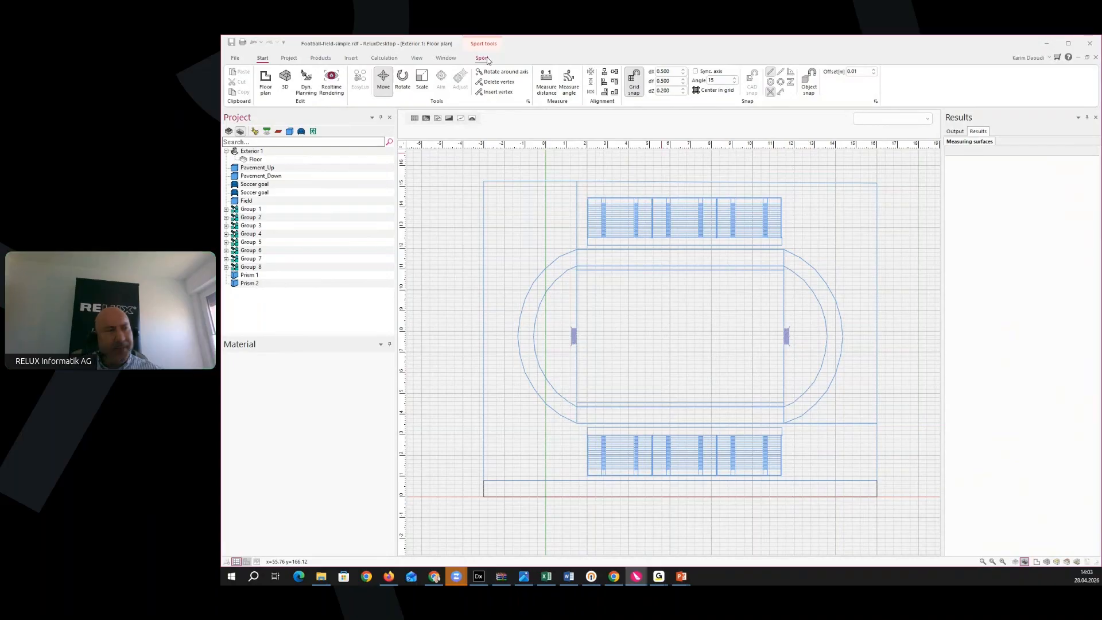
Show the Sport ribbon tools for the Exterior 1 stadium floor plan
middle_drag(661, 221, 656, 225)
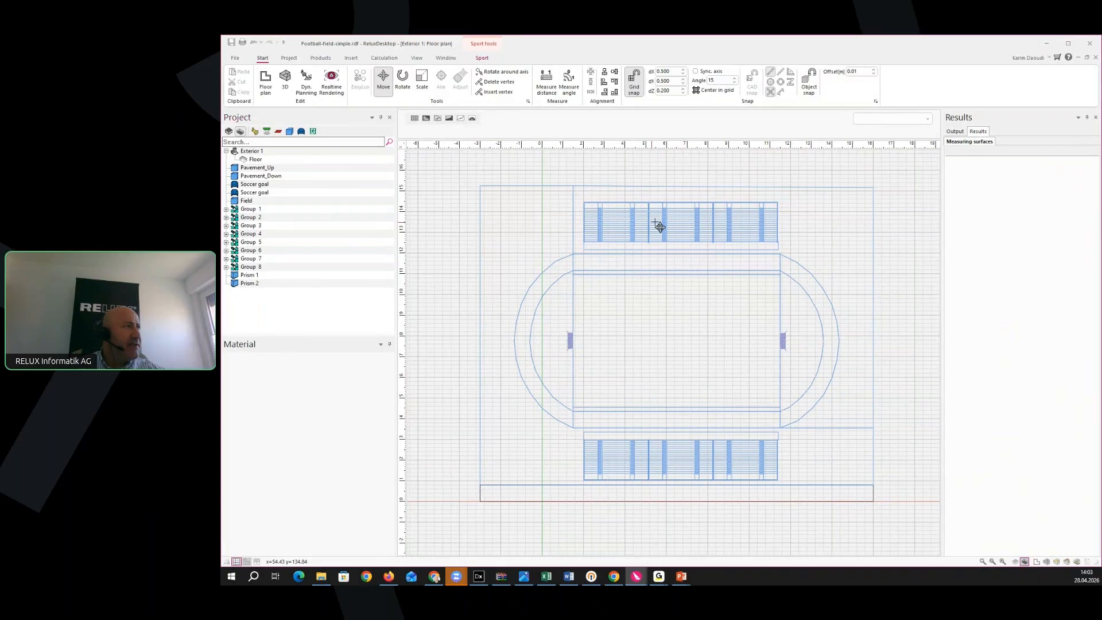
click(483, 59)
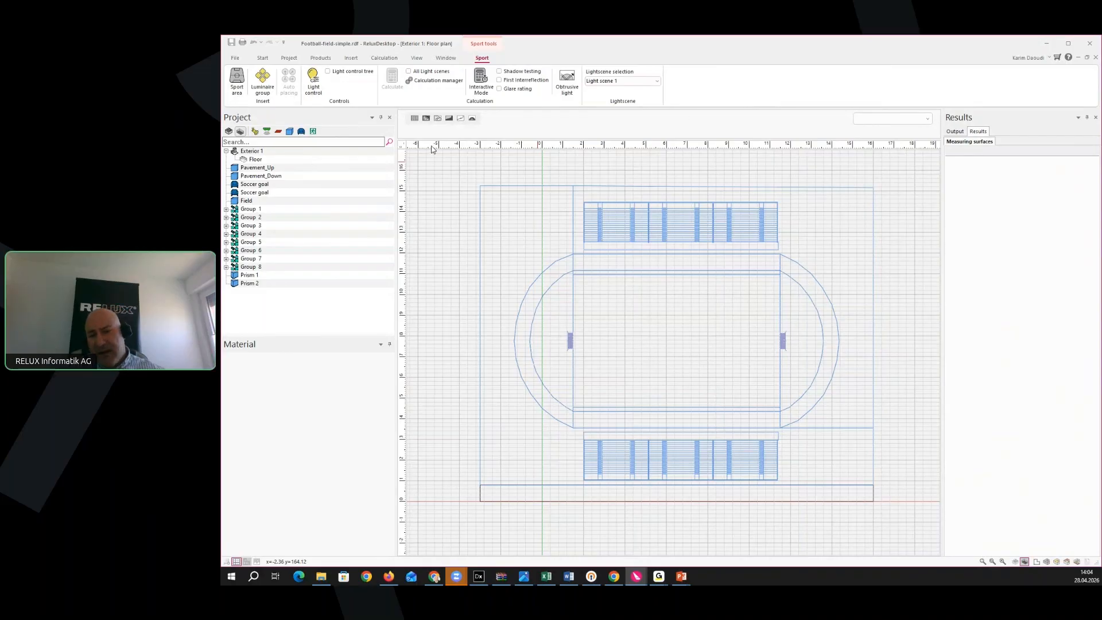
Start a new sport area, keeping Outdoor and the EN 12193 standard in the profile dialog
click(237, 95)
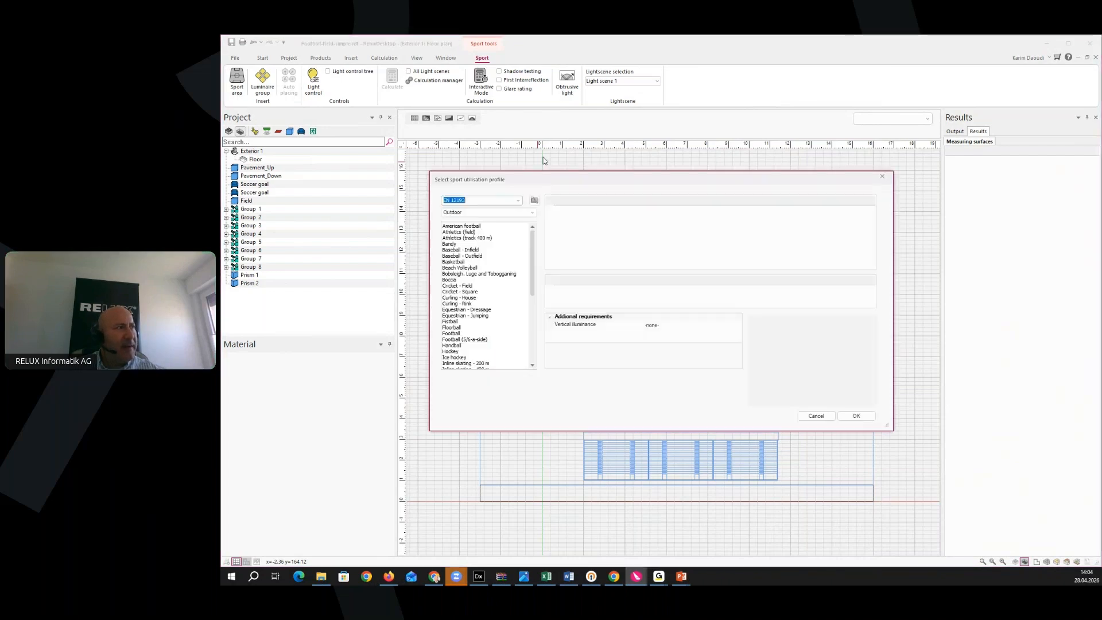
drag(576, 185, 670, 167)
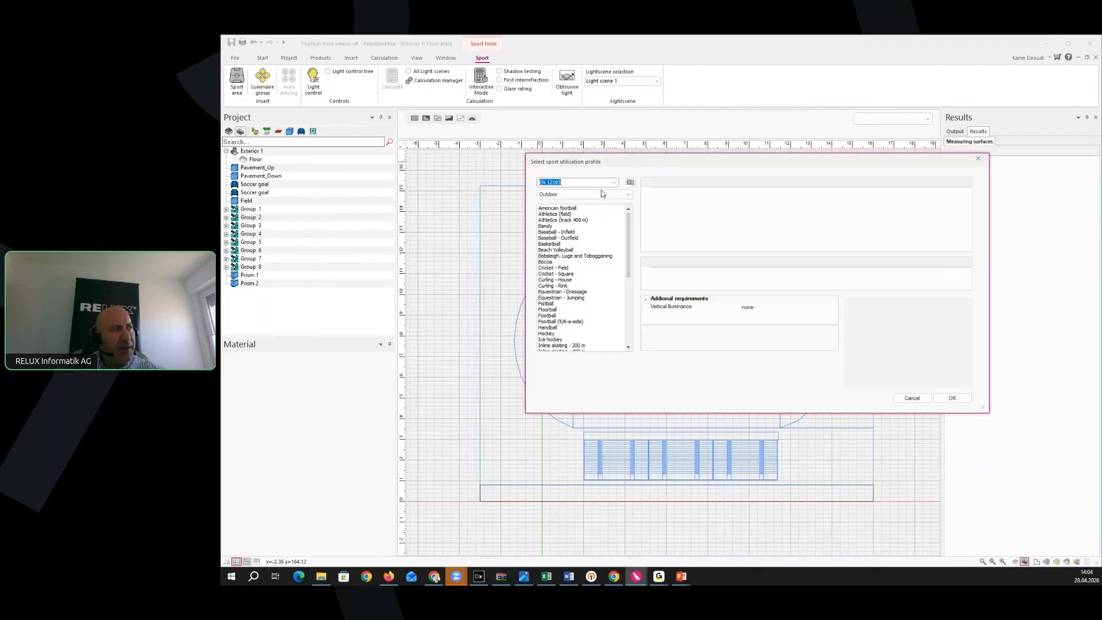
click(630, 198)
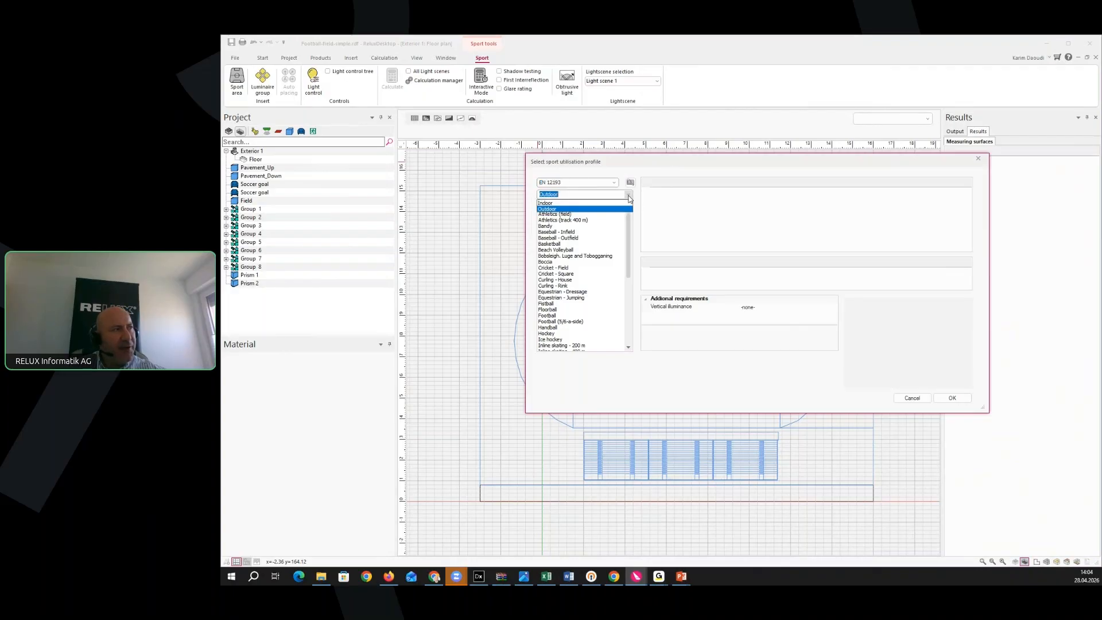
click(629, 198)
drag(629, 253, 635, 232)
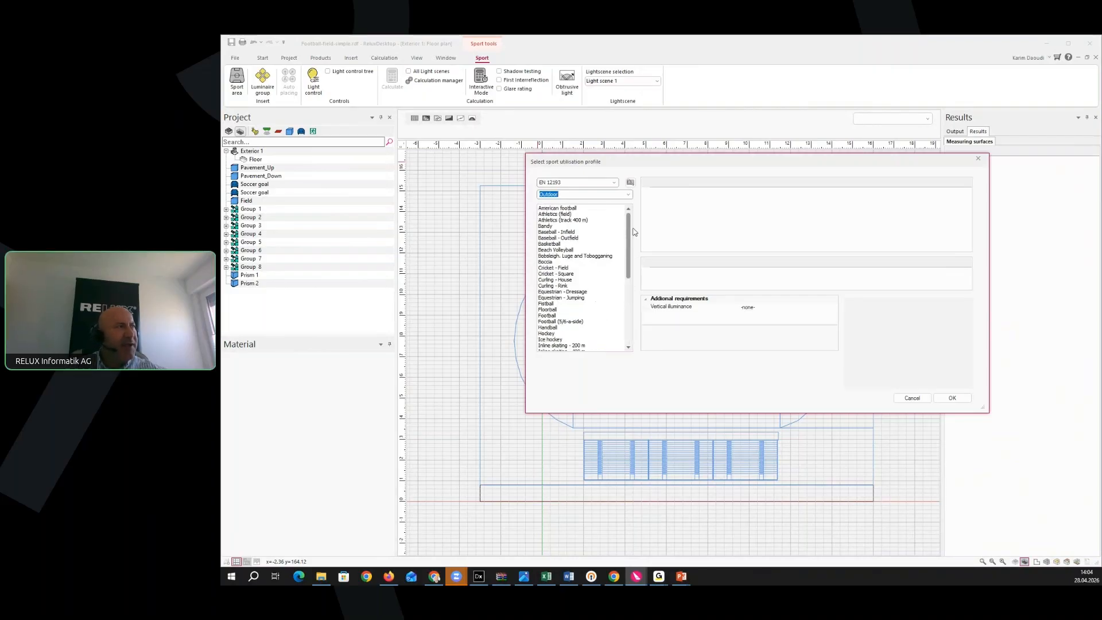
click(615, 184)
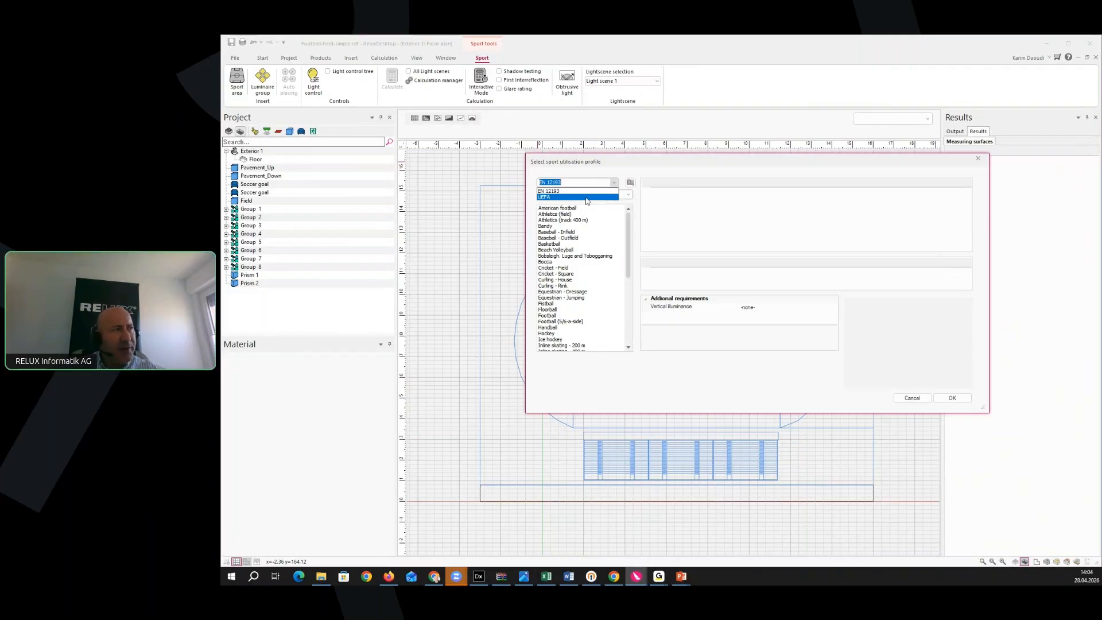
click(653, 166)
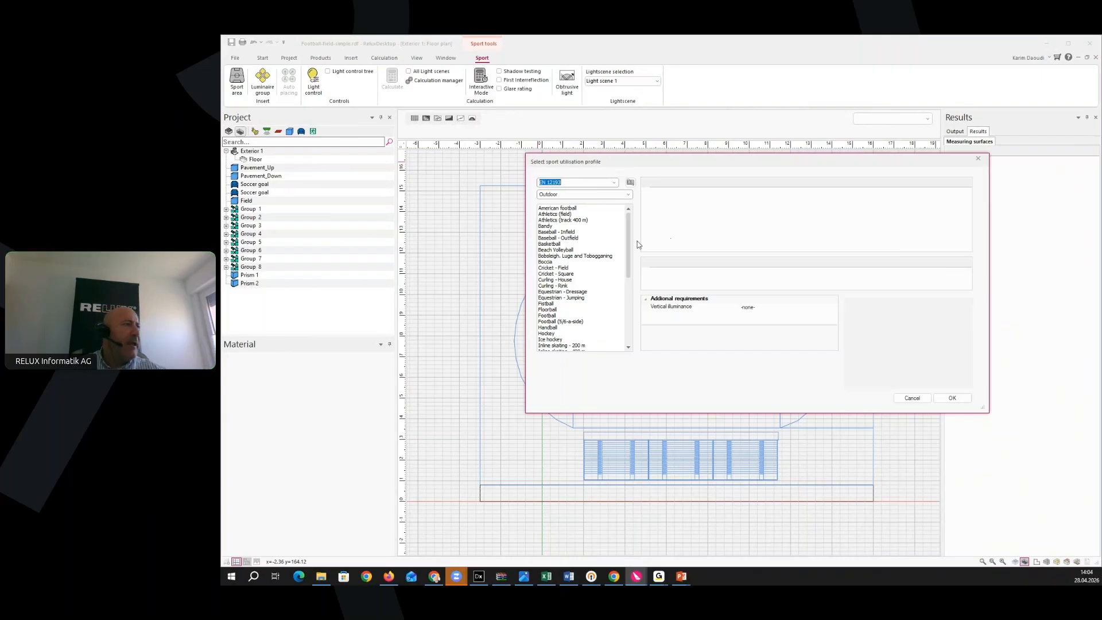
mouse_move(630, 243)
mouse_down()
mouse_move(630, 282)
mouse_move(635, 251)
mouse_up()
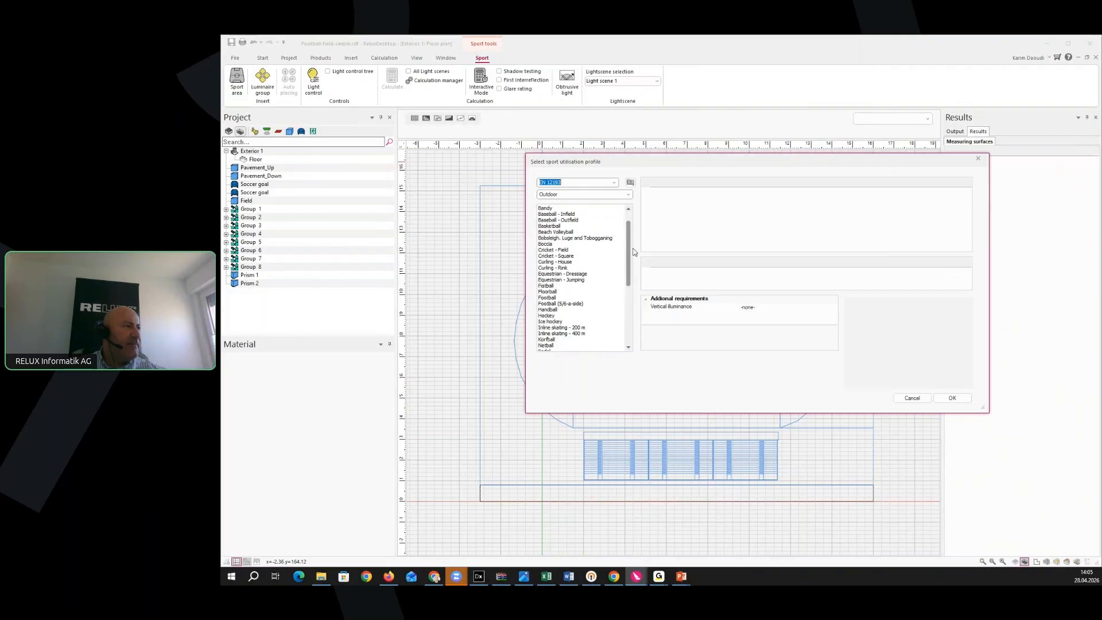
Choose Football at lighting class III (75 lx), leaving vertical illuminance at -none-
click(553, 298)
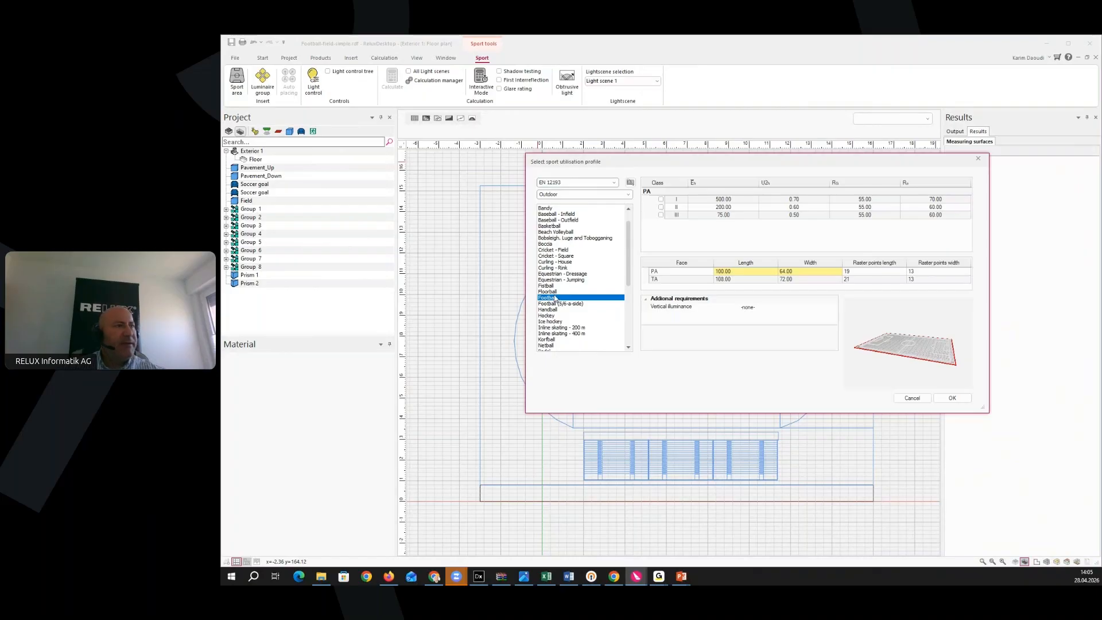
click(661, 215)
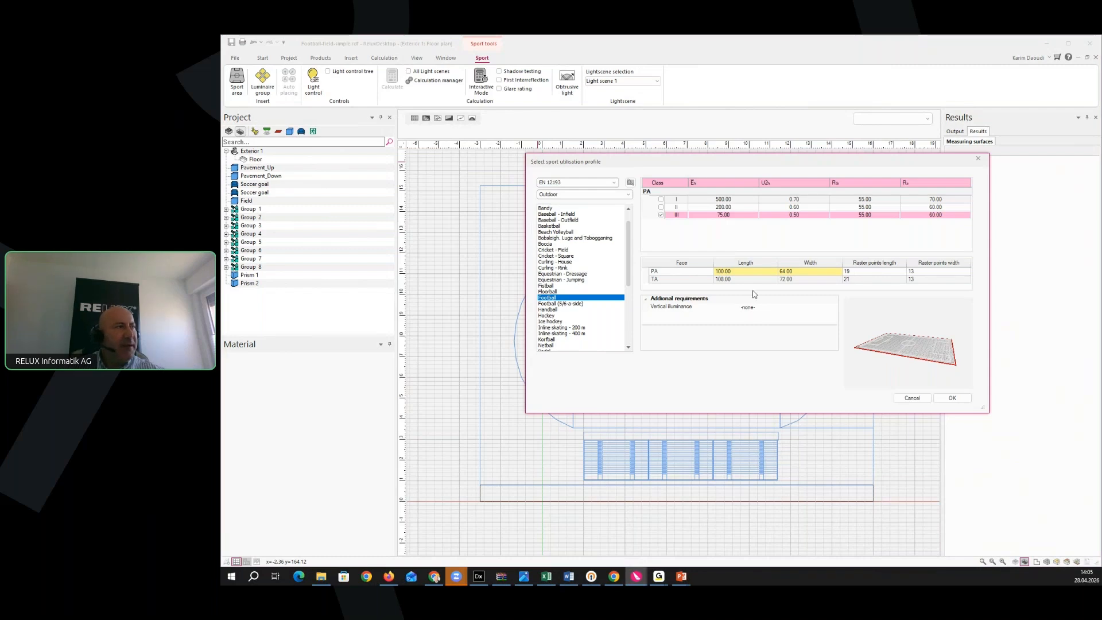
click(791, 312)
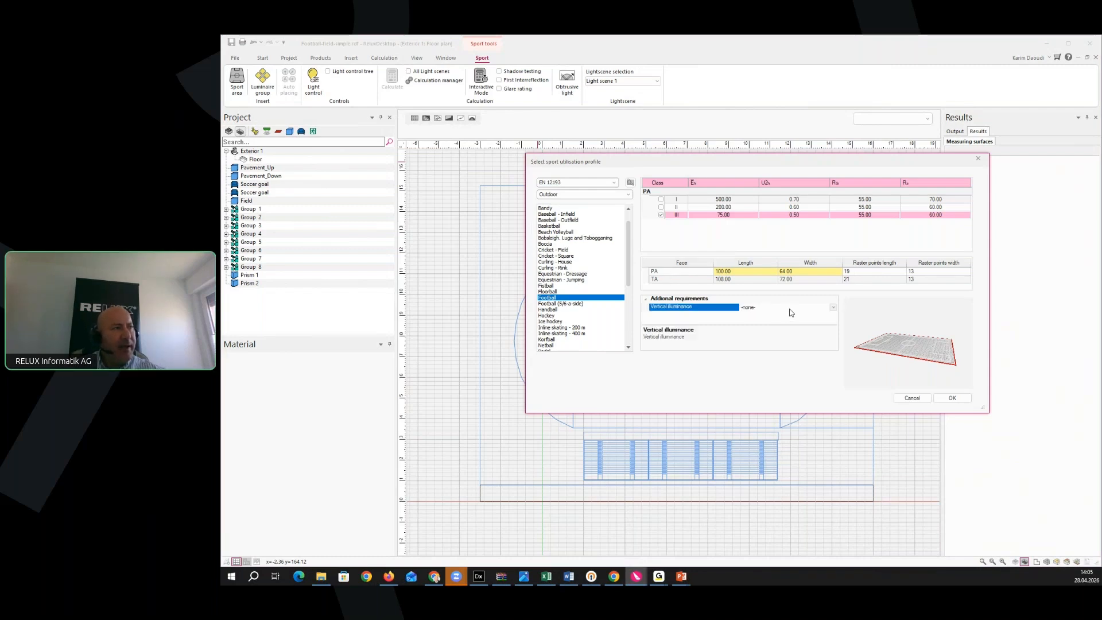
click(834, 308)
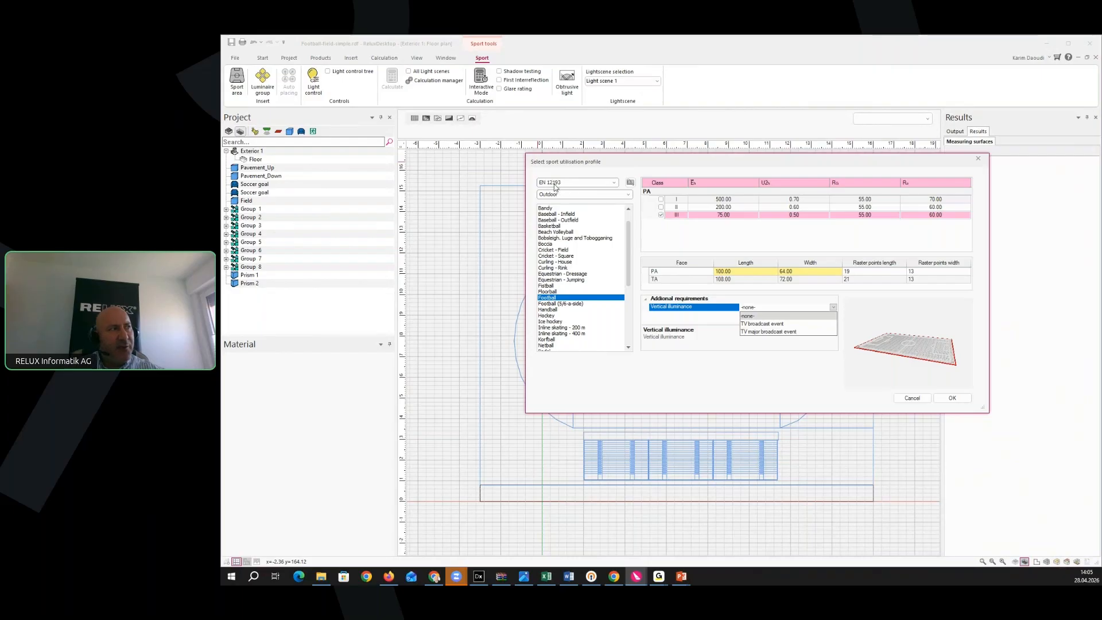
click(917, 306)
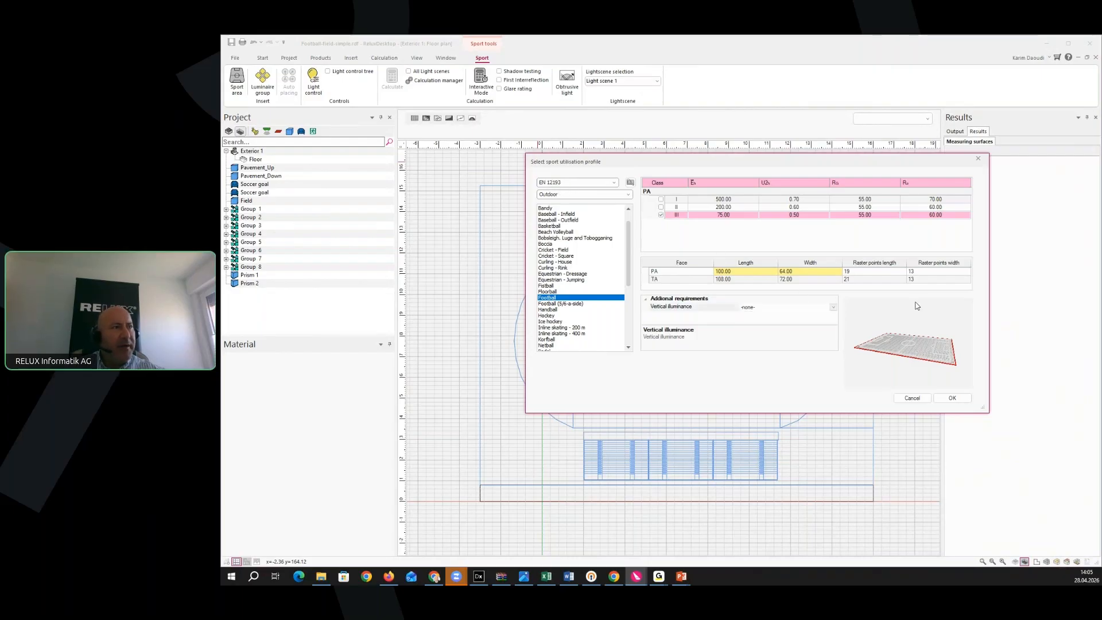
Confirm the Football profile and place the sports area on the pitch
click(953, 398)
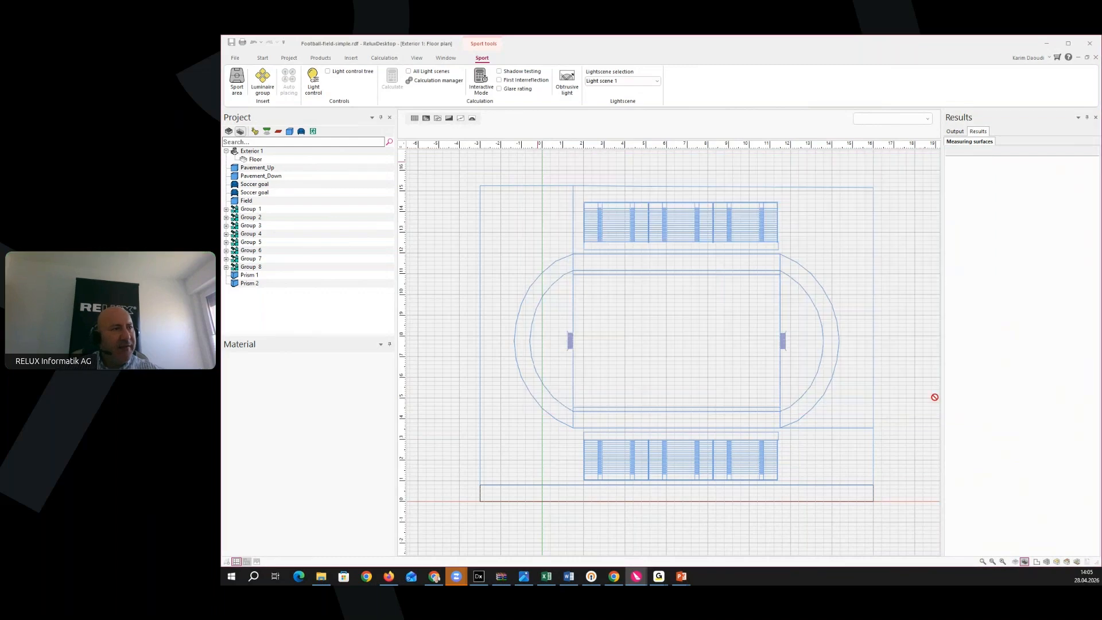
scroll(589, 430, up, 4)
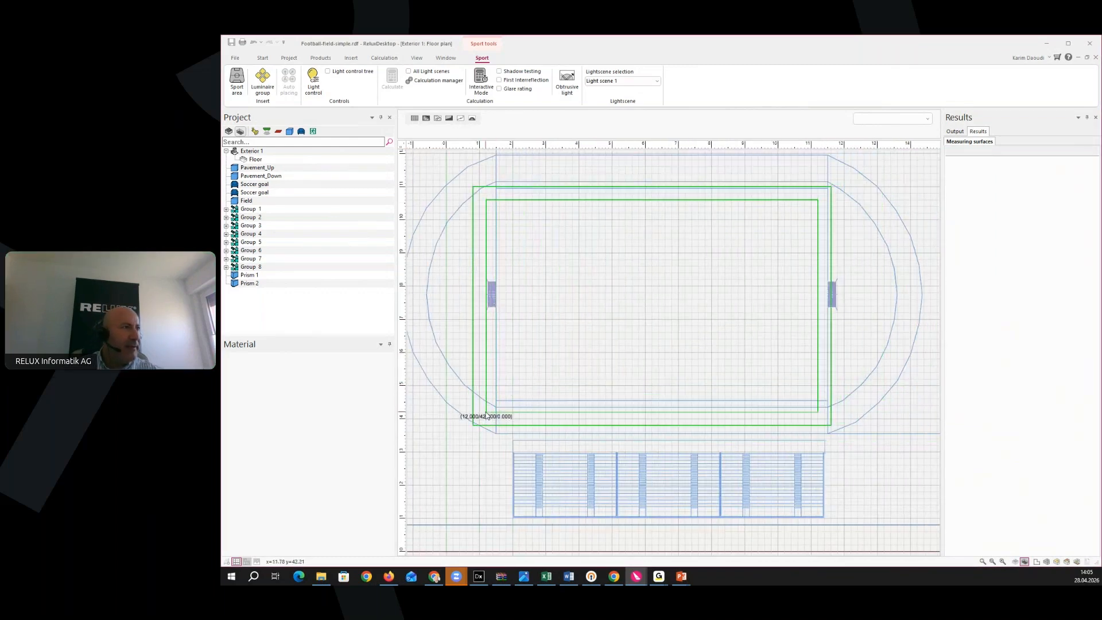
scroll(495, 411, up, 1)
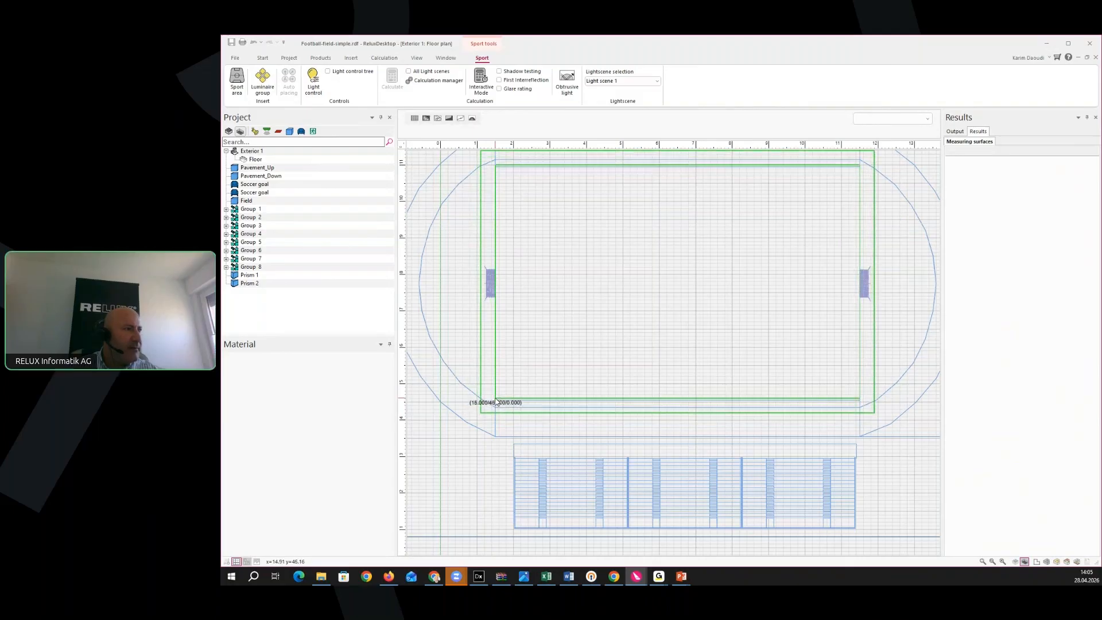
click(498, 401)
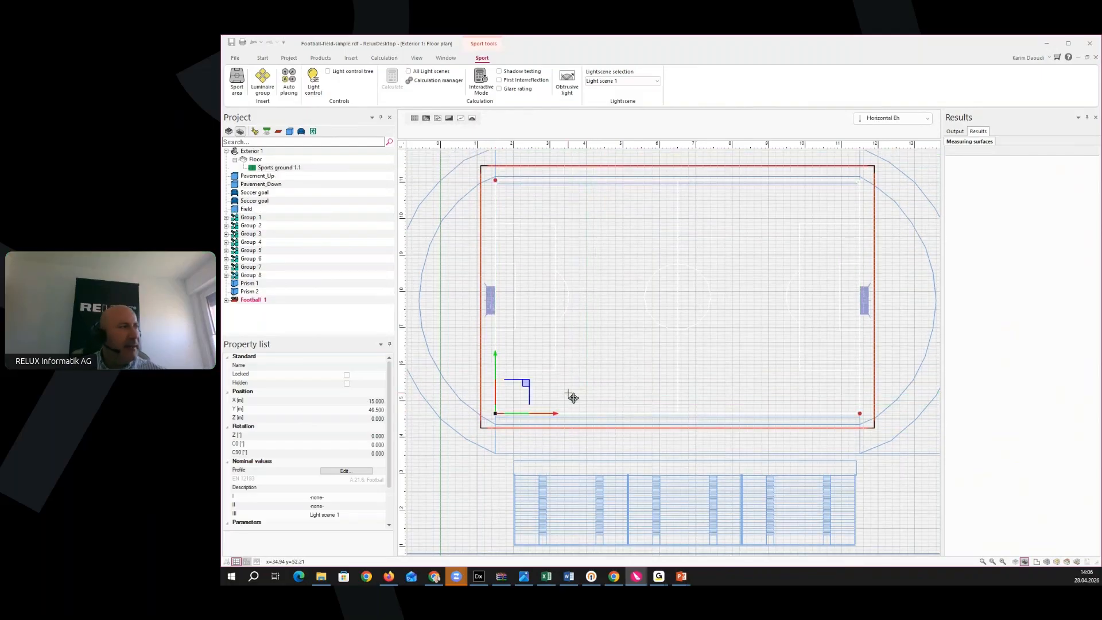
Shift the sports area 1 m down along Y to X 15, Y 45.5
scroll(488, 316, up, 2)
scroll(495, 325, up, 5)
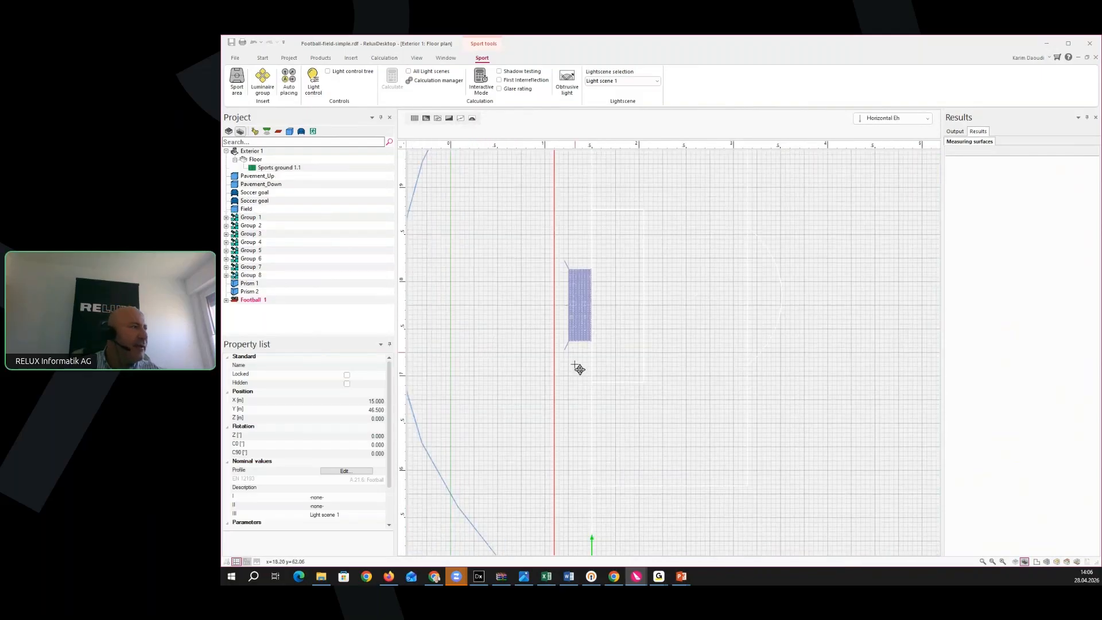
middle_drag(634, 332, 641, 376)
scroll(642, 379, down, 7)
middle_drag(676, 457, 645, 280)
scroll(649, 353, down, 3)
middle_drag(675, 465, 635, 460)
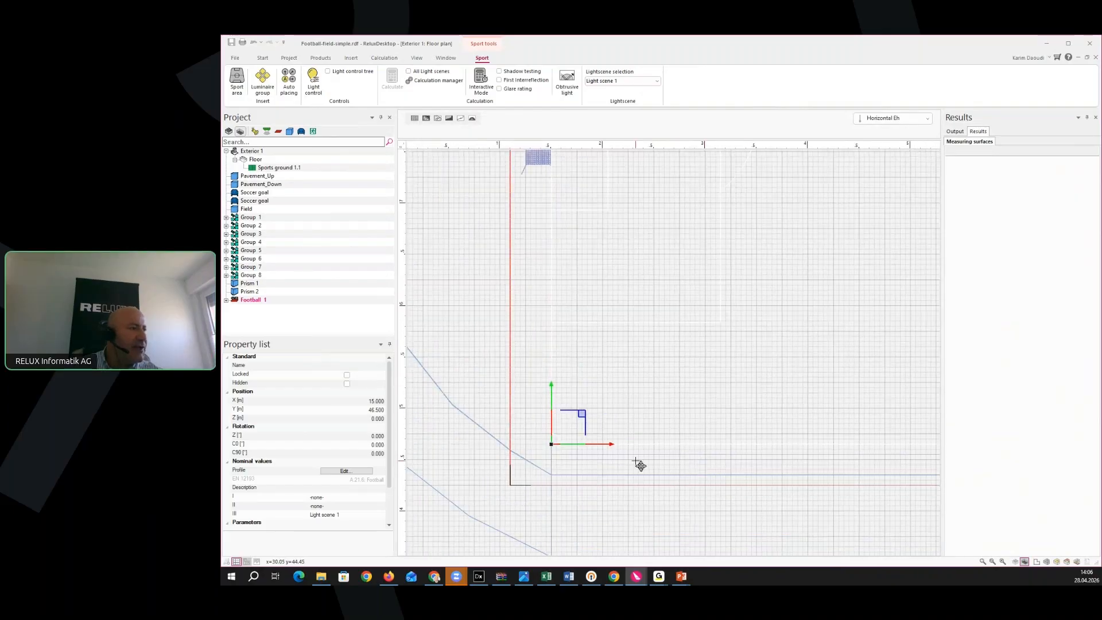
drag(552, 398, 551, 405)
scroll(551, 405, down, 1)
scroll(551, 408, down, 1)
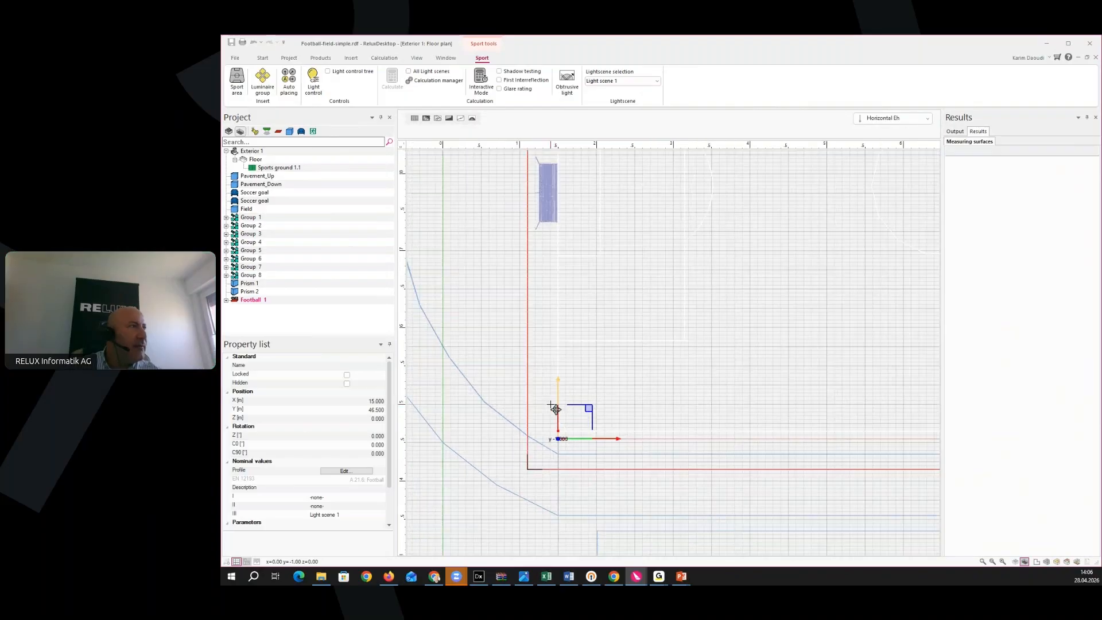
drag(551, 406, 551, 405)
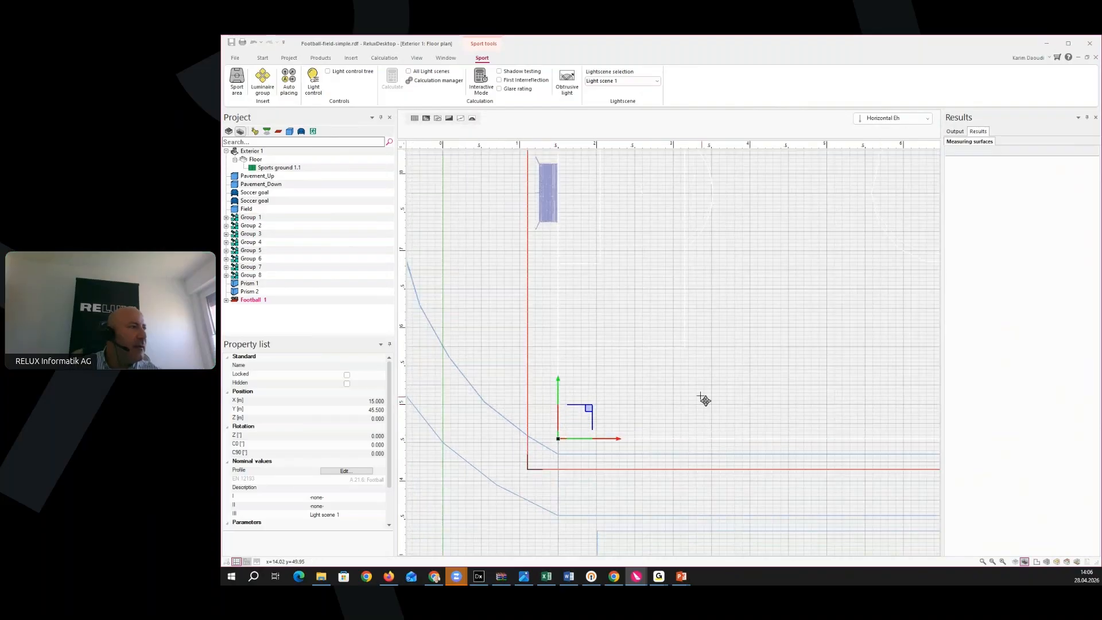
Bring the whole field into view and show the Start ribbon tools
middle_drag(699, 390, 694, 487)
scroll(691, 481, down, 1)
middle_drag(758, 450, 679, 500)
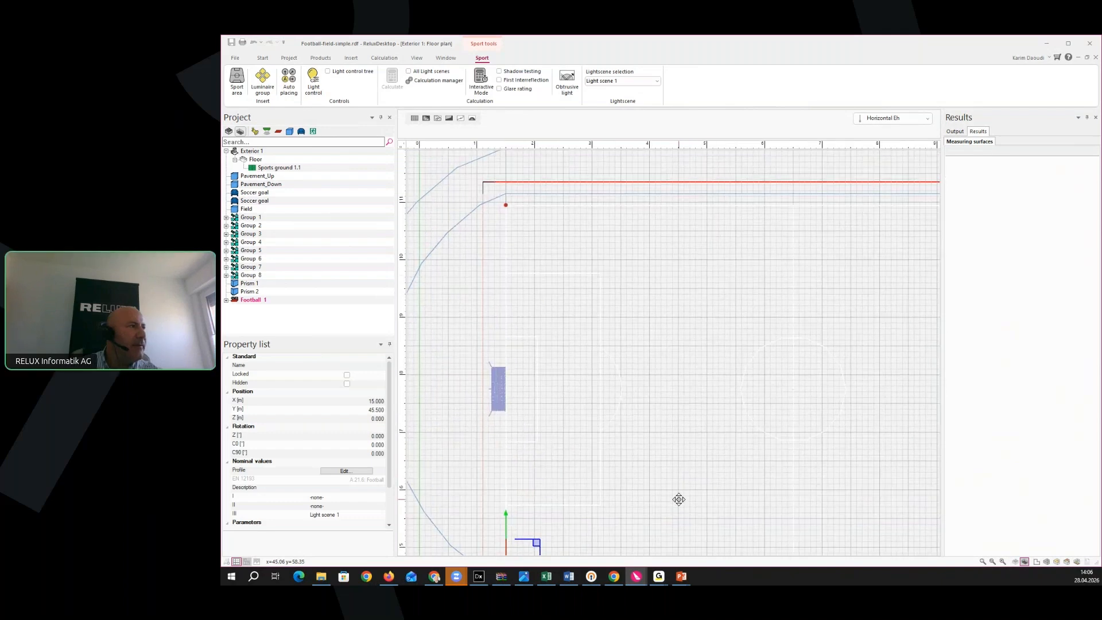
scroll(683, 482, down, 4)
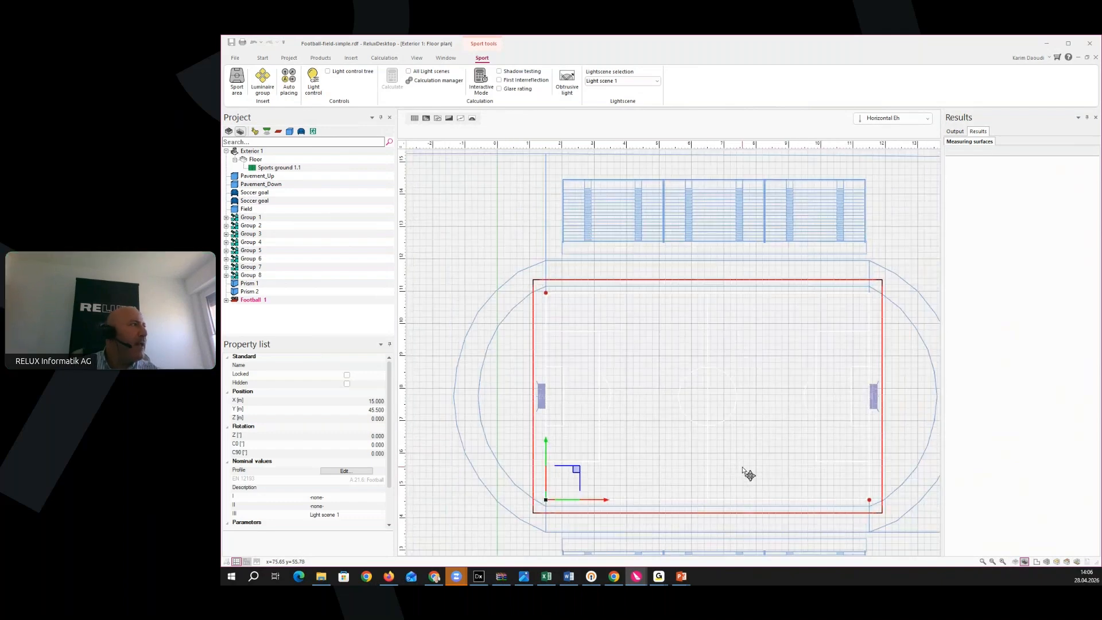
click(263, 58)
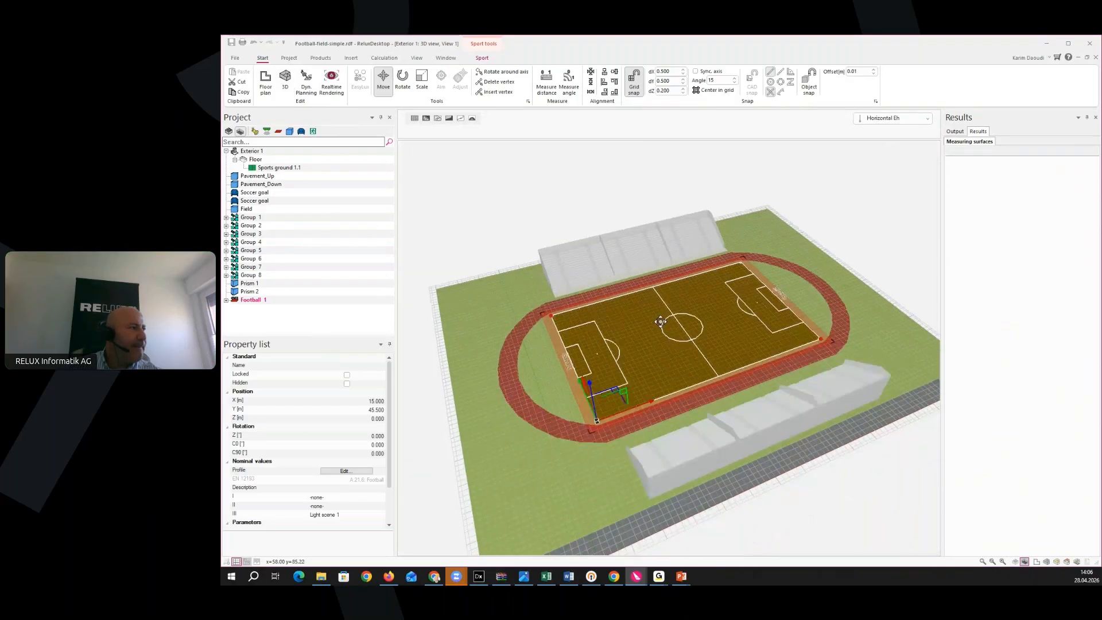
Hide Football 1 to inspect the pitch in 3D, then make it visible again
click(347, 384)
middle_drag(621, 464, 583, 474)
click(414, 120)
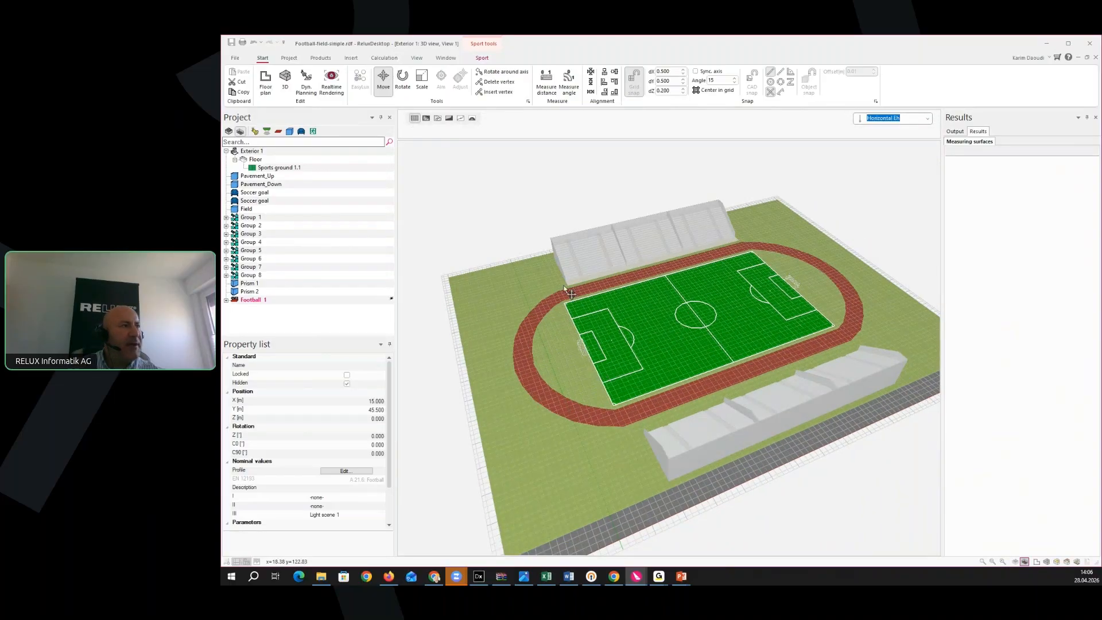
right_drag(564, 288, 558, 329)
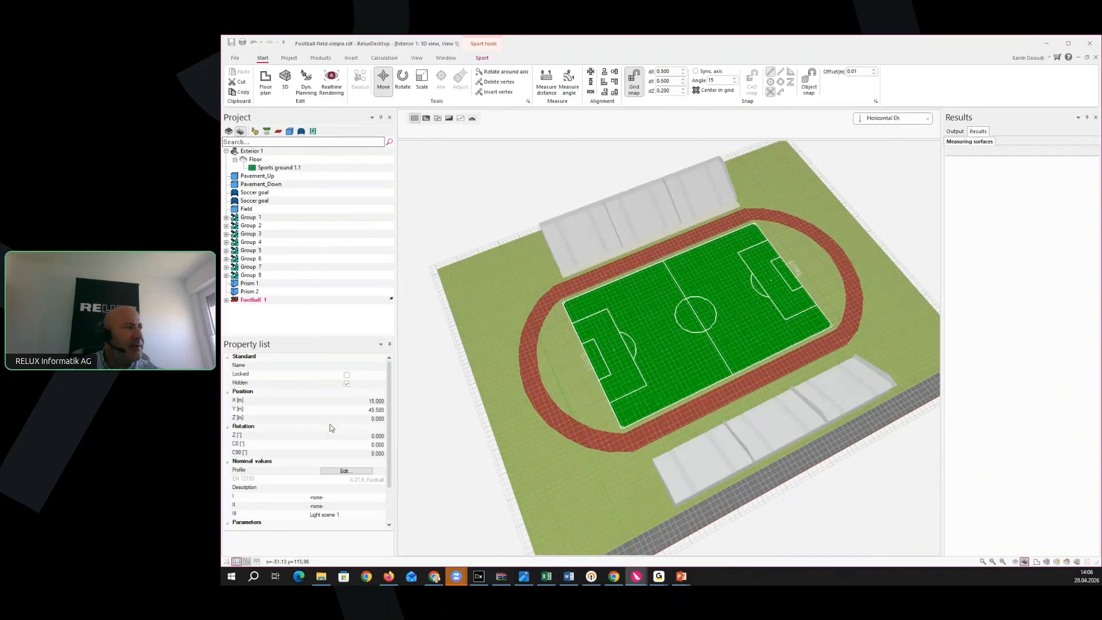
click(347, 384)
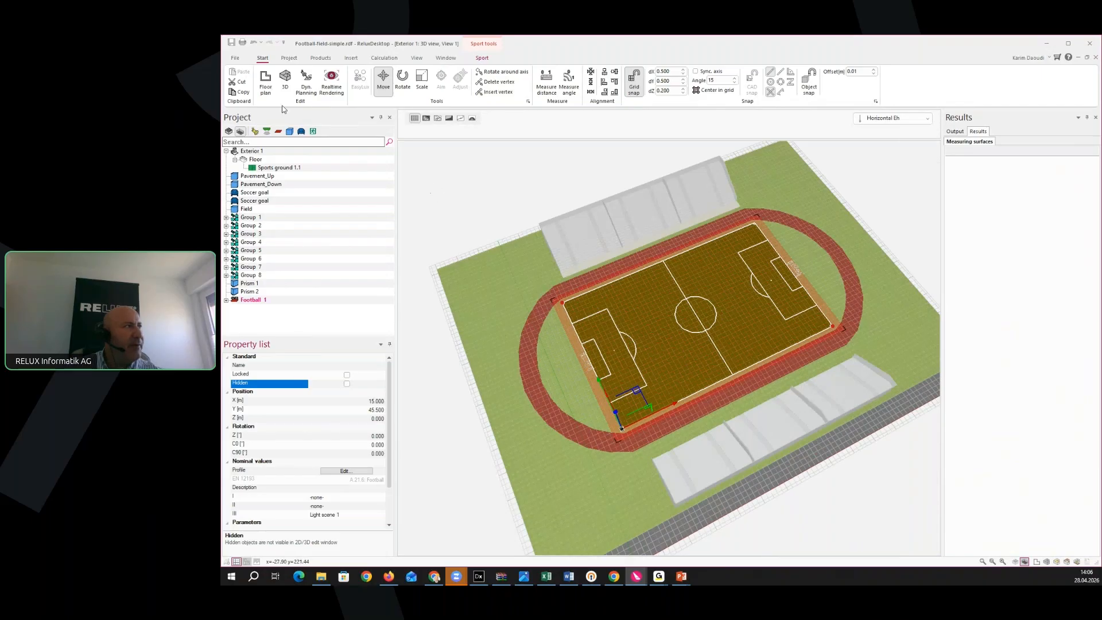
Return to the floor plan with the measuring-point grid shown over the pitch
click(268, 92)
middle_drag(510, 380, 519, 364)
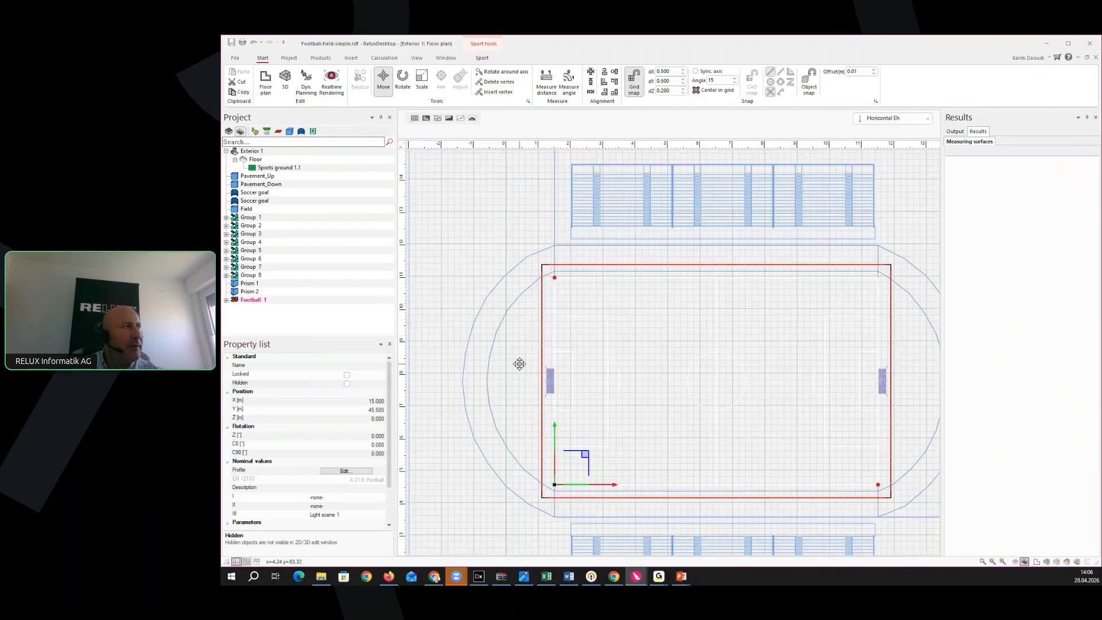
click(415, 120)
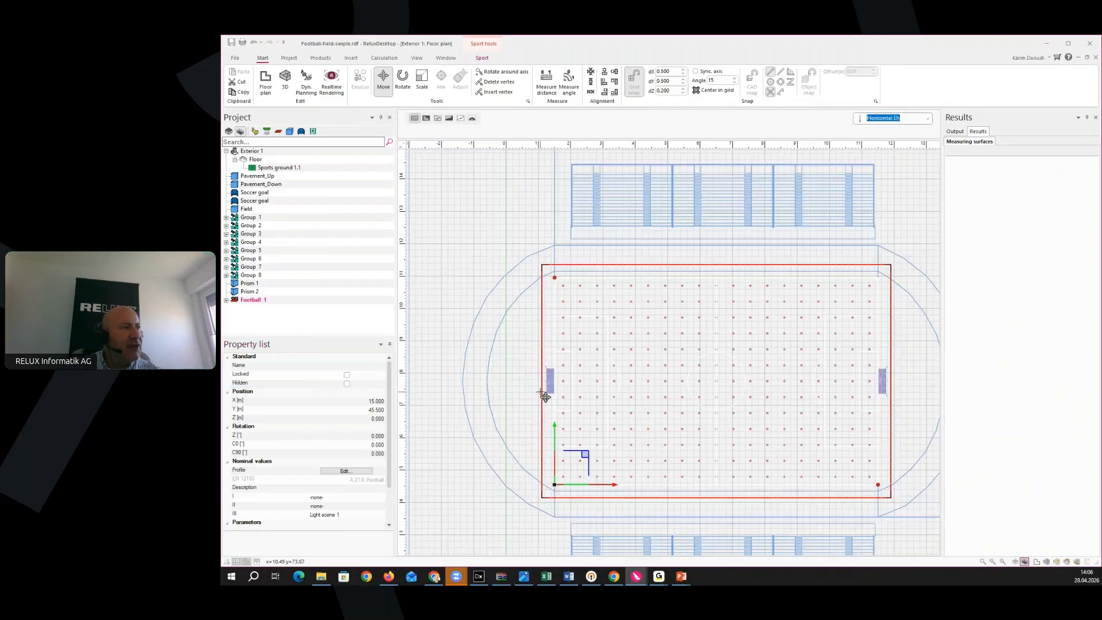
Zoom and pan the plan to frame the whole stadium and football field
scroll(568, 373, up, 4)
scroll(572, 367, up, 2)
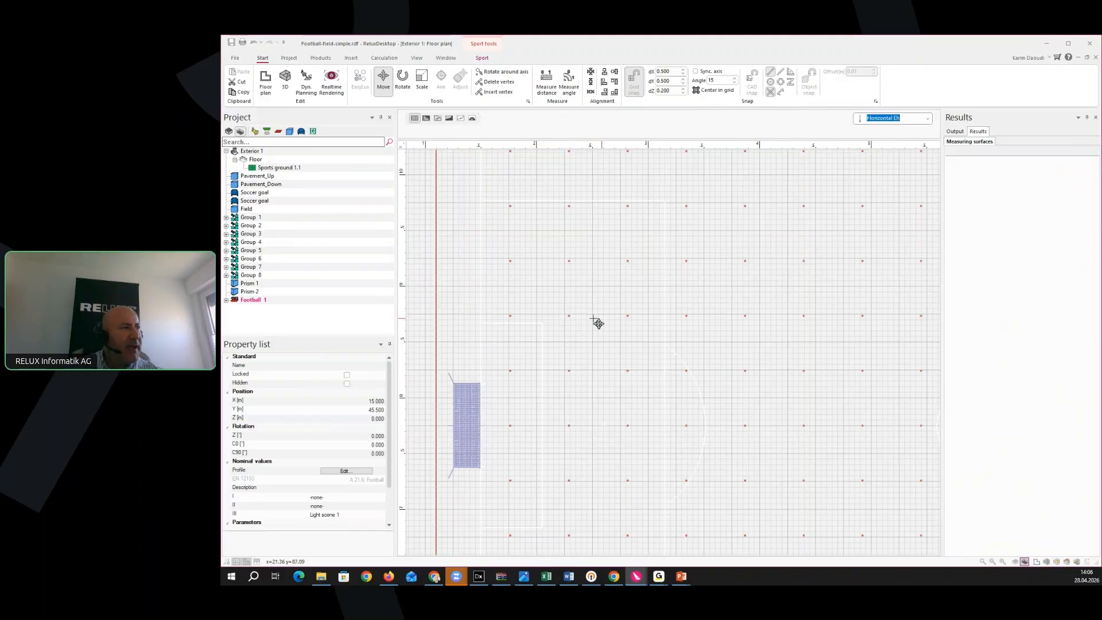
scroll(643, 323, down, 5)
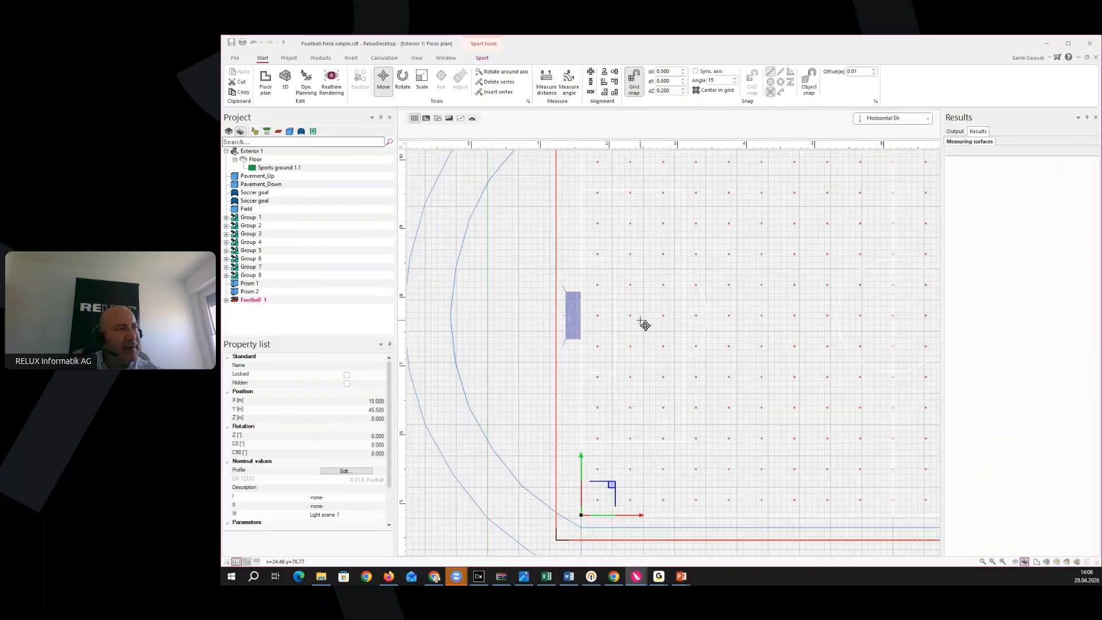
middle_drag(711, 359, 559, 362)
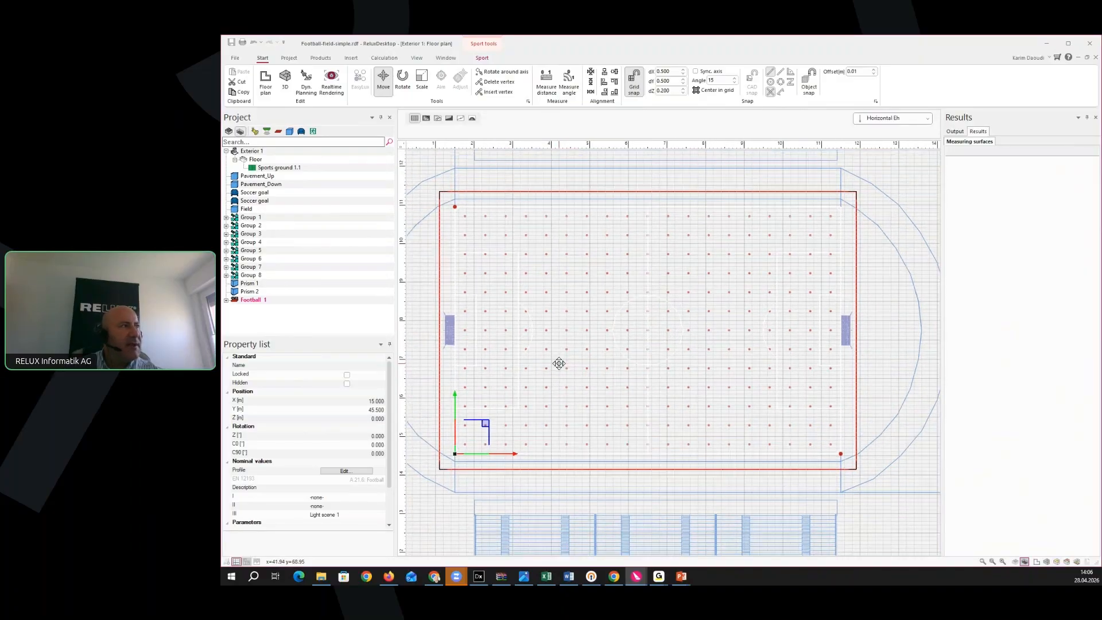
click(414, 121)
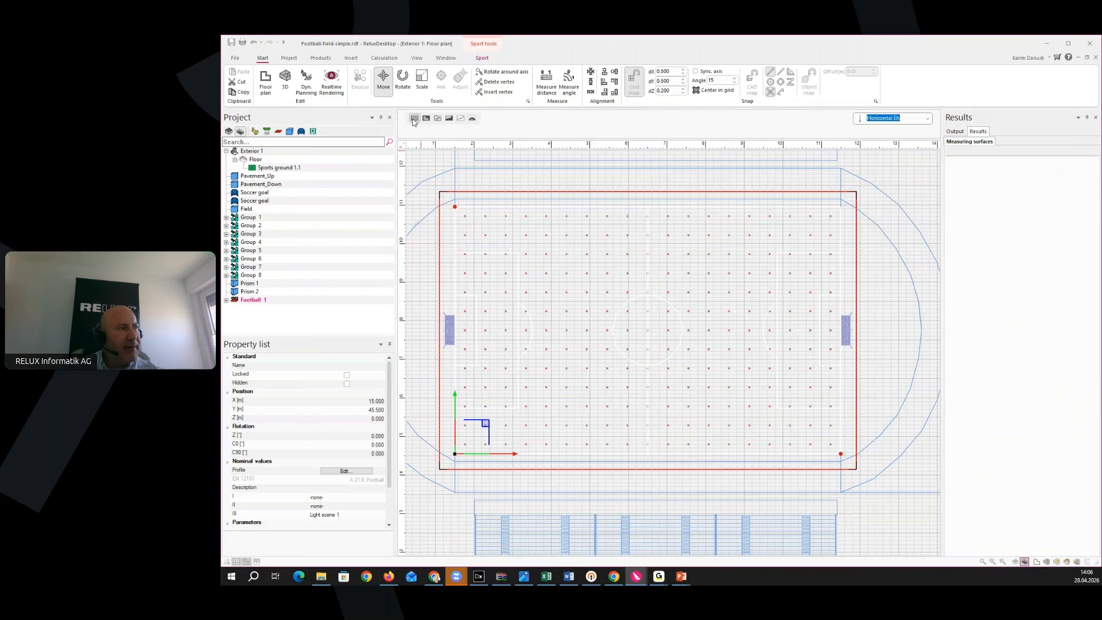
middle_drag(508, 336, 535, 327)
scroll(540, 330, down, 2)
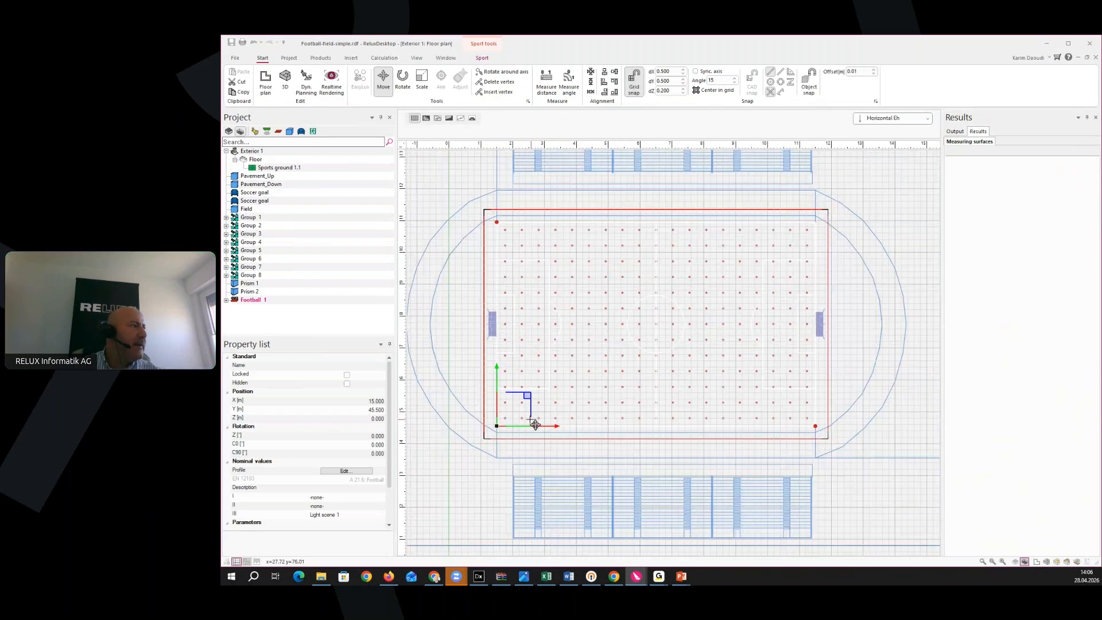
middle_drag(535, 425, 565, 424)
Expand Football 1 into its PA and TA sub-areas and review its 100 × 64 m properties
click(226, 300)
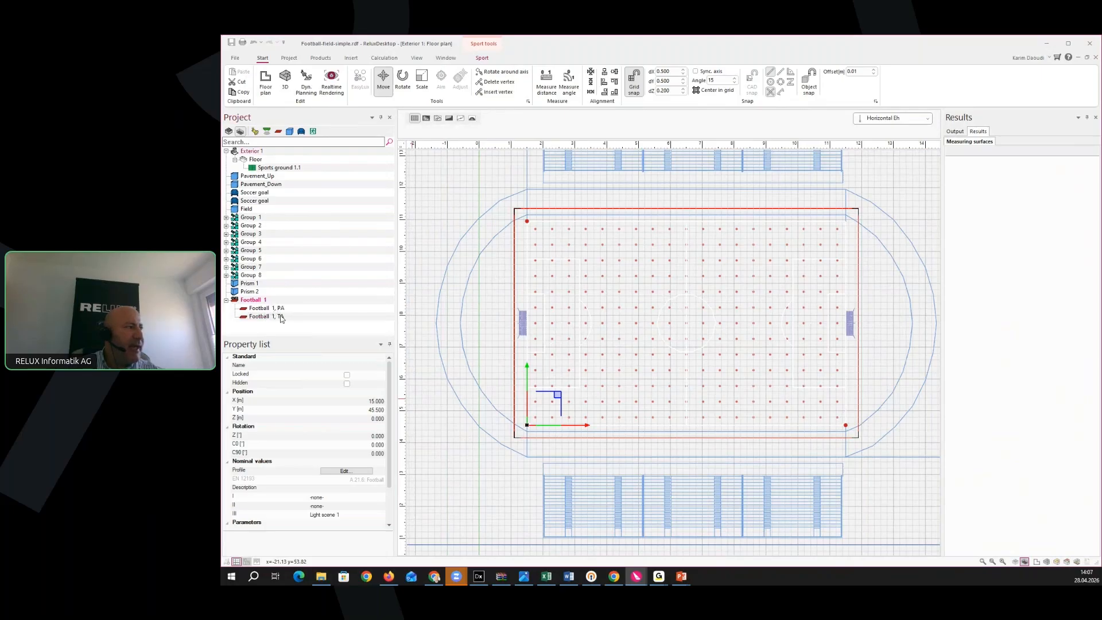
middle_drag(592, 389, 582, 395)
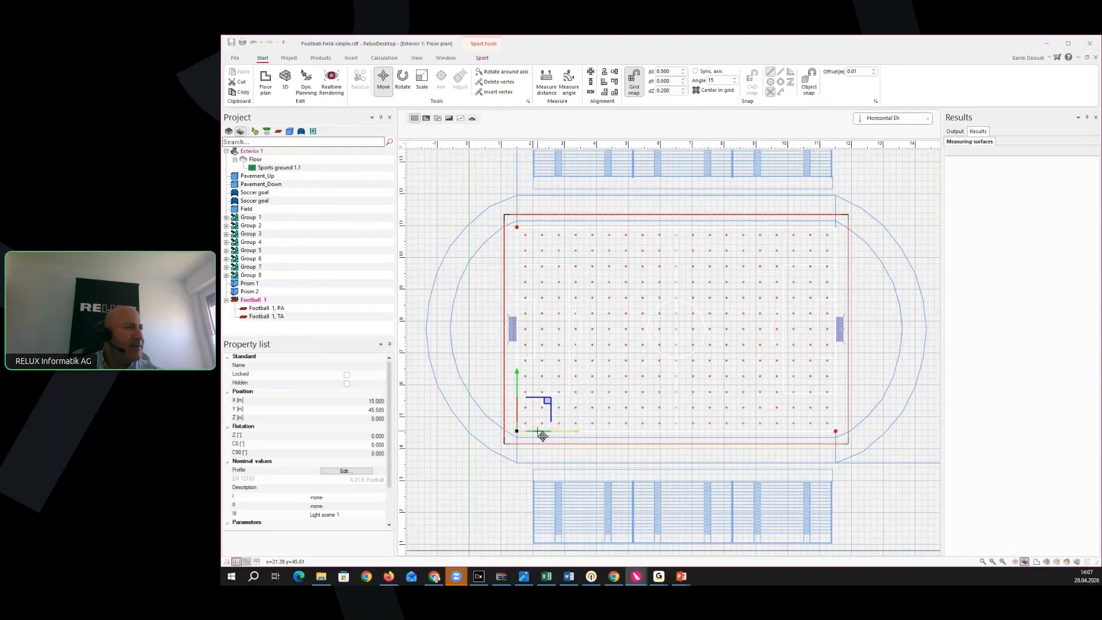
middle_drag(538, 432, 569, 424)
scroll(640, 425, down, 3)
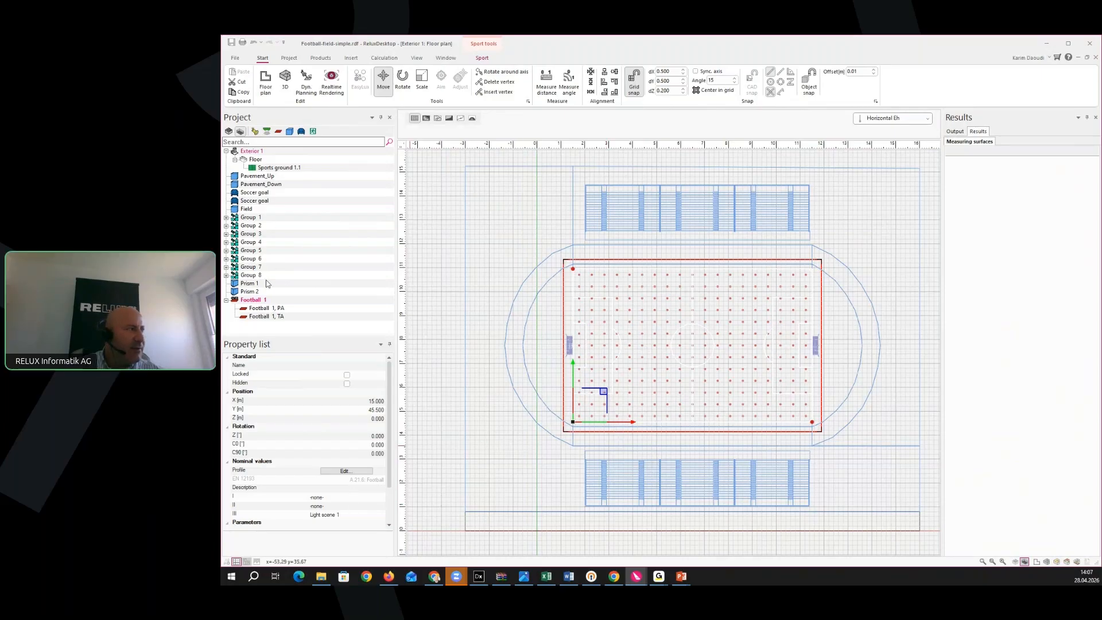
scroll(339, 460, down, 3)
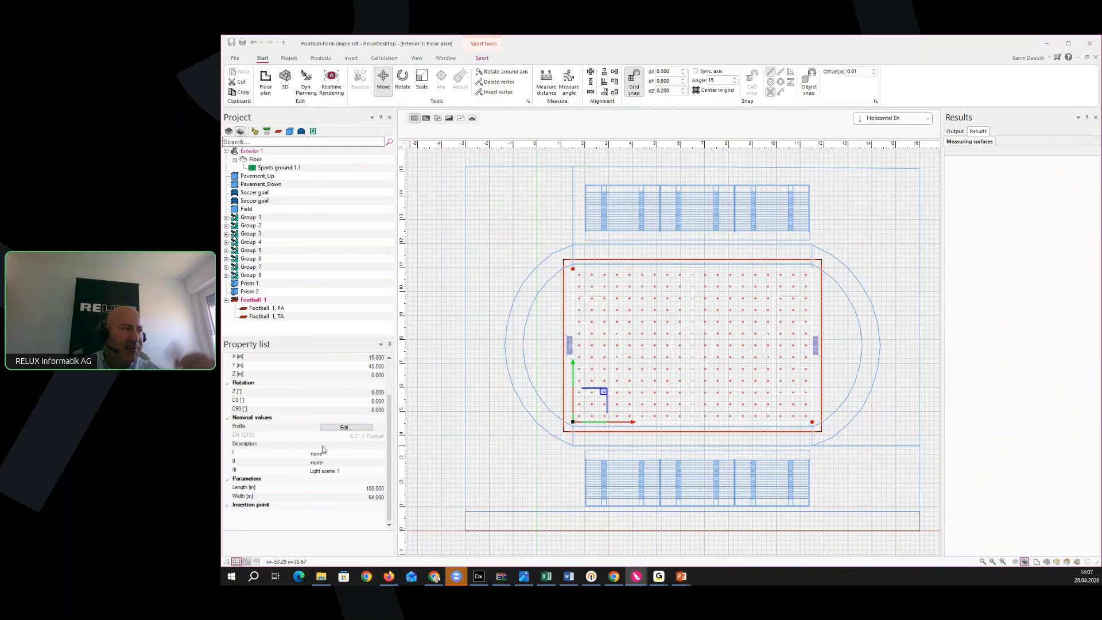
middle_drag(525, 396, 525, 409)
middle_drag(463, 449, 486, 449)
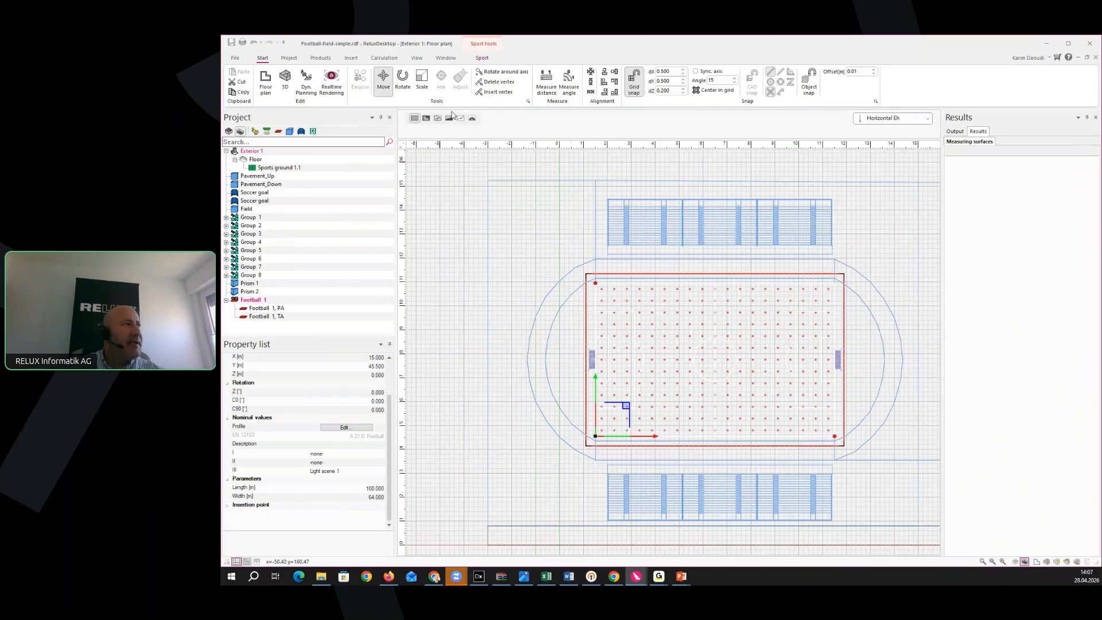
click(487, 59)
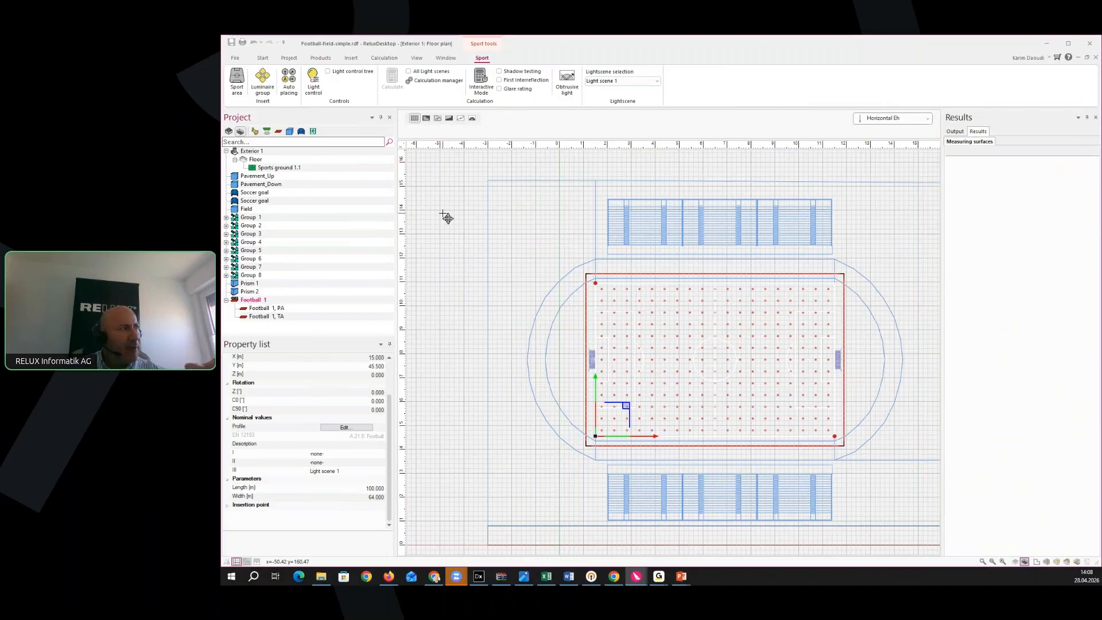
Start Auto placing and pick Relux Demo's Visor LED Floodlight without adding it
click(289, 97)
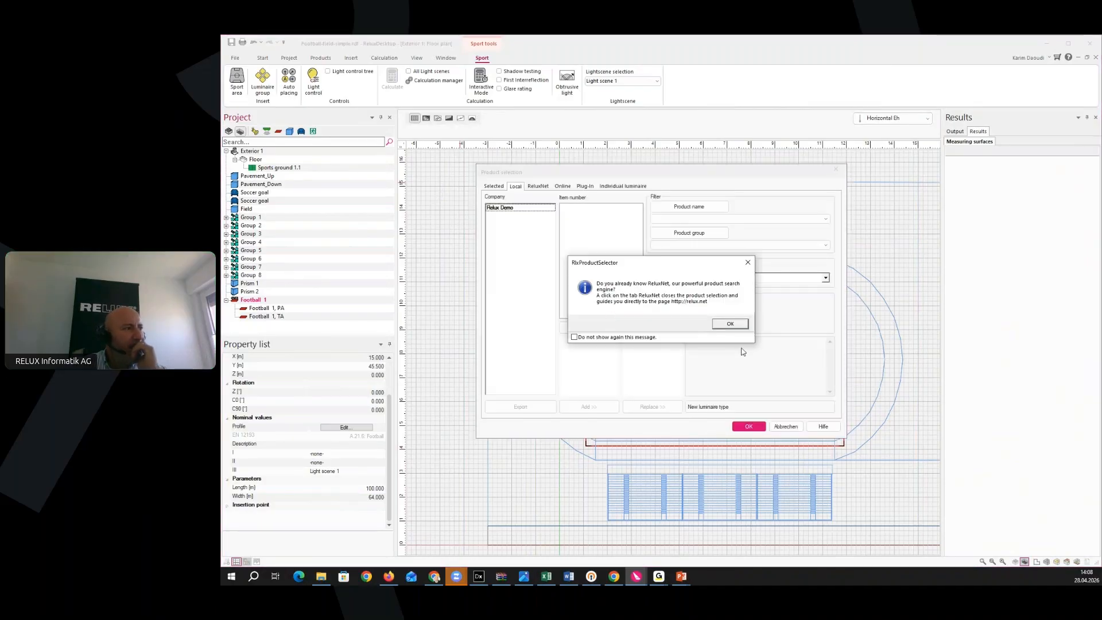
click(748, 262)
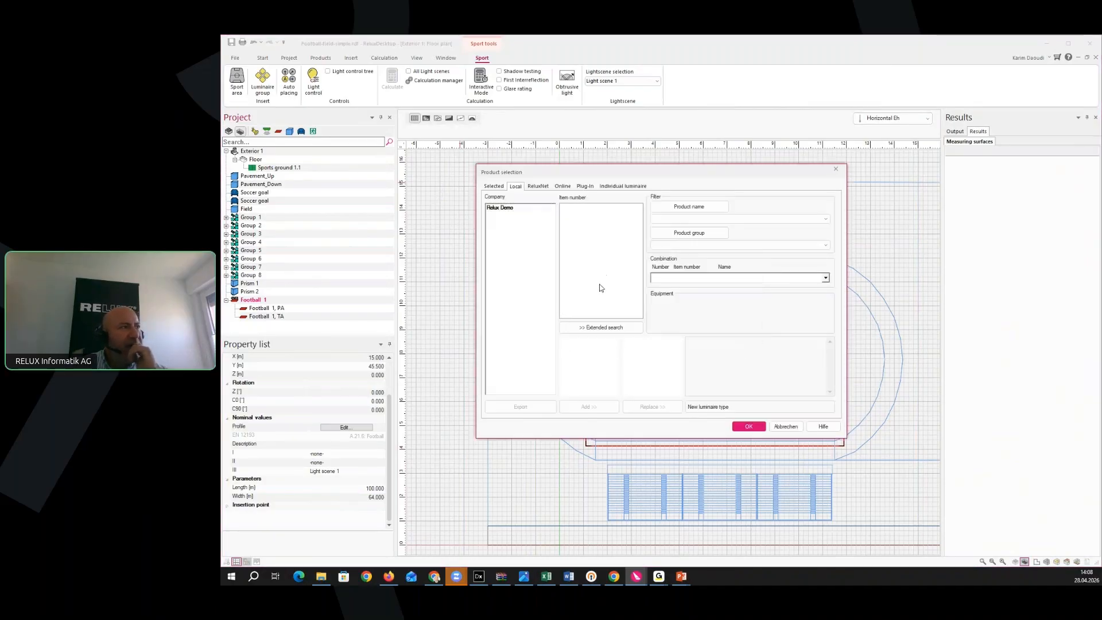
click(563, 187)
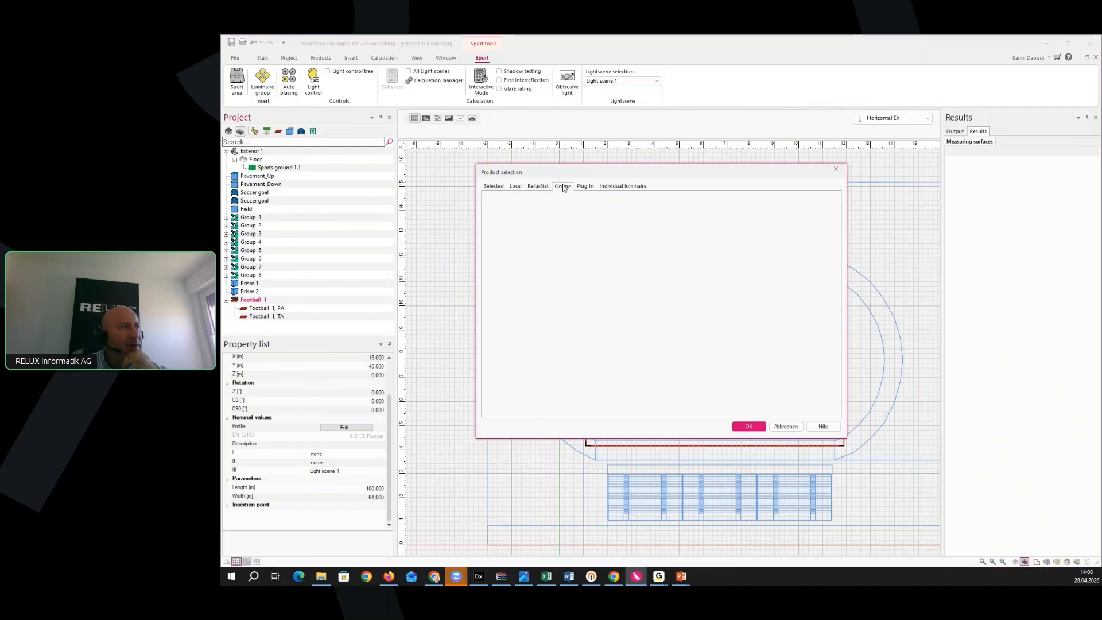
drag(553, 251, 553, 309)
click(505, 354)
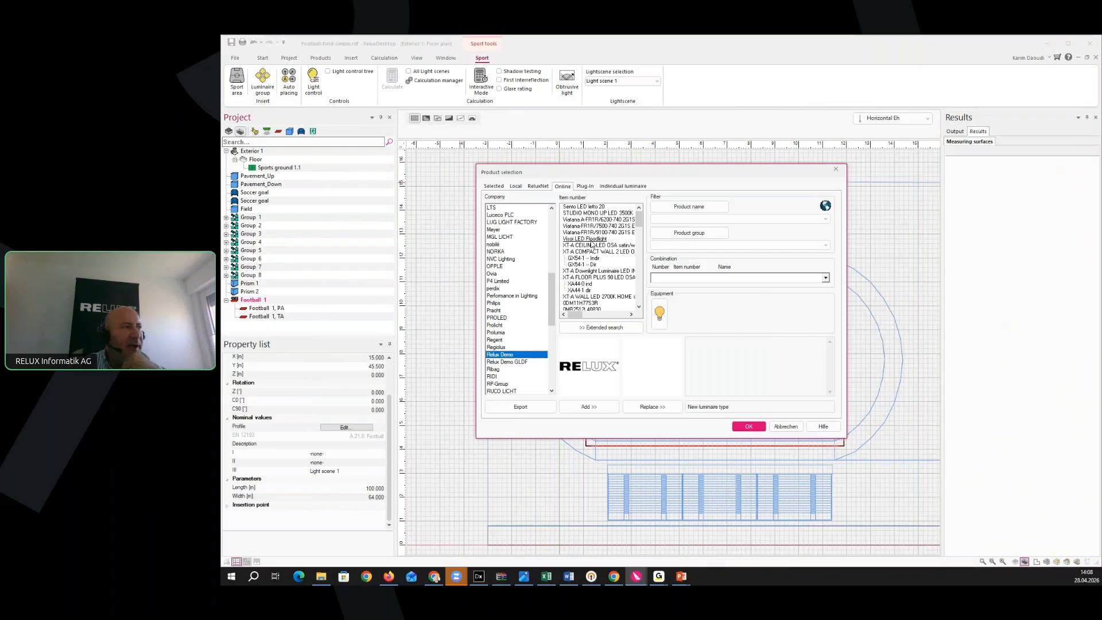
click(586, 239)
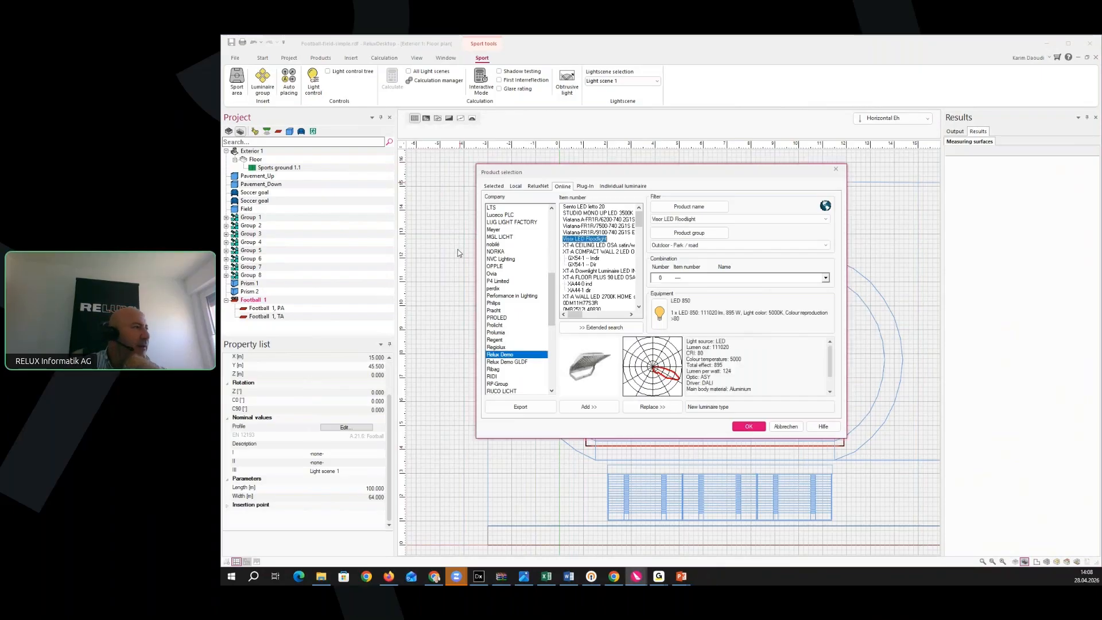
click(748, 427)
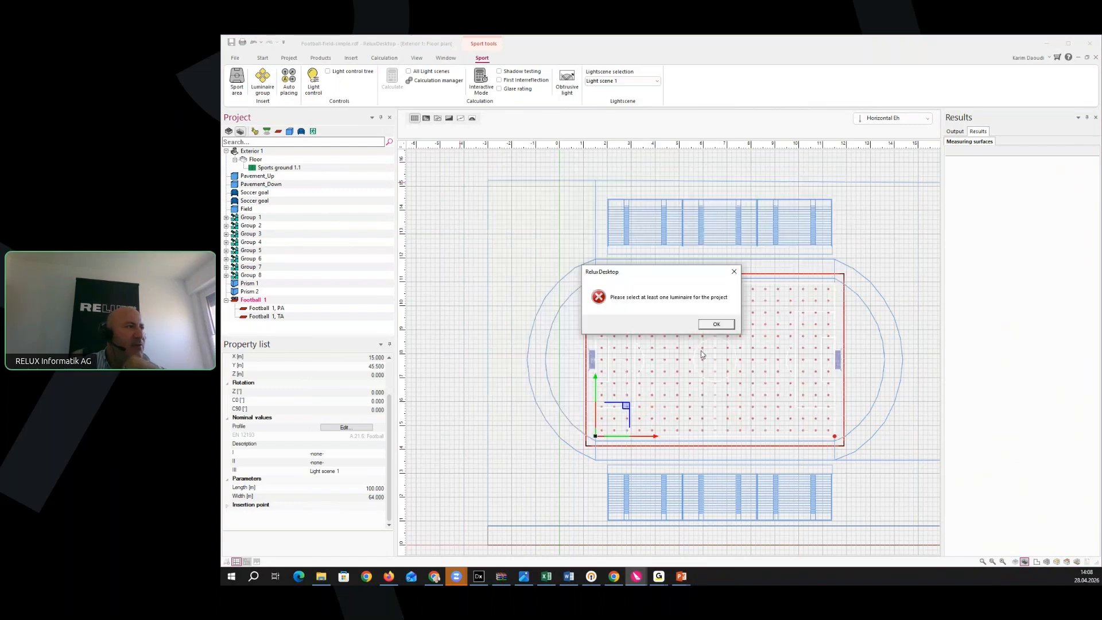
Dismiss the warning and add the Relux Demo Visor LED Floodlight to the project
click(718, 325)
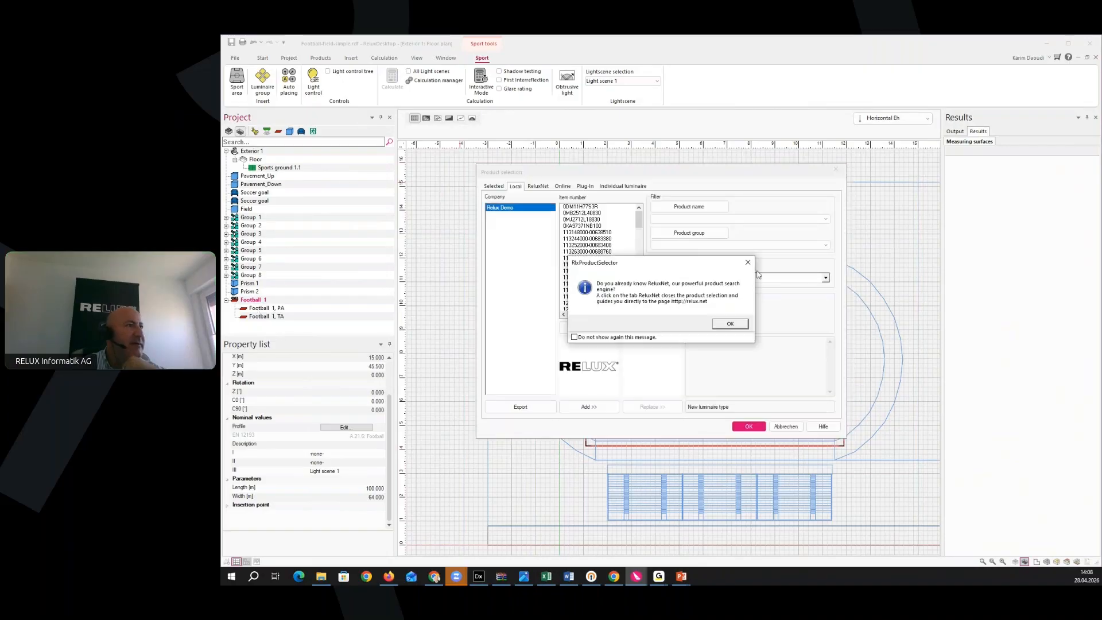
click(747, 263)
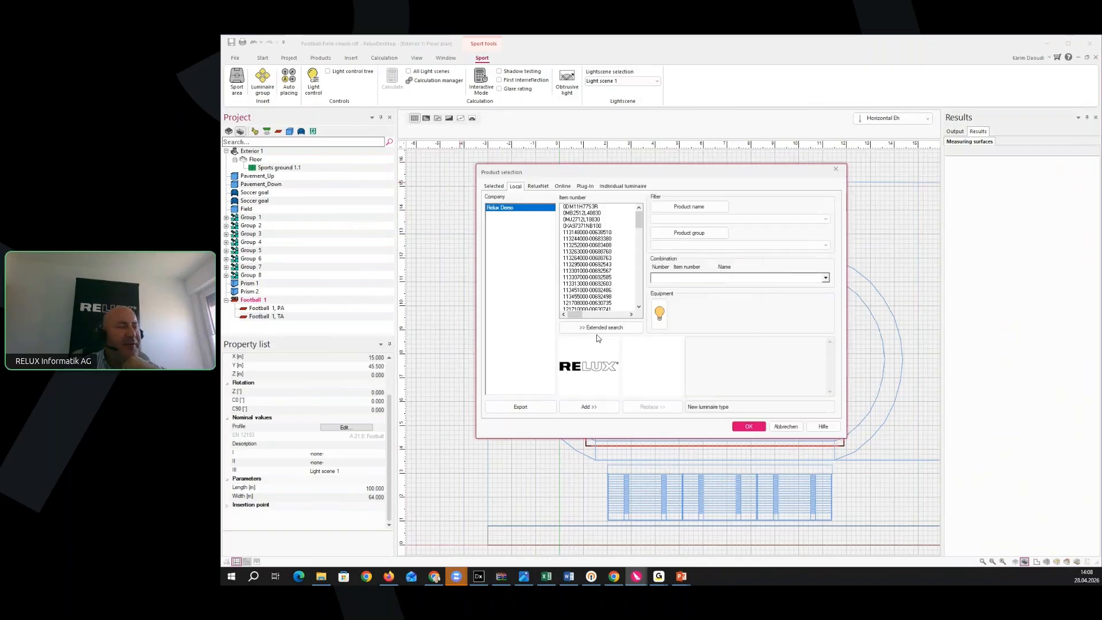
click(563, 187)
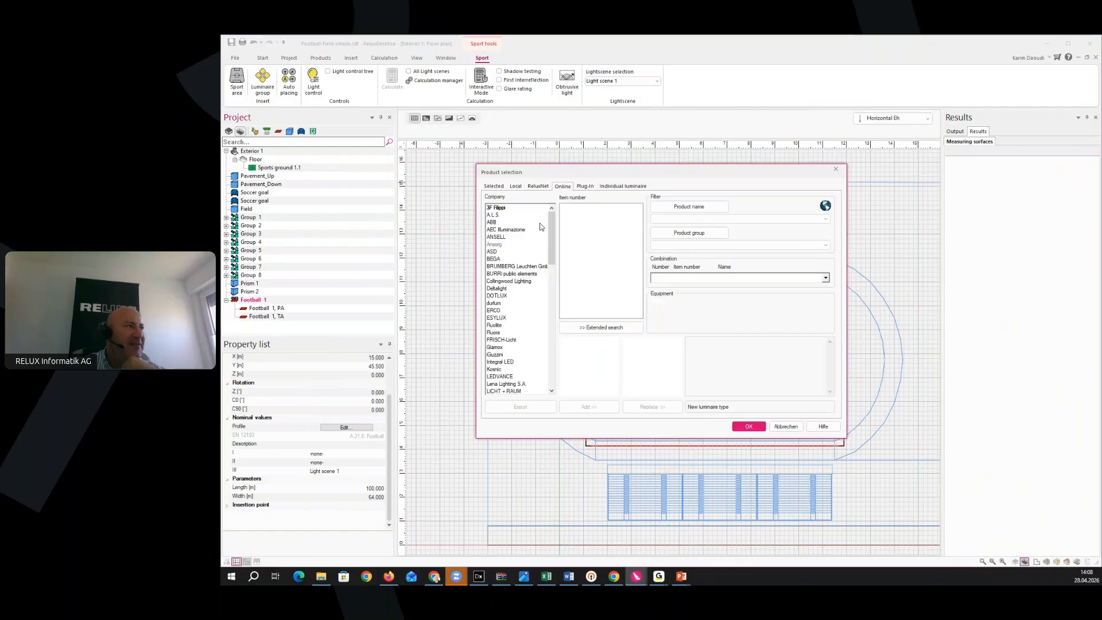
drag(548, 246, 550, 337)
click(500, 244)
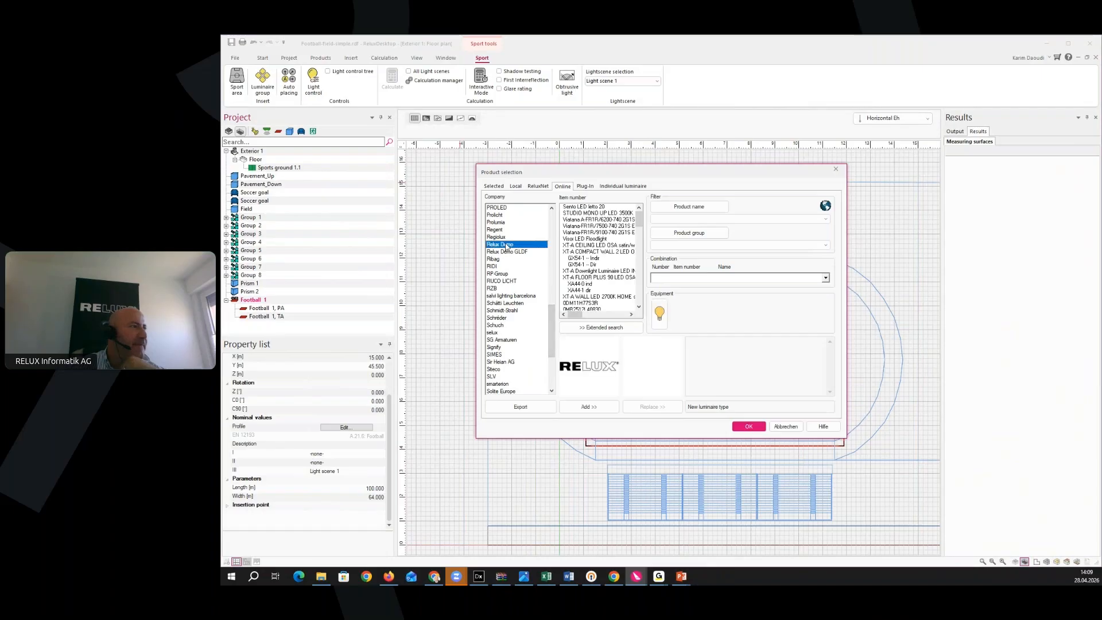
click(593, 239)
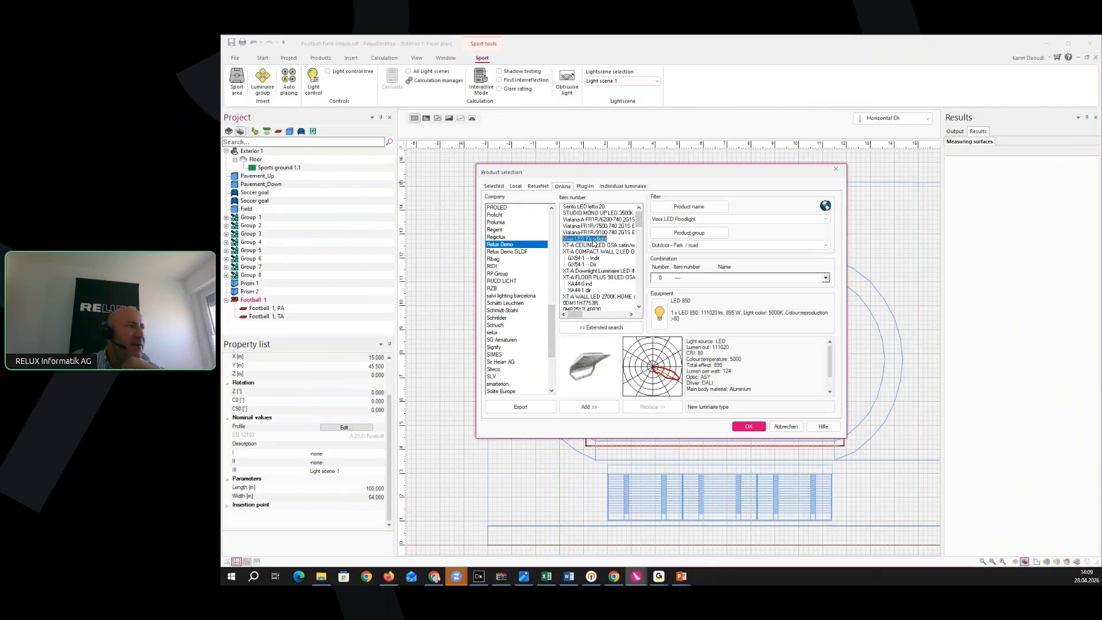
click(592, 412)
click(749, 426)
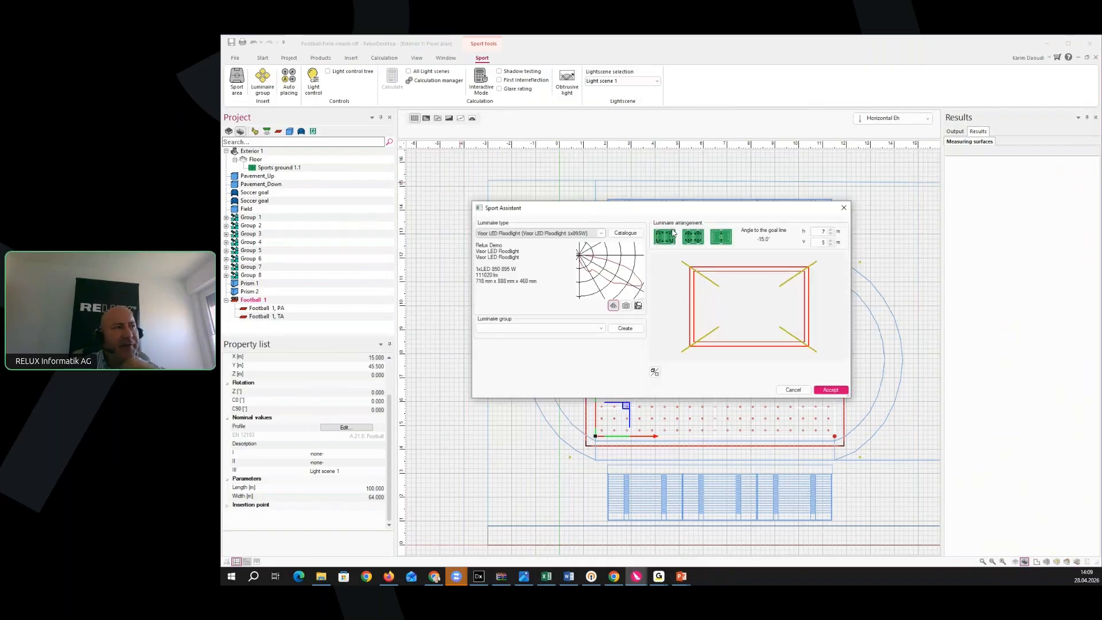
Compare four-side-pole and two-centre-line-pole layouts, keep four side poles, and create a luminaire group
click(692, 244)
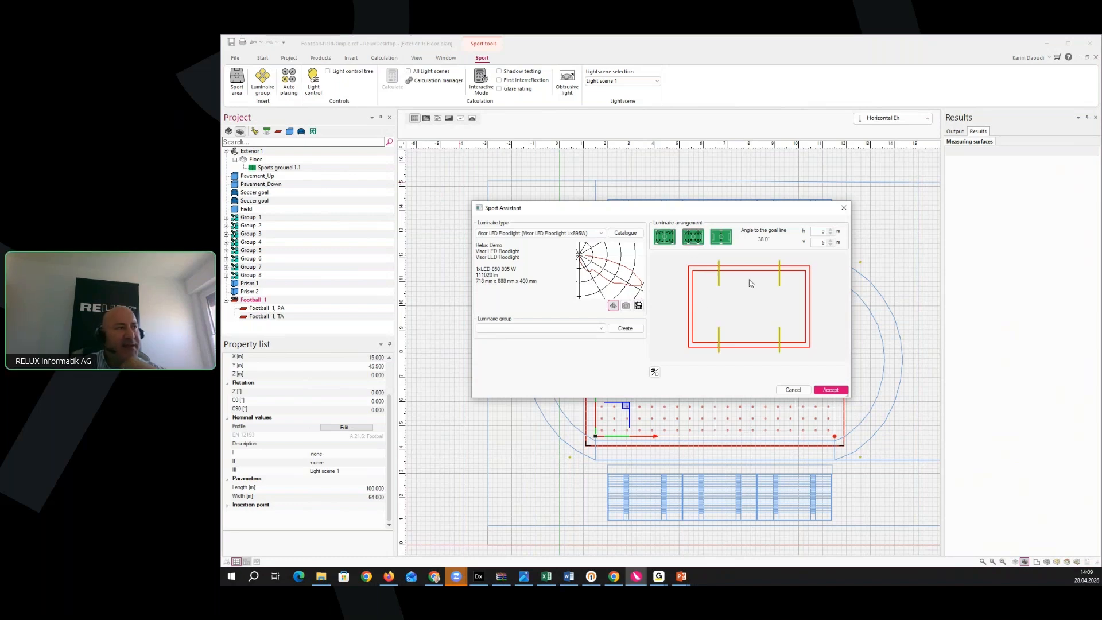
click(726, 238)
click(694, 240)
click(722, 239)
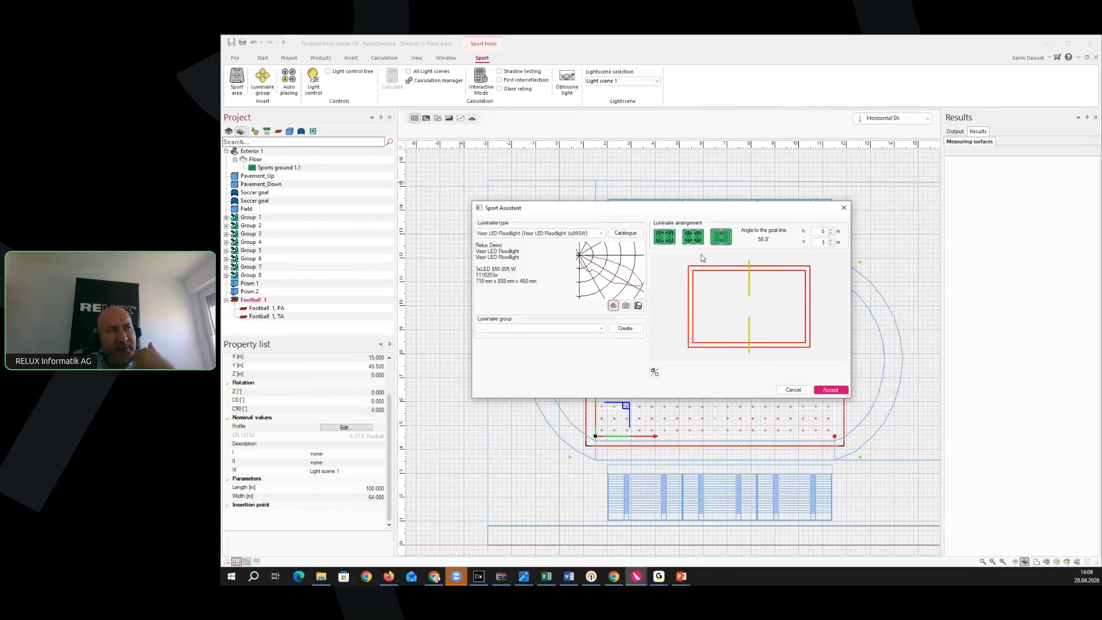
click(693, 236)
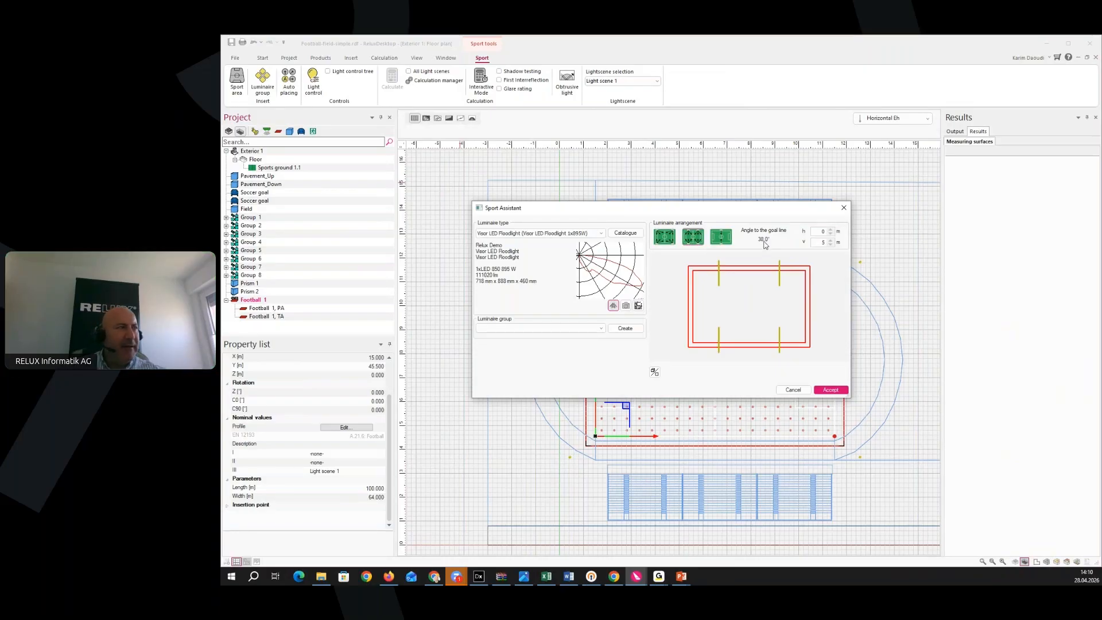
click(630, 330)
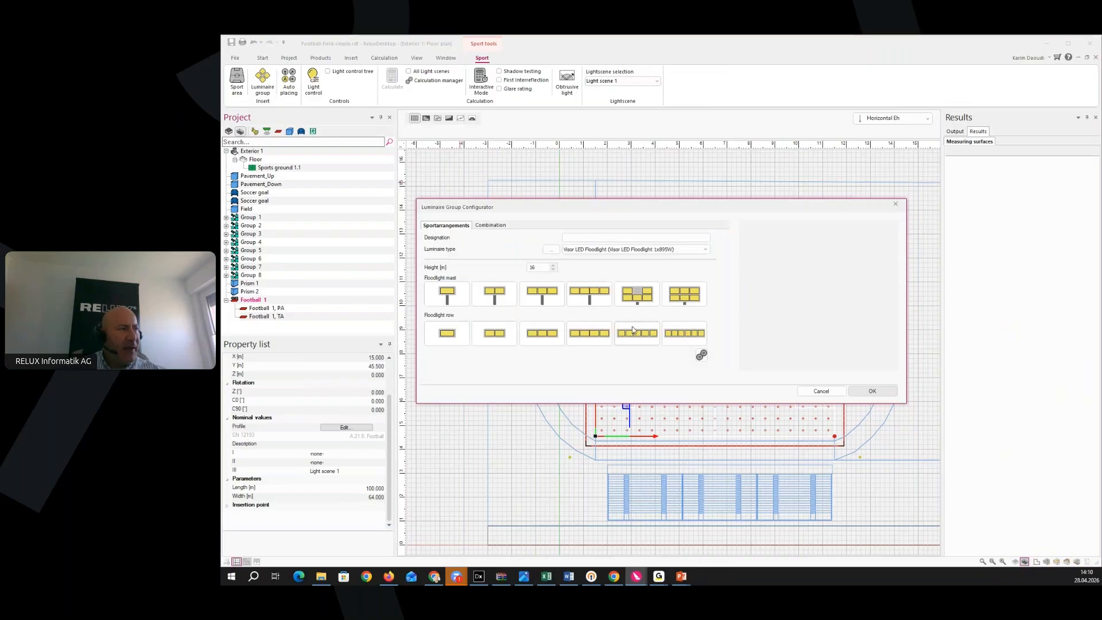
Name the group 'pole luminaire 4x', choose the four-floodlight mast, and inspect its 3D preview
click(583, 237)
text(po)
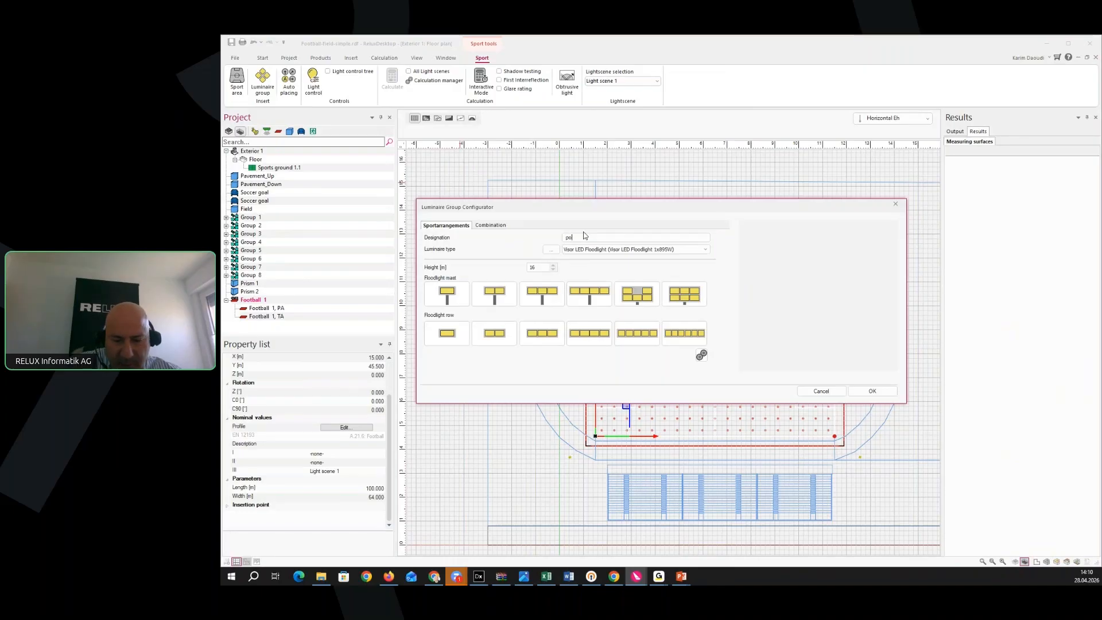
text(le luminaire 4x)
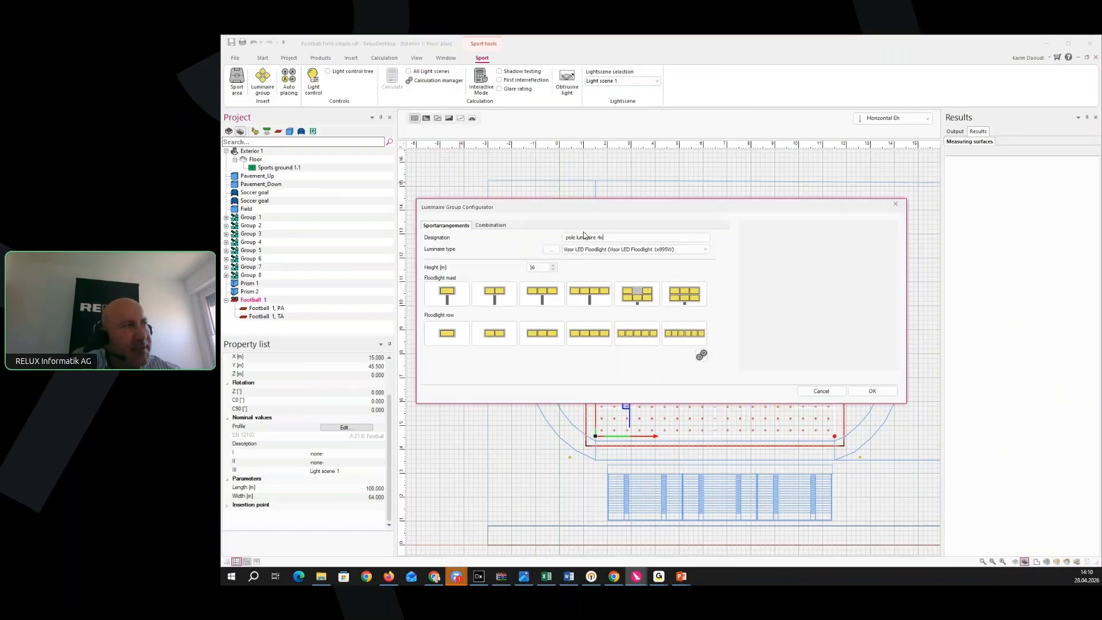
click(593, 301)
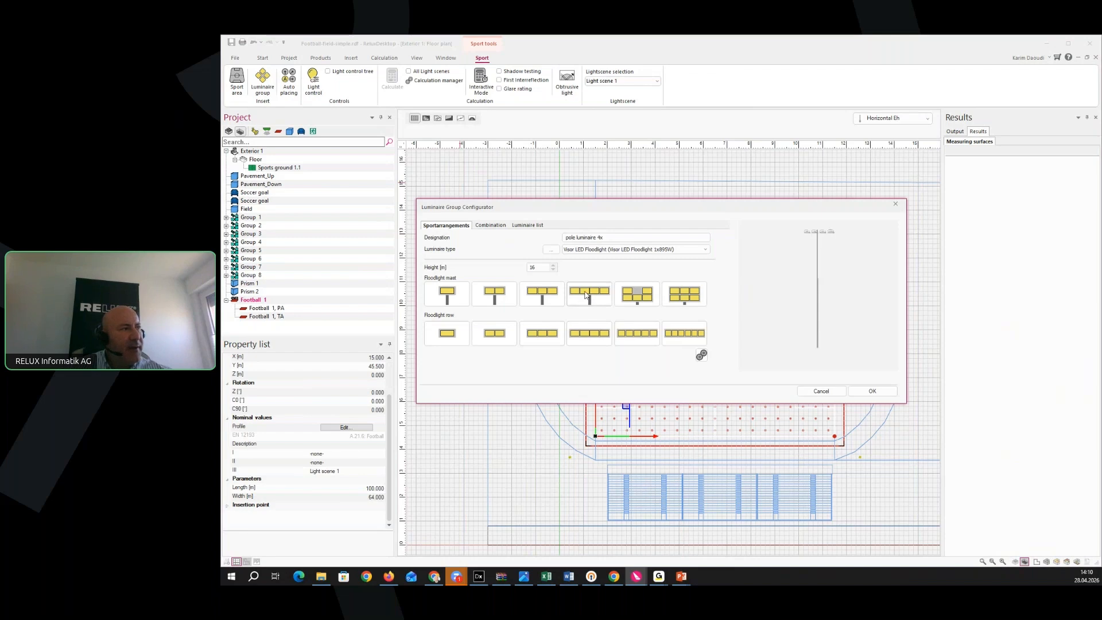
drag(847, 267, 769, 325)
scroll(810, 308, down, 5)
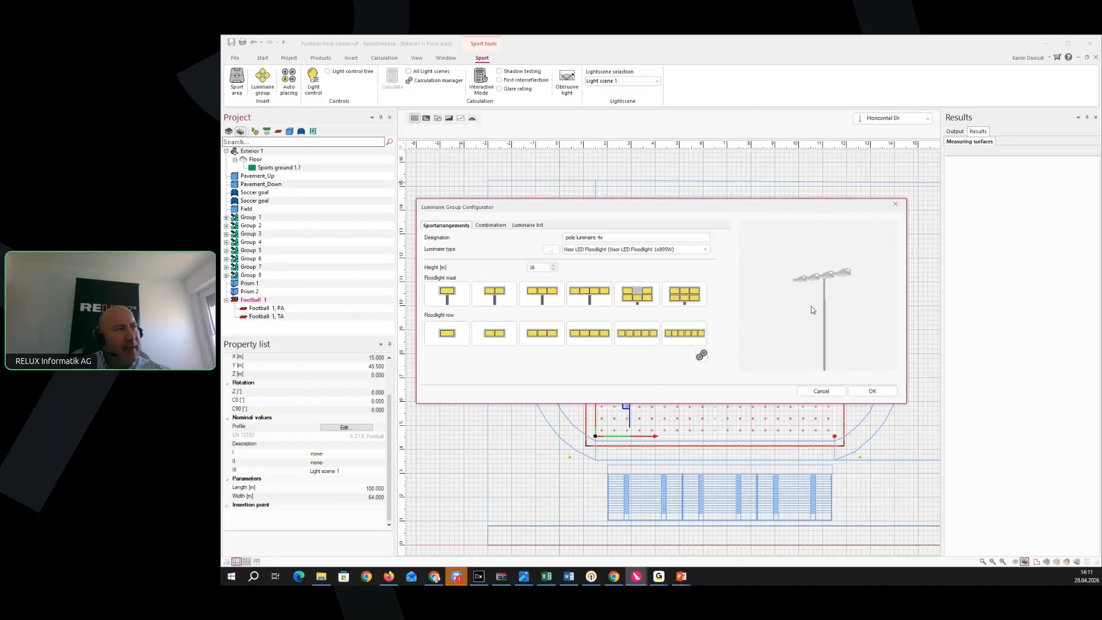
scroll(812, 309, up, 3)
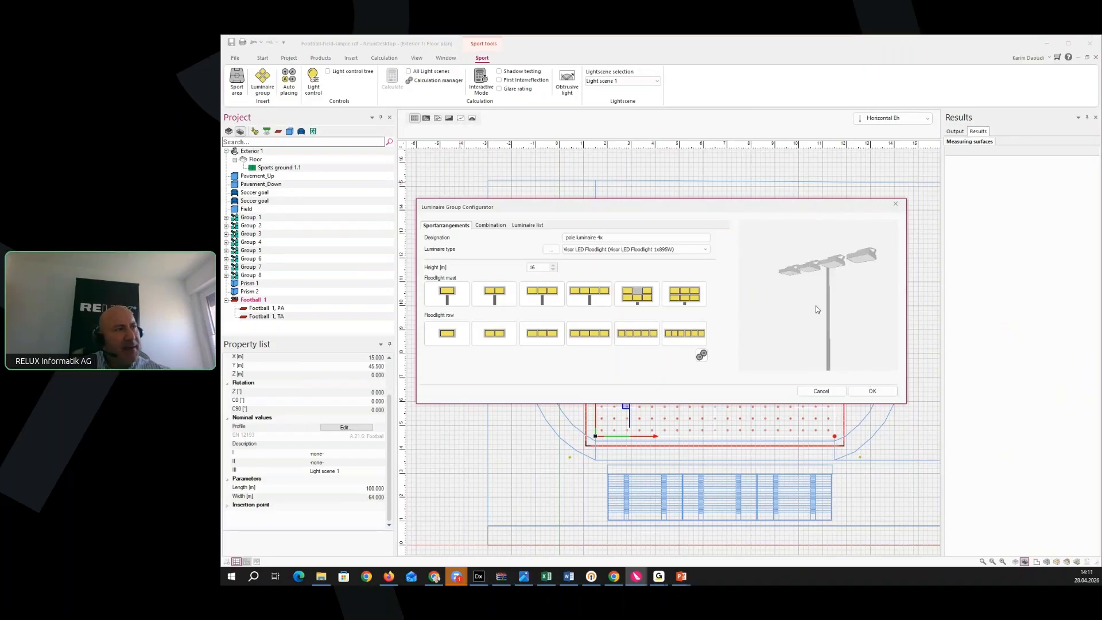
Set Number n to 2 and recreate the pole as two rows of Visor floodlights, replacing existing ones
click(486, 227)
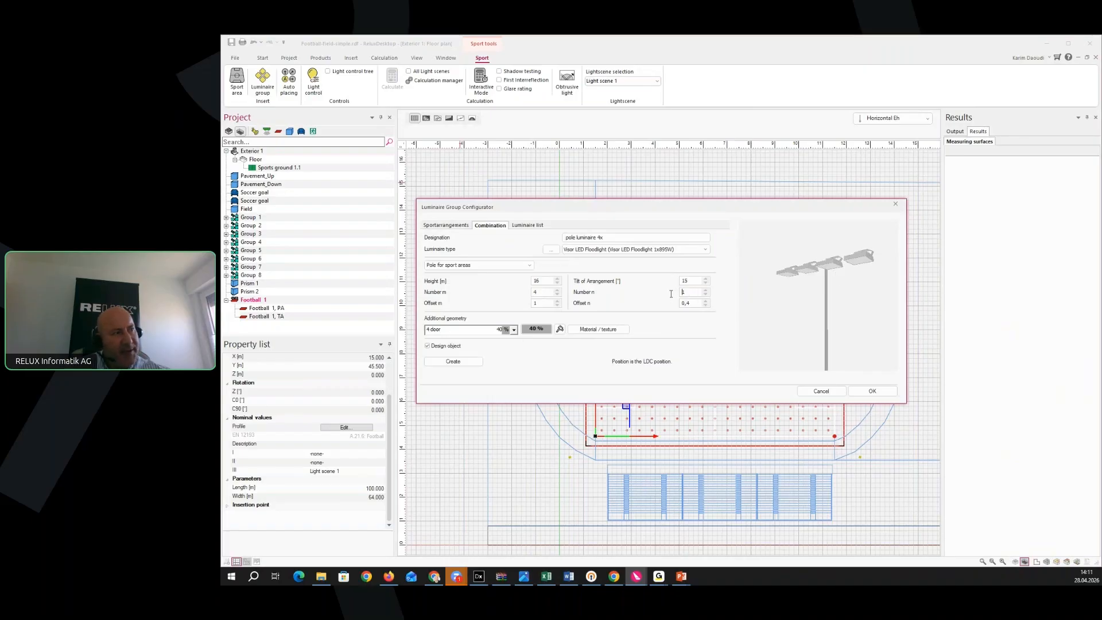
drag(691, 294, 673, 294)
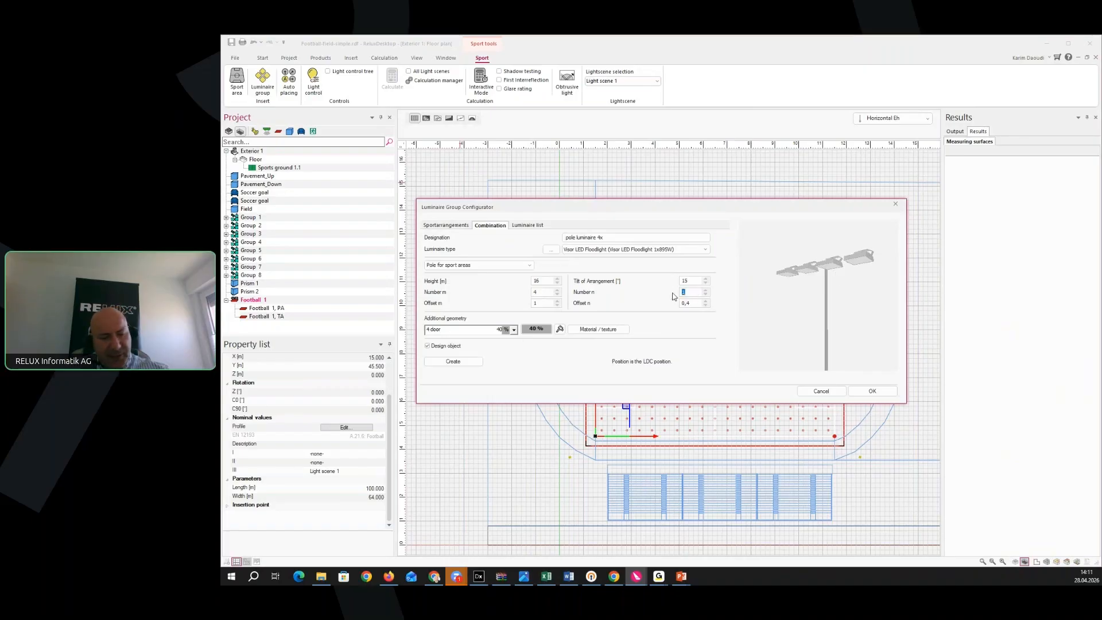
text(2)
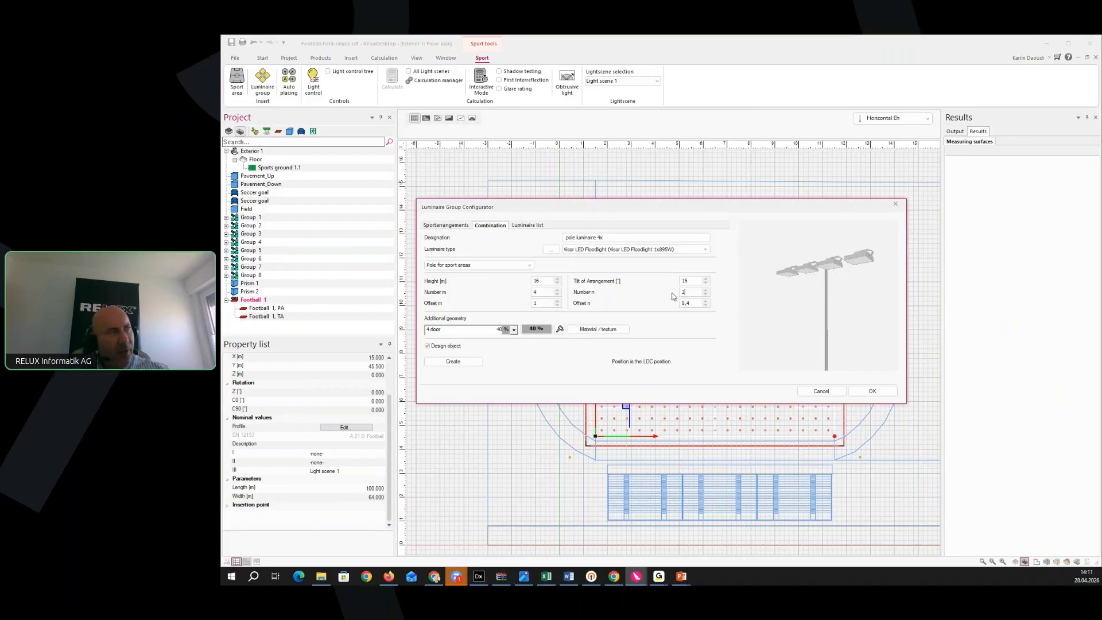
click(463, 363)
click(634, 325)
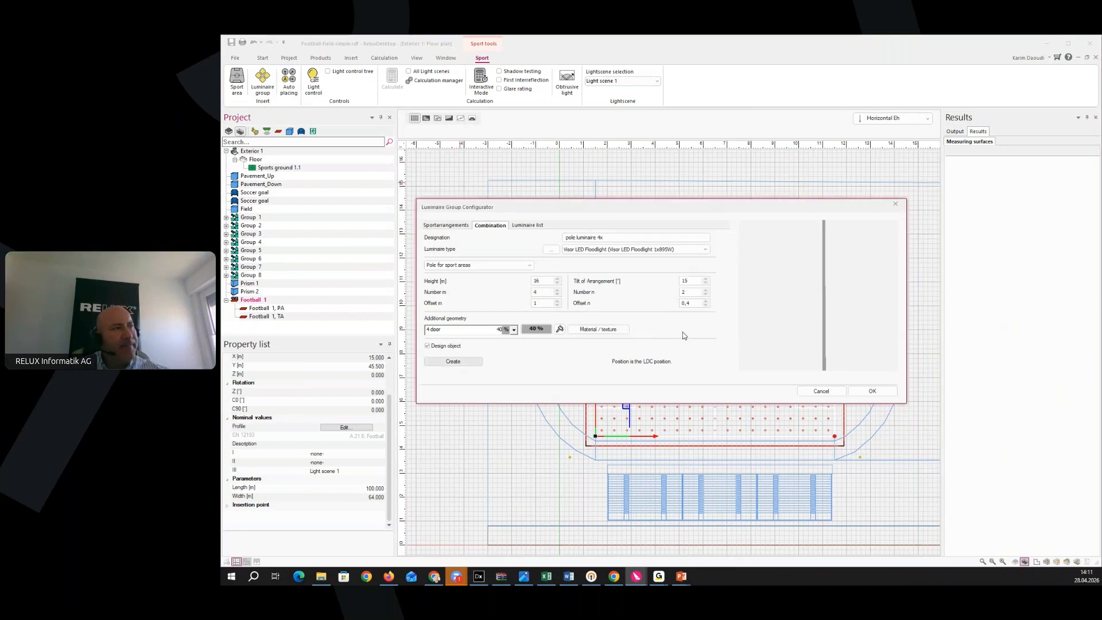
drag(802, 315, 822, 406)
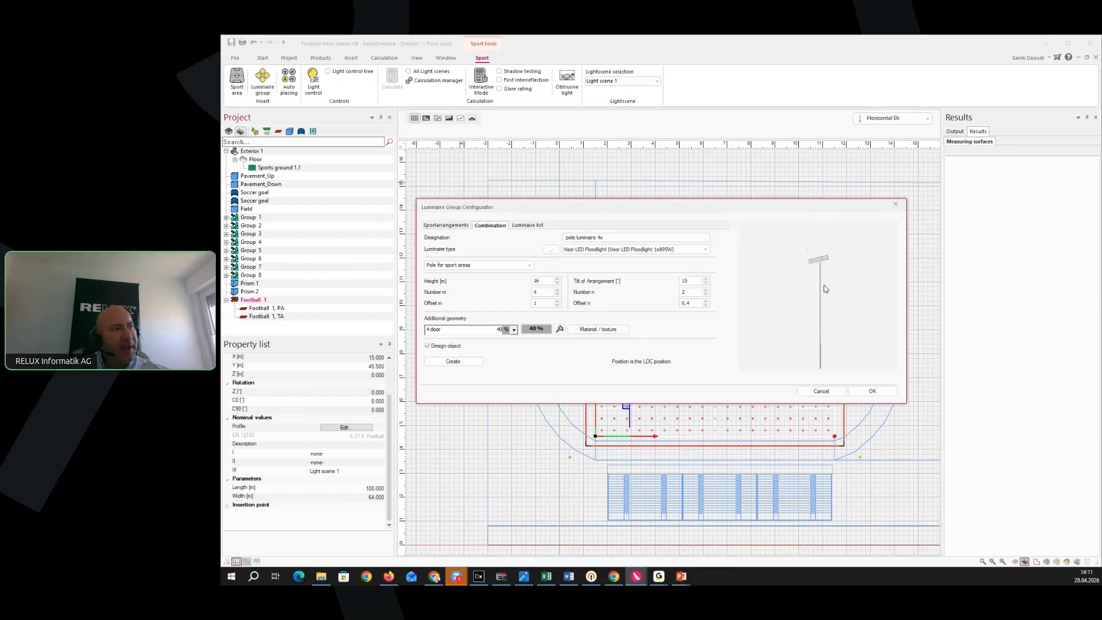
drag(824, 286, 817, 410)
drag(807, 268, 773, 326)
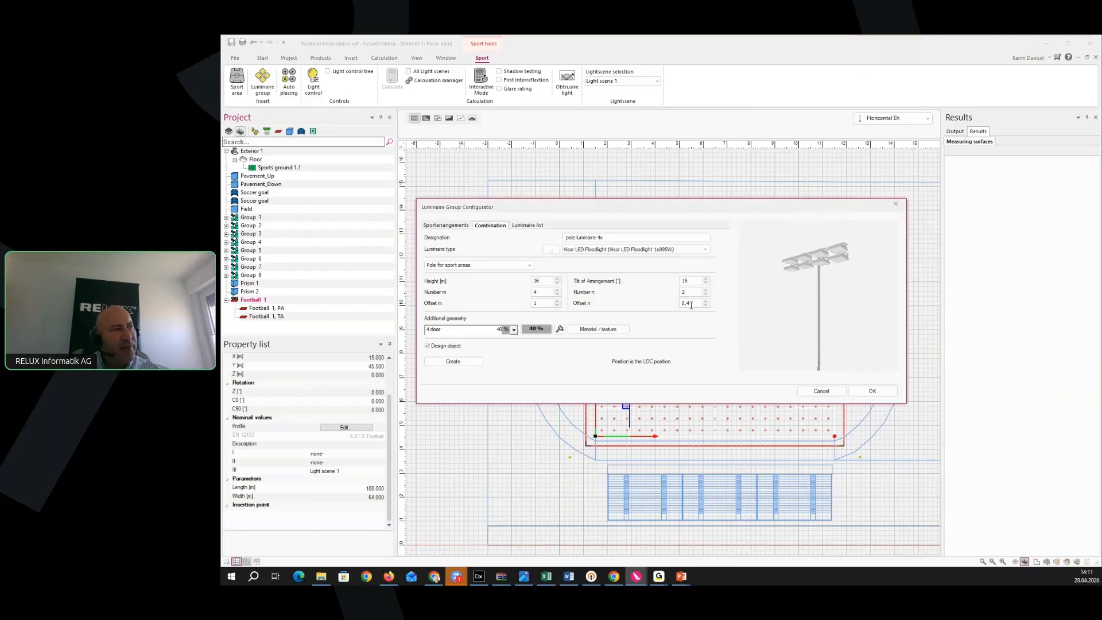
Rebuild the pole with a row offset of 1, enter 41, and review the eight-floodlight luminaire list
text(1)
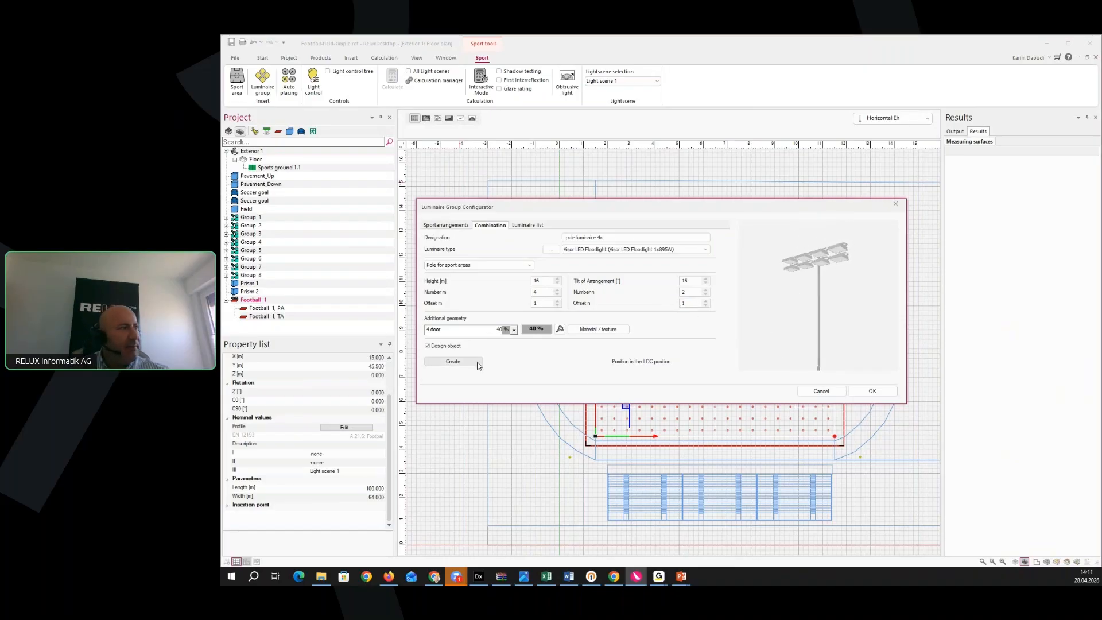
click(455, 362)
drag(806, 310, 782, 325)
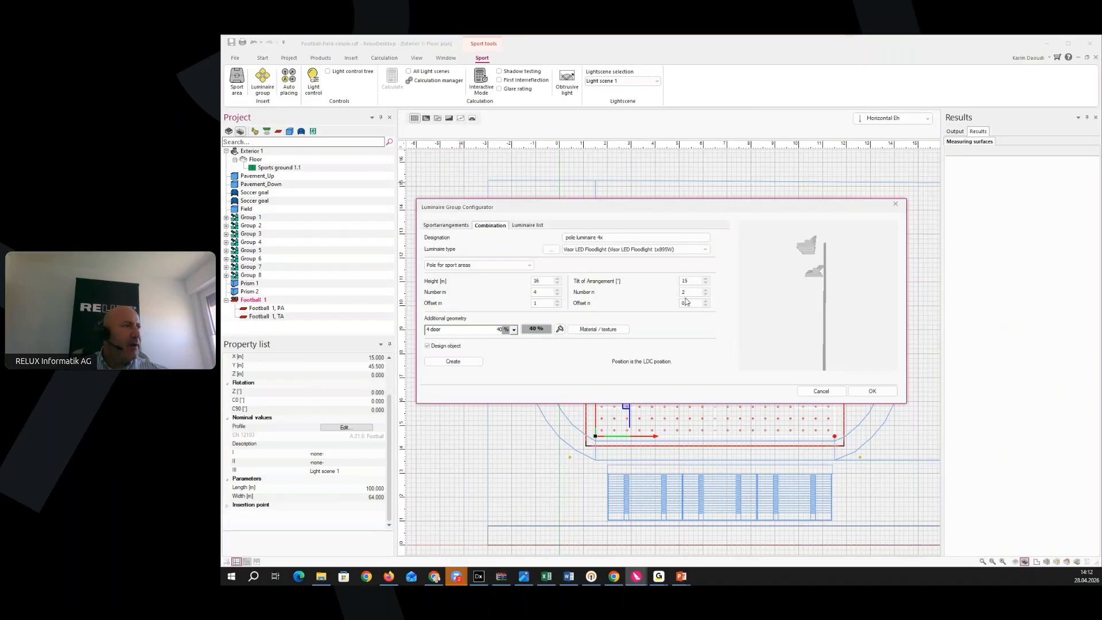
text(4)
text(1)
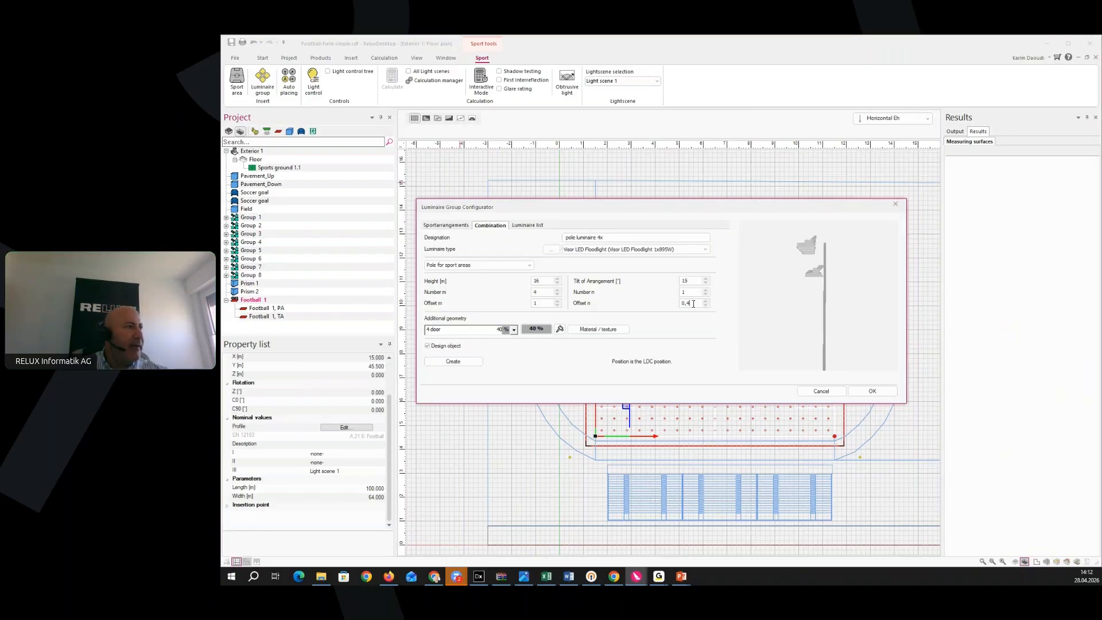
click(530, 227)
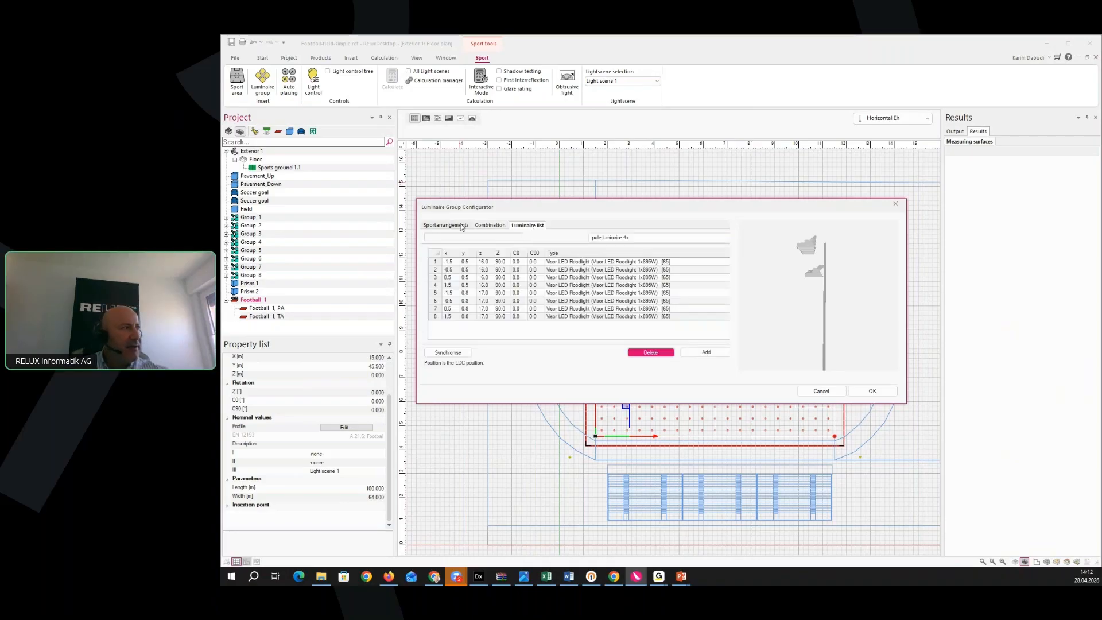
Recreate the pole from the current combination settings, replacing the existing luminaires
click(483, 225)
click(462, 362)
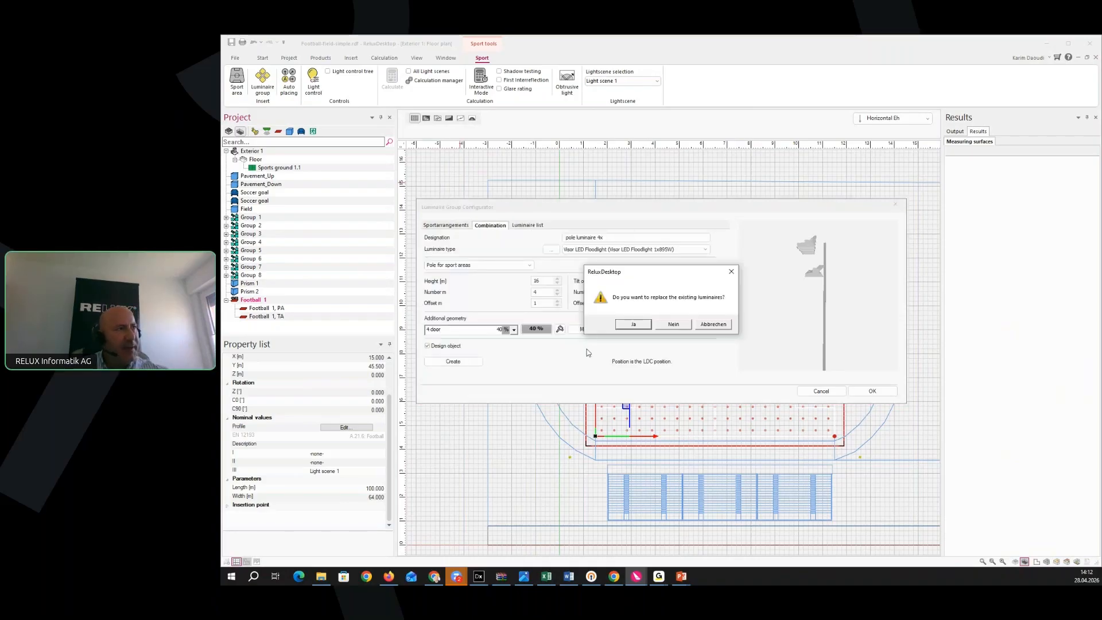
click(634, 325)
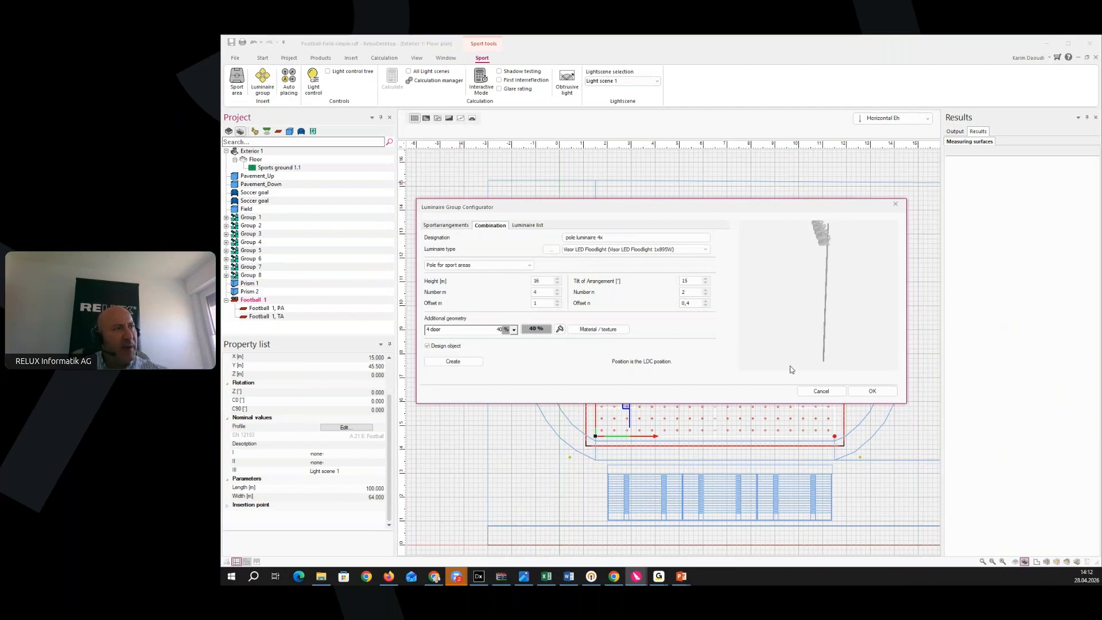
drag(780, 265, 872, 328)
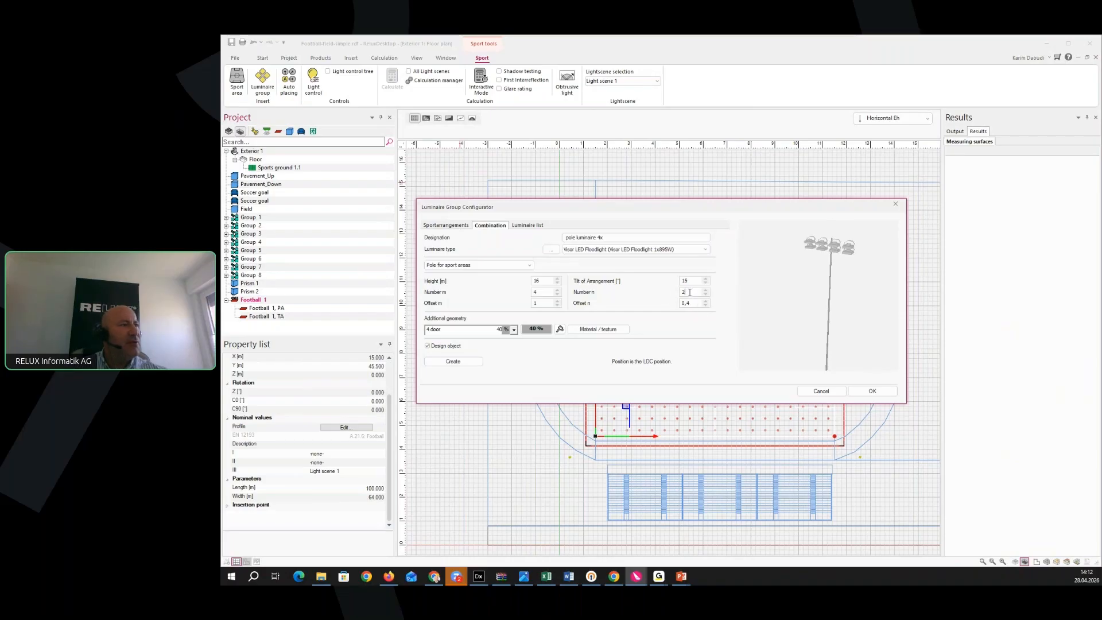
Set Number n to 1 and rebuild the pole as a single row of four floodlights
drag(690, 292, 670, 297)
text(1)
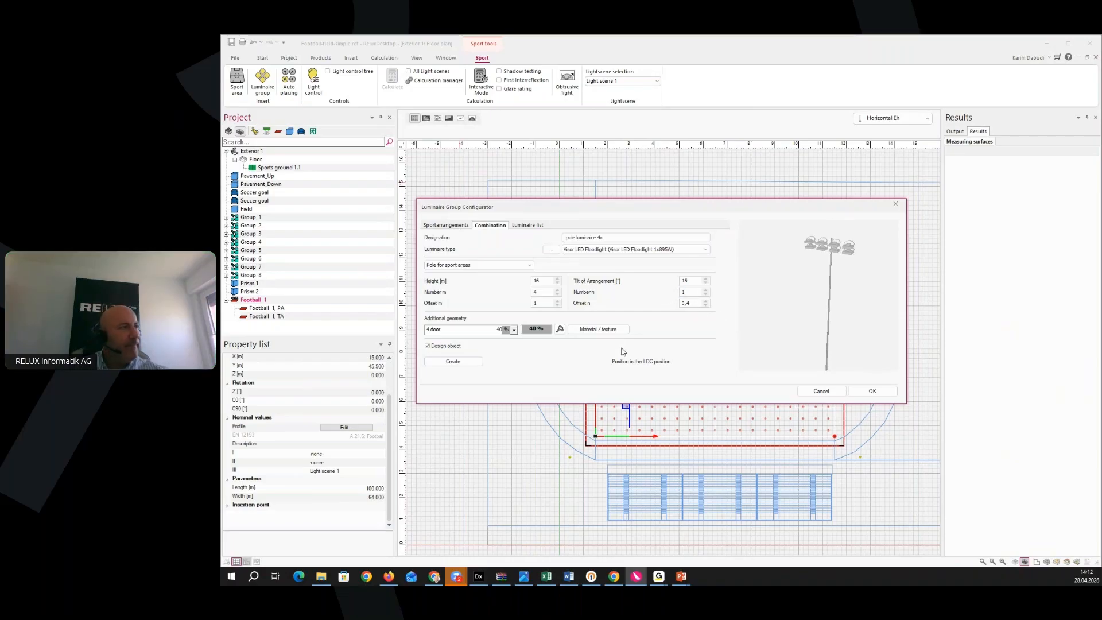
click(453, 361)
click(628, 320)
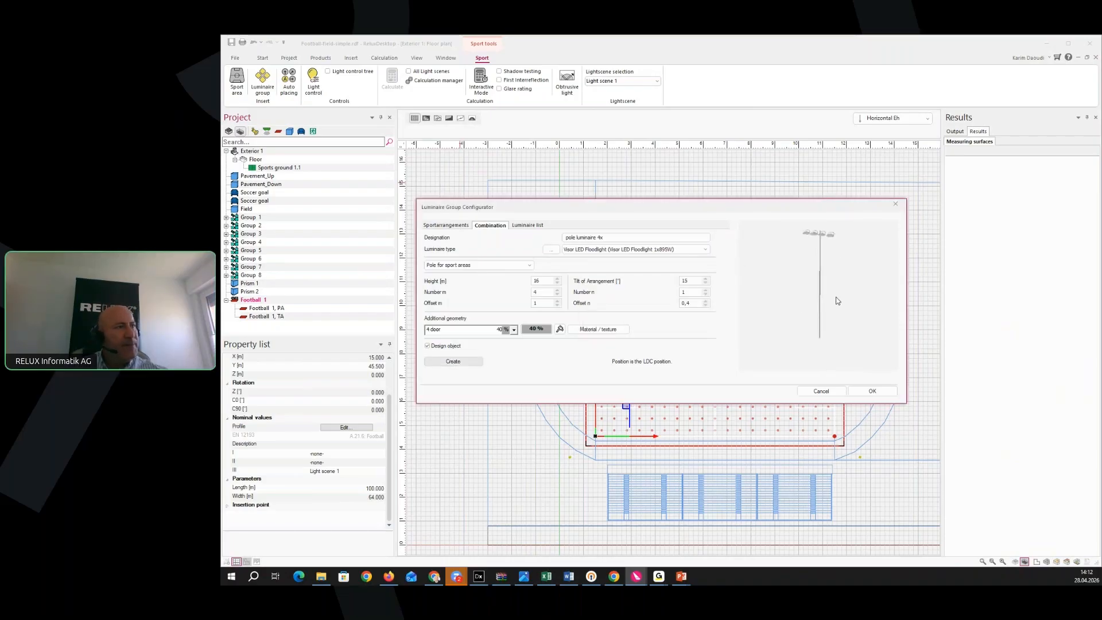
drag(836, 298, 812, 257)
scroll(809, 257, up, 5)
drag(808, 346, 795, 328)
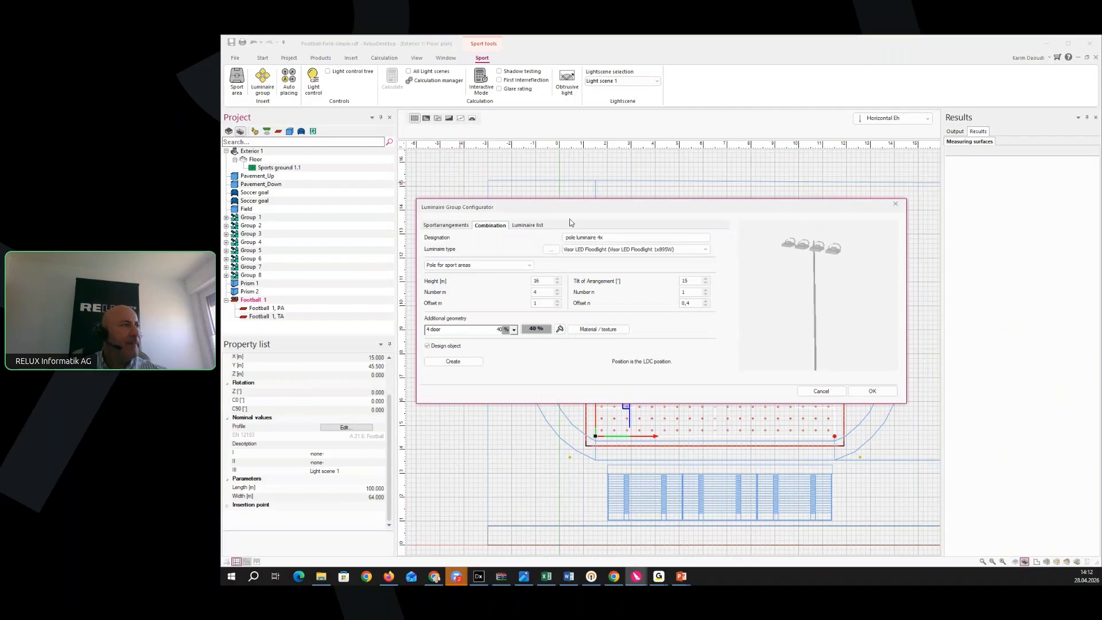
Check the four-floodlight luminaire list, including the luminaire type in row 2
click(530, 226)
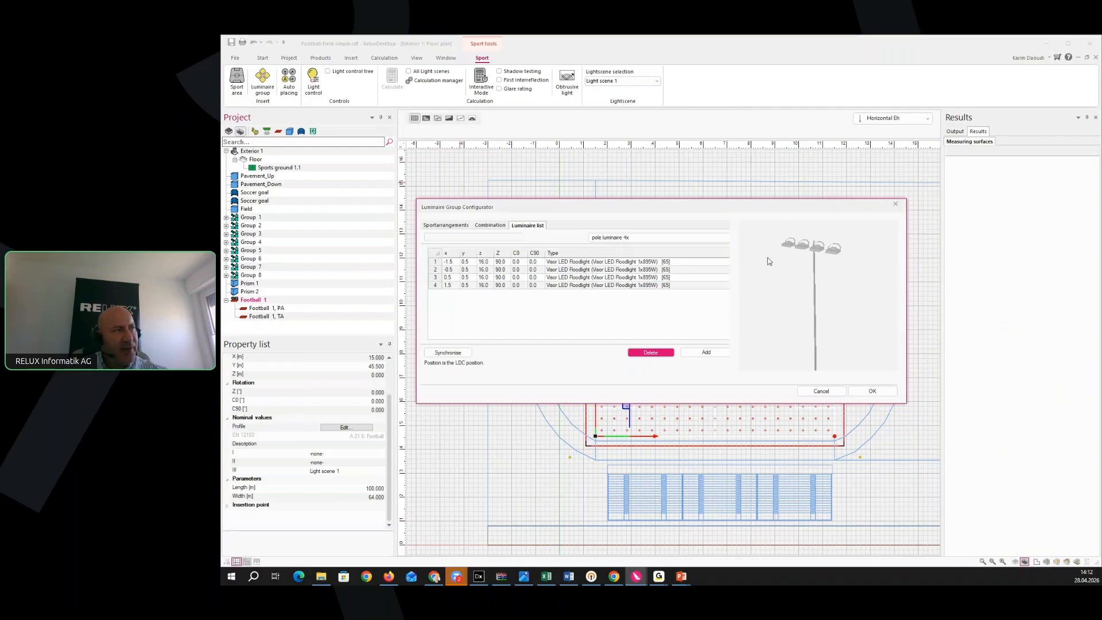
click(700, 269)
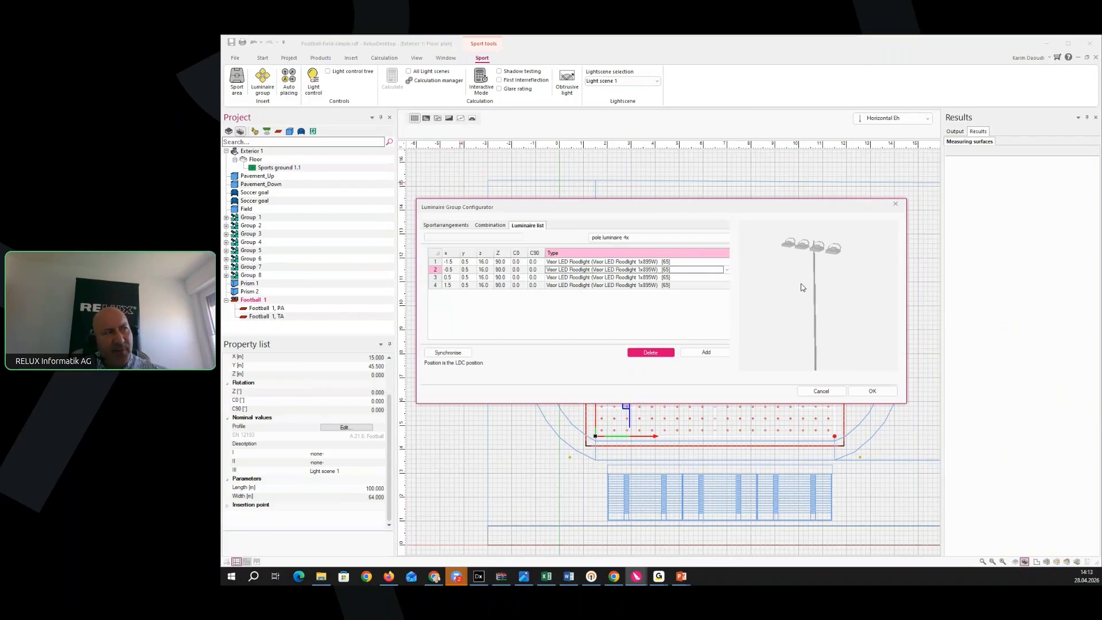
click(485, 227)
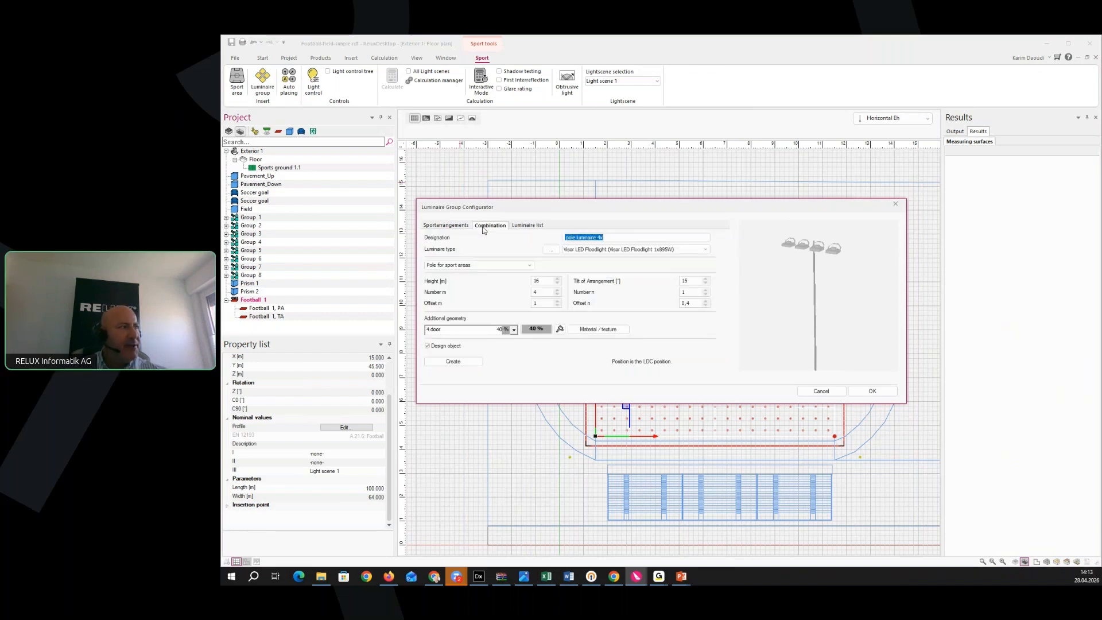
Apply the Sportarrangements preset with default gear settings, placing four 4x masts along the pitch as Group 1
click(448, 226)
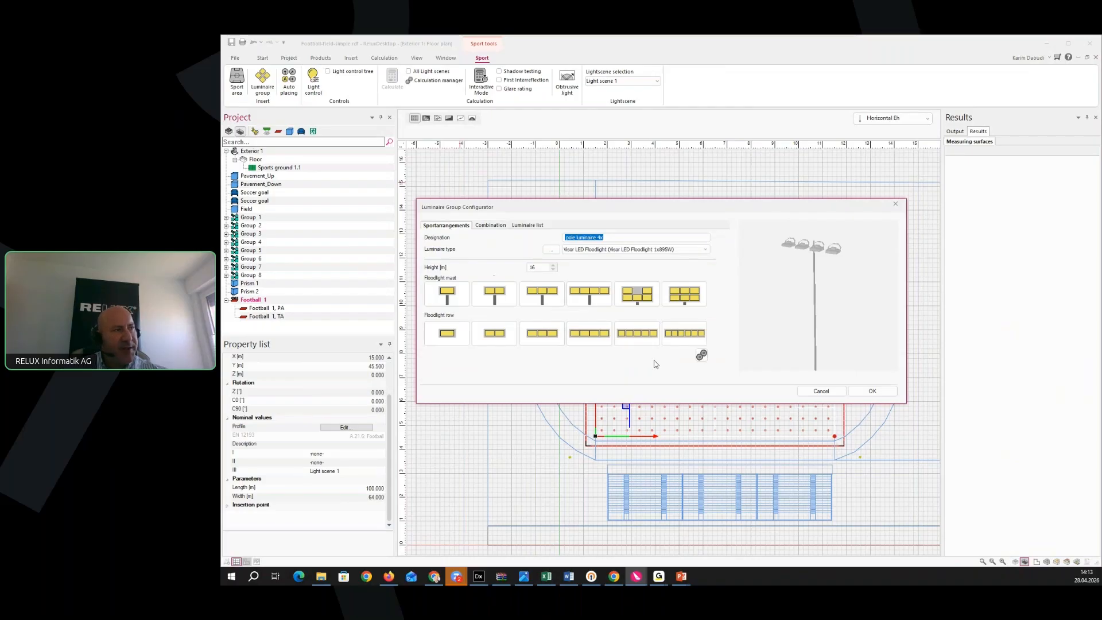
click(703, 357)
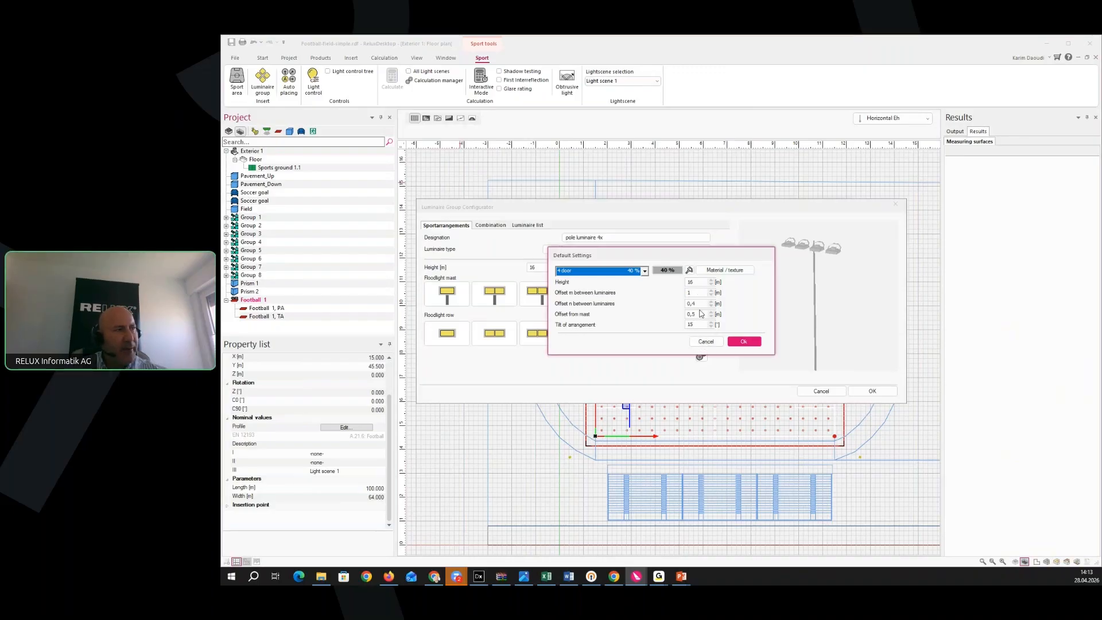
click(742, 342)
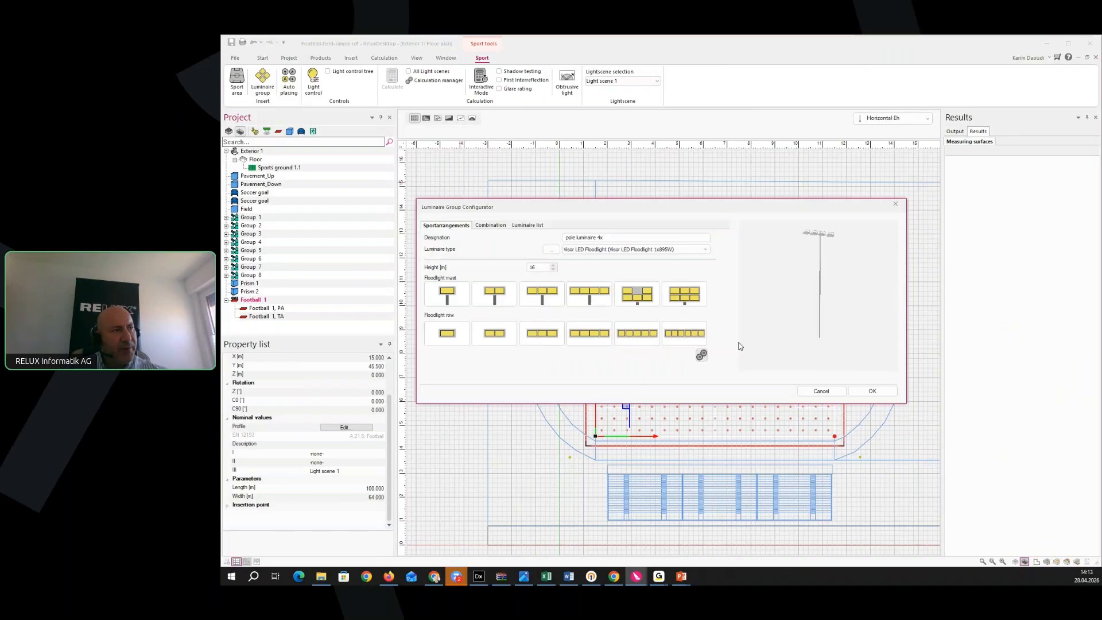
click(872, 392)
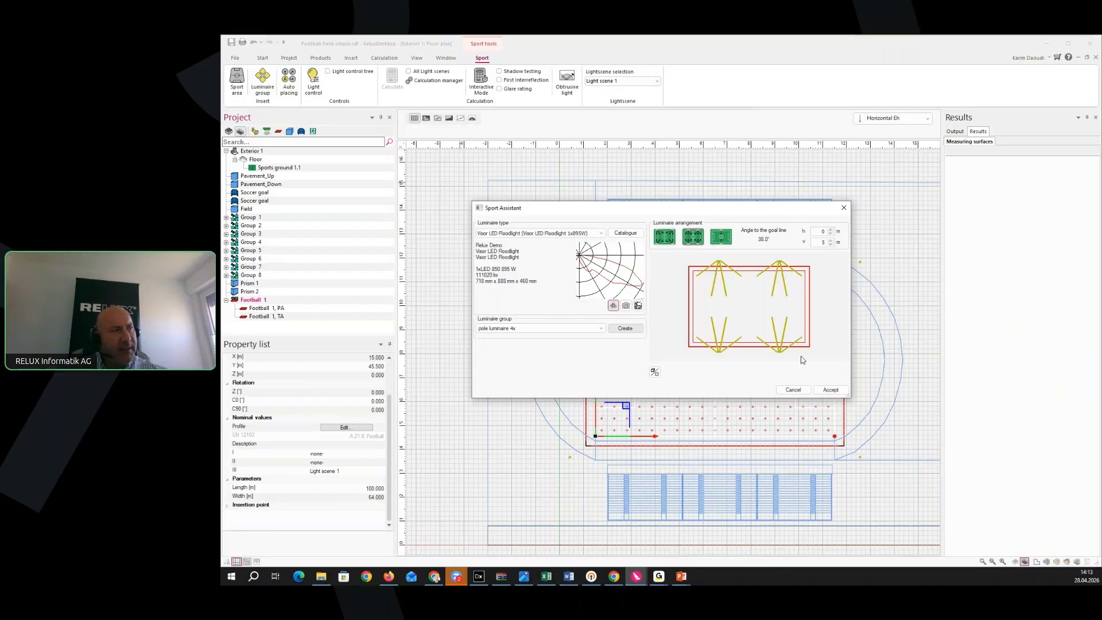
click(831, 391)
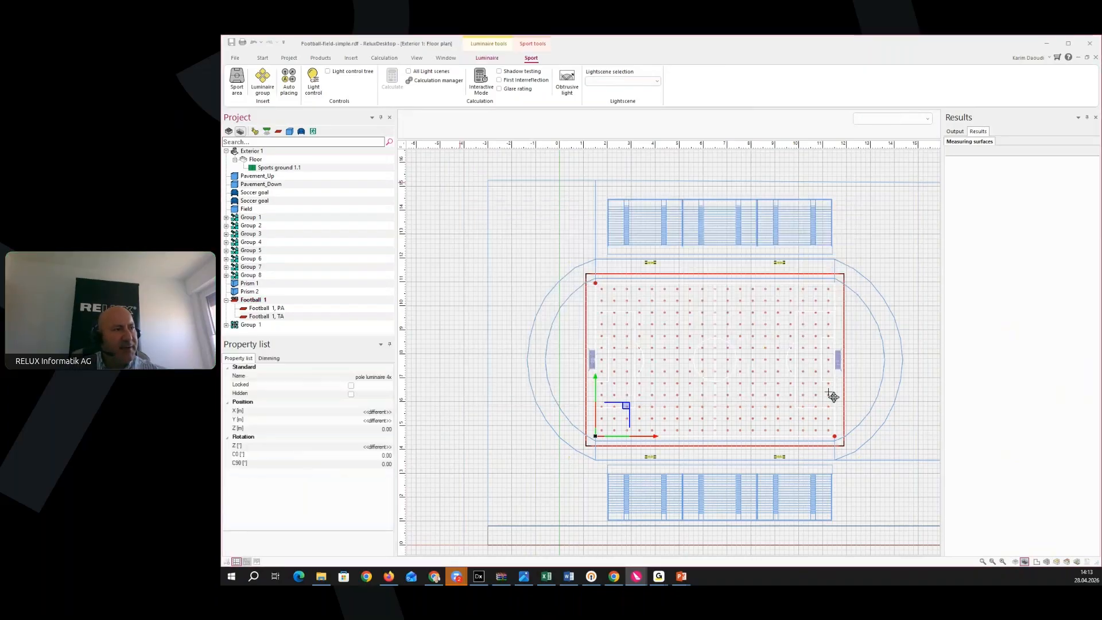
Turn on Aiming arrow from the Luminaire tab to show each mast's four floodlights aimed onto the pitch
middle_drag(725, 438, 679, 450)
scroll(744, 423, up, 3)
middle_drag(598, 376, 619, 383)
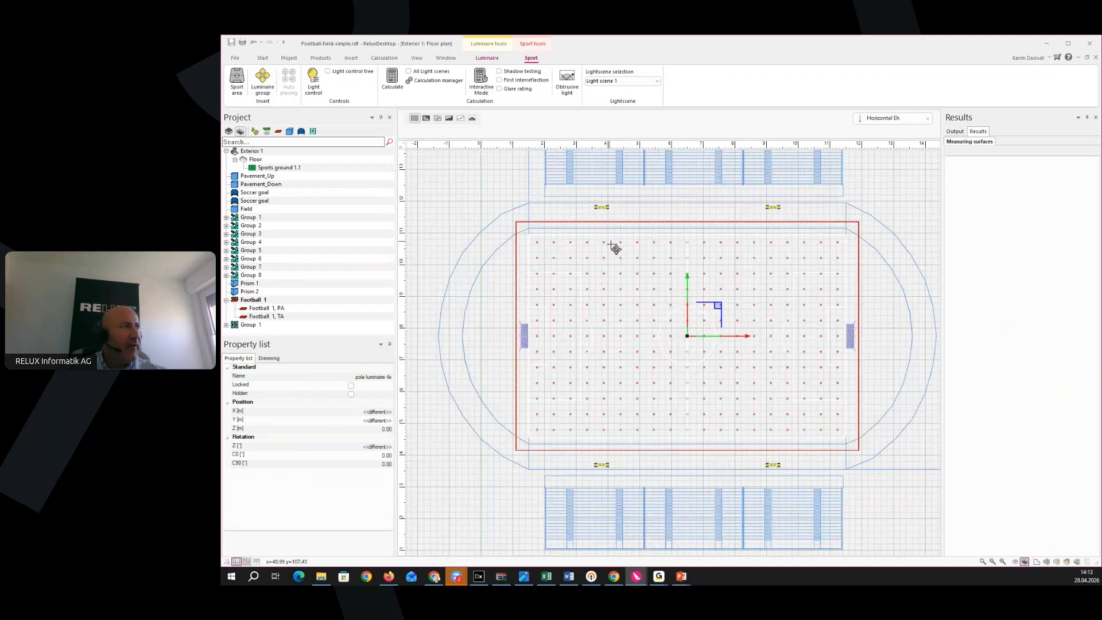
click(486, 58)
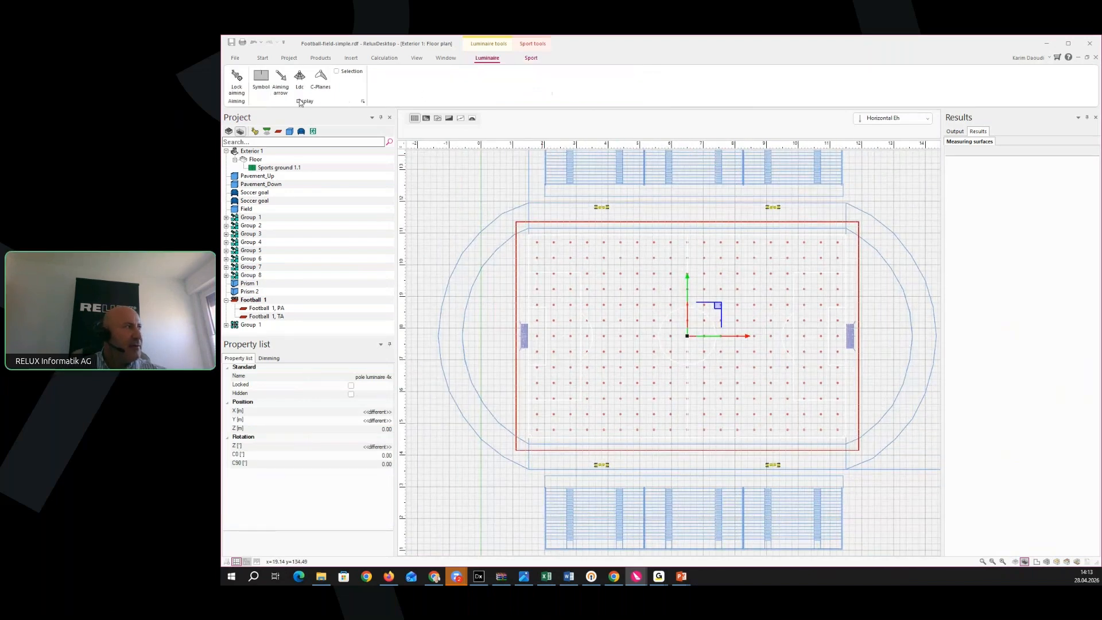
click(280, 81)
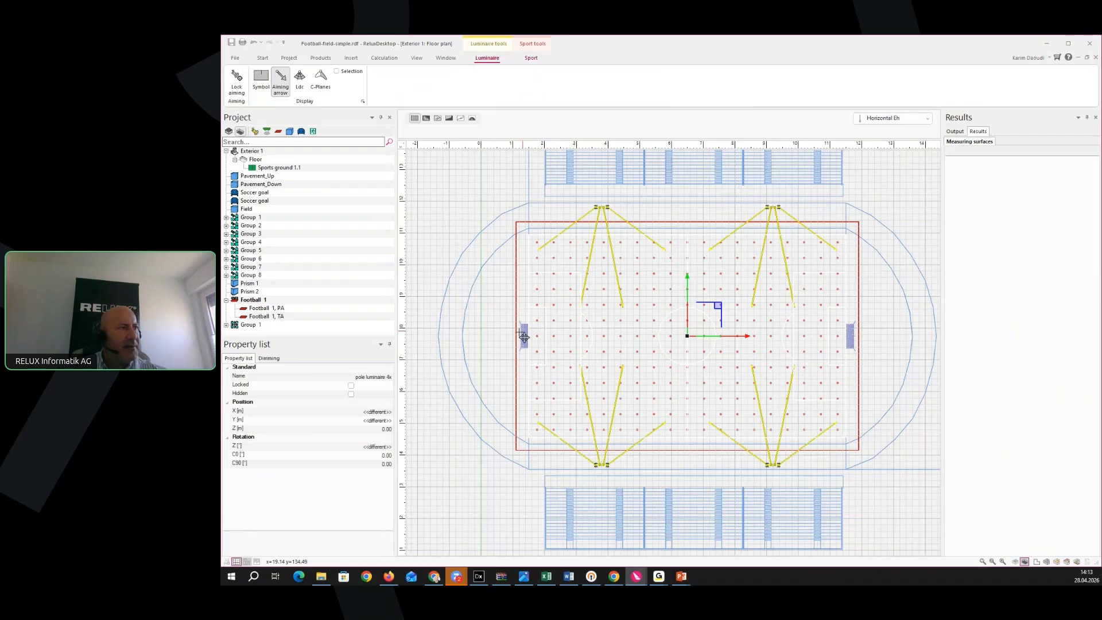
scroll(611, 310, up, 5)
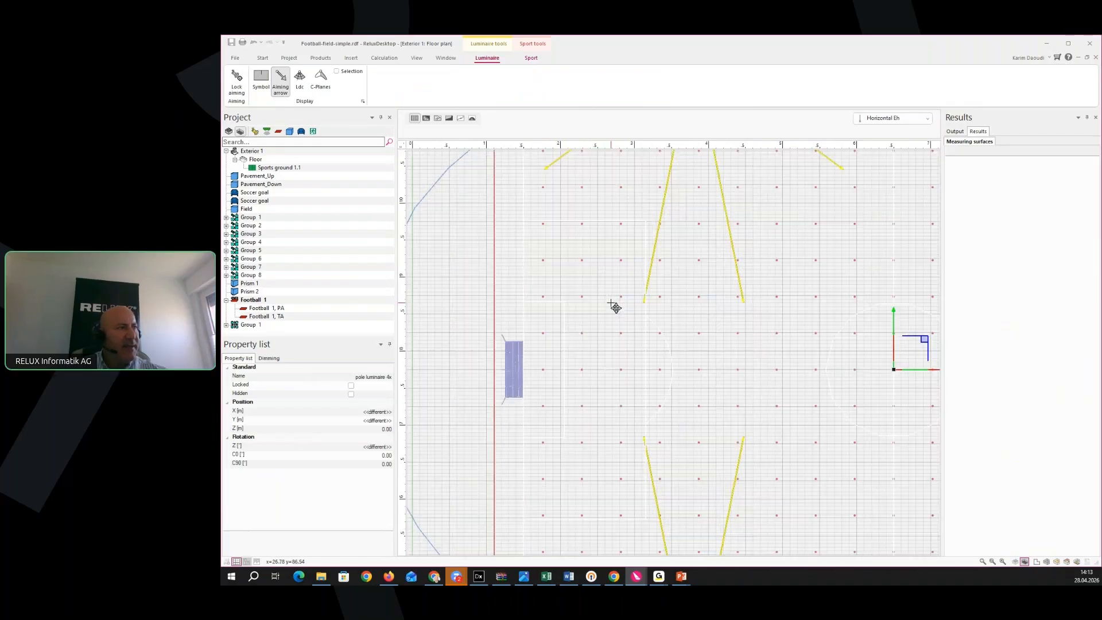
scroll(615, 307, down, 3)
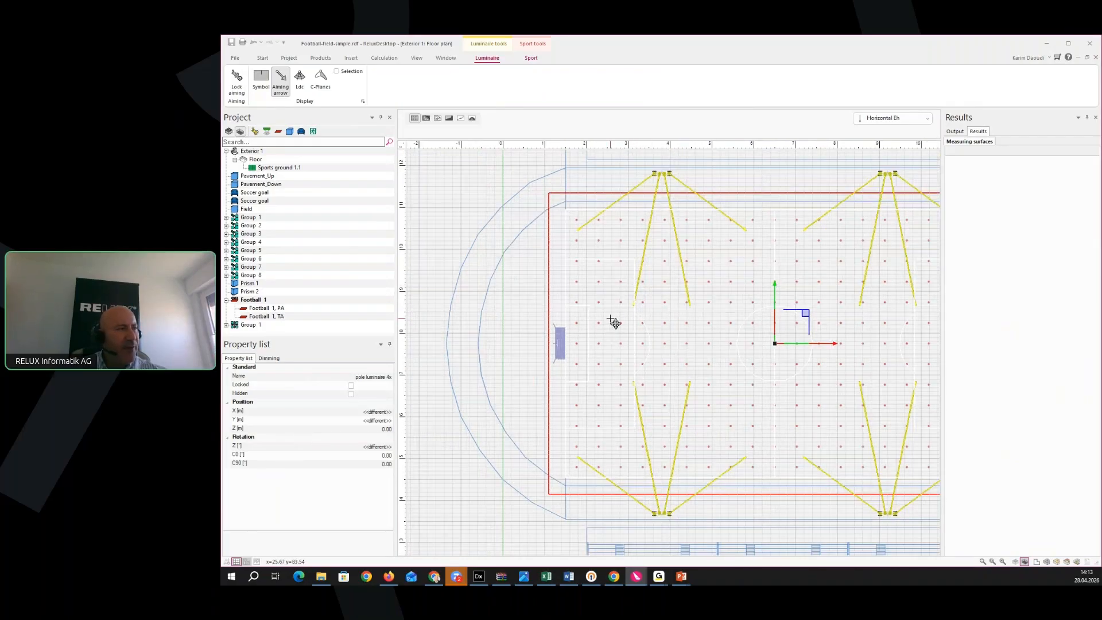
middle_drag(611, 318, 601, 327)
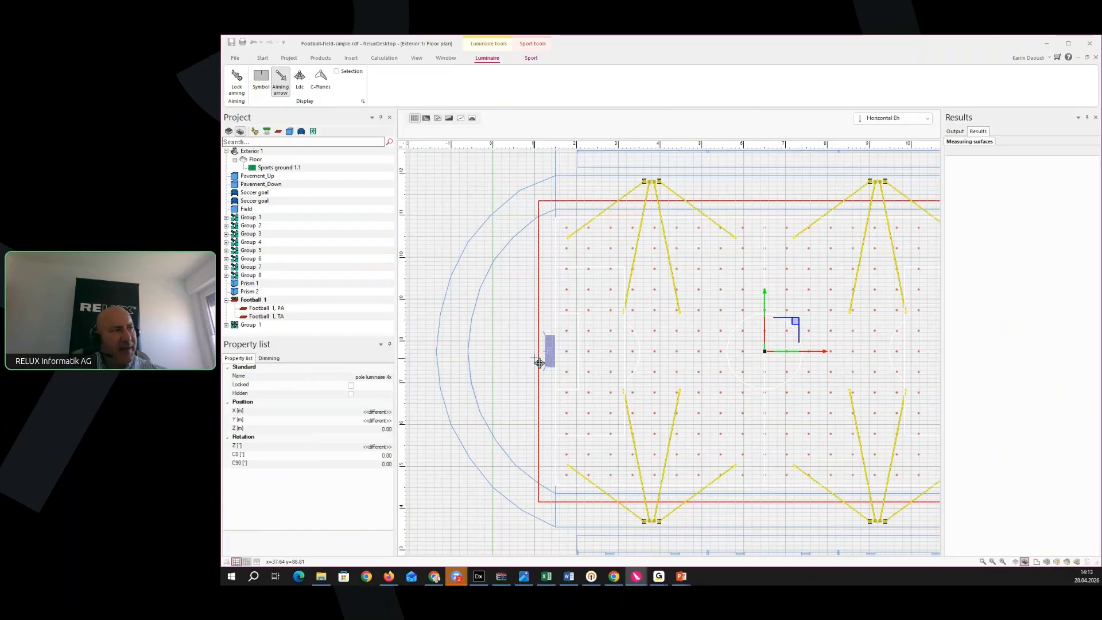
mouse_move(535, 358)
middle_down()
mouse_move(582, 353)
mouse_move(537, 363)
middle_up()
click(492, 363)
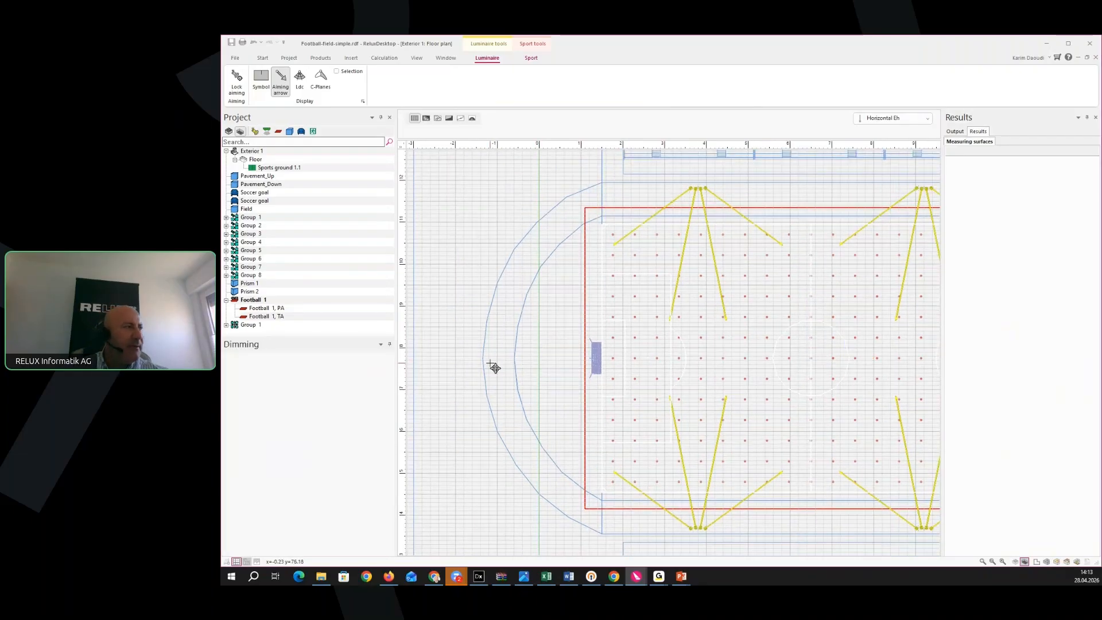
In the floor plan's Symbol scaling properties, set font, results and luminaire arrow sizes to 0.9
right_click(467, 352)
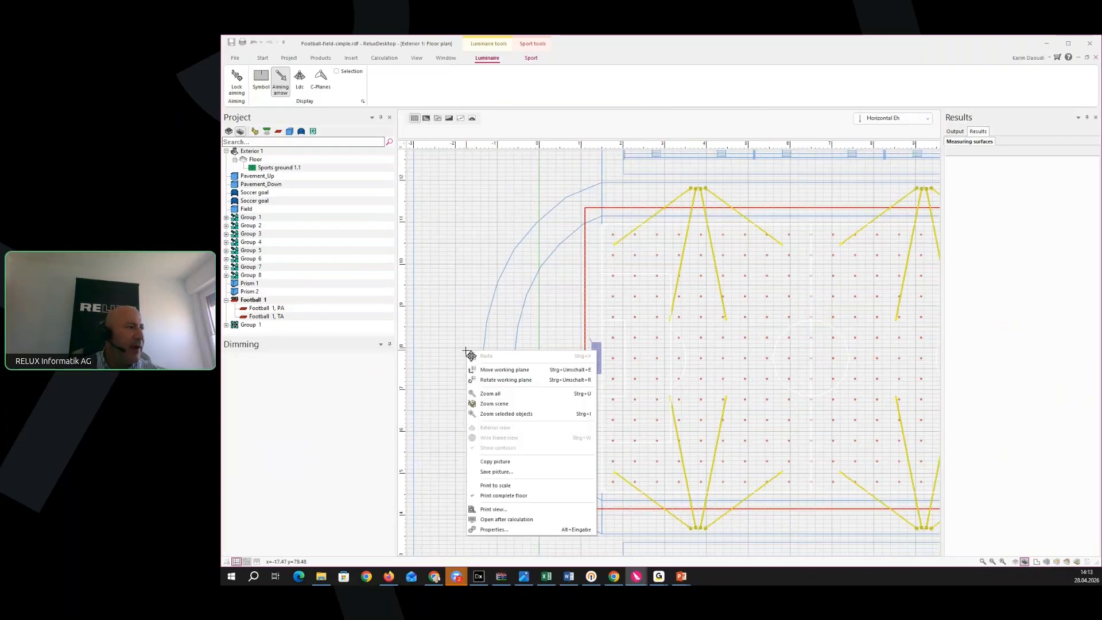
click(509, 528)
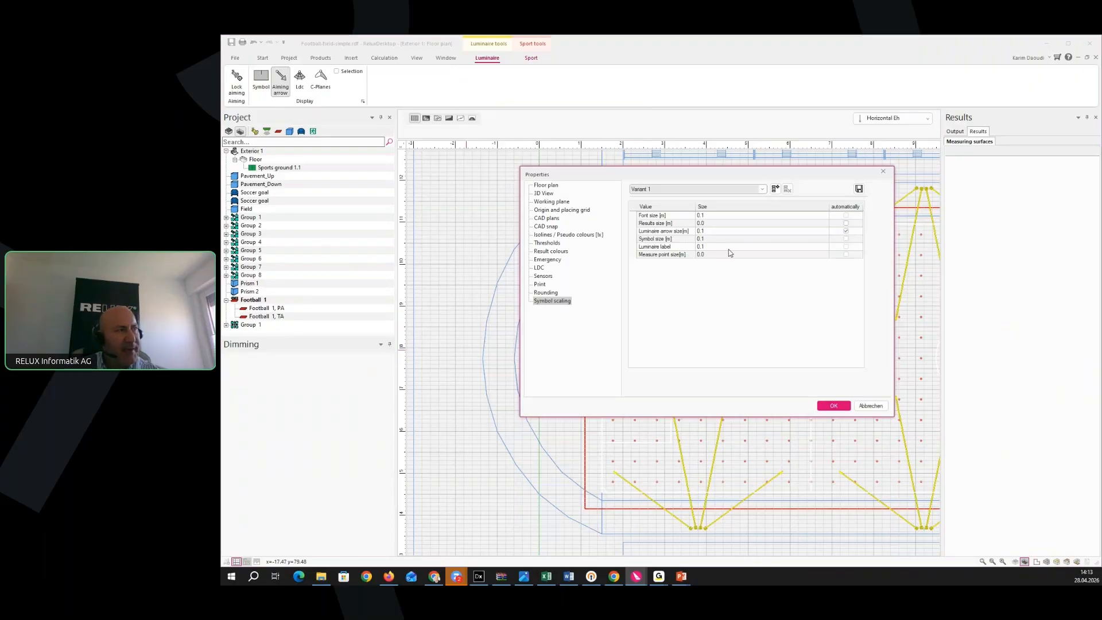
click(703, 216)
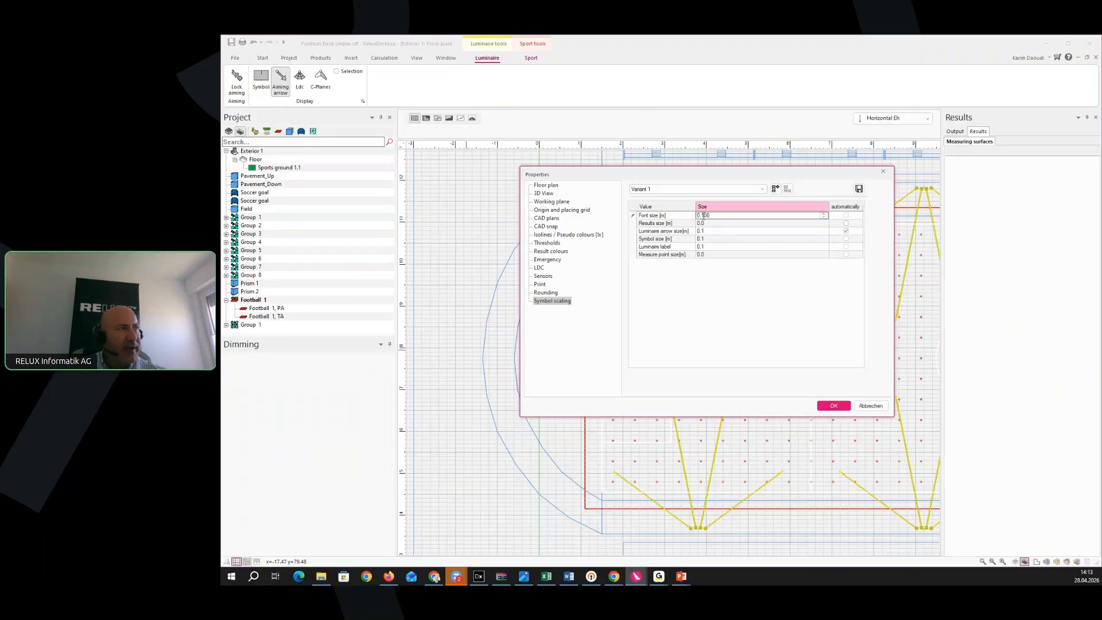
text(9)
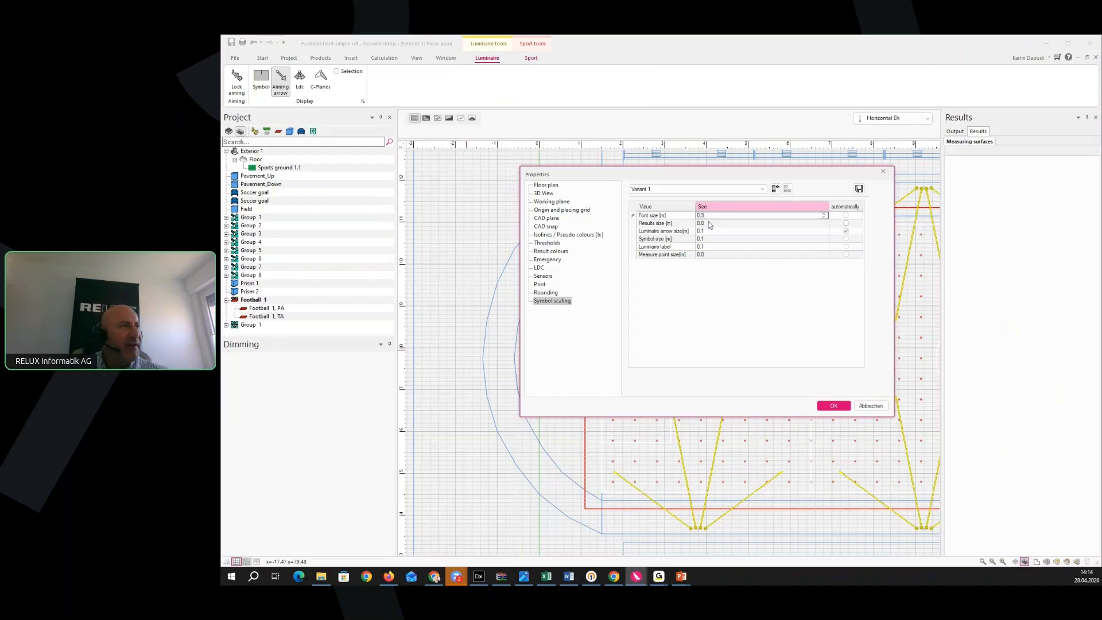
click(709, 224)
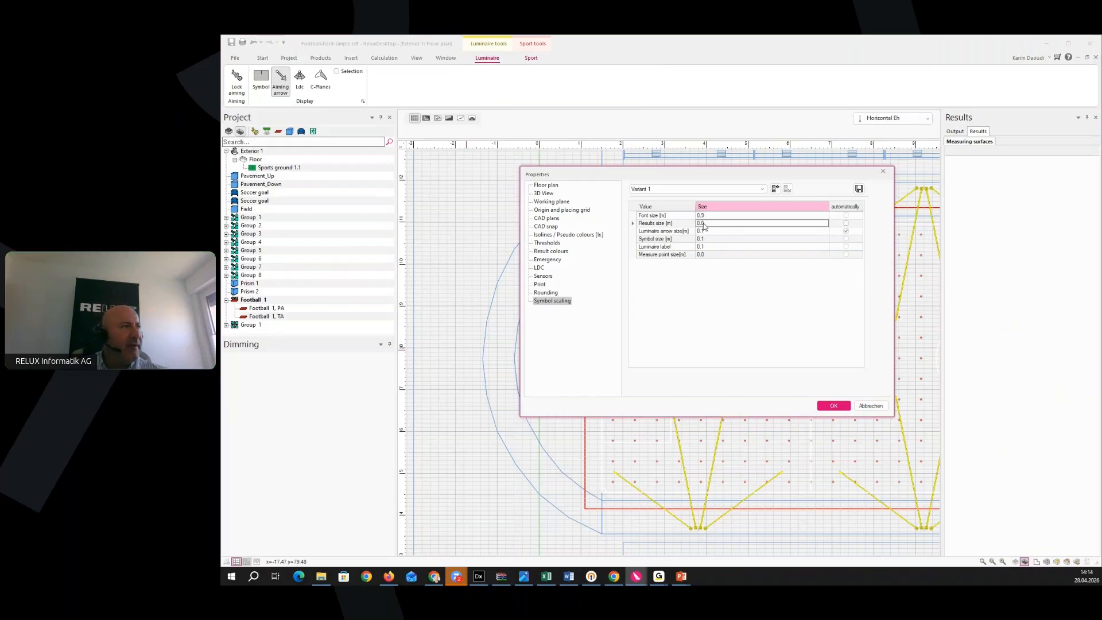
double_click(706, 223)
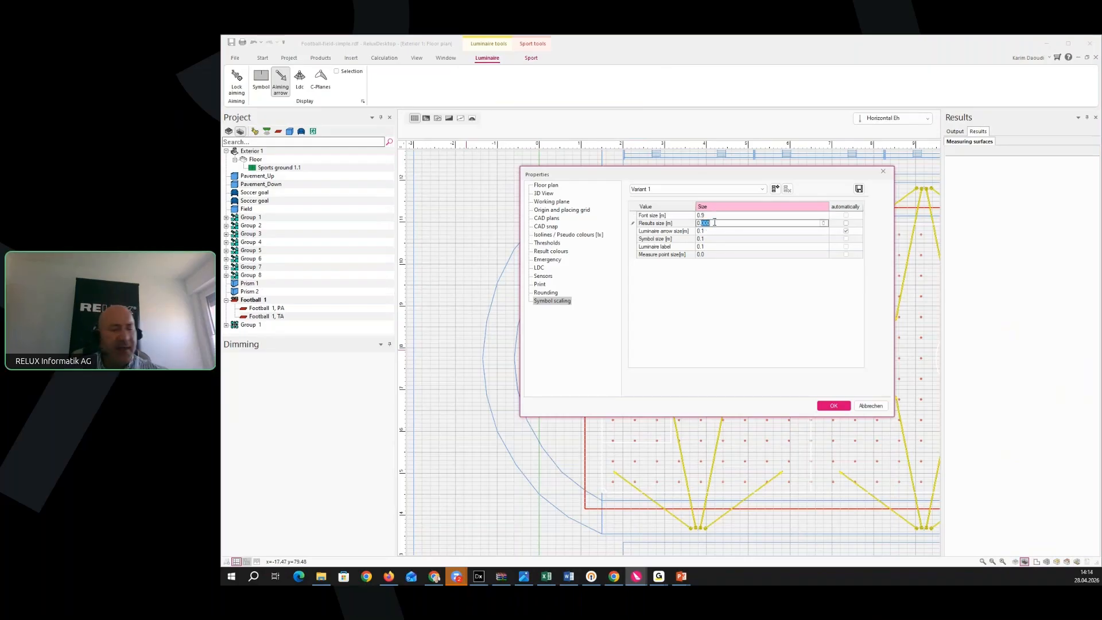
text(9)
click(707, 231)
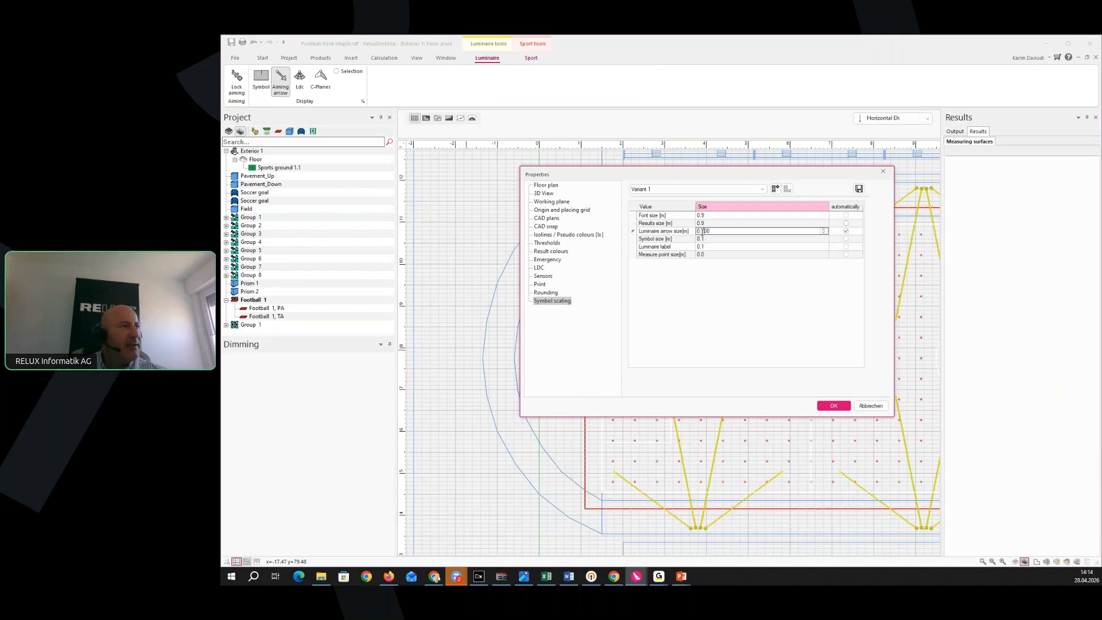
double_click(712, 232)
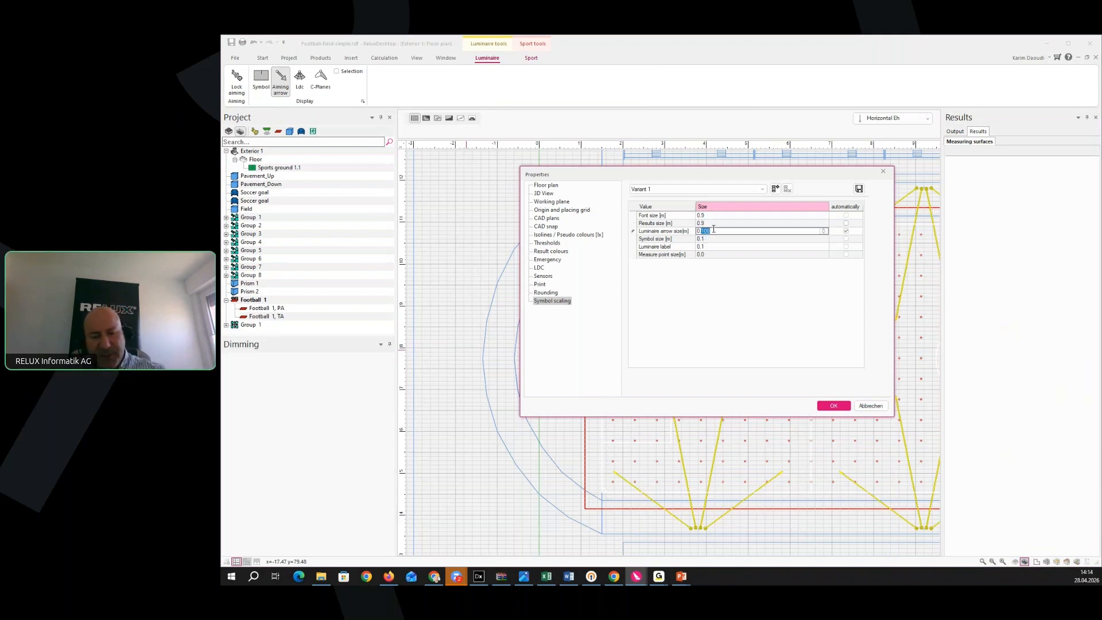
text(9)
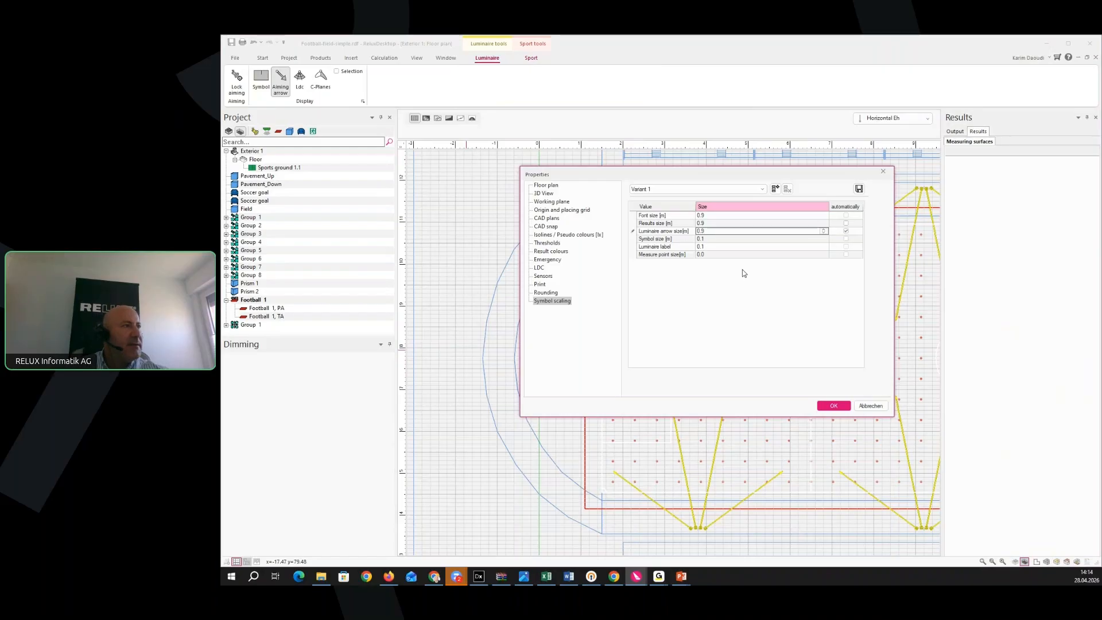
click(846, 223)
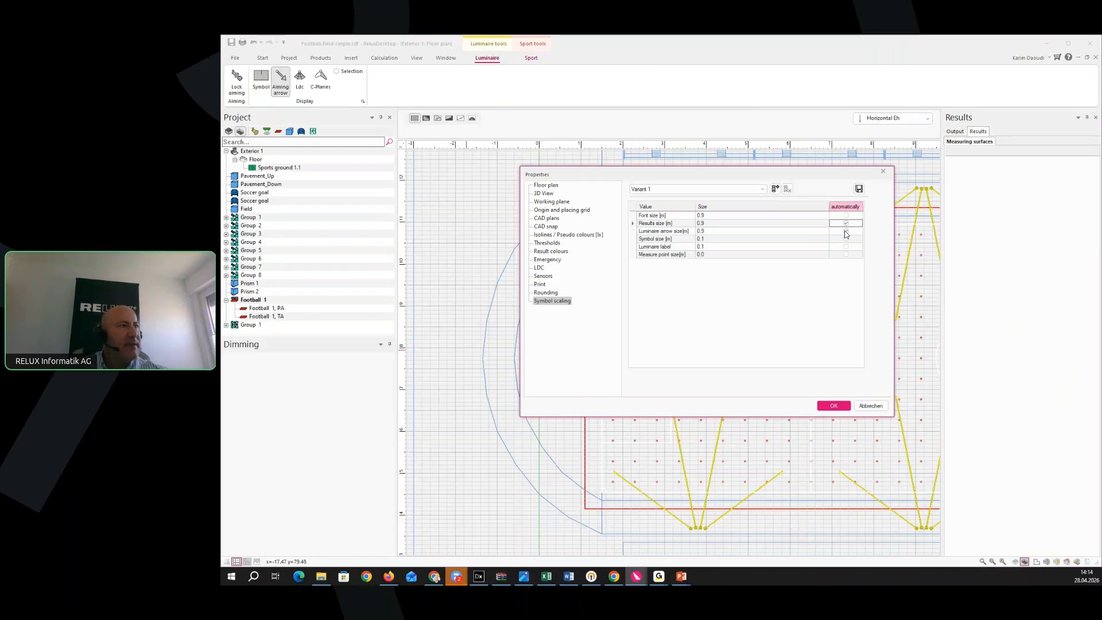
click(833, 406)
Enable Interactive Mode with Glare rating on the Sport tab, yielding PA Em 132.6 lx, U0 0.30, RG 47.5
scroll(666, 377, down, 5)
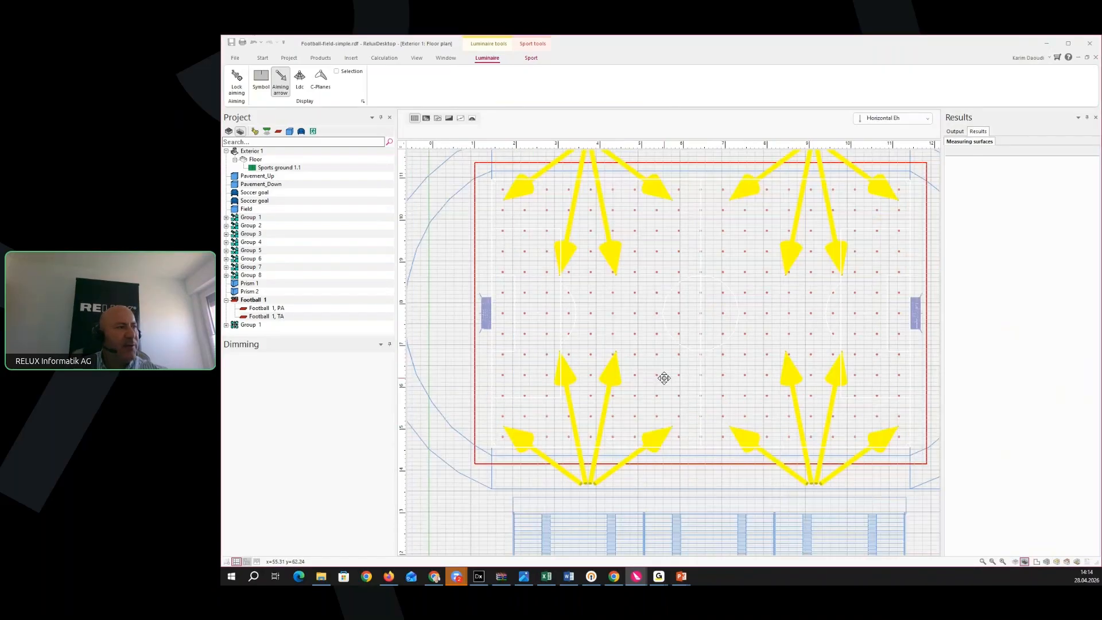
scroll(673, 410, up, 8)
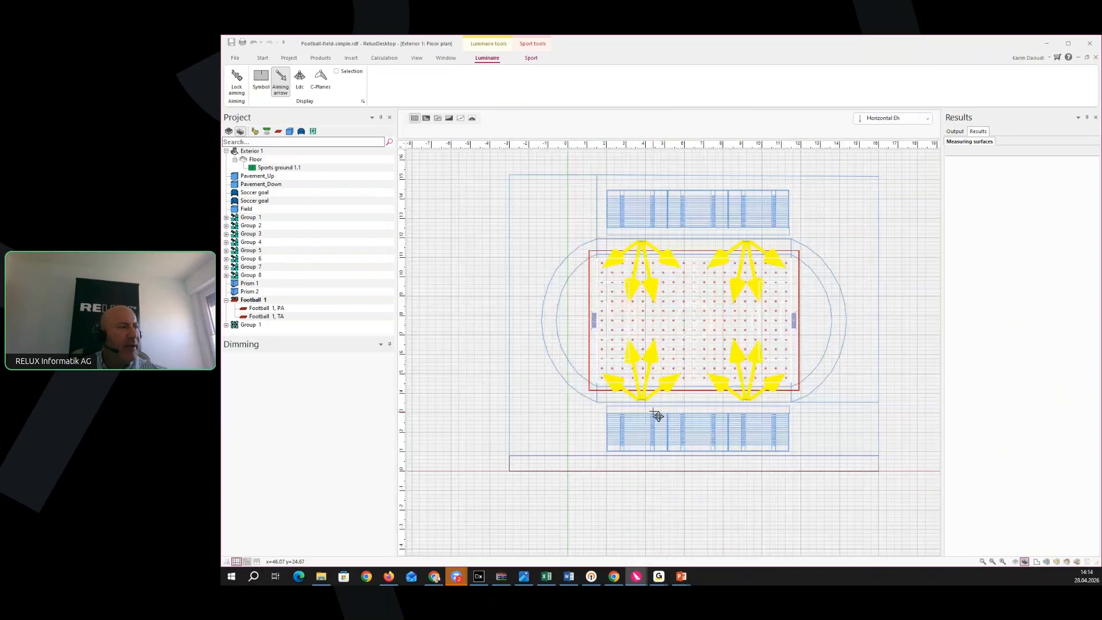
scroll(660, 411, down, 5)
scroll(688, 422, up, 3)
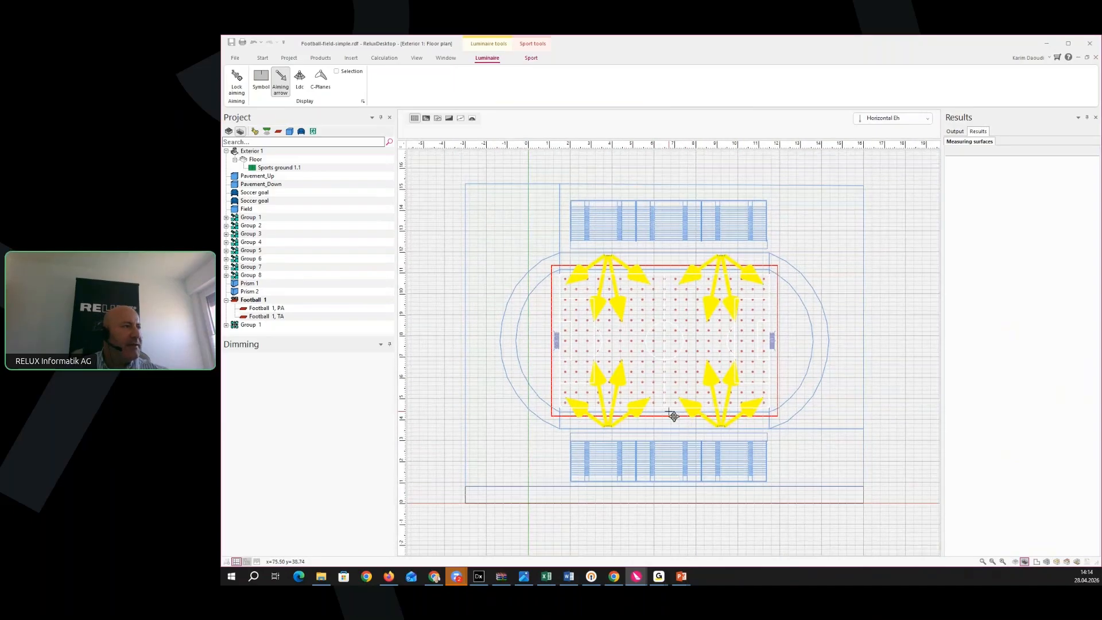
click(531, 58)
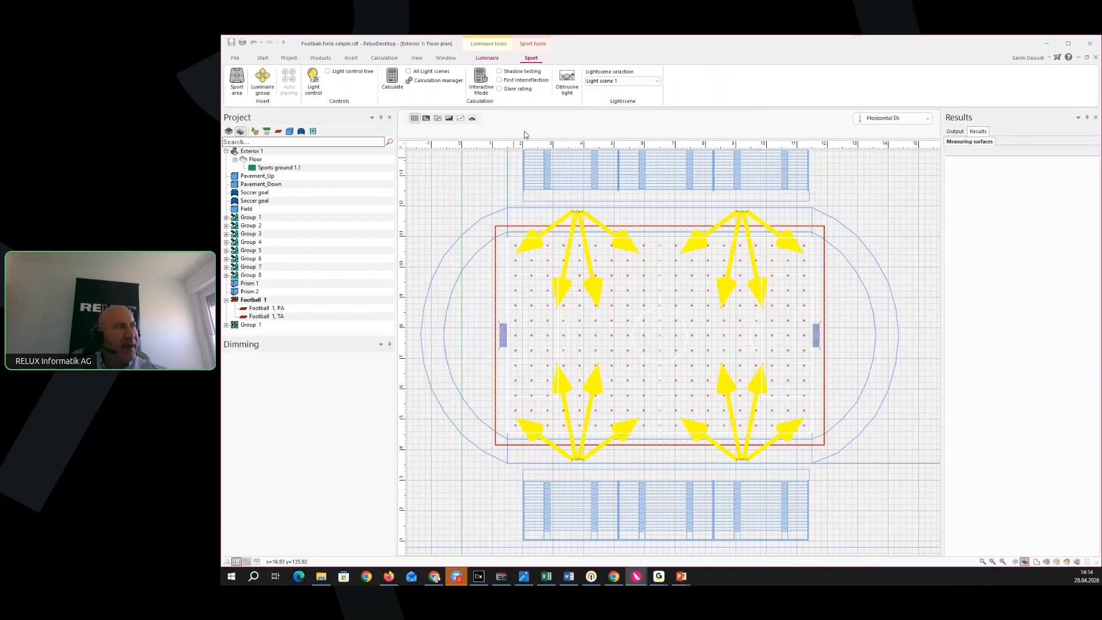
click(481, 97)
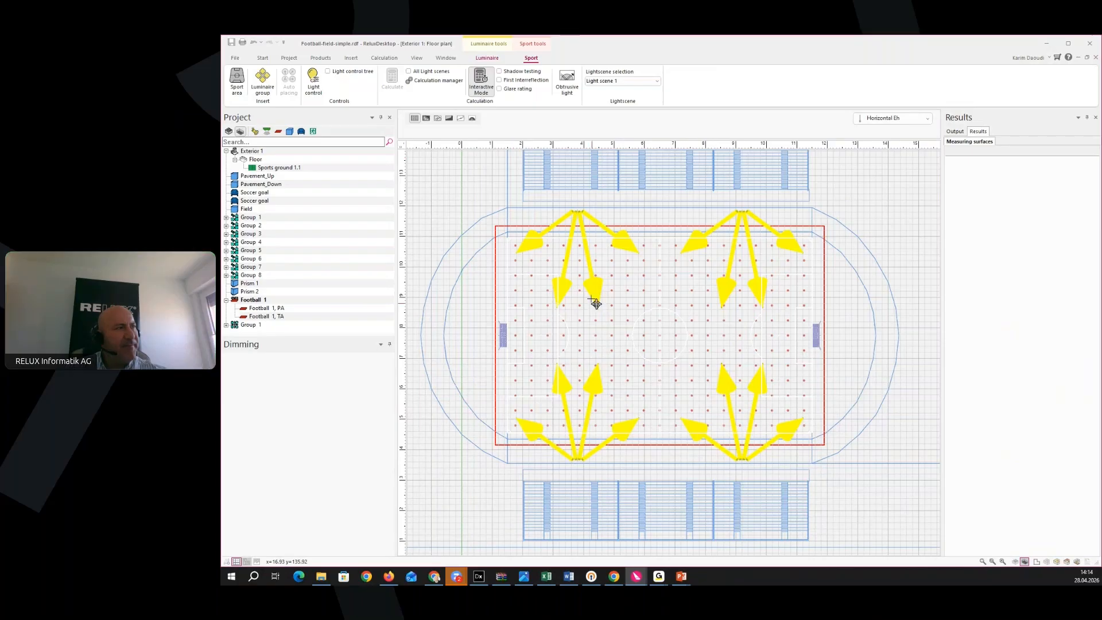
middle_drag(517, 232, 531, 261)
scroll(525, 237, up, 1)
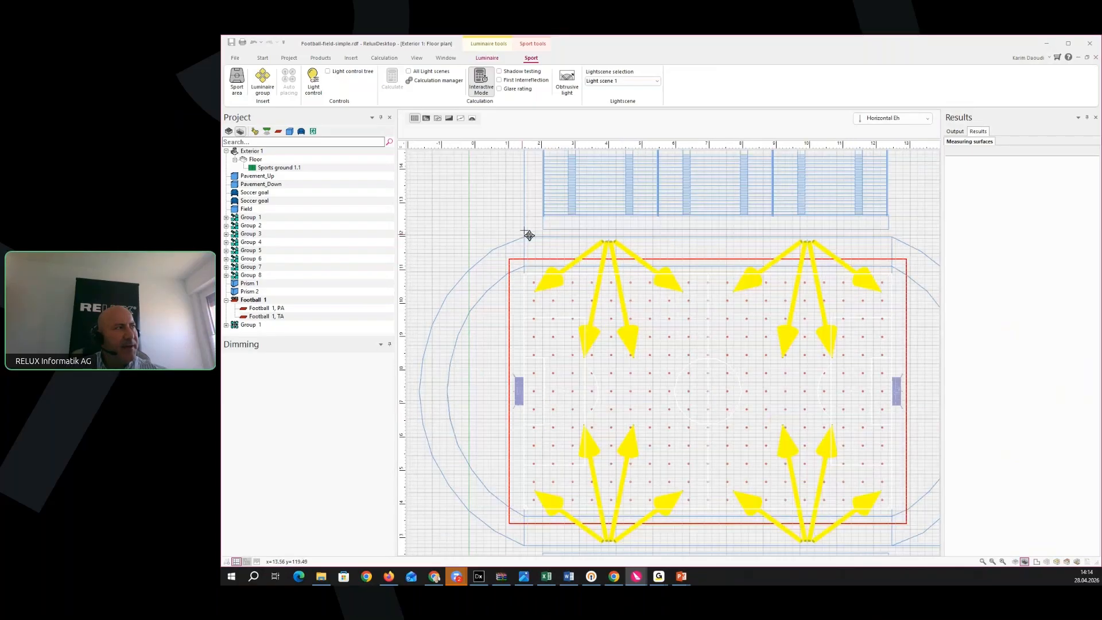
click(500, 89)
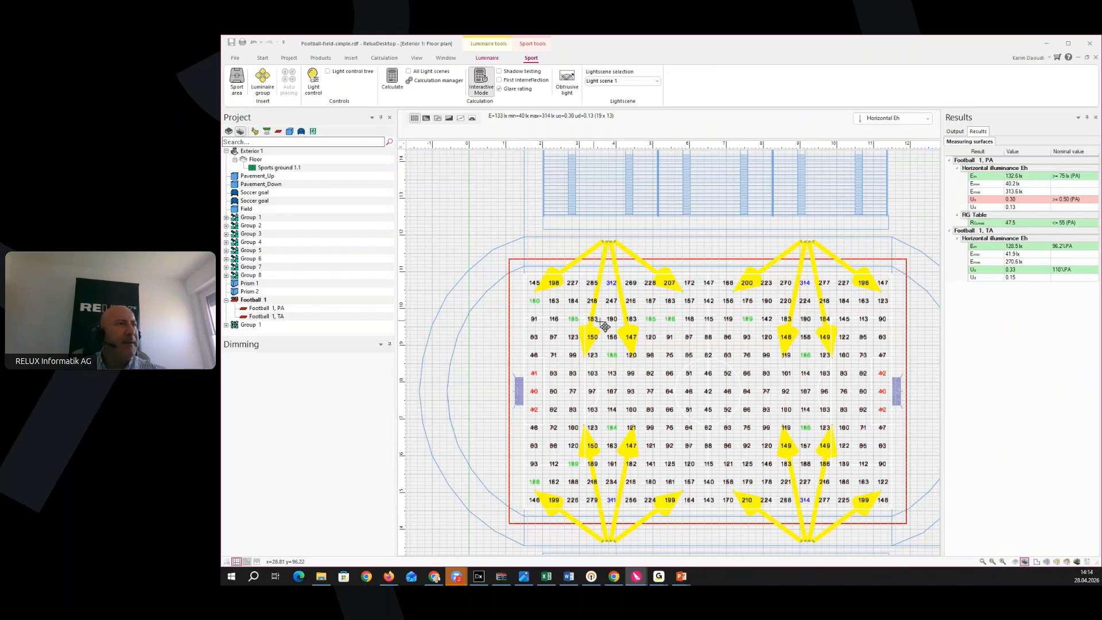
middle_drag(672, 387, 631, 359)
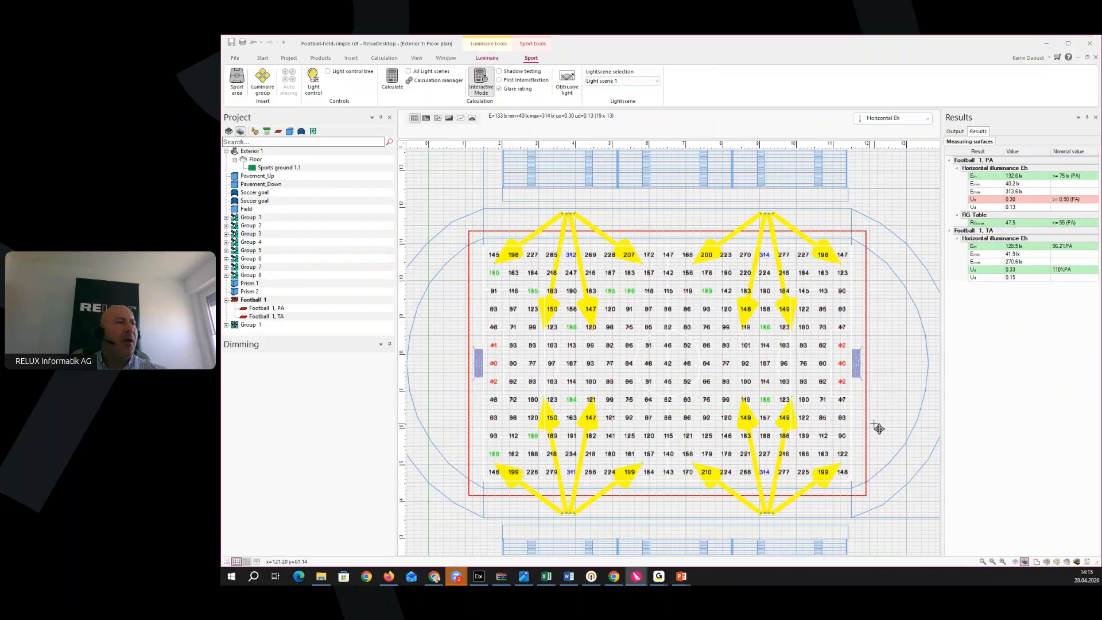
middle_drag(875, 424, 881, 414)
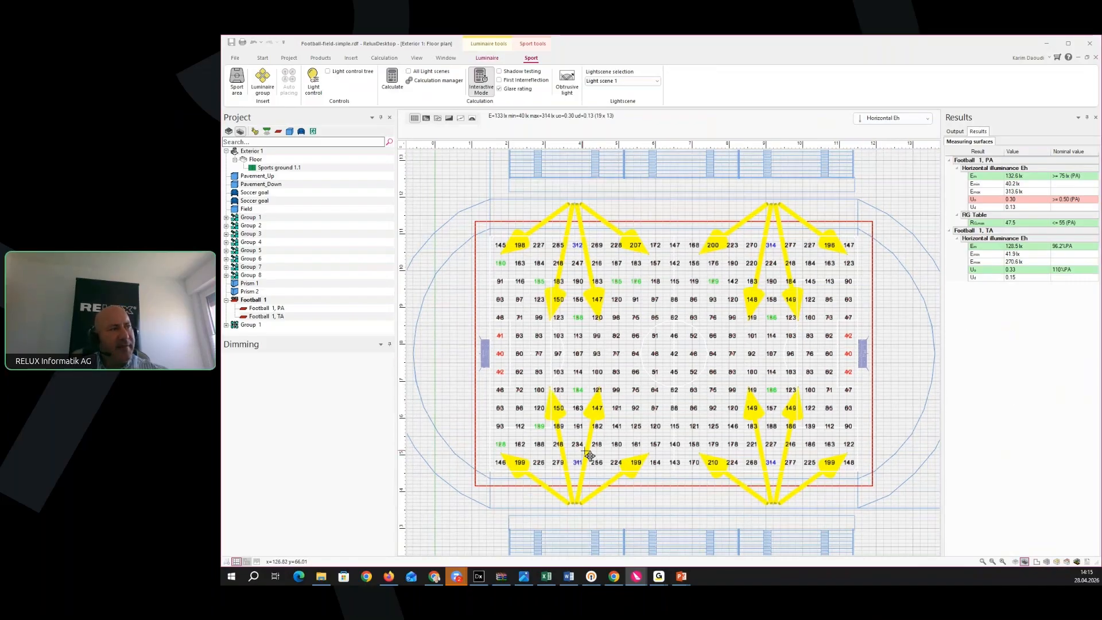
click(415, 119)
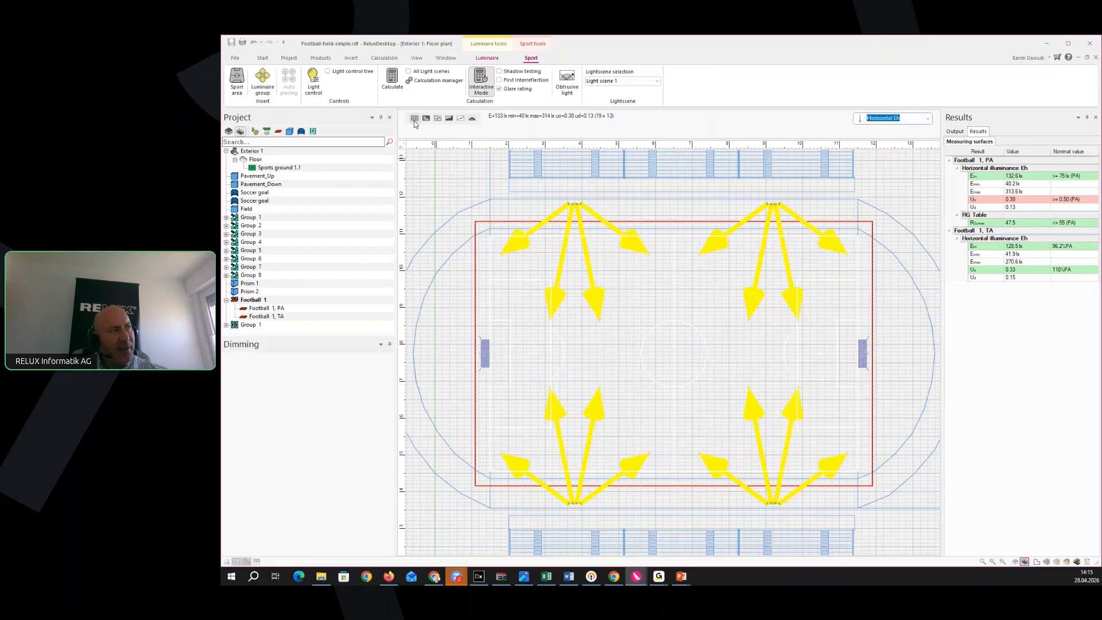
click(415, 119)
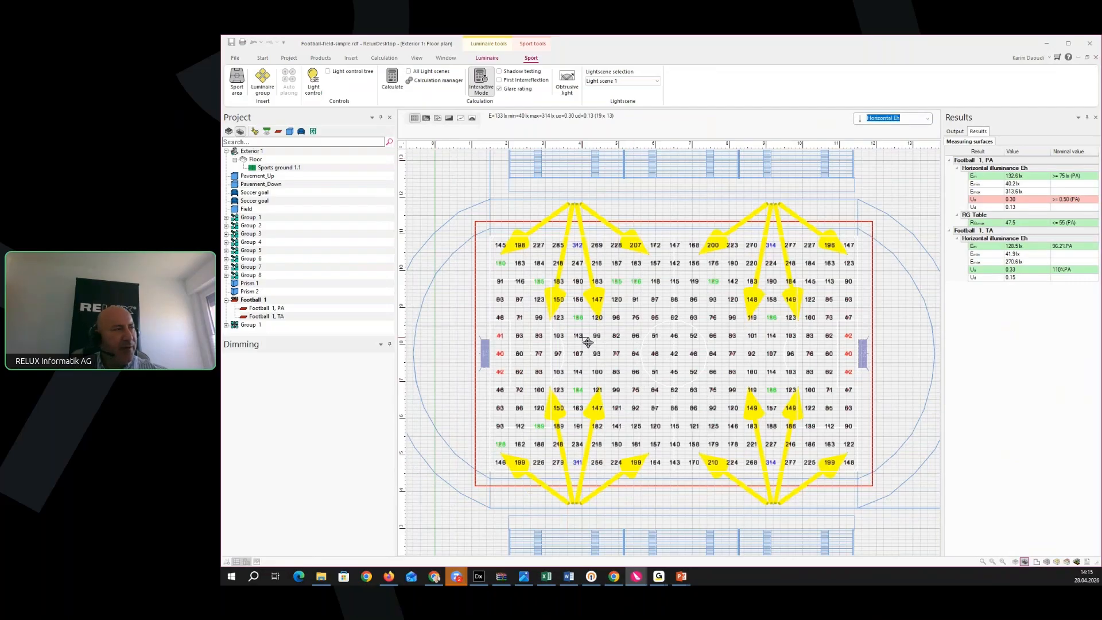
scroll(585, 341, up, 3)
scroll(598, 364, down, 2)
scroll(726, 387, up, 1)
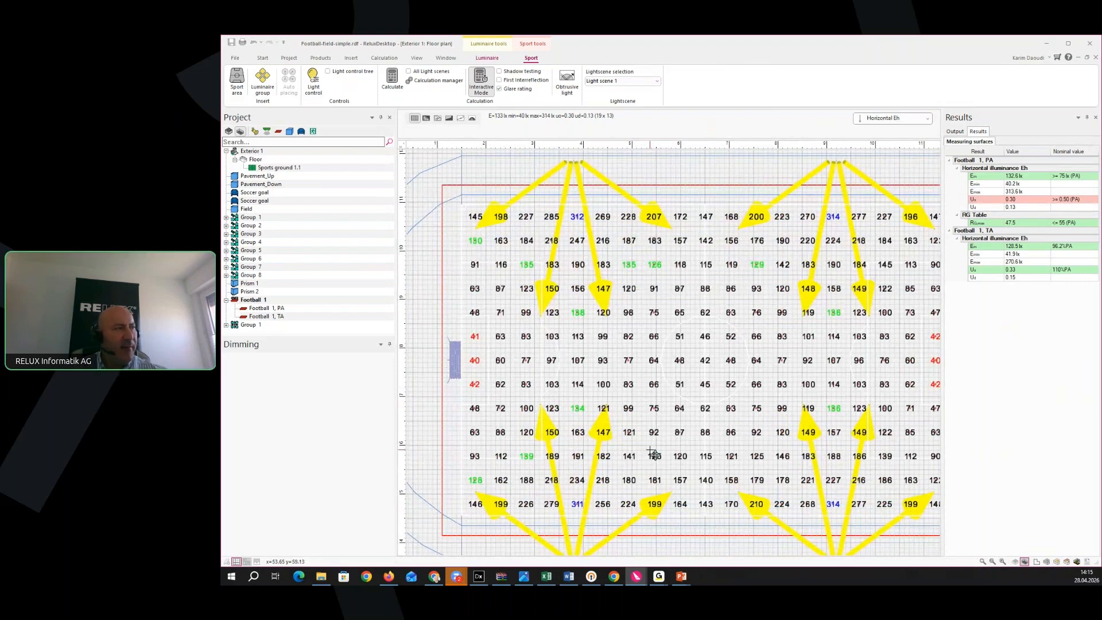
middle_drag(698, 479, 689, 480)
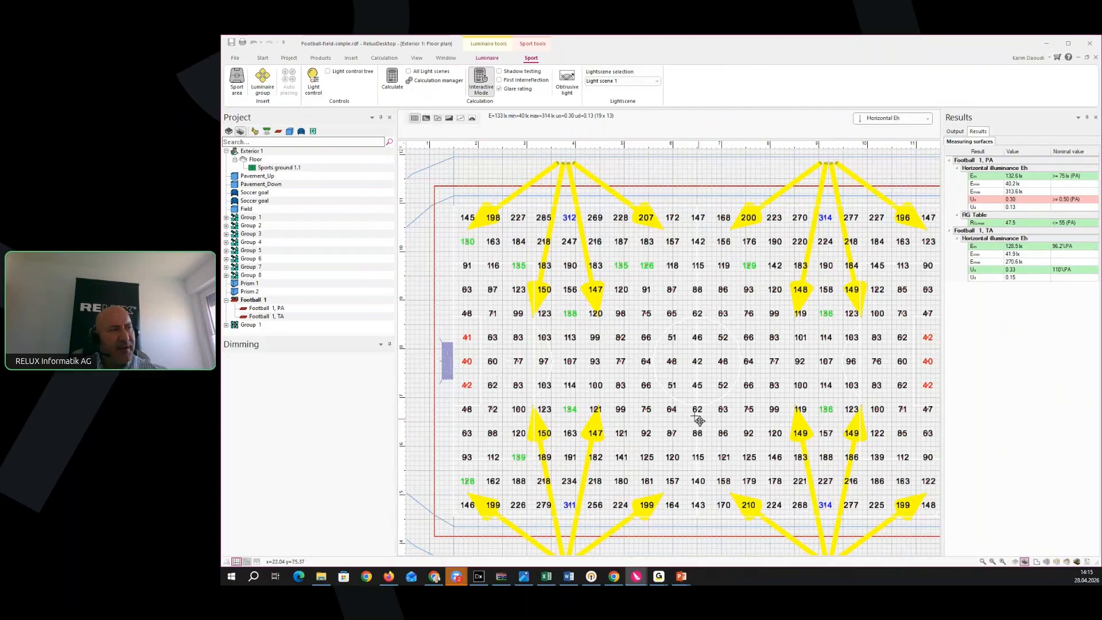
middle_drag(729, 397, 666, 411)
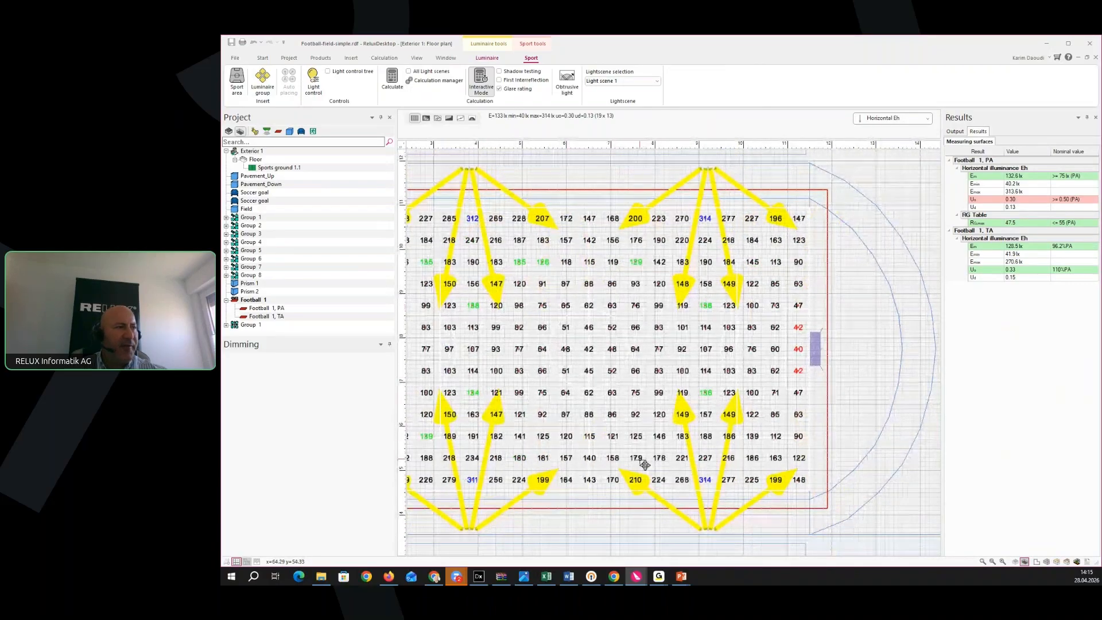
middle_drag(598, 465, 629, 465)
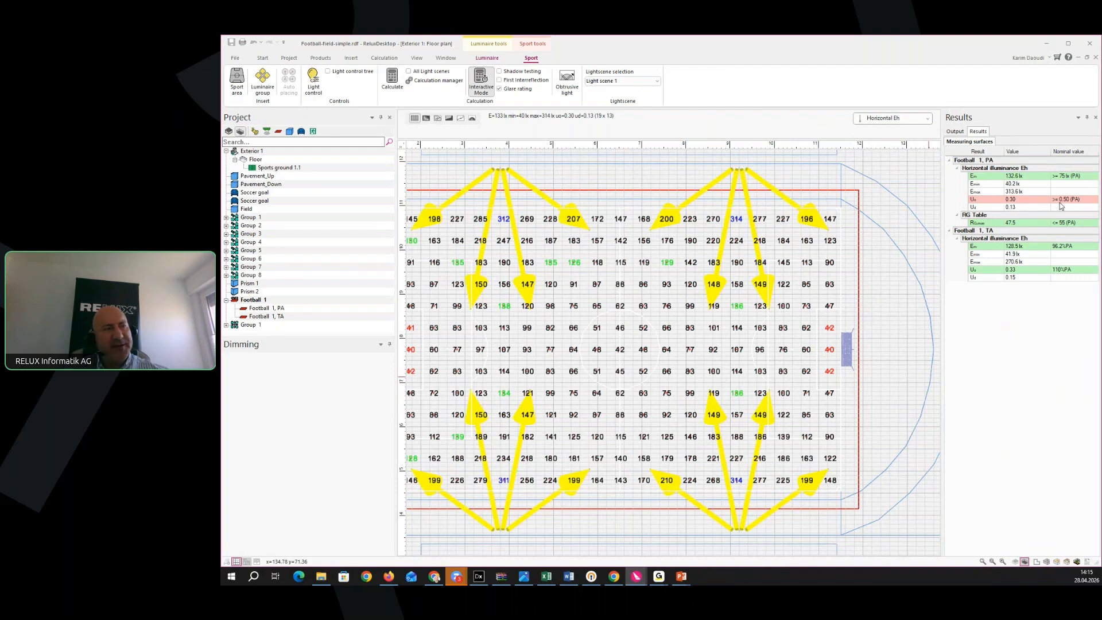
scroll(700, 418, up, 2)
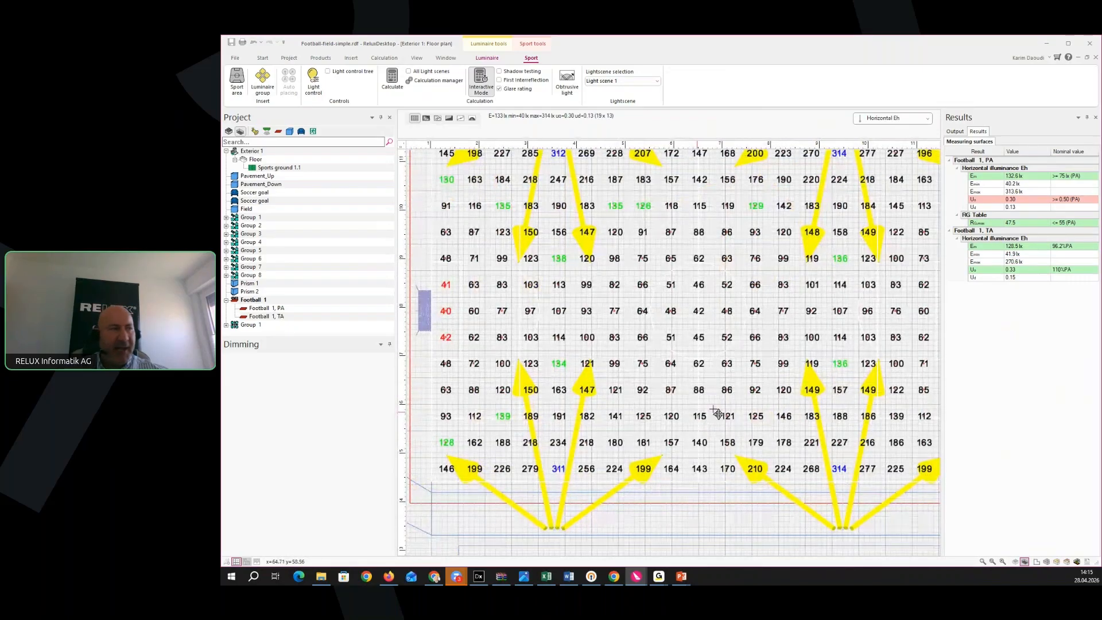
scroll(701, 418, down, 2)
middle_drag(683, 445, 669, 444)
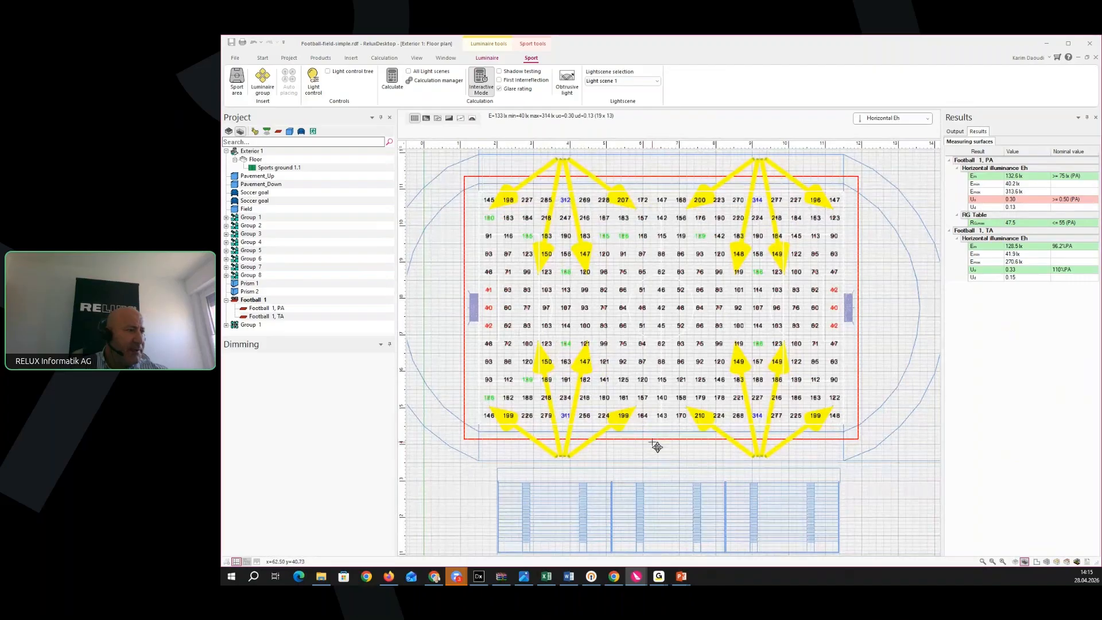
middle_drag(645, 485, 645, 458)
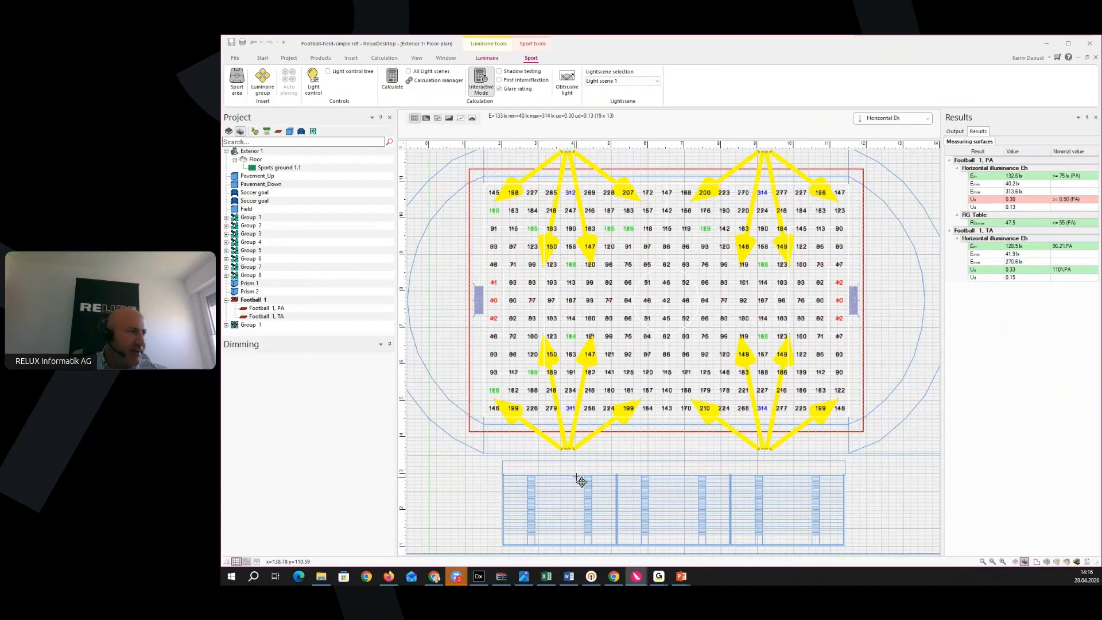
scroll(601, 477, up, 2)
scroll(626, 385, up, 1)
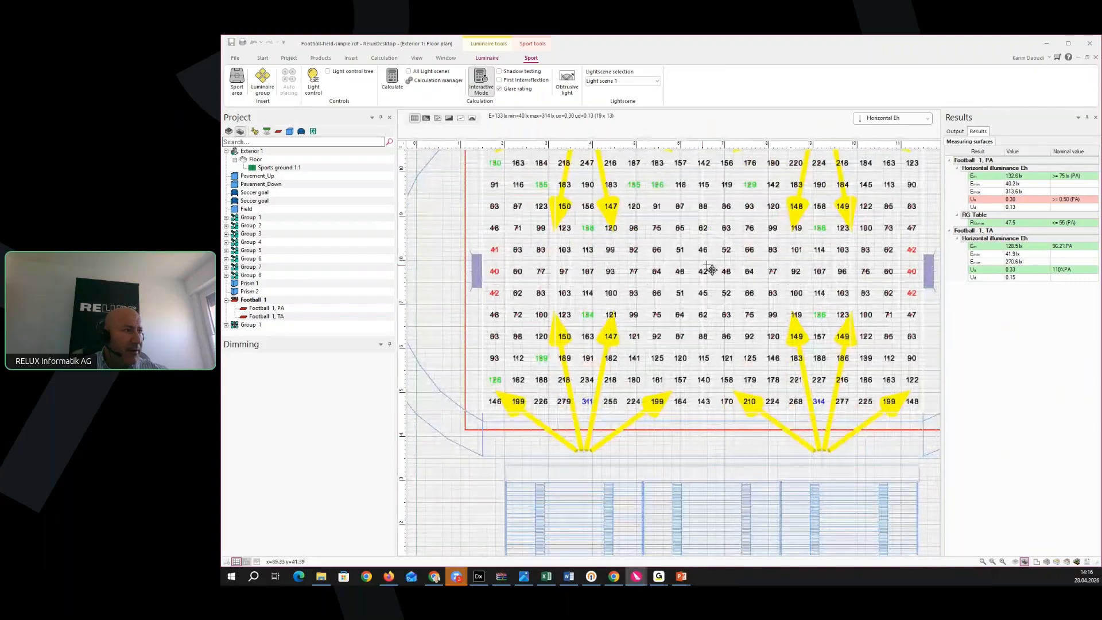
middle_drag(725, 338, 696, 378)
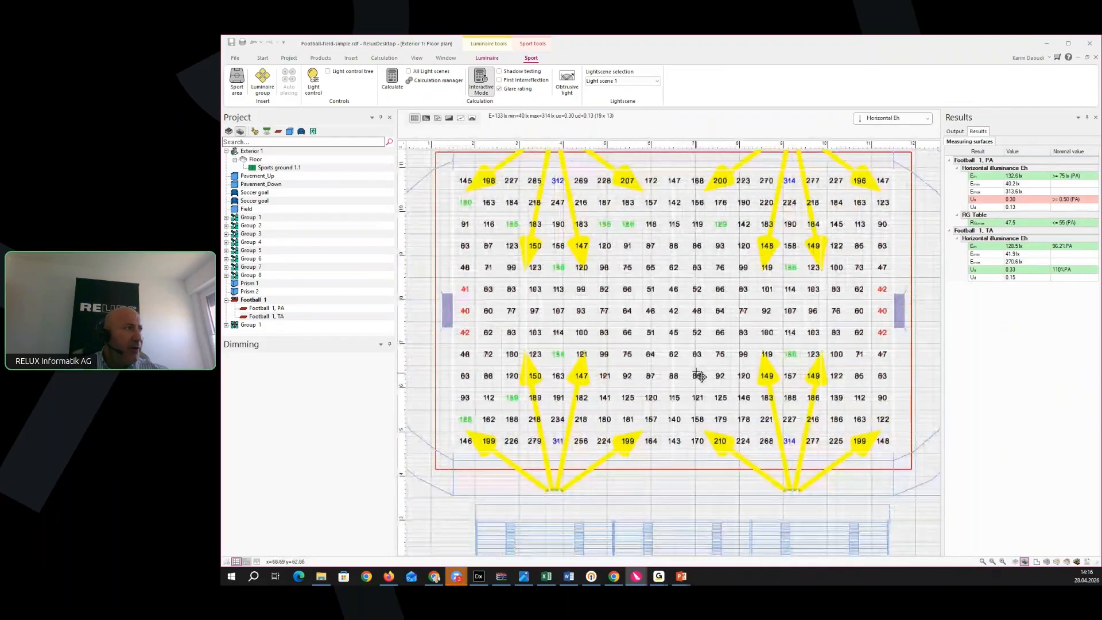
Confirm Luminaire 1.2 as Visor LED Floodlight in the luminaire list, then show the Sport pole control grid
click(447, 58)
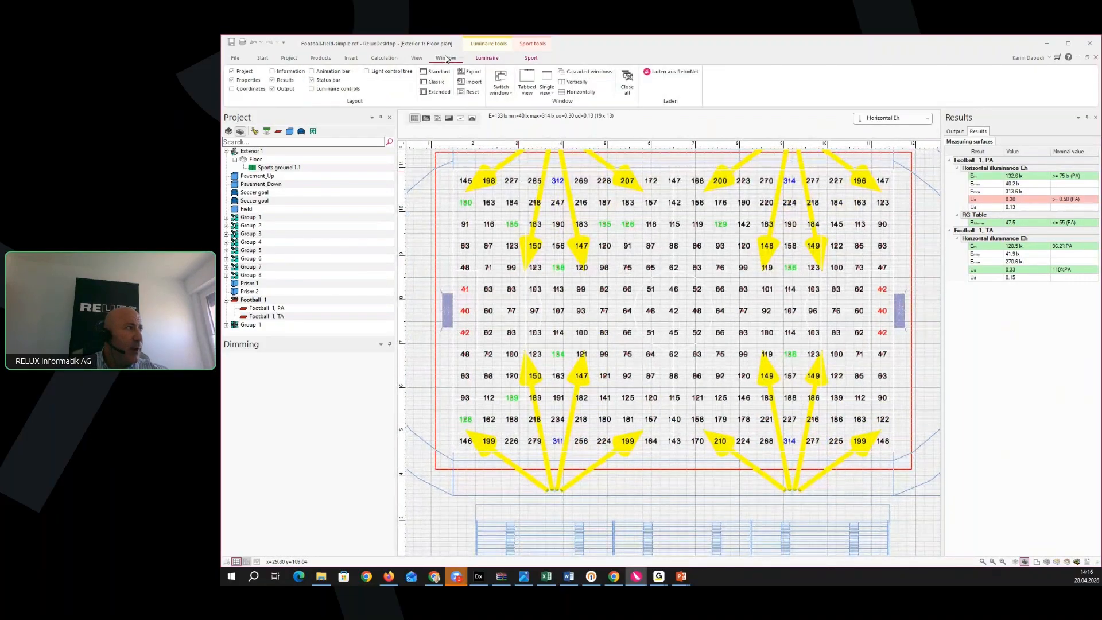
click(344, 89)
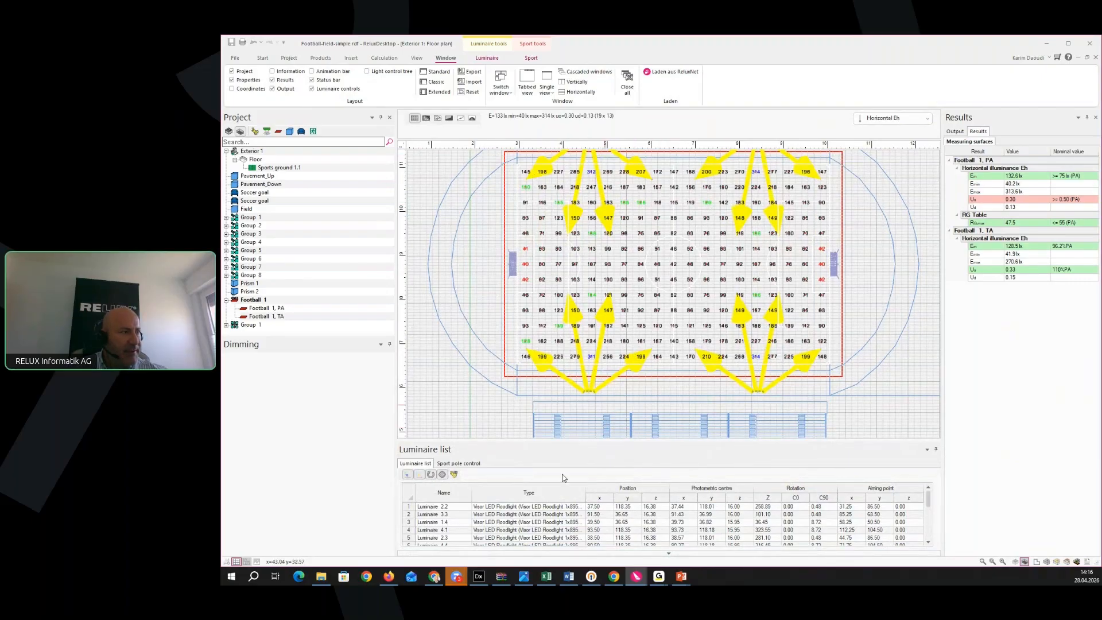
scroll(747, 546, down, 1)
scroll(696, 521, down, 3)
scroll(676, 522, up, 2)
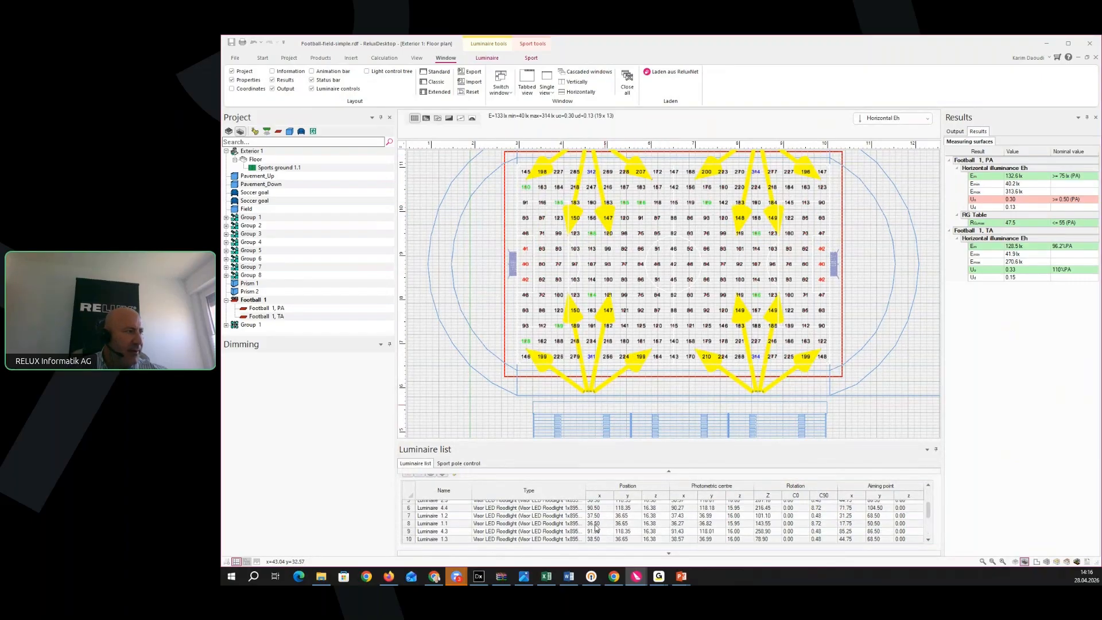
click(550, 516)
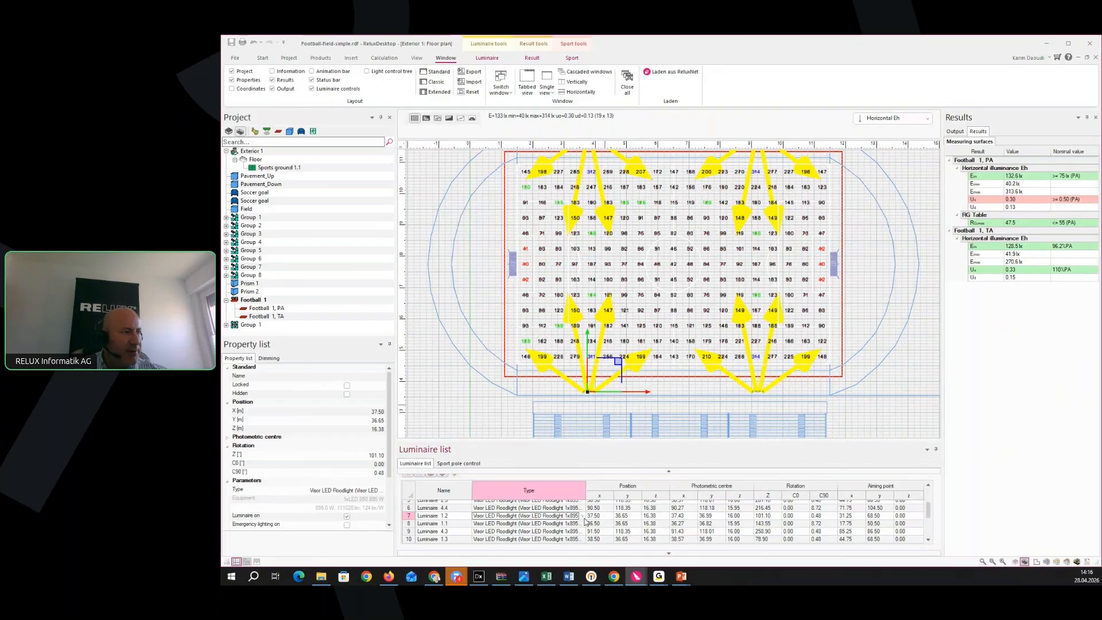
click(584, 518)
click(584, 523)
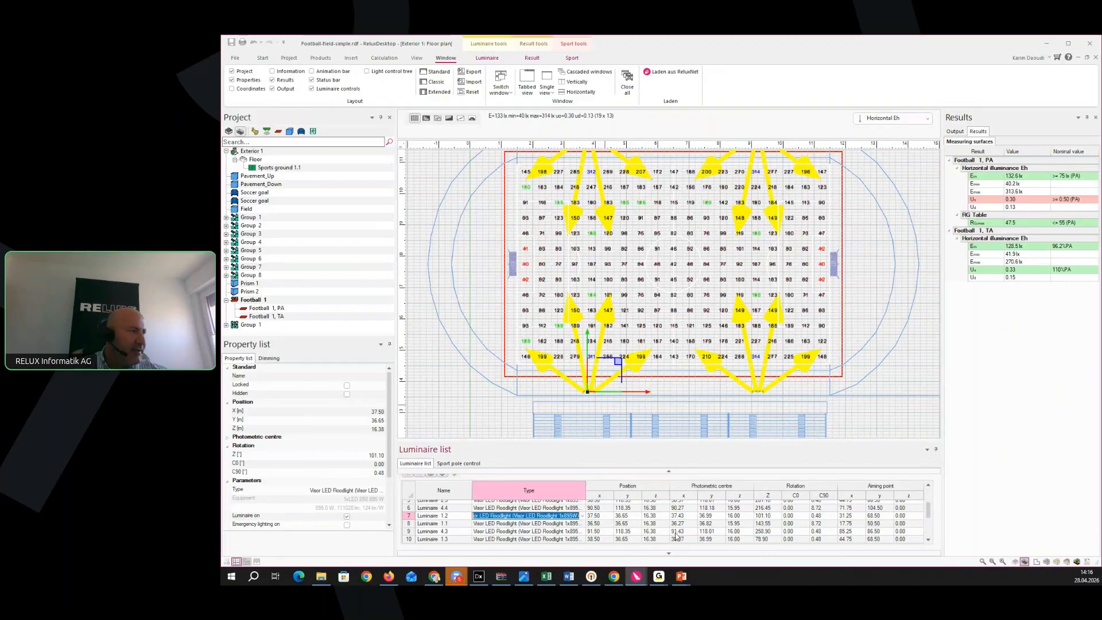
click(457, 464)
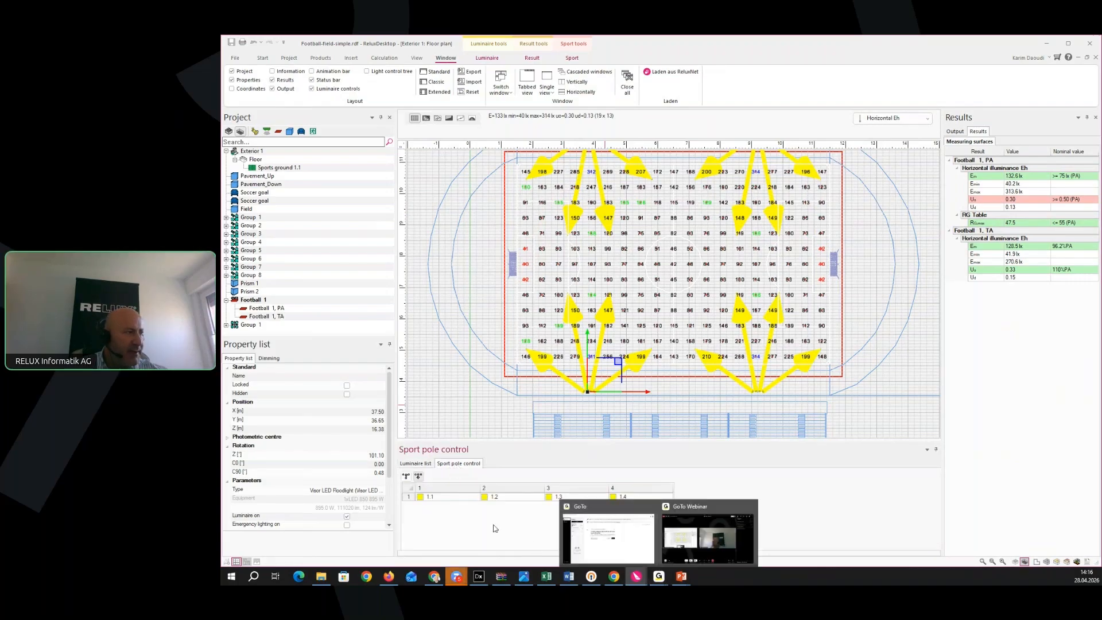
Select floodlights 1.1 to 1.4 in Sport pole control and expand Group 1 to list its four masts
click(452, 497)
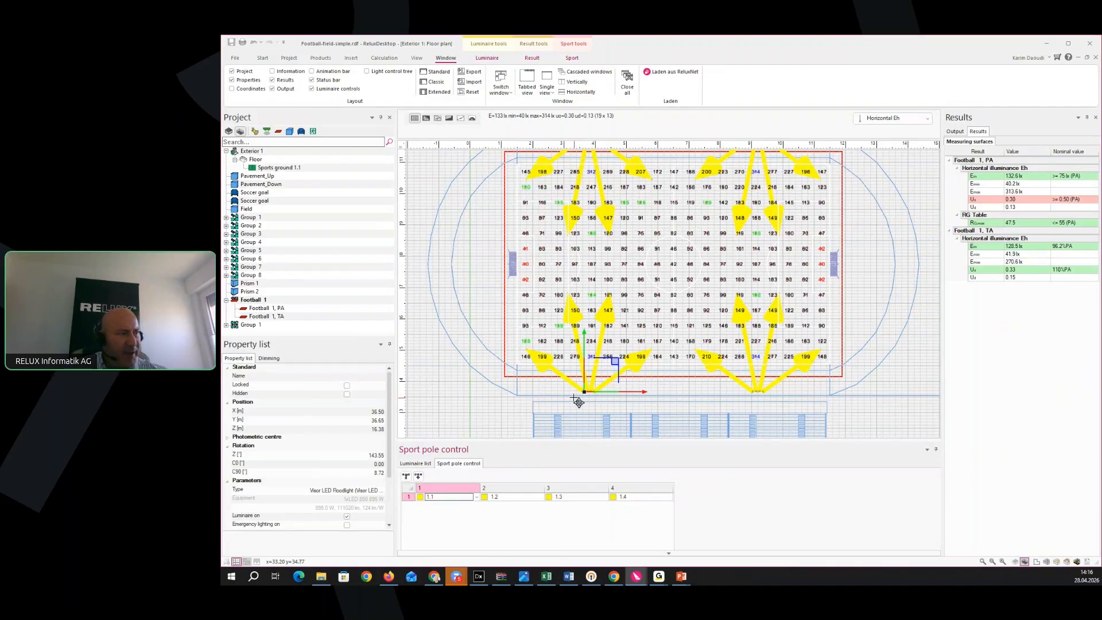
click(513, 497)
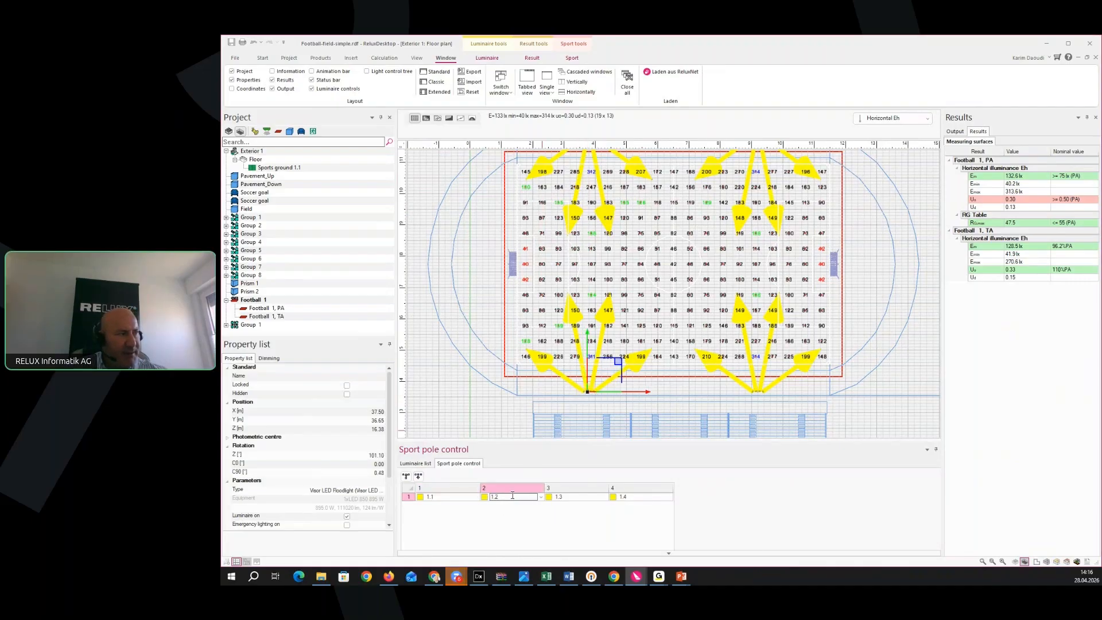
click(581, 496)
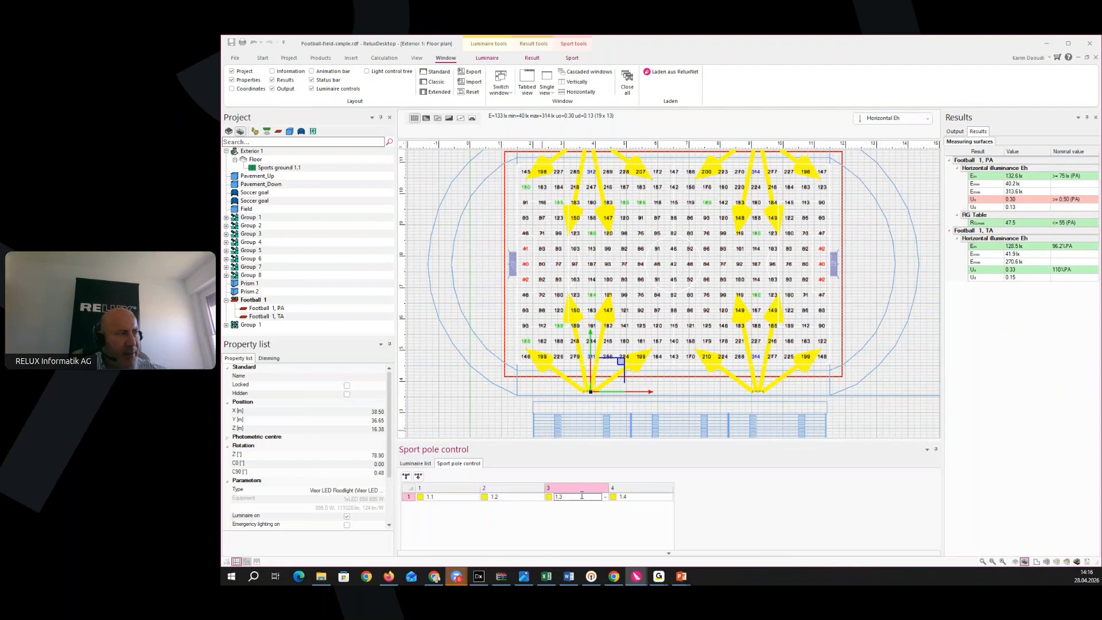
click(650, 497)
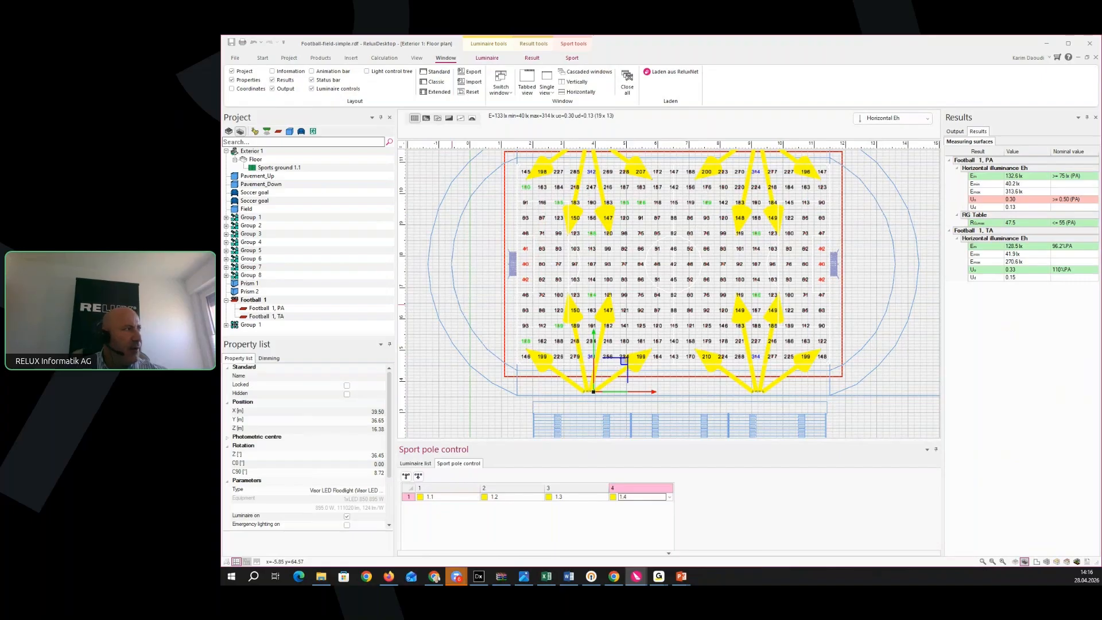
click(226, 325)
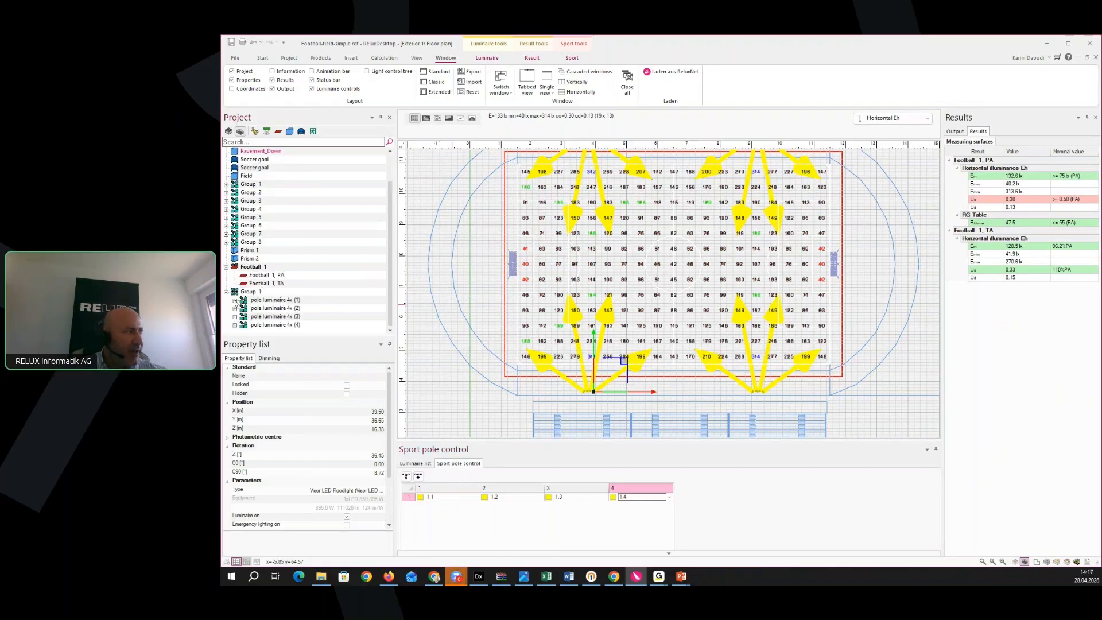
click(265, 300)
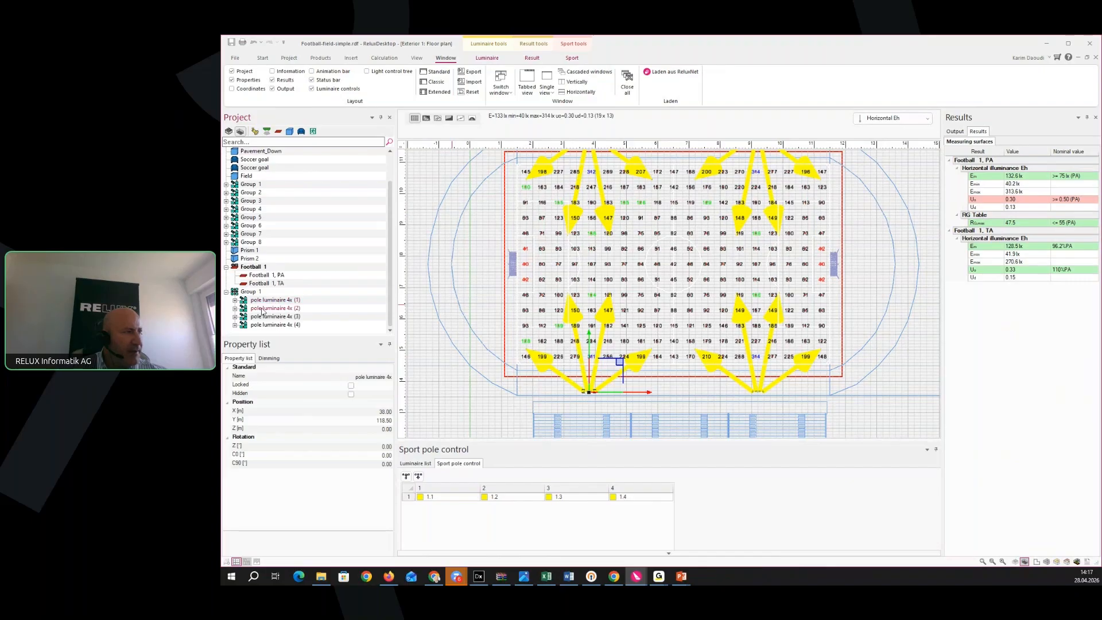
click(262, 312)
middle_drag(522, 291, 490, 370)
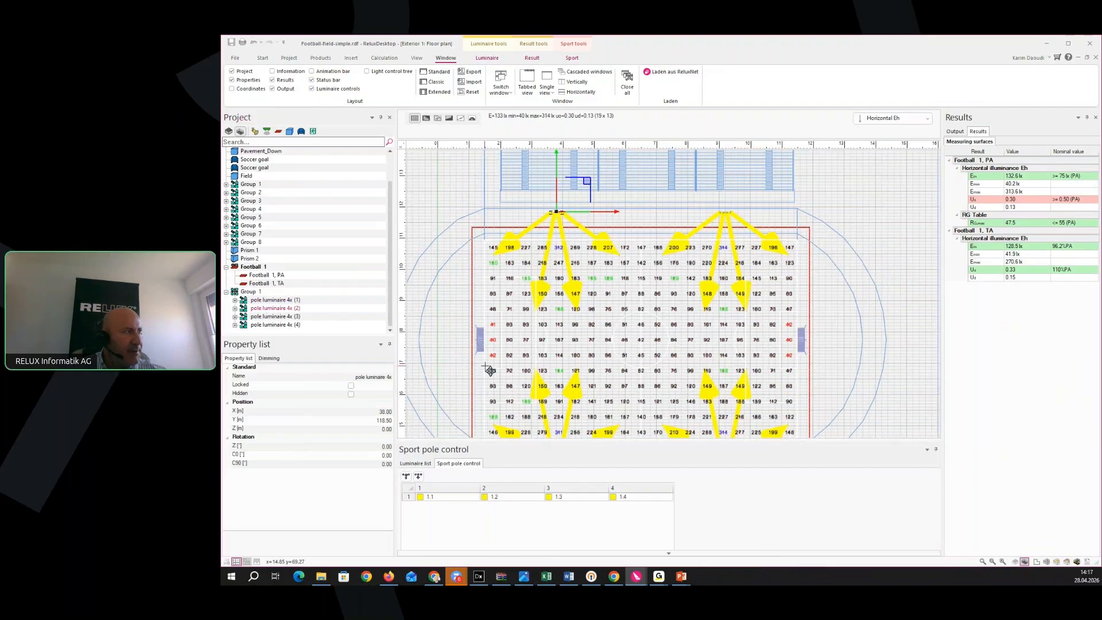
click(274, 317)
click(279, 326)
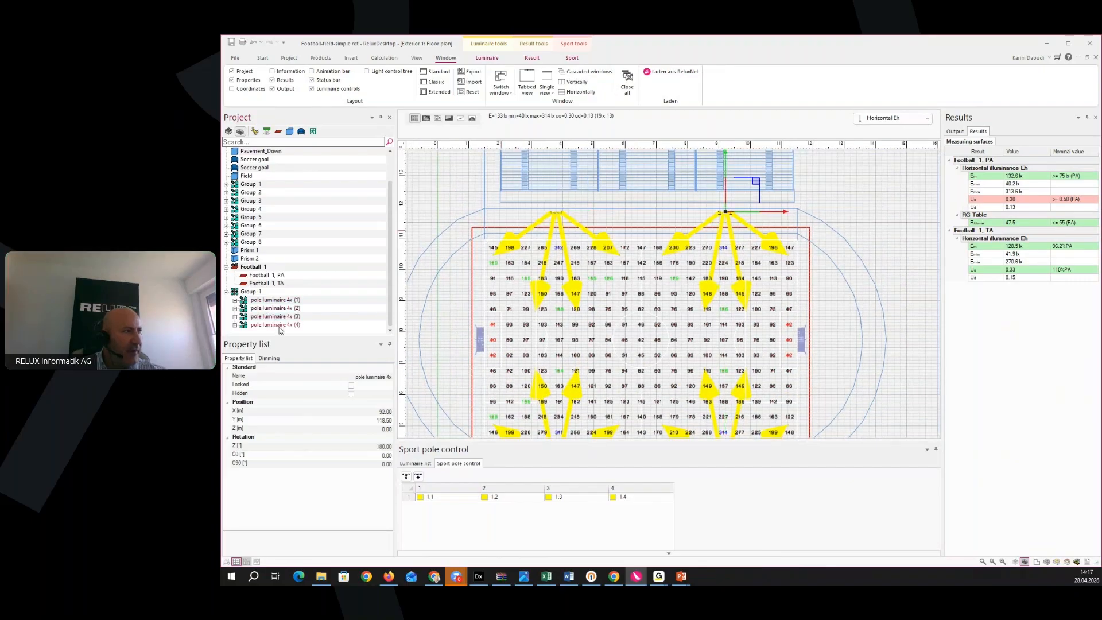
middle_drag(411, 362, 430, 349)
click(275, 300)
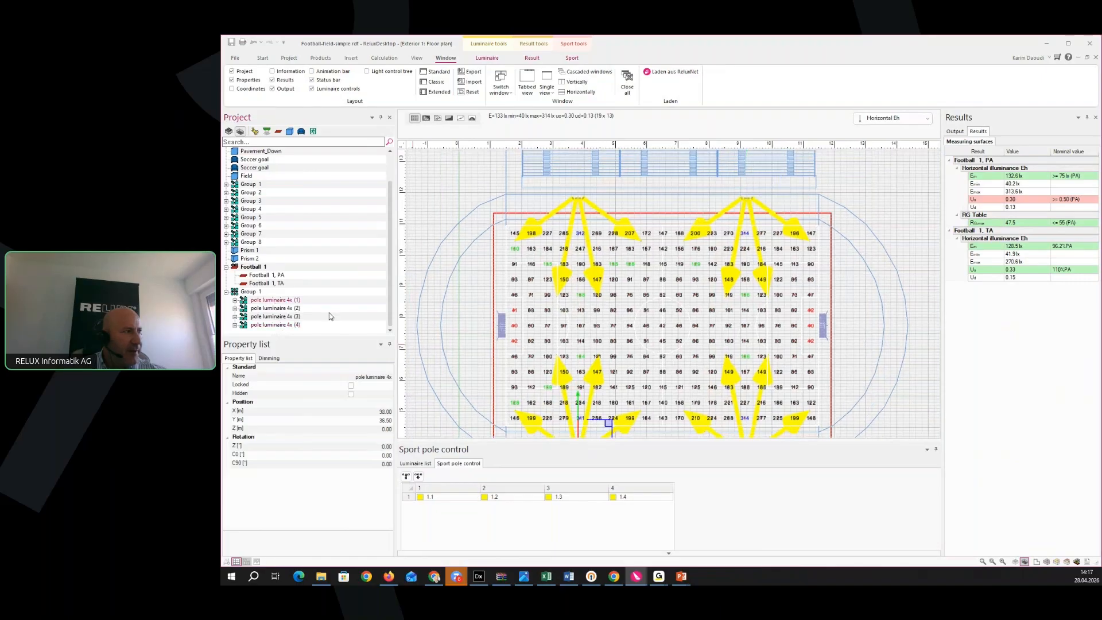
middle_drag(495, 388, 549, 315)
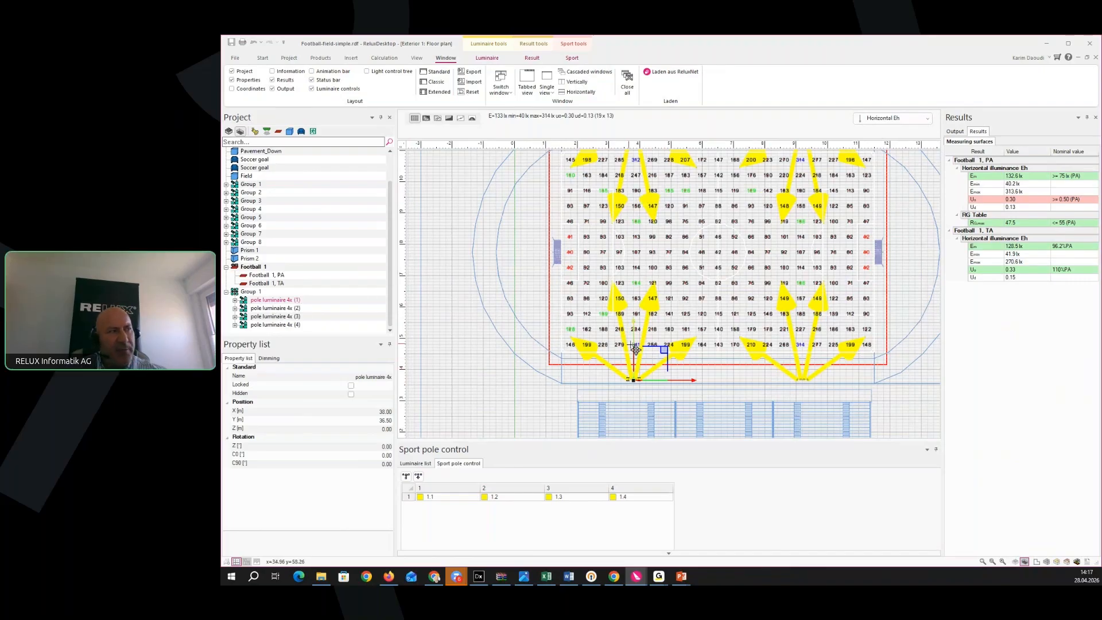
scroll(611, 404, up, 2)
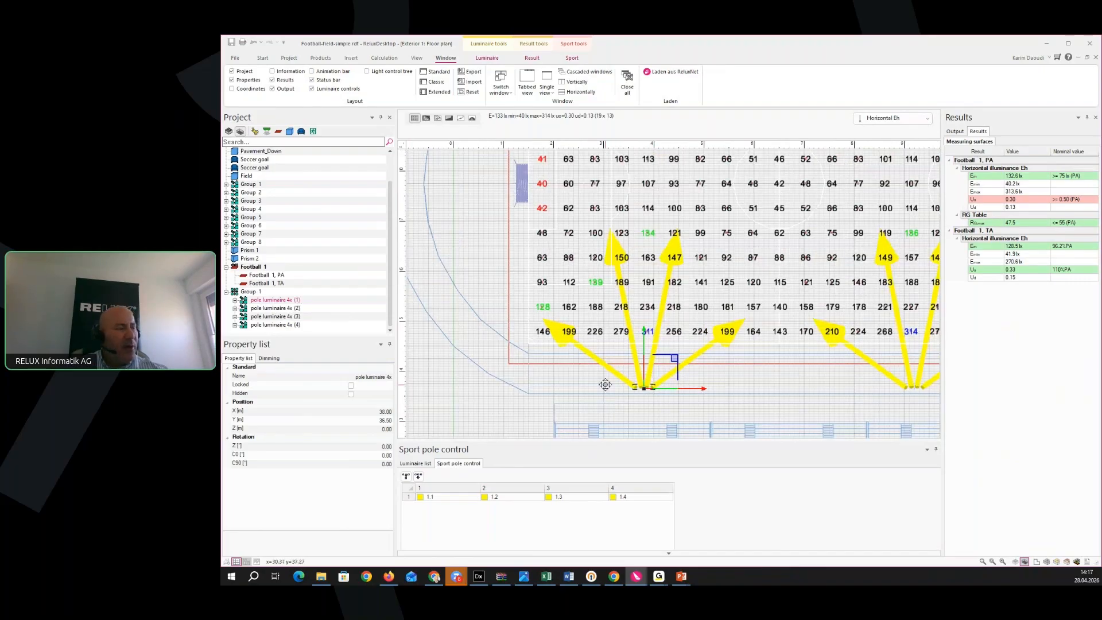
middle_drag(600, 380, 566, 378)
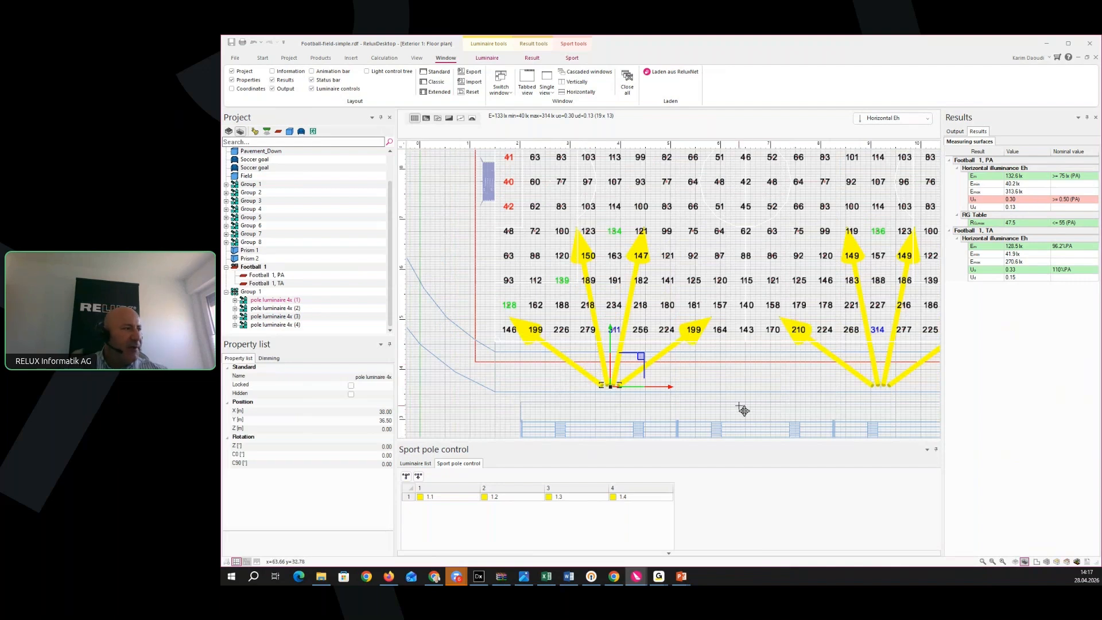
middle_drag(743, 410, 758, 411)
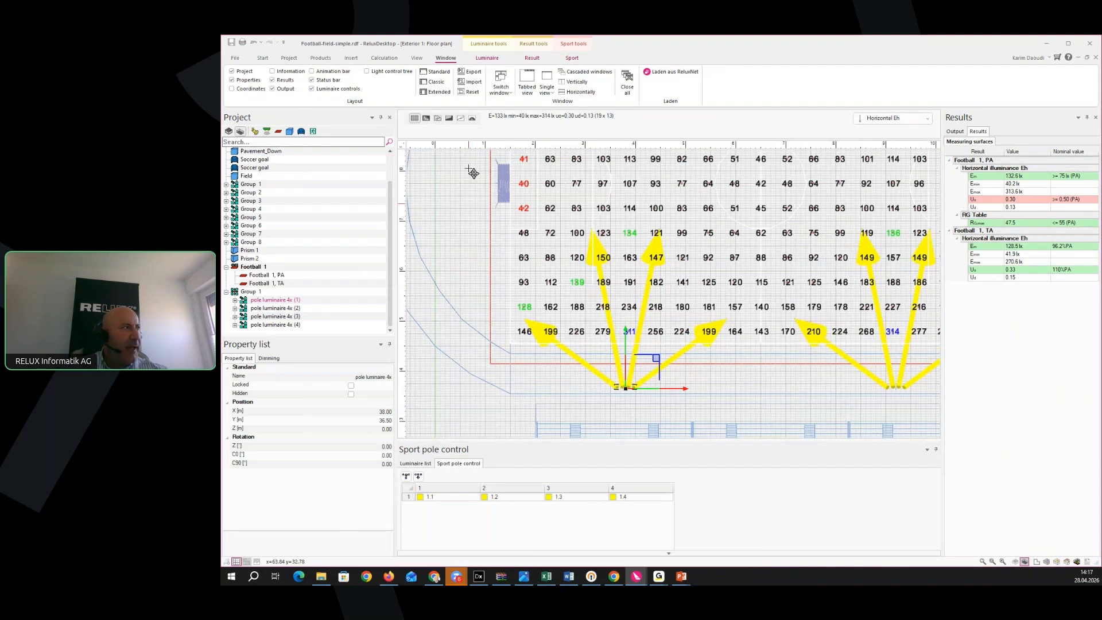
Clear the current selection and select floodlights 1.1 to 1.4 in Sport pole control
click(262, 58)
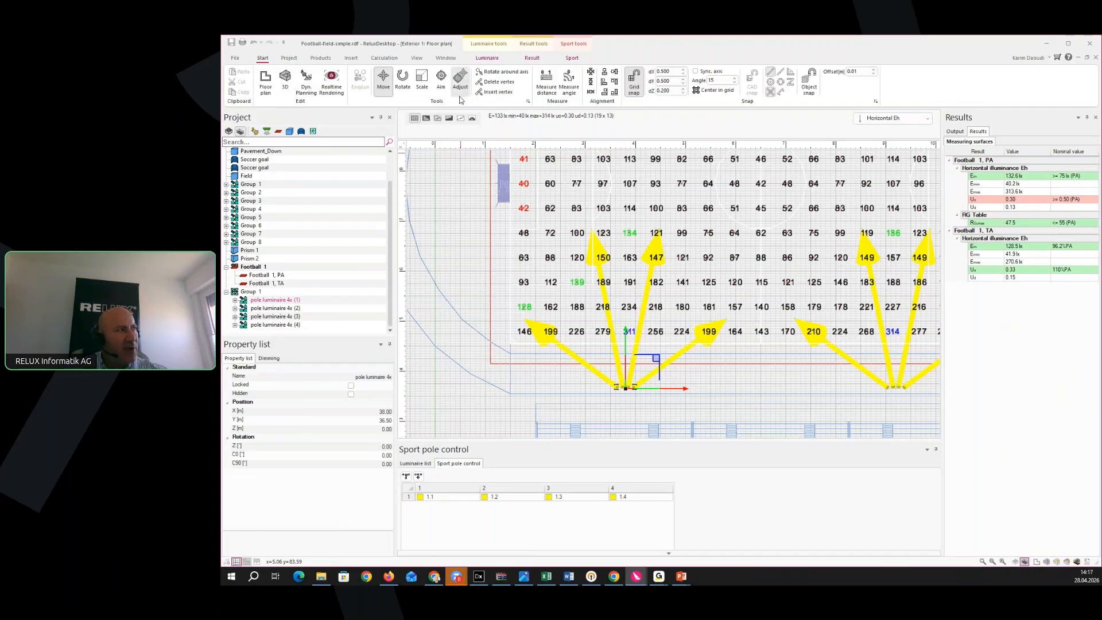
key(Escape)
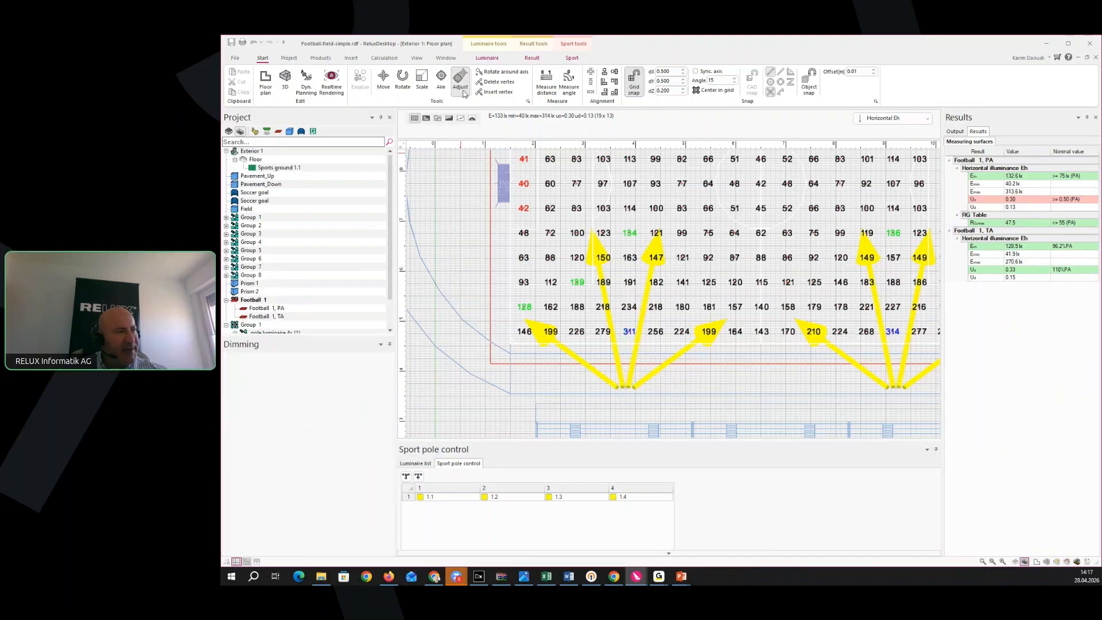
click(447, 496)
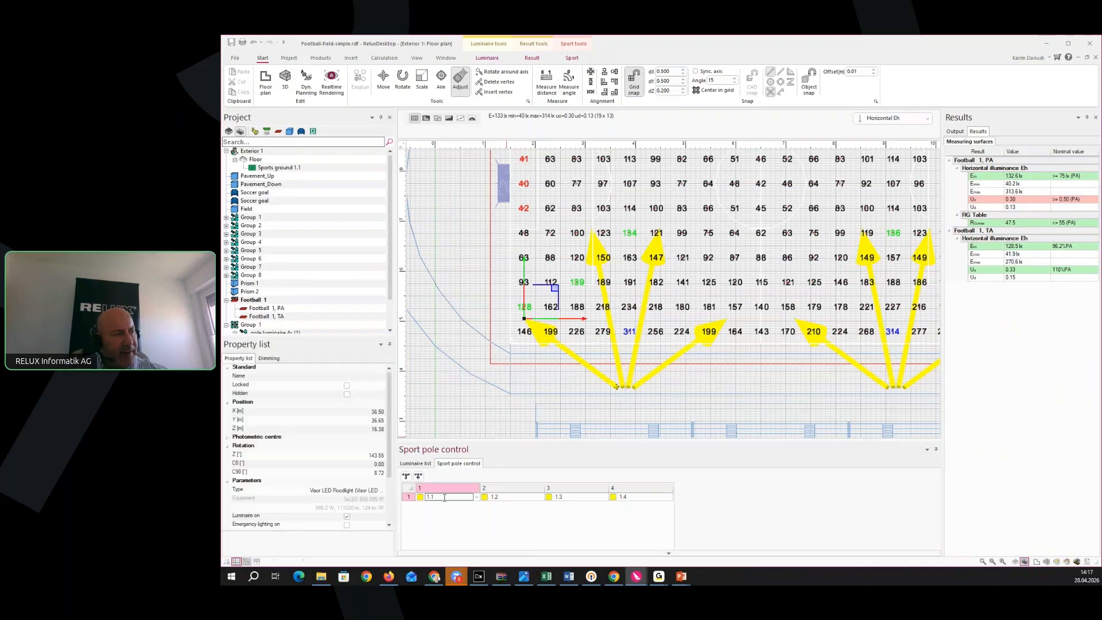
click(519, 497)
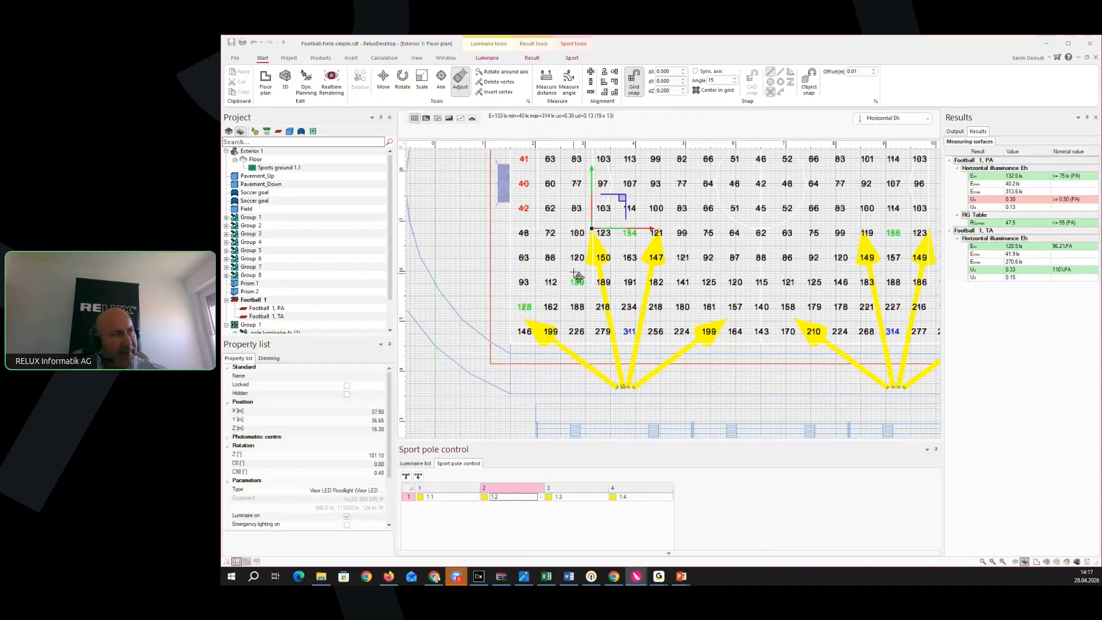
click(582, 497)
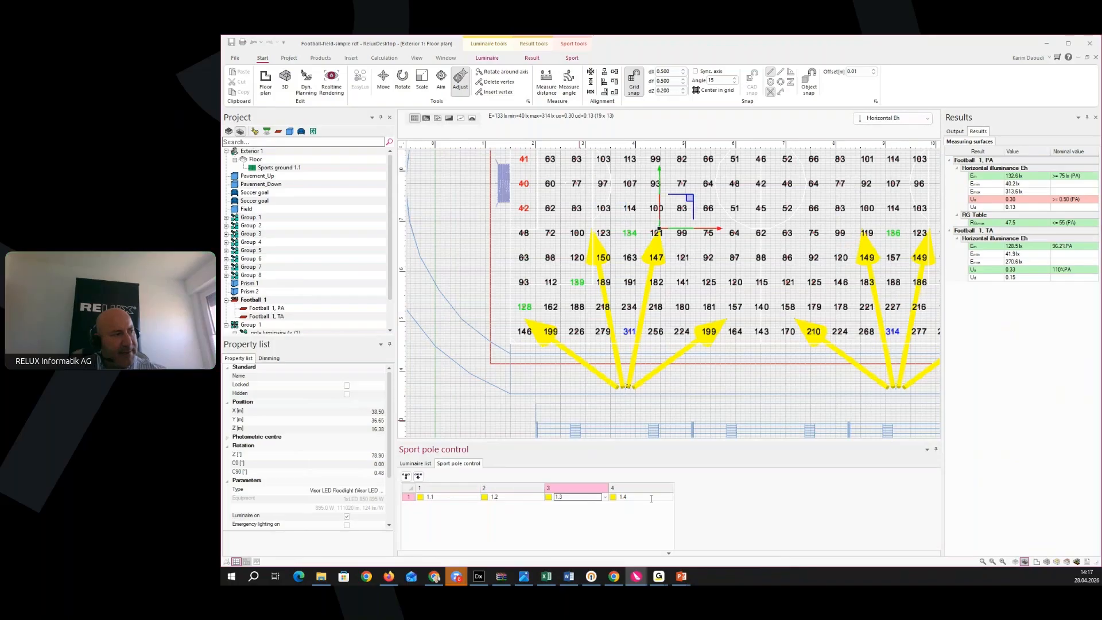
click(643, 497)
Drag floodlight 1.1's aim point further up the pitch, raising PA Em to 137.2 lx
scroll(566, 395, up, 4)
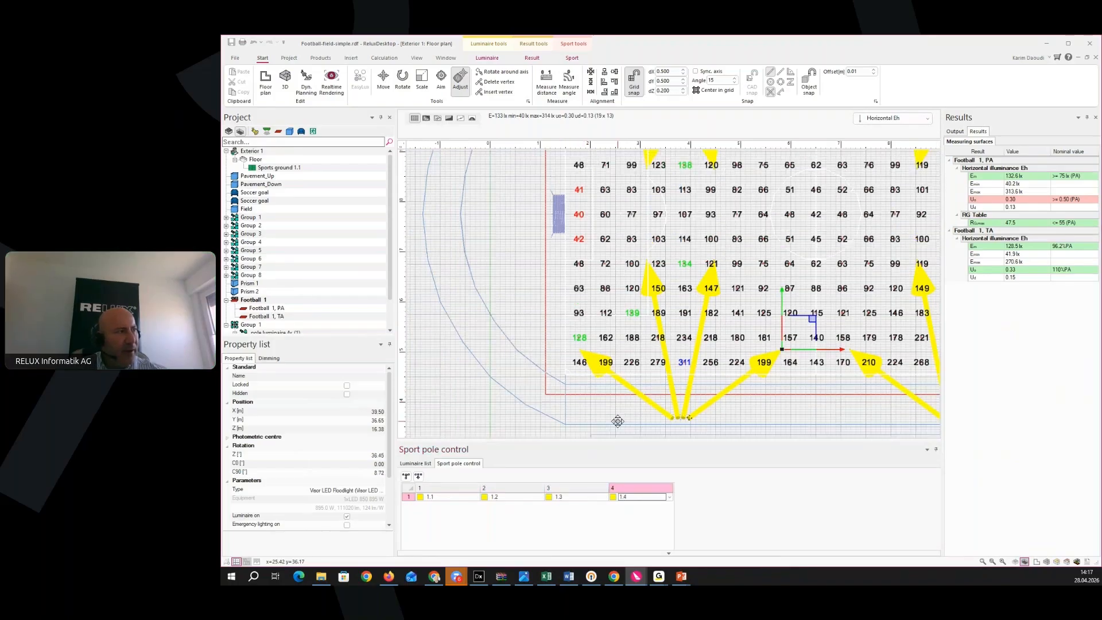
middle_drag(551, 392, 583, 303)
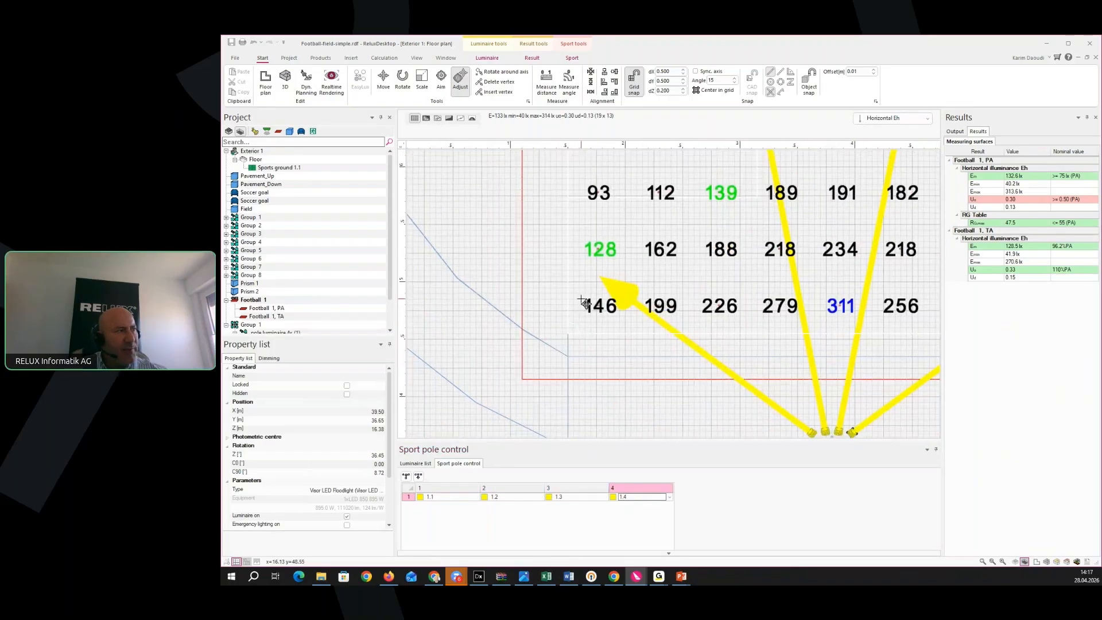
scroll(597, 296, up, 2)
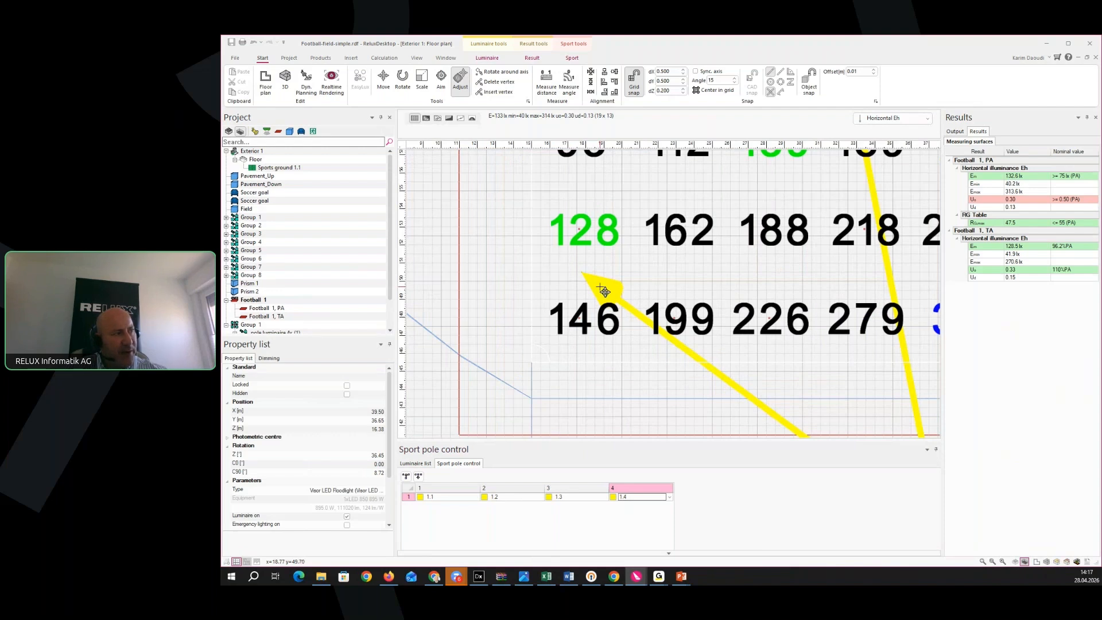
click(605, 292)
scroll(529, 322, down, 1)
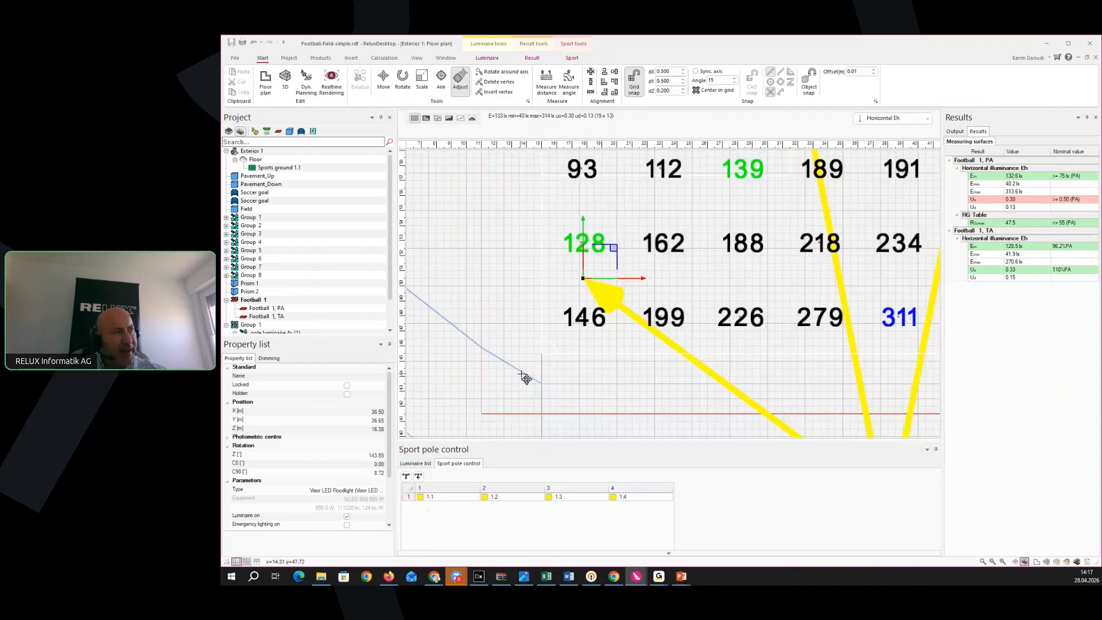
scroll(553, 376, down, 4)
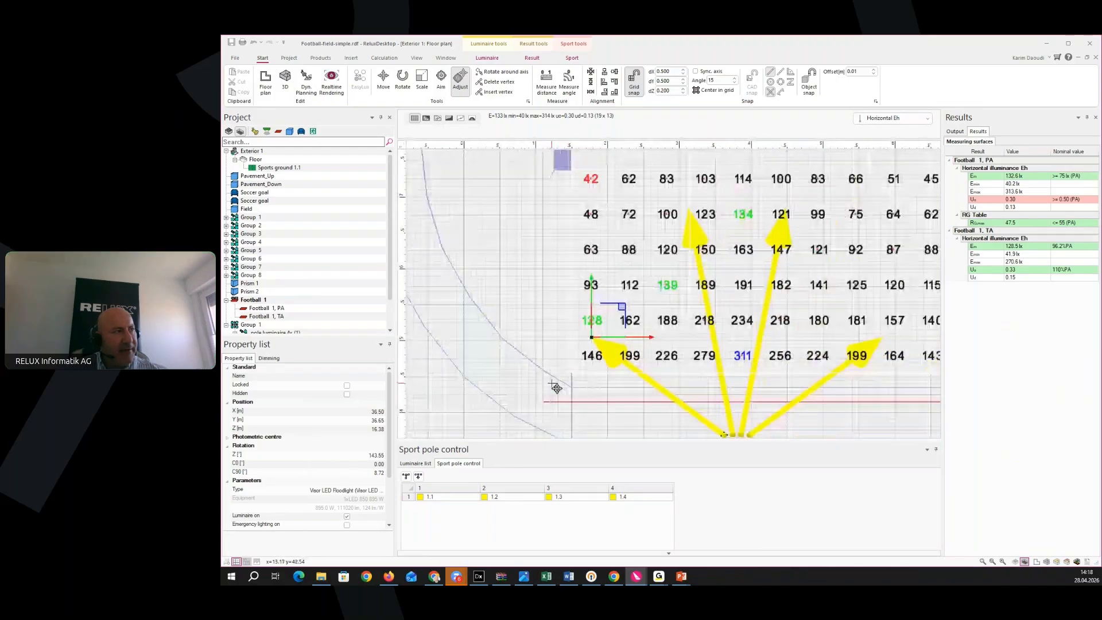
middle_drag(569, 396, 545, 423)
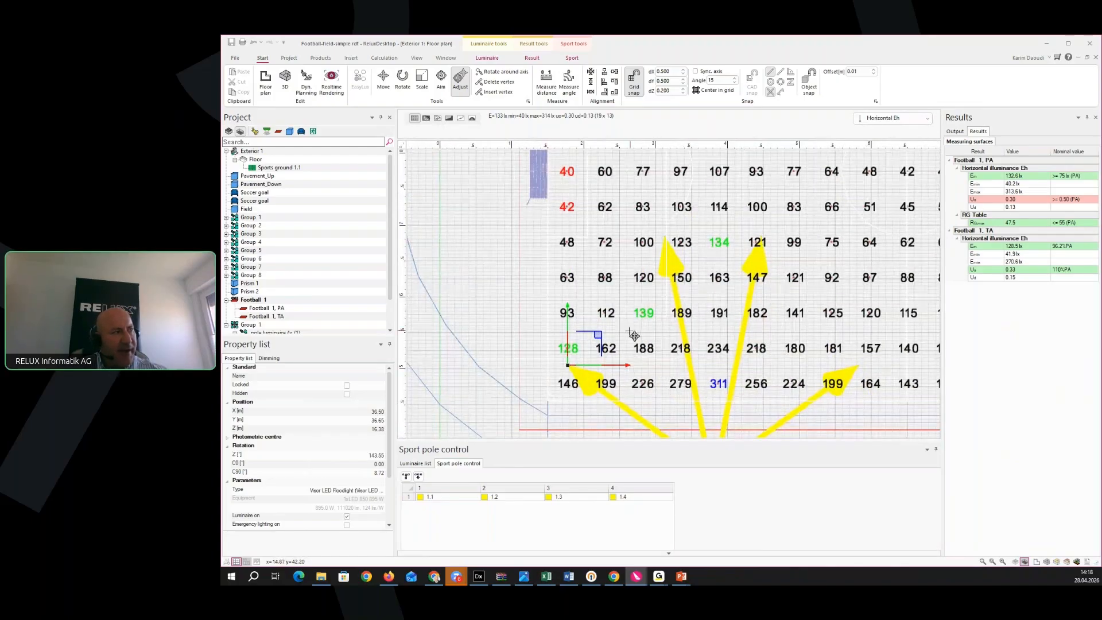
drag(603, 342, 576, 231)
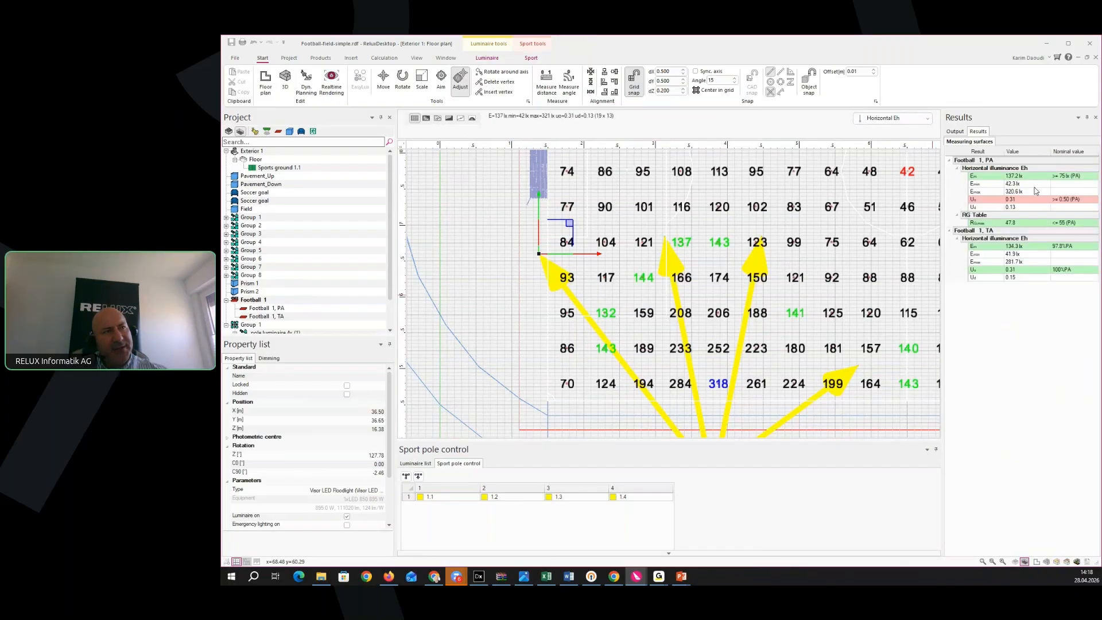
middle_drag(620, 349, 571, 400)
scroll(571, 400, down, 2)
scroll(585, 382, down, 2)
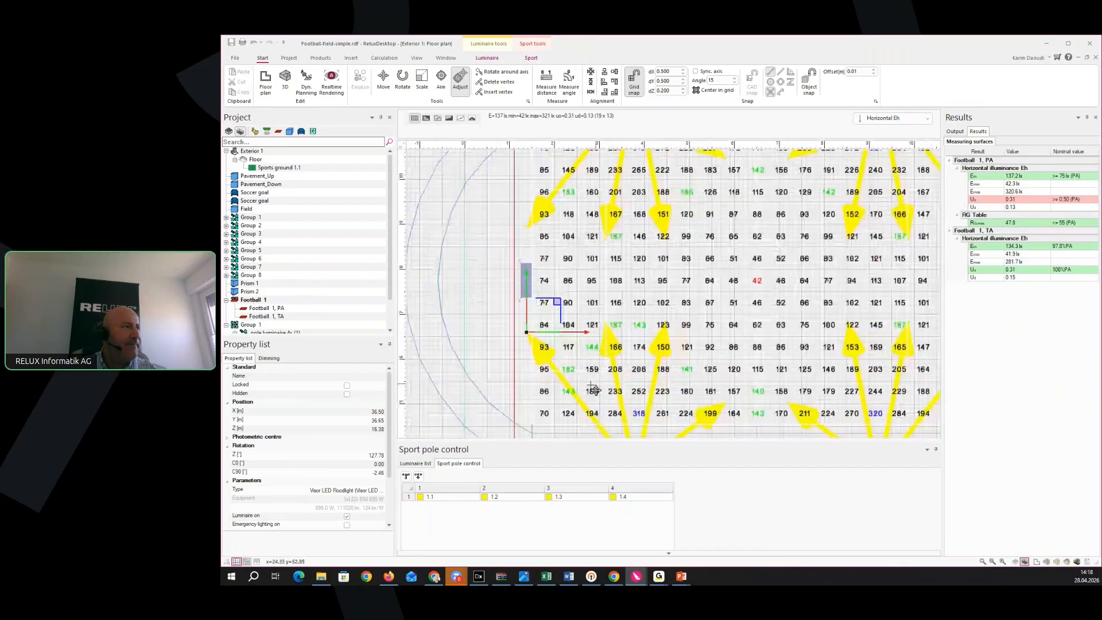
click(610, 345)
drag(614, 348, 779, 360)
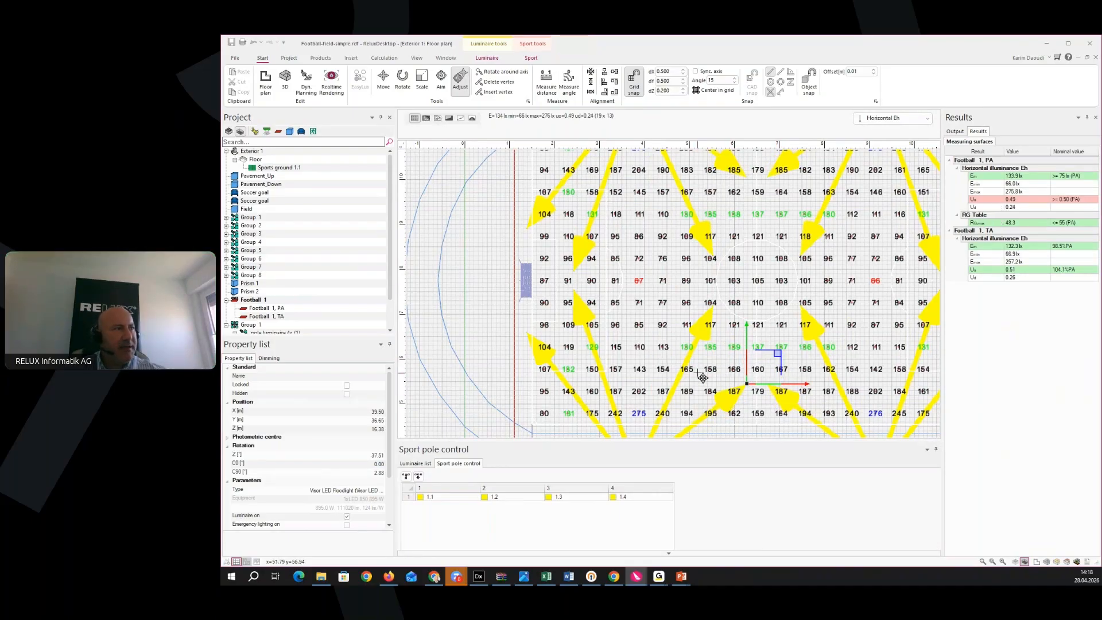
middle_drag(703, 377, 725, 343)
scroll(730, 346, up, 1)
click(740, 294)
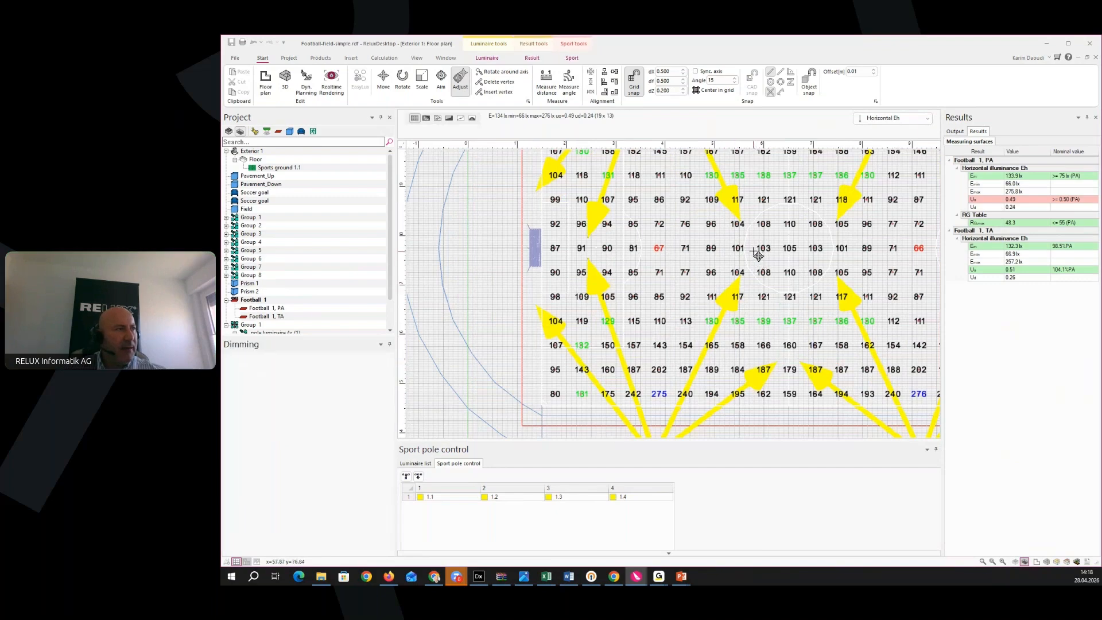
scroll(736, 298, up, 1)
scroll(737, 298, up, 2)
click(749, 290)
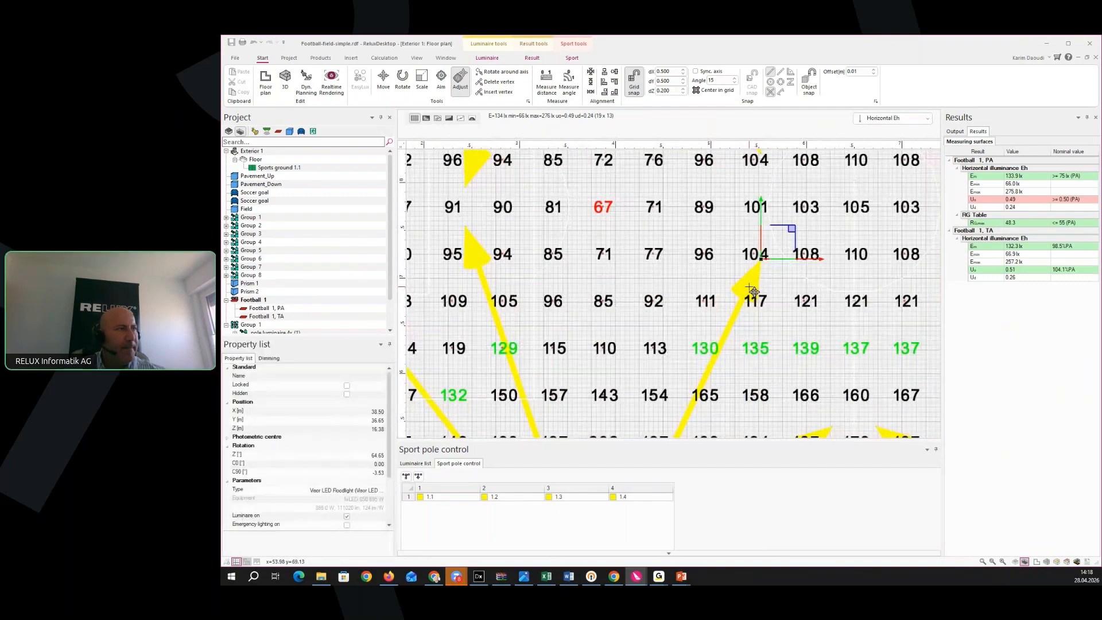
drag(786, 222, 777, 207)
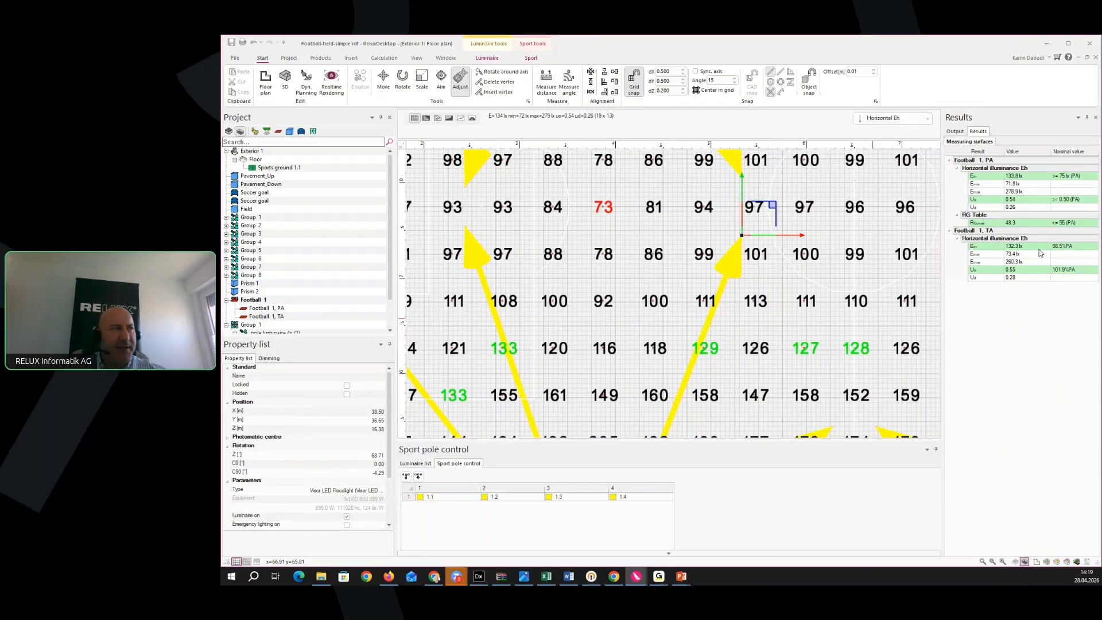
scroll(792, 338, down, 3)
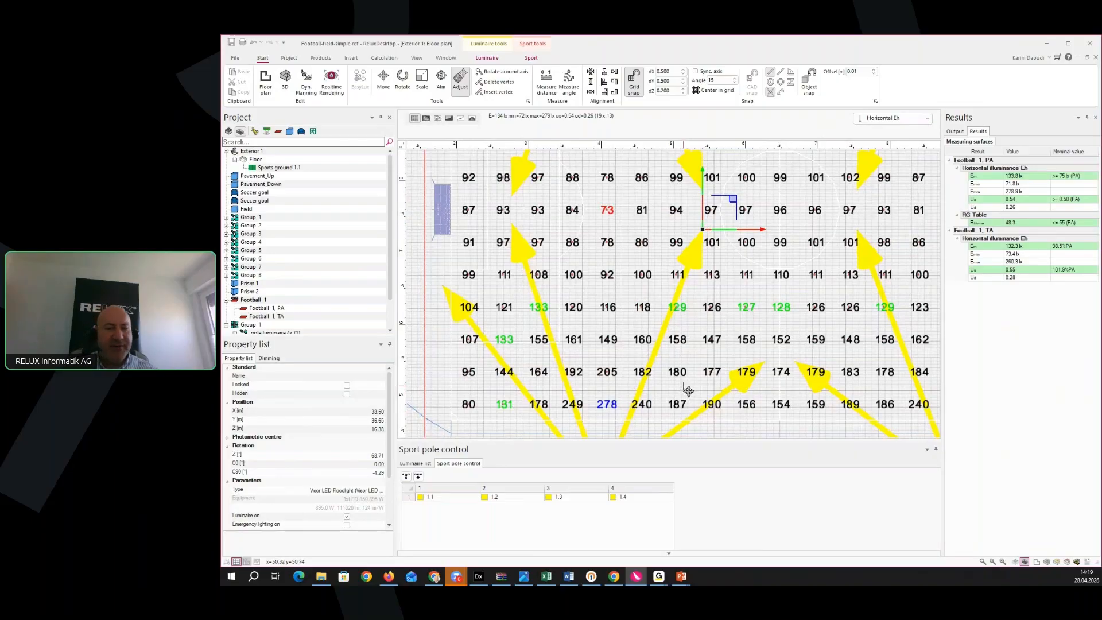
scroll(749, 404, down, 2)
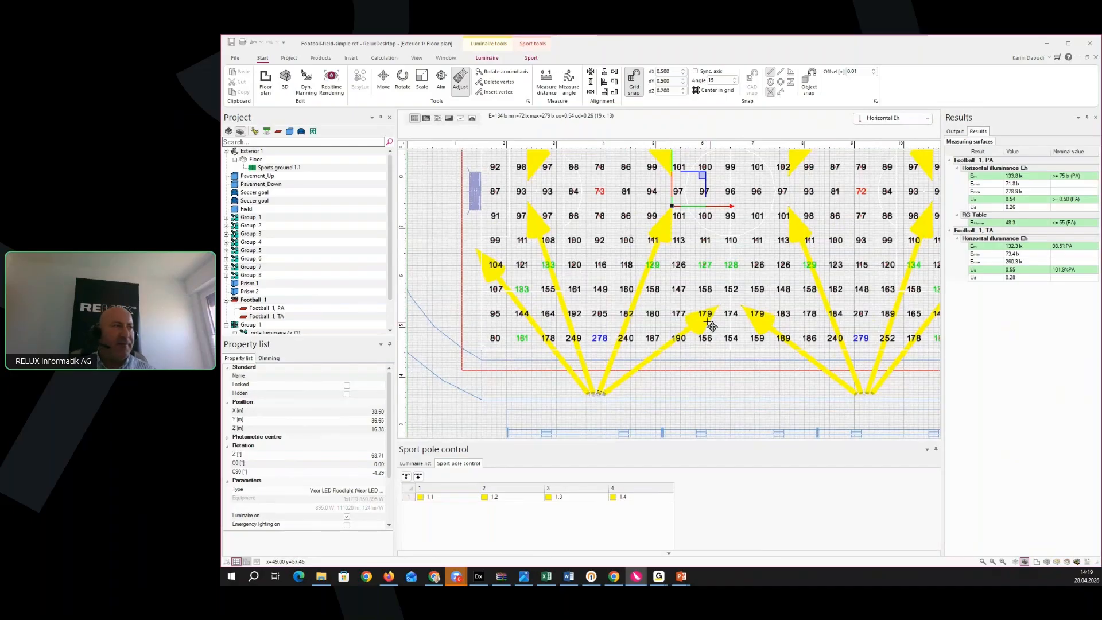
Deselect the floodlight and switch to the 3D stadium view showing the fanned beams
scroll(701, 276, down, 3)
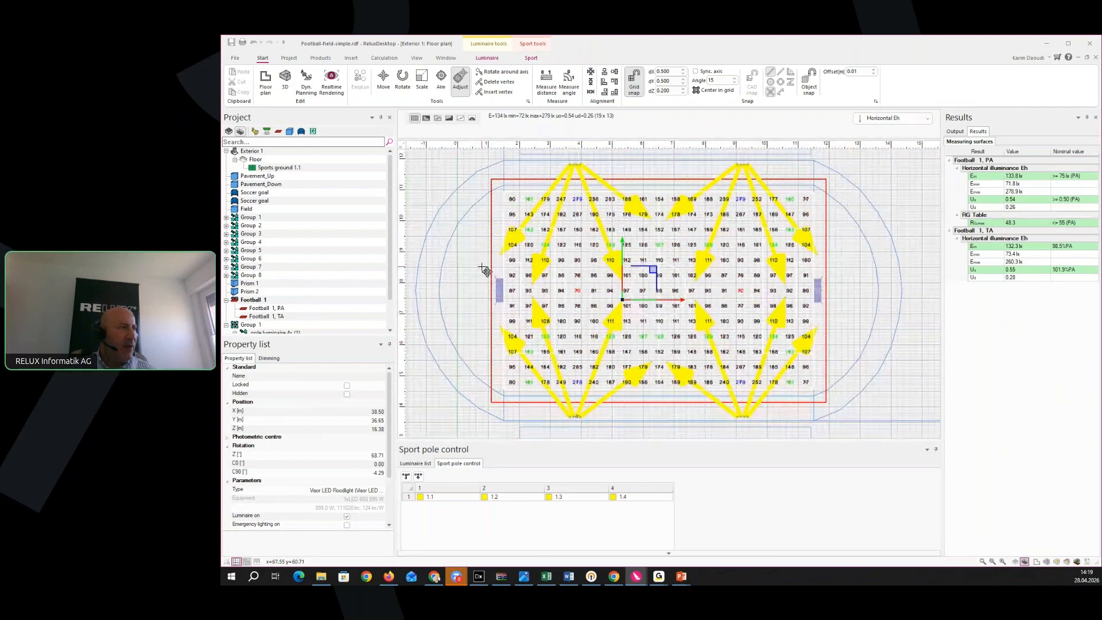
click(476, 246)
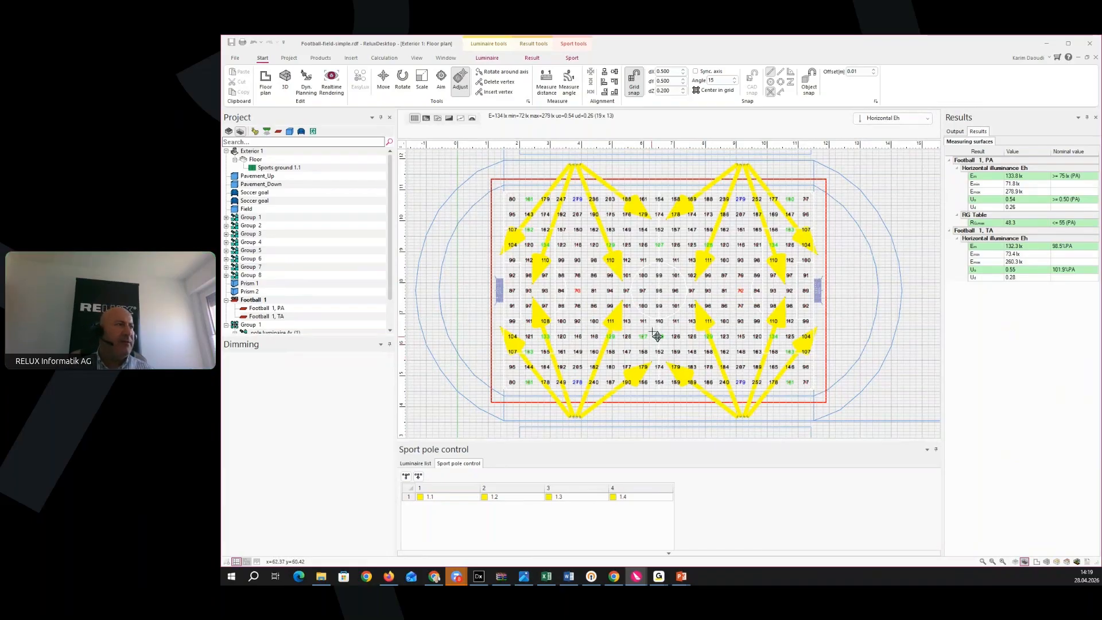
click(285, 80)
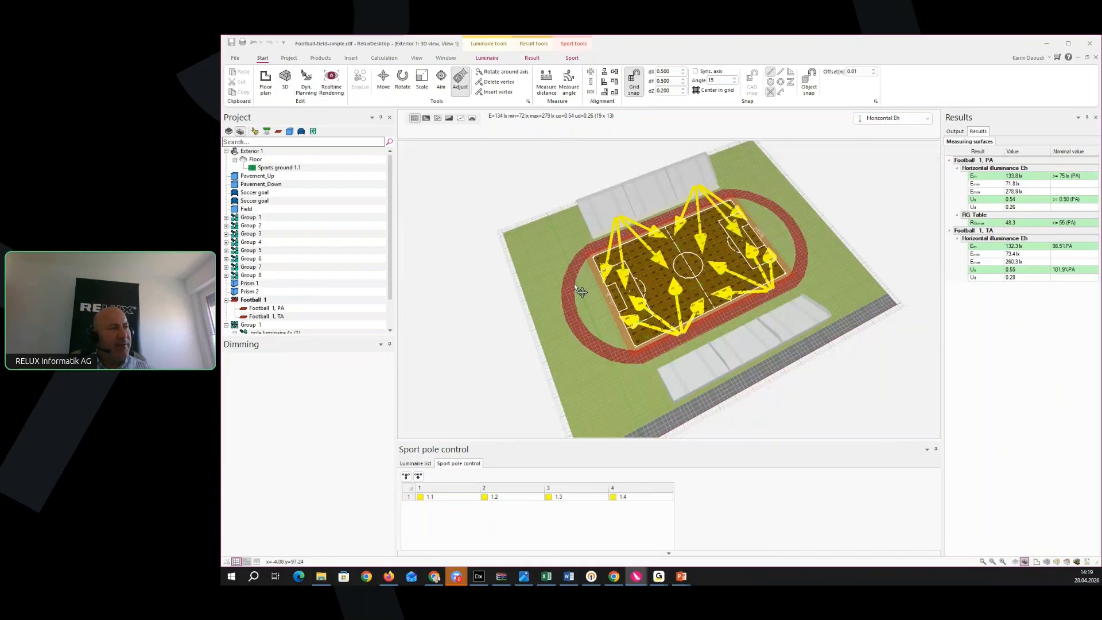
Pan the 3D view across the pitch, keeping the illuminance values shown on the field
scroll(575, 283, up, 5)
scroll(609, 307, up, 3)
middle_drag(627, 336, 536, 337)
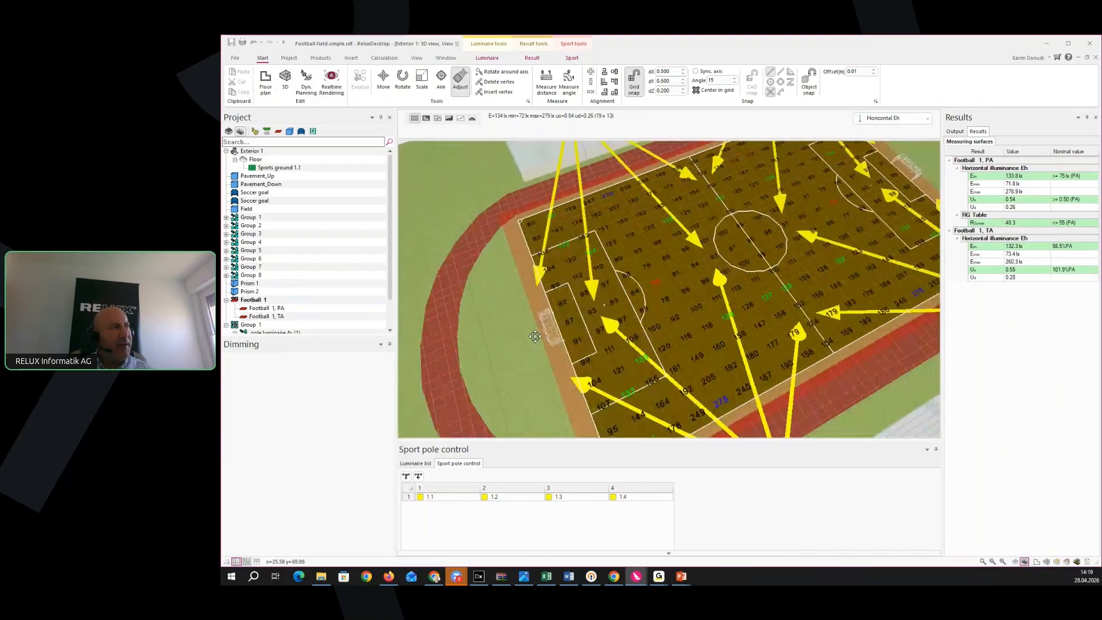
click(415, 120)
click(415, 119)
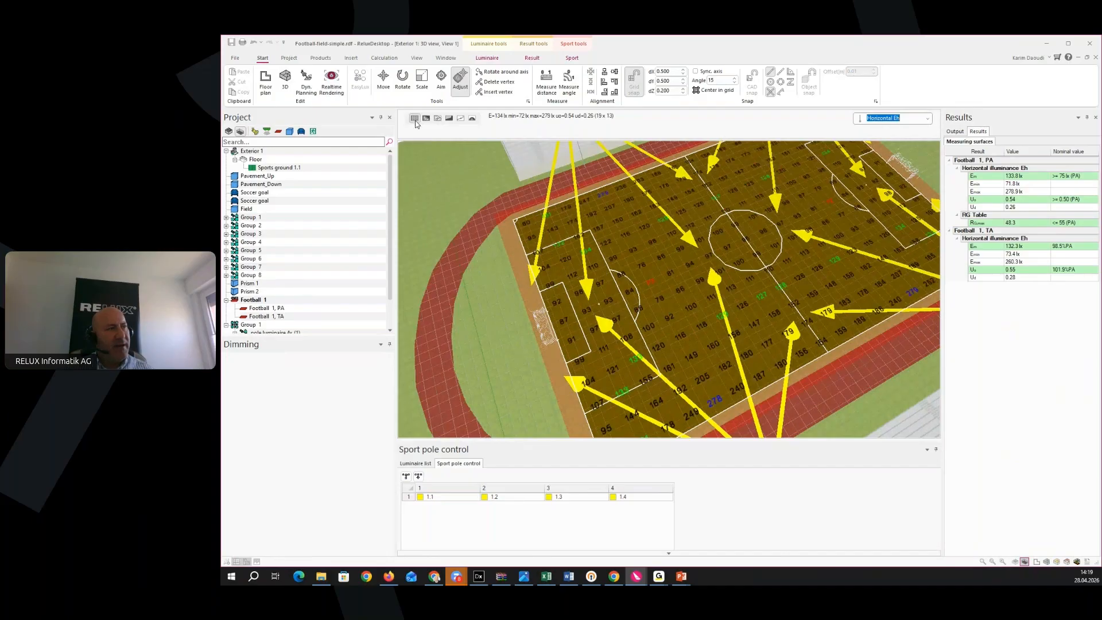
scroll(605, 310, down, 5)
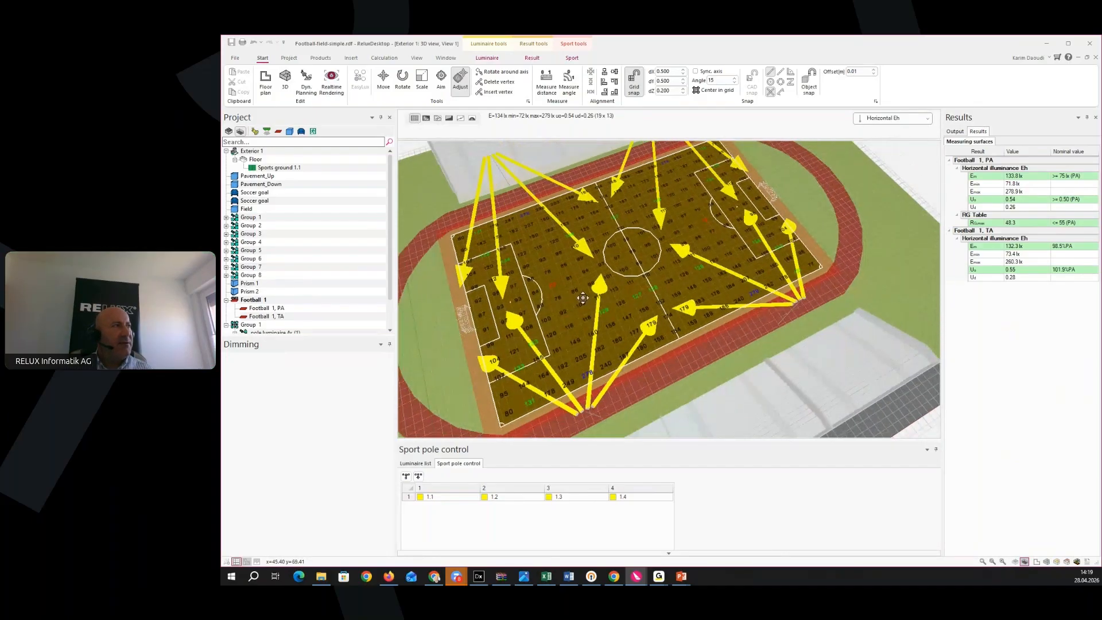
Tile the 3D view and floor plan windows vertically, side by side
click(452, 62)
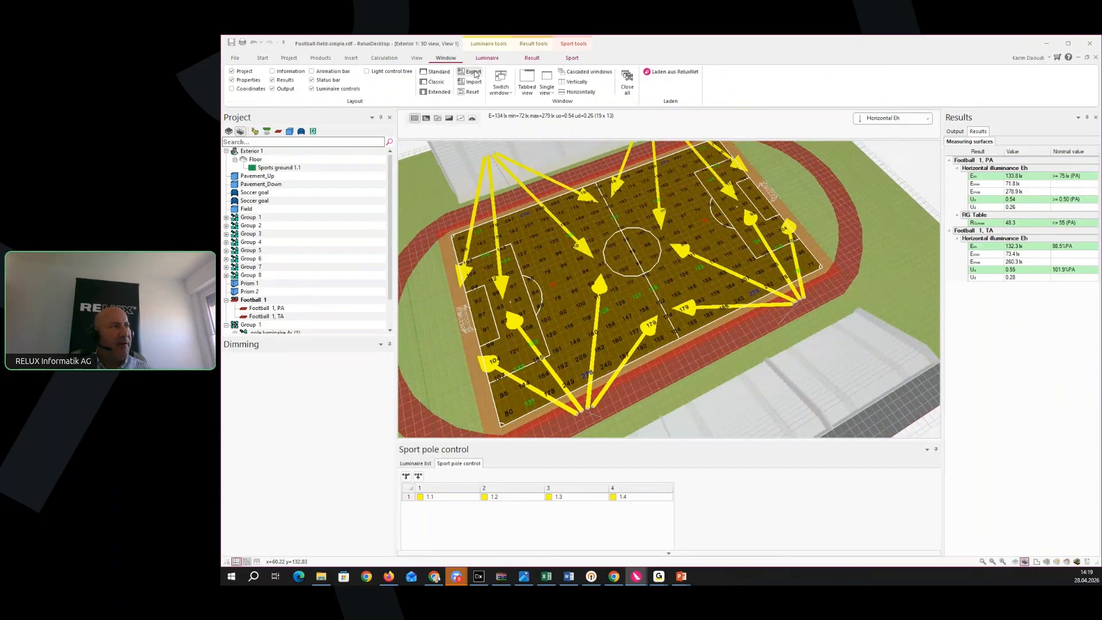
click(554, 93)
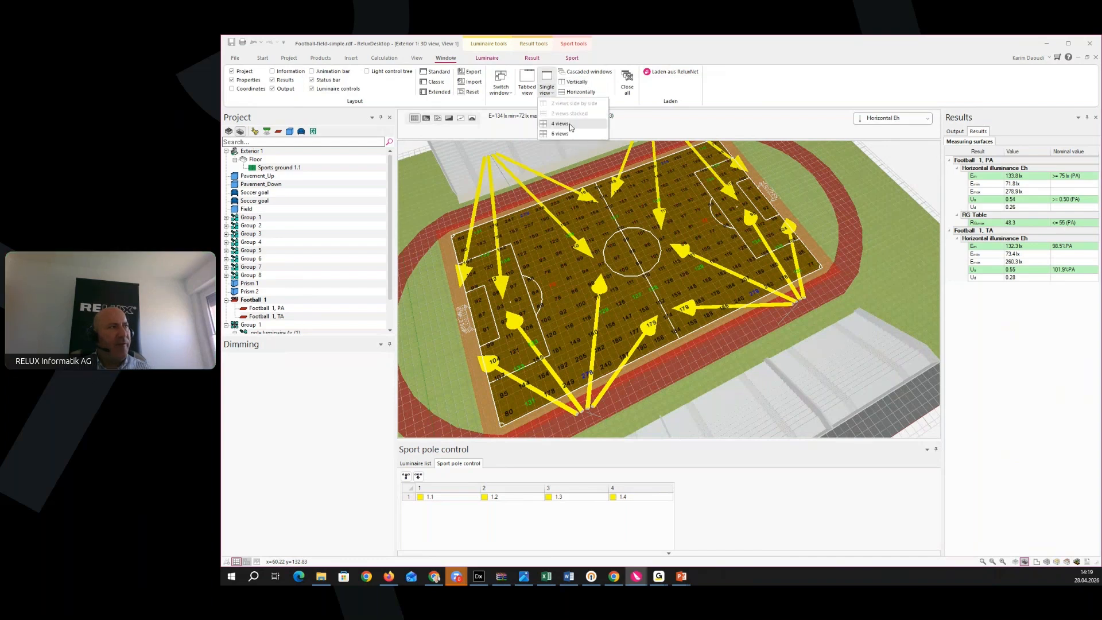
click(616, 96)
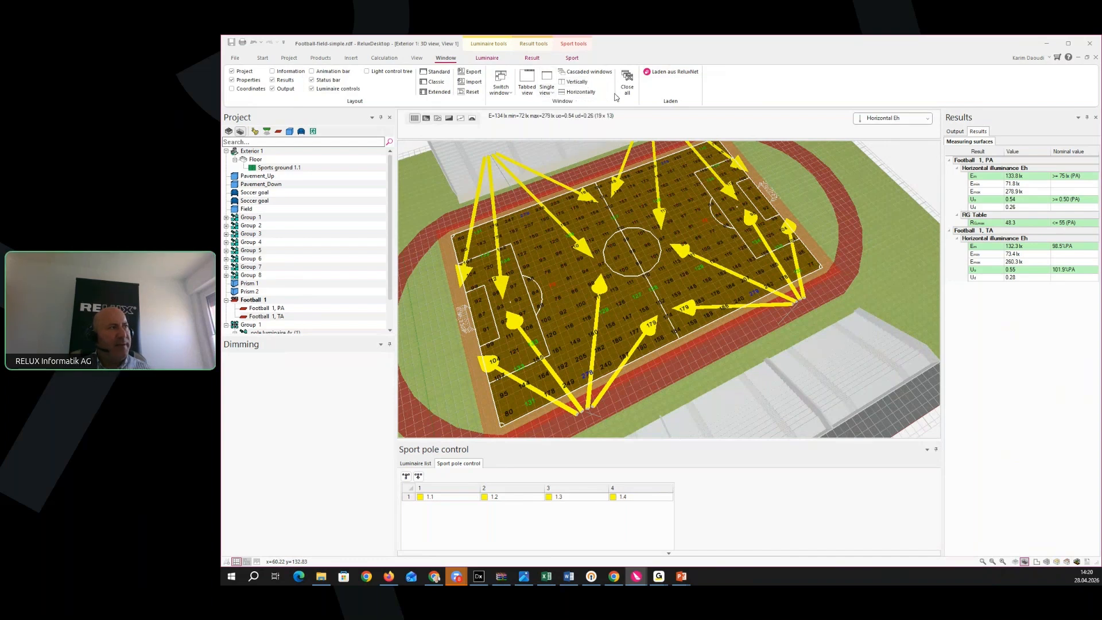
click(578, 82)
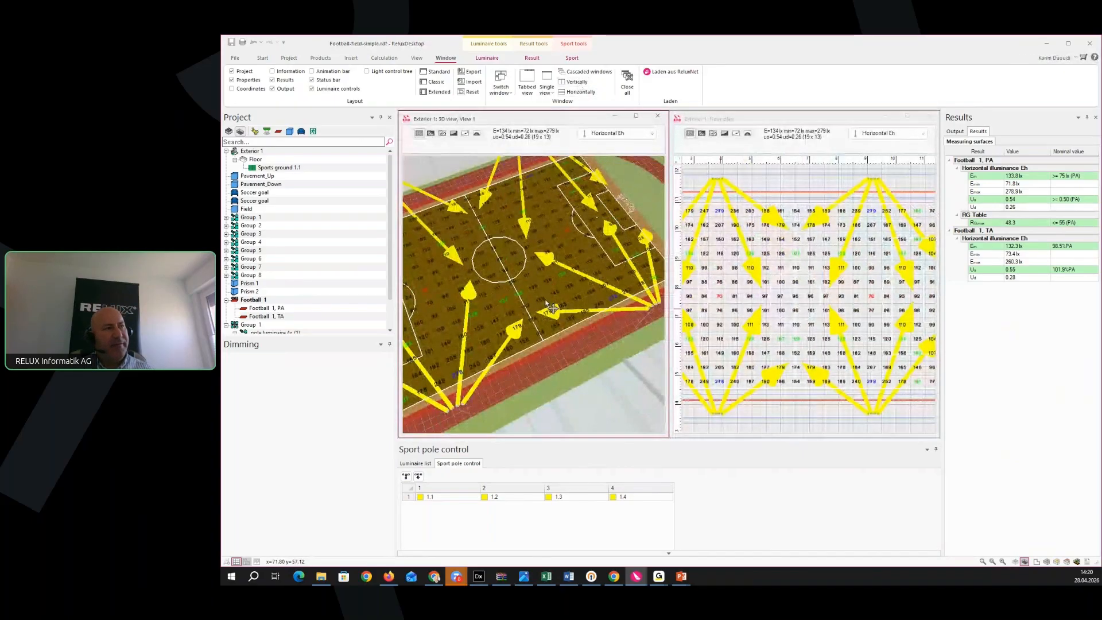
scroll(799, 279, up, 2)
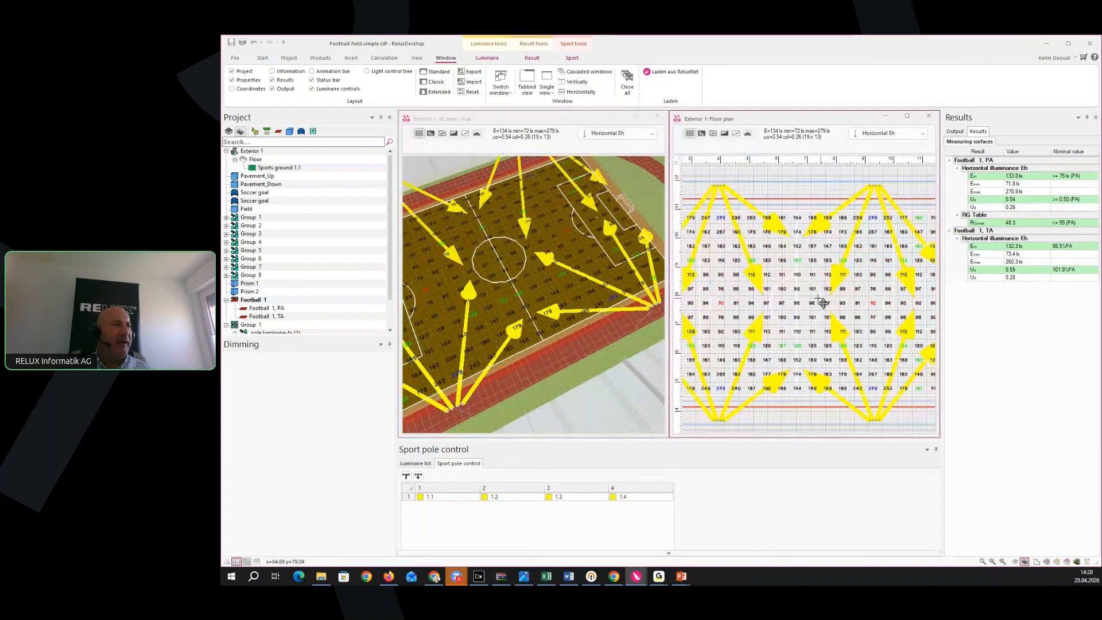
scroll(850, 300, up, 1)
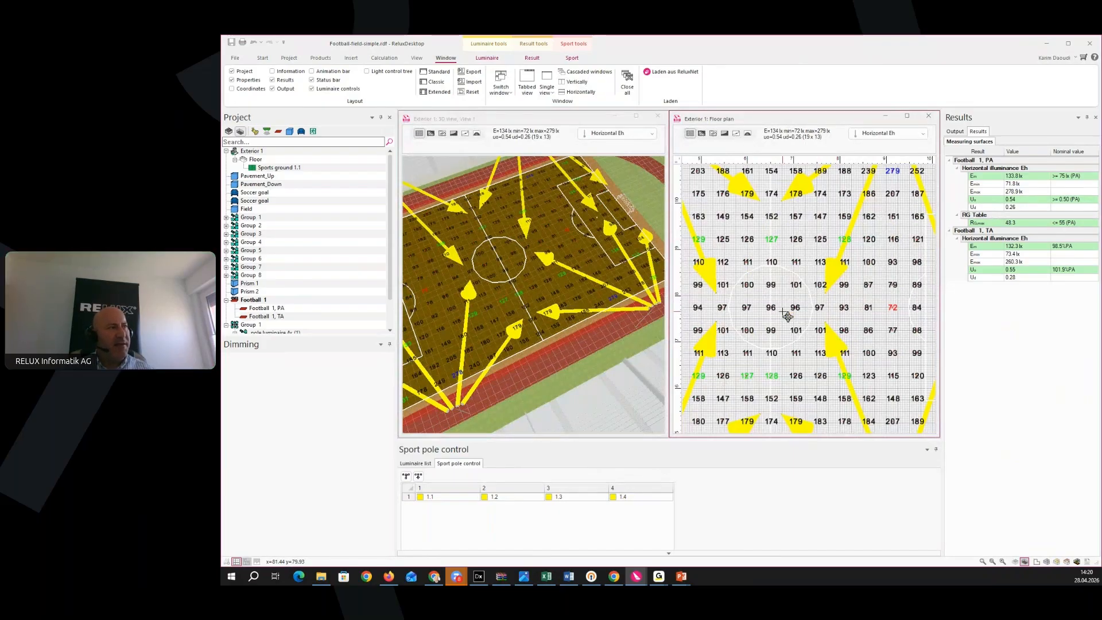
scroll(582, 309, up, 1)
scroll(582, 309, up, 2)
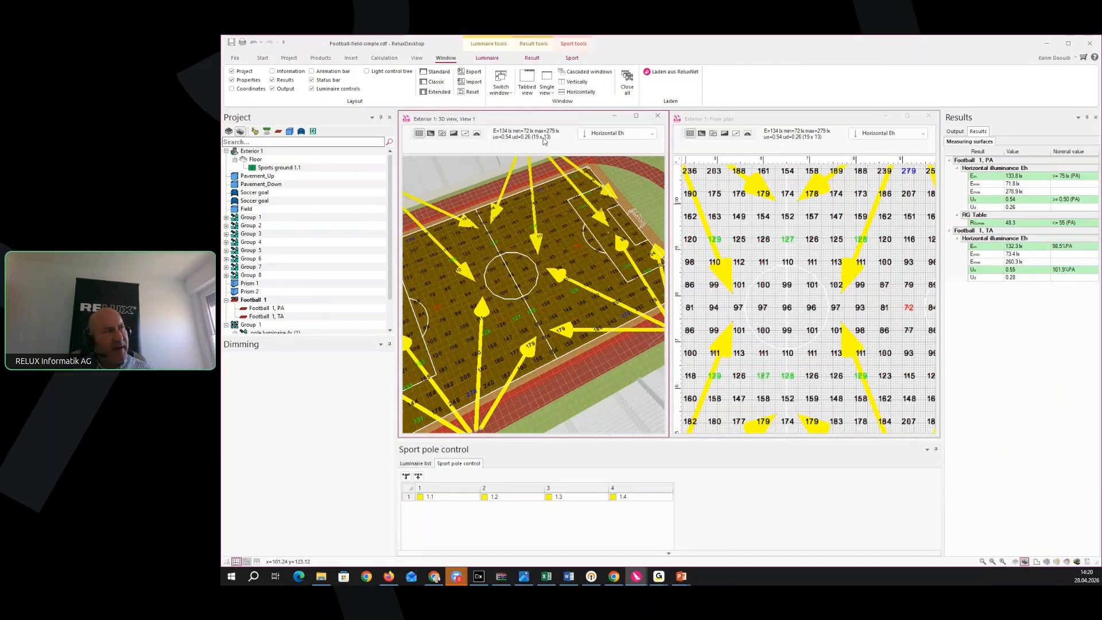
Switch the 3D view from Horizontal Eh to RG Table glare values, then select a centre floodlight
click(652, 135)
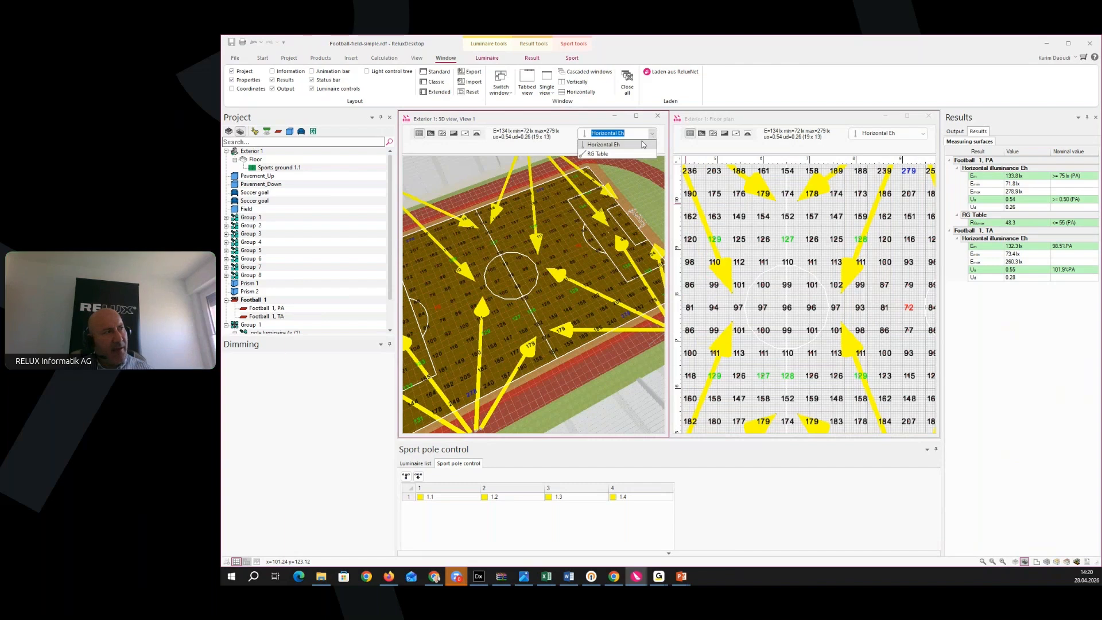
click(617, 154)
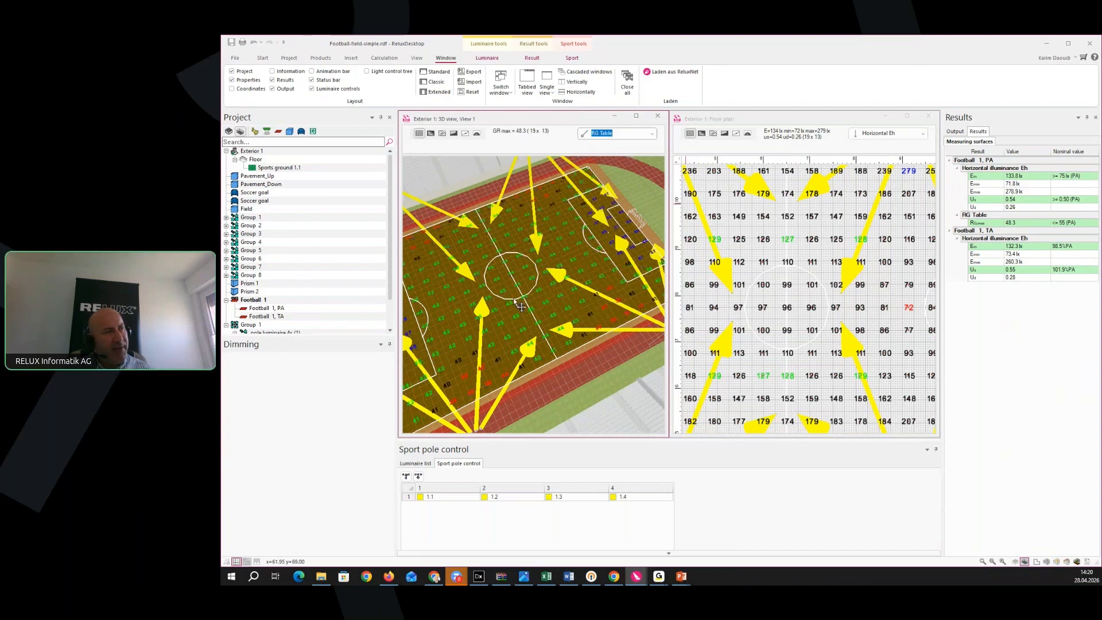
scroll(551, 287, up, 5)
scroll(526, 291, up, 4)
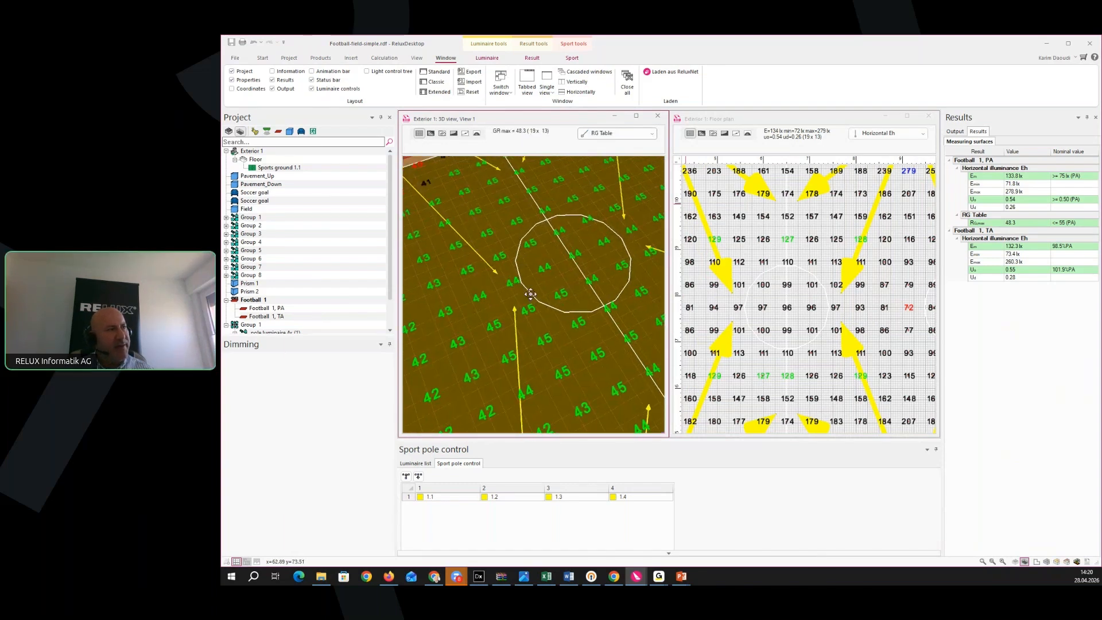
middle_drag(529, 291, 523, 292)
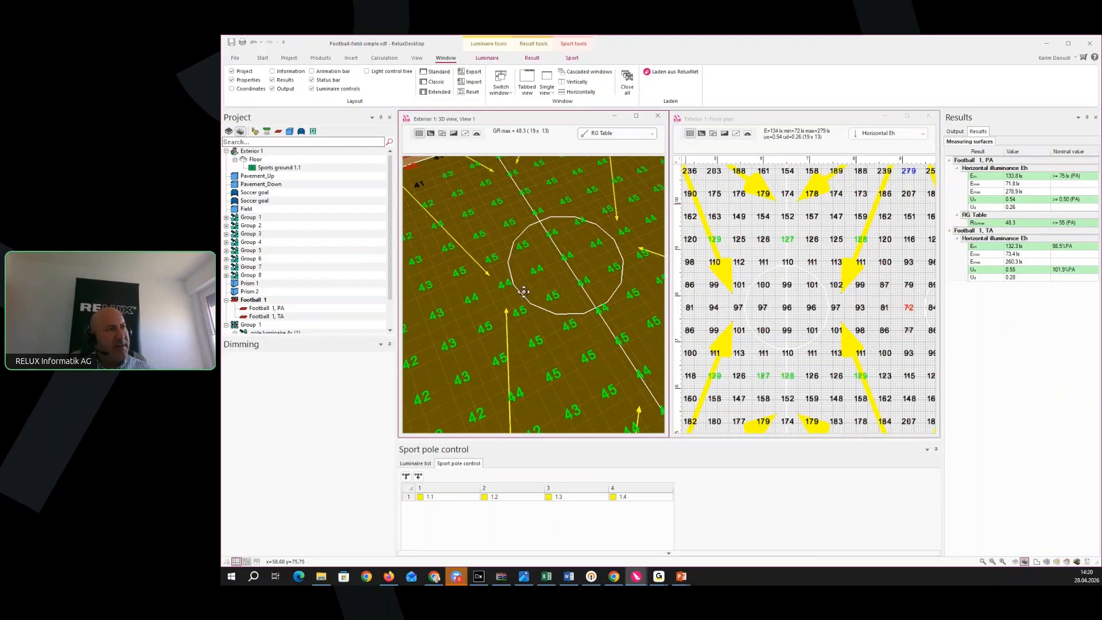
scroll(548, 296, down, 3)
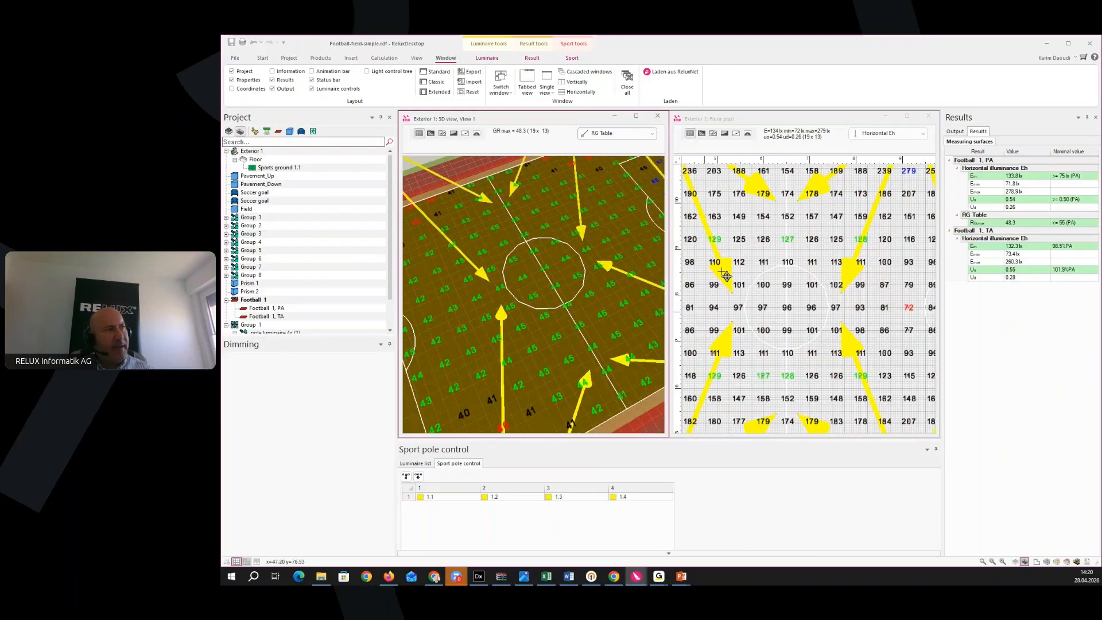
click(730, 342)
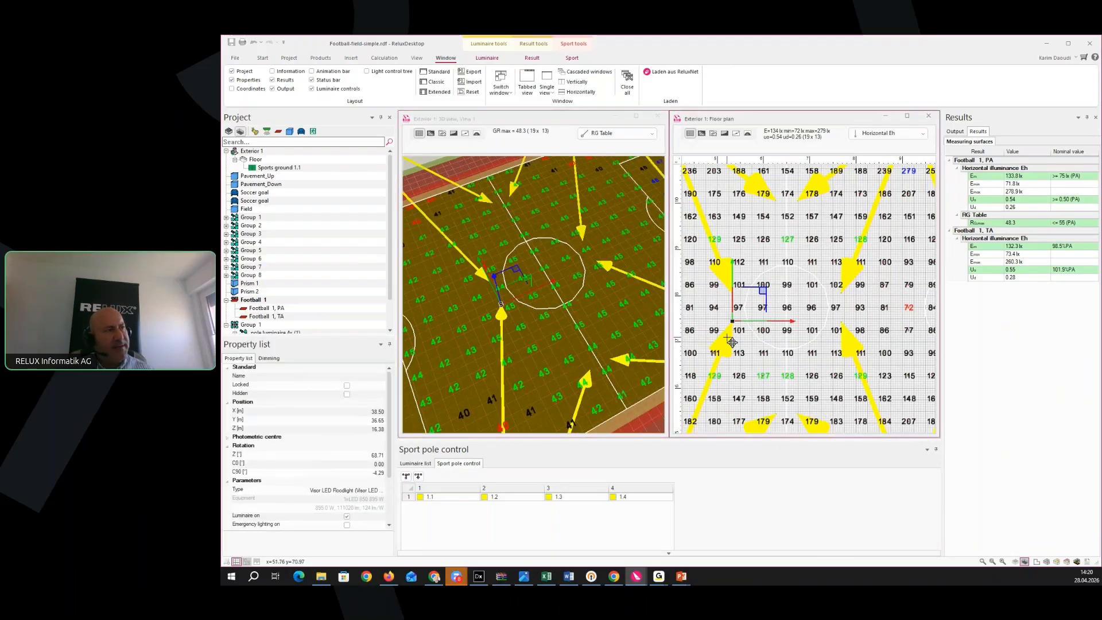
Shift the centre-field floodlight's aiming point slightly, raising GR max to 48.4
scroll(755, 370, up, 3)
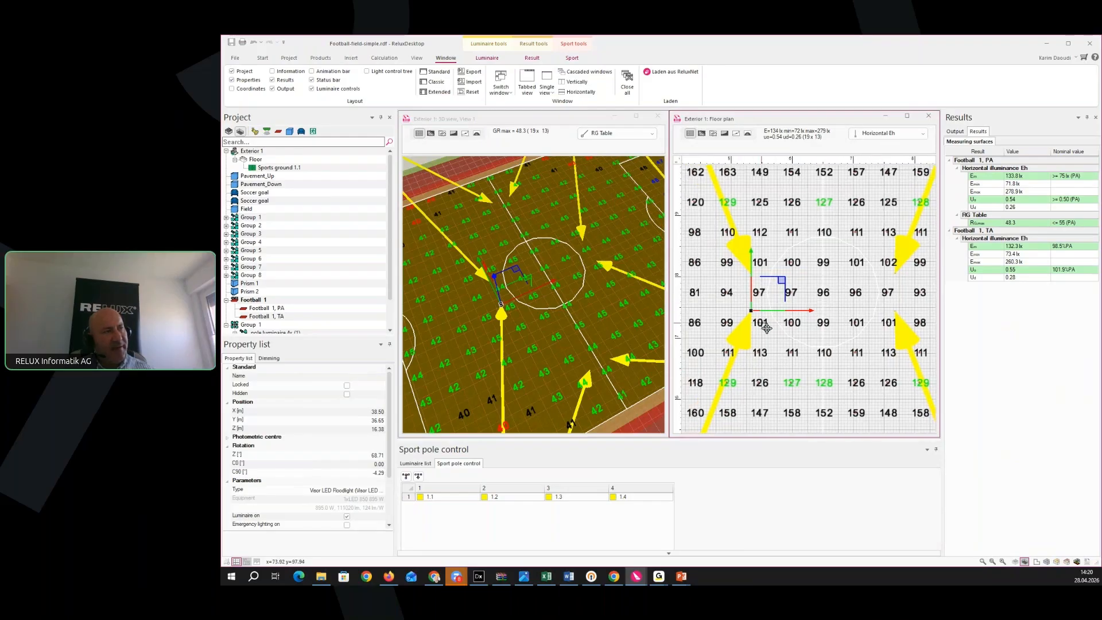
click(788, 289)
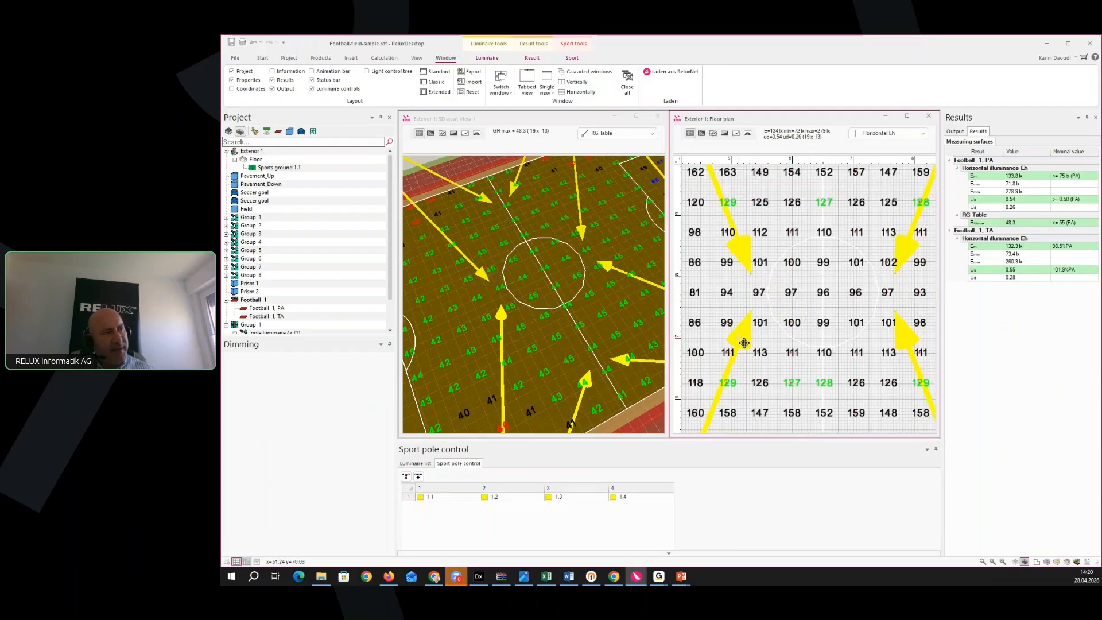
click(744, 334)
mouse_move(782, 282)
mouse_down()
mouse_move(804, 308)
mouse_move(792, 274)
mouse_up()
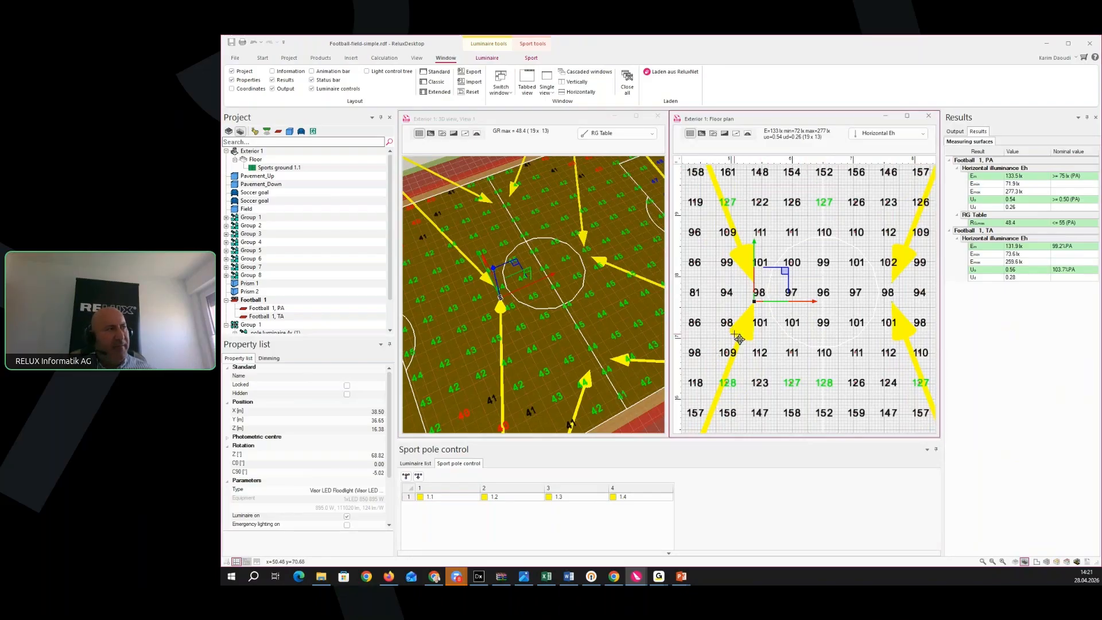
drag(537, 349, 557, 340)
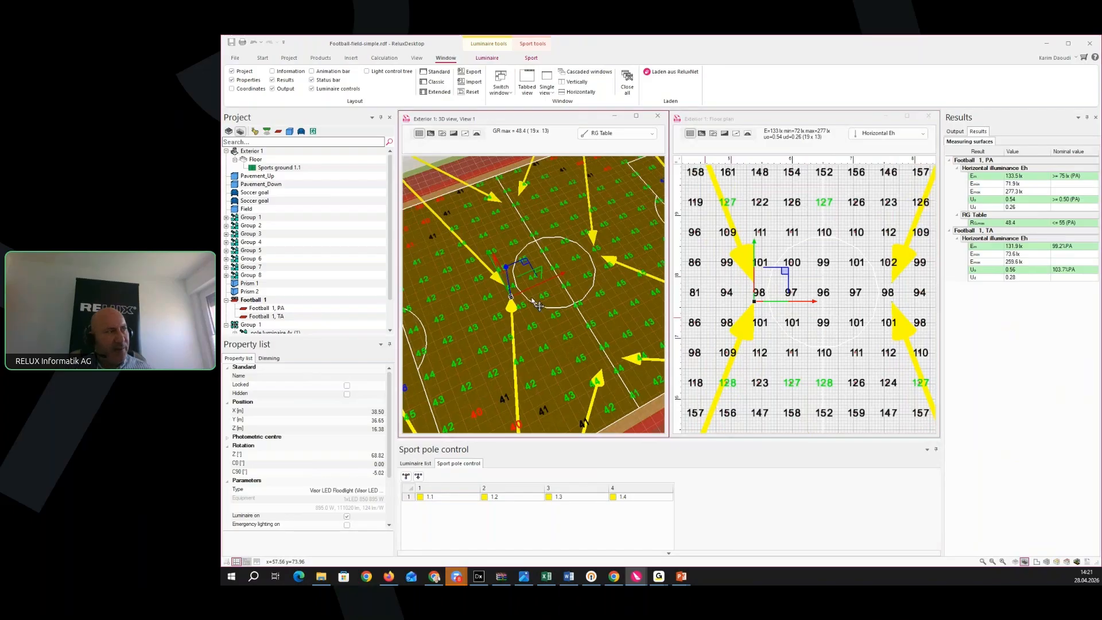
scroll(539, 305, up, 2)
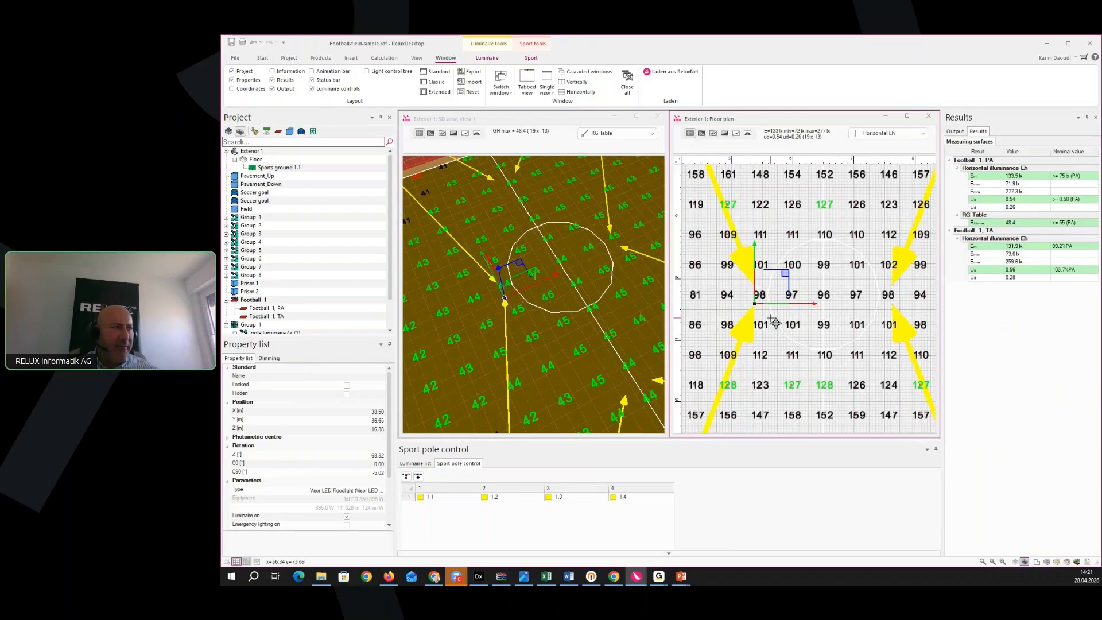
middle_drag(762, 349, 759, 360)
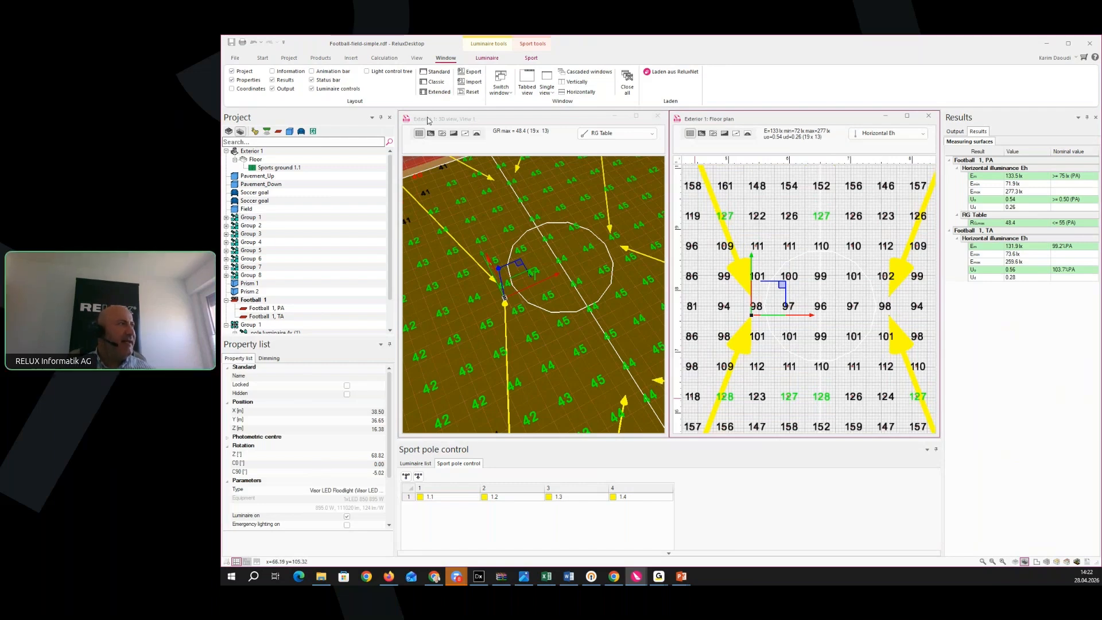
scroll(655, 380, down, 3)
Maximize the floor plan, centre the pitch and turn on the false-colour illuminance display
click(908, 116)
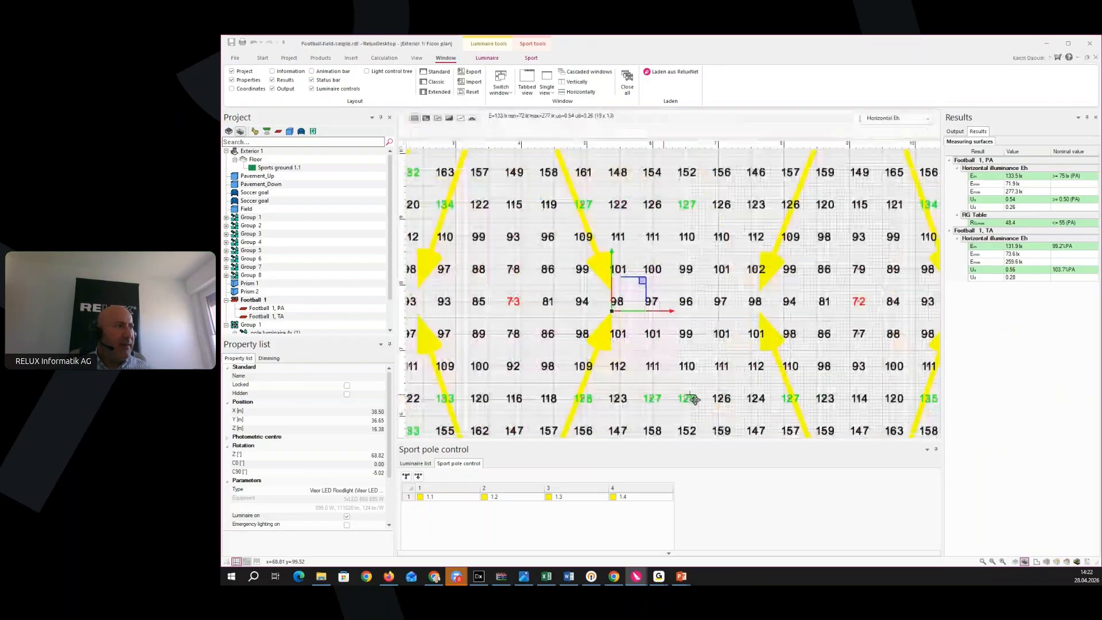
scroll(647, 302, down, 3)
middle_drag(723, 352, 690, 362)
click(424, 120)
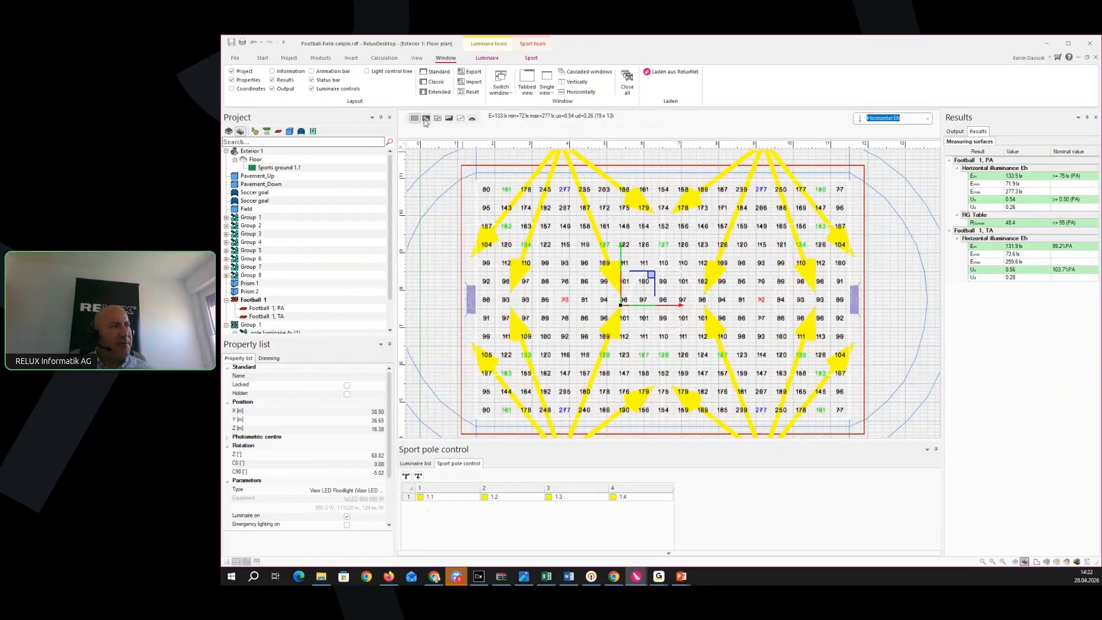
middle_drag(610, 337, 621, 326)
scroll(638, 344, up, 2)
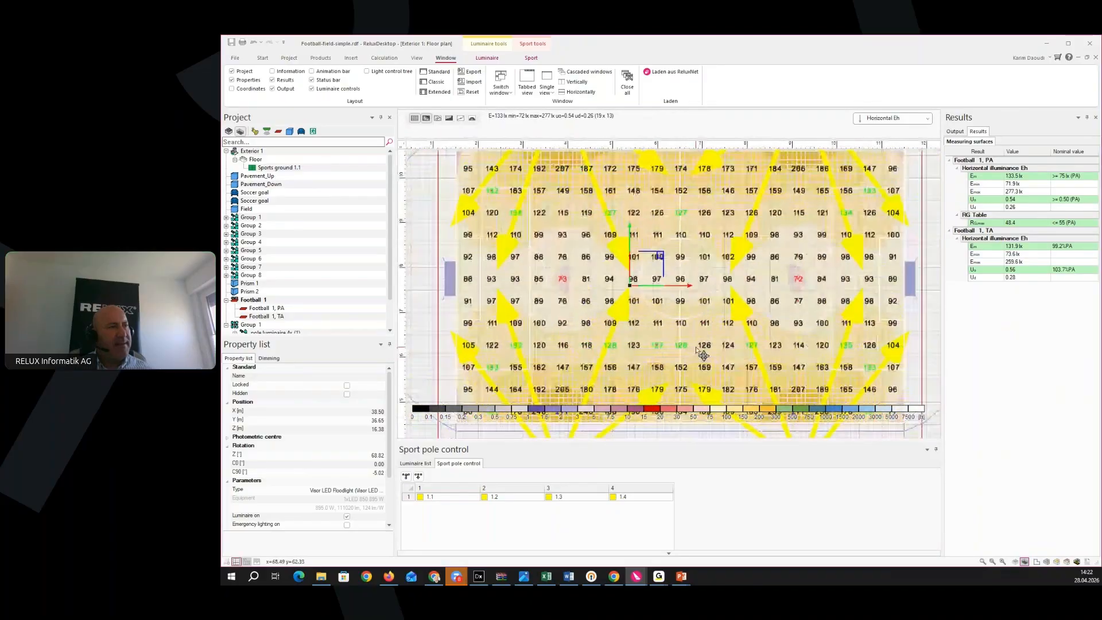
scroll(702, 349, down, 5)
Try isolines, then switch the floor plan to numeric lux values at each grid point
click(439, 119)
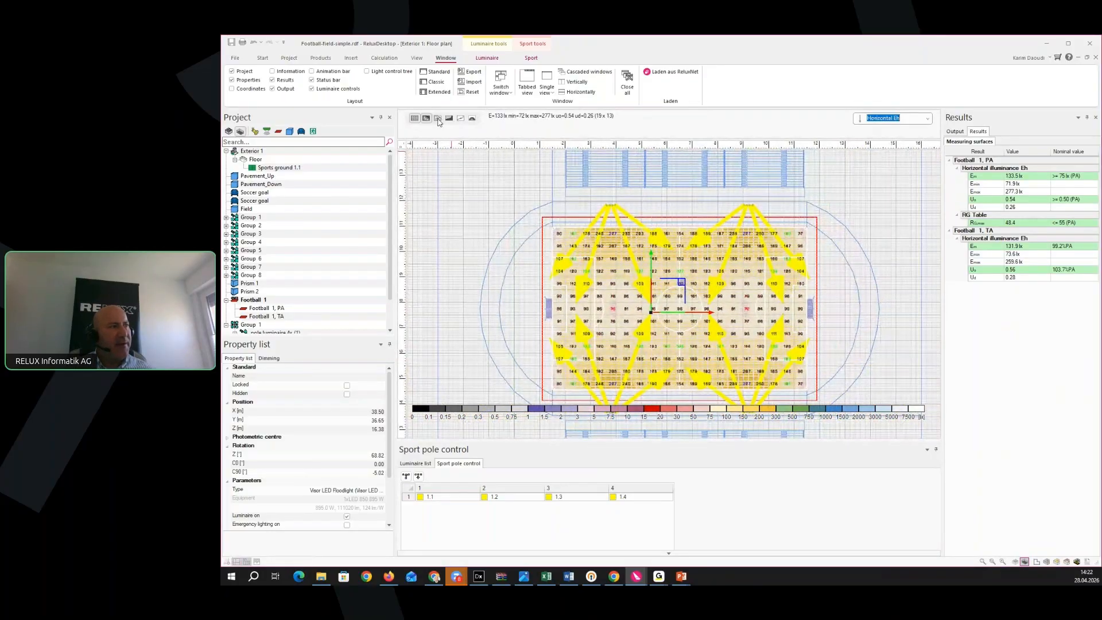
click(426, 121)
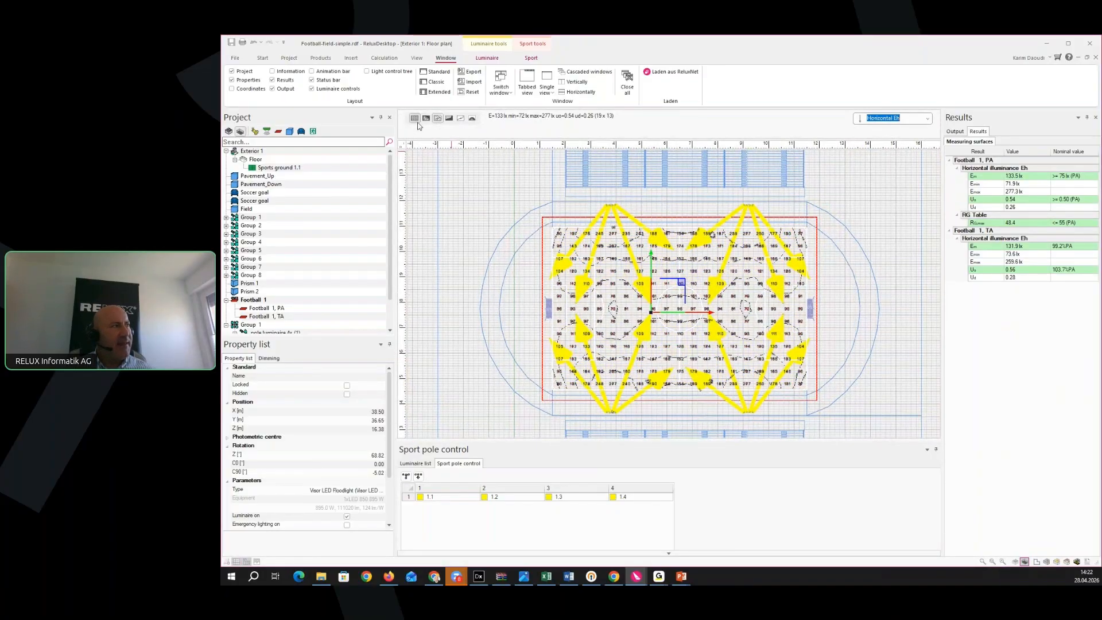
scroll(594, 310, up, 6)
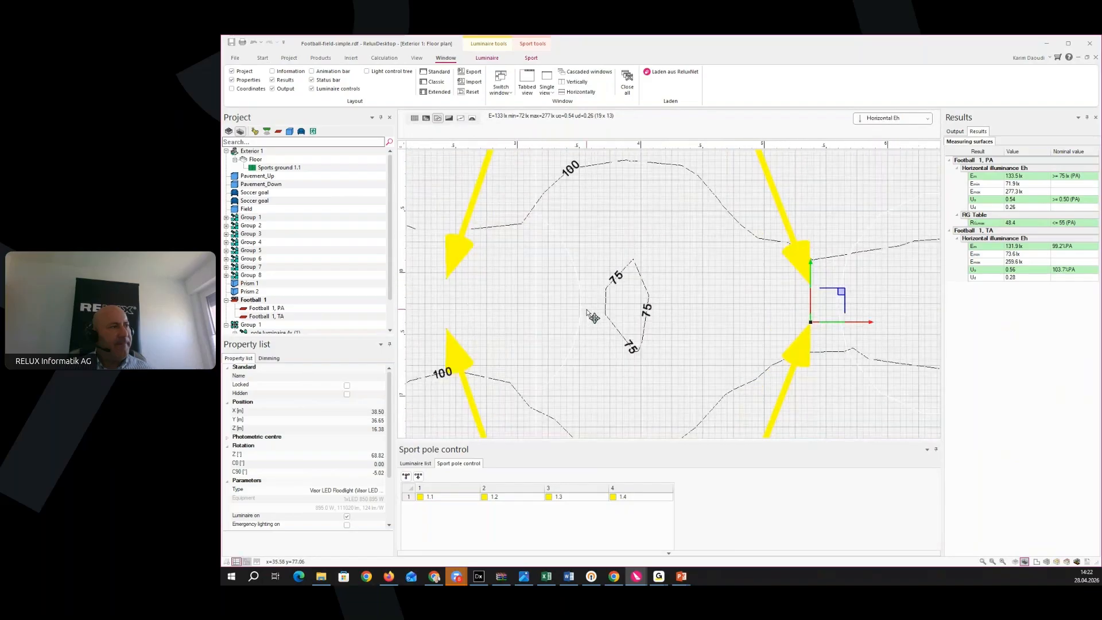
scroll(590, 314, down, 8)
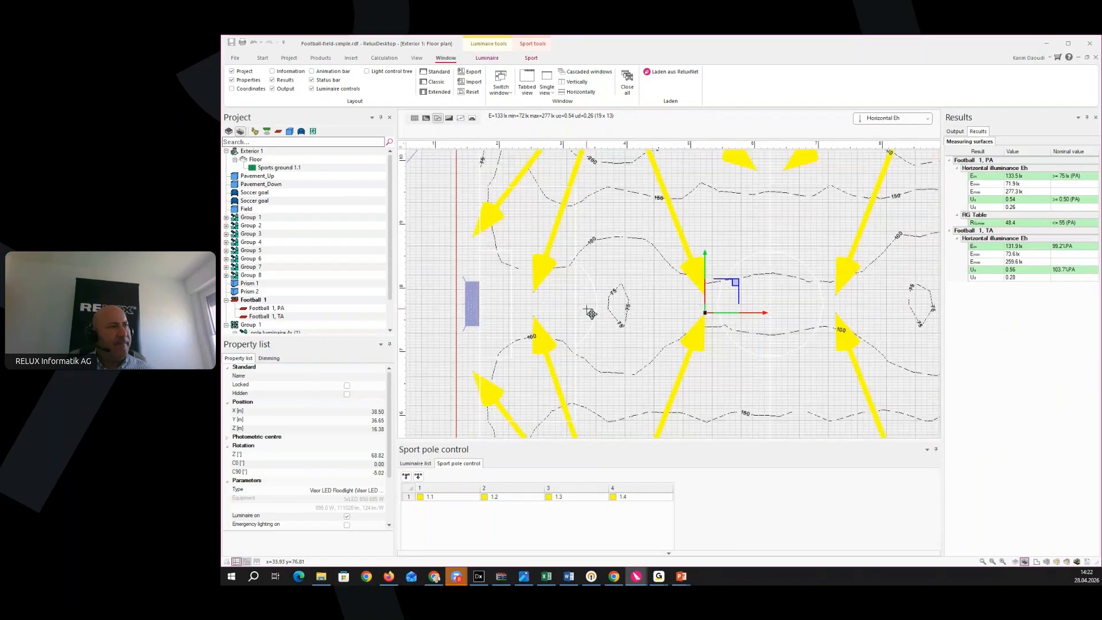
click(427, 119)
click(438, 119)
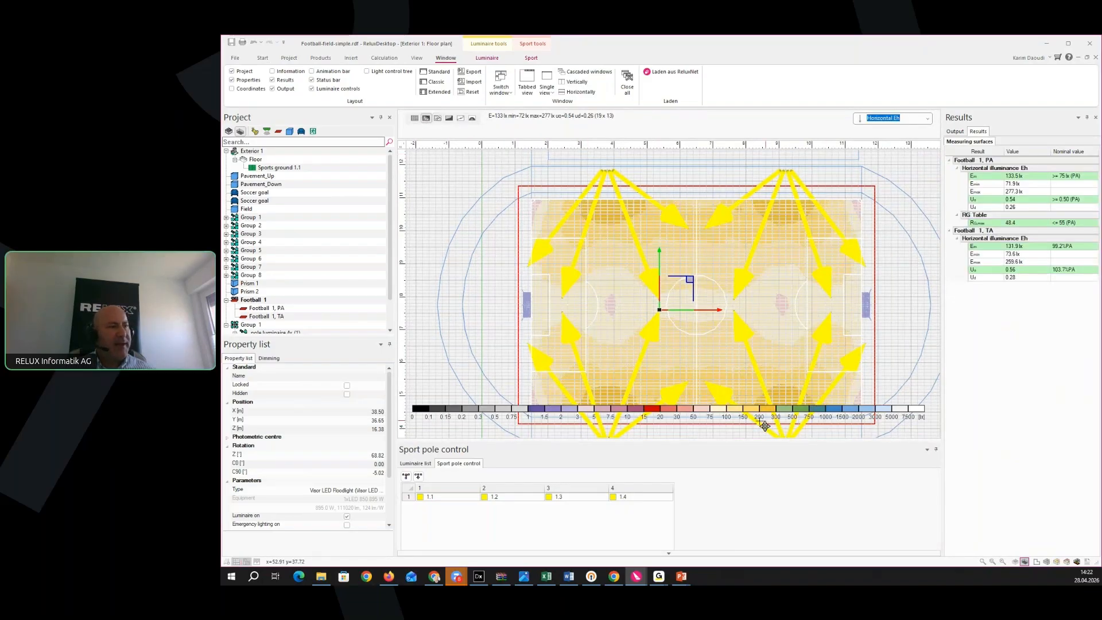
click(426, 120)
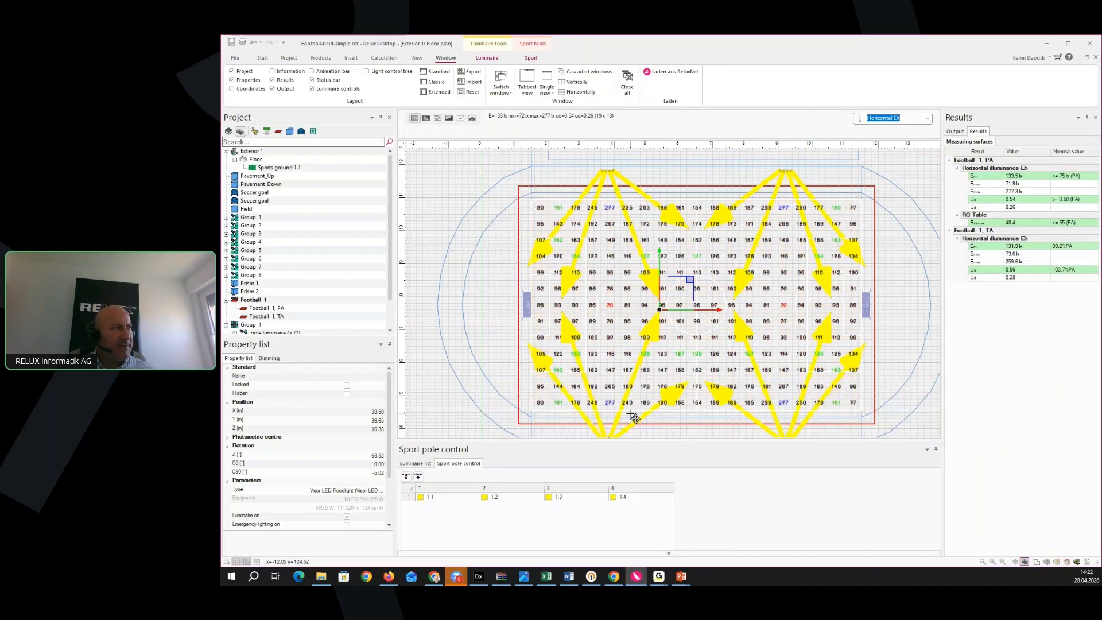
scroll(518, 391, up, 3)
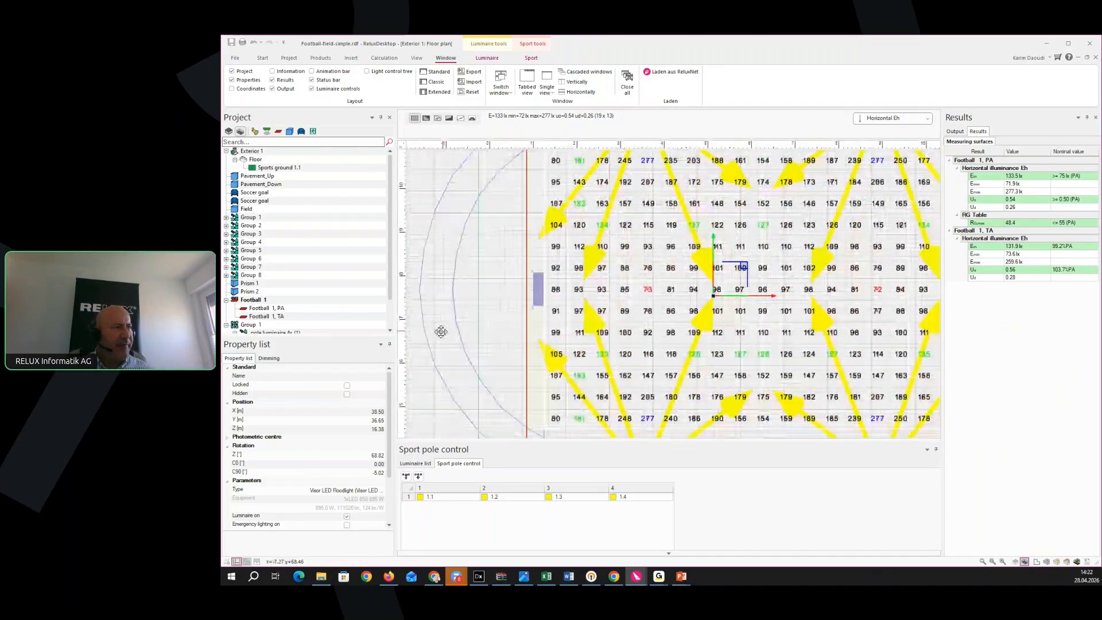
scroll(506, 340, down, 2)
scroll(476, 339, up, 1)
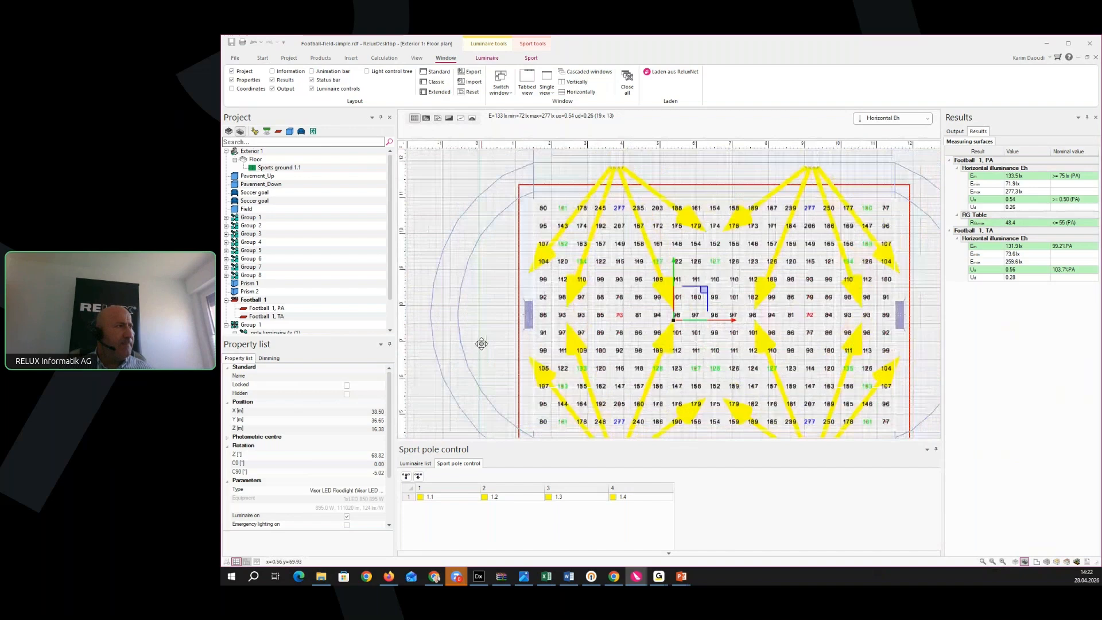
click(263, 58)
Switch to the 3D stadium view, orbit to a low frontal angle, and launch real-time rendering
click(284, 81)
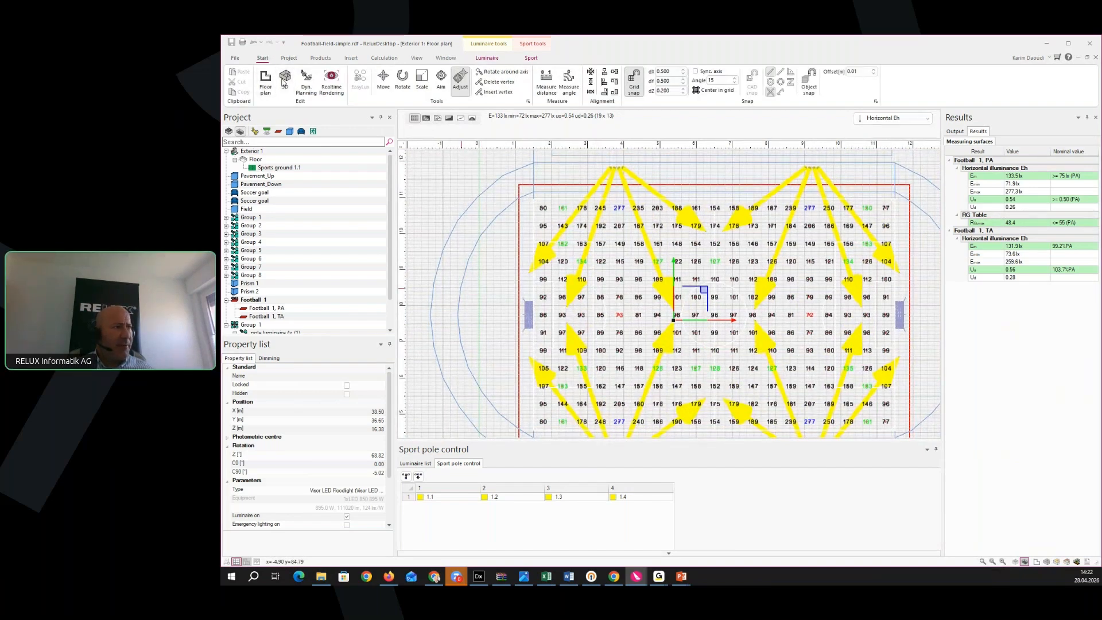
scroll(609, 326, down, 6)
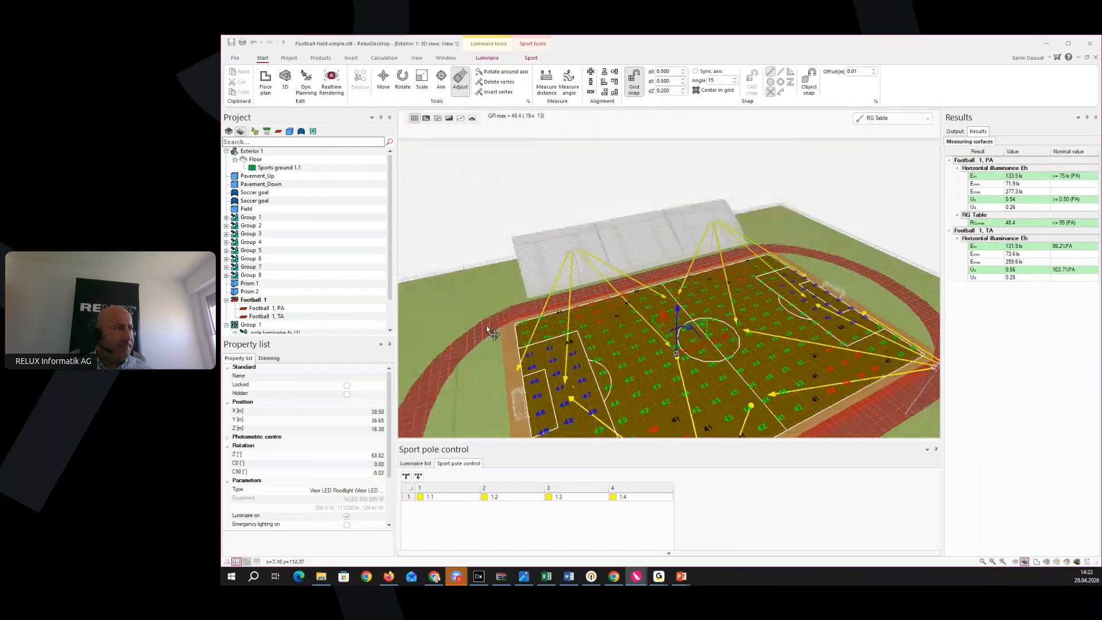
middle_drag(604, 323, 632, 371)
scroll(592, 336, up, 3)
scroll(620, 356, up, 2)
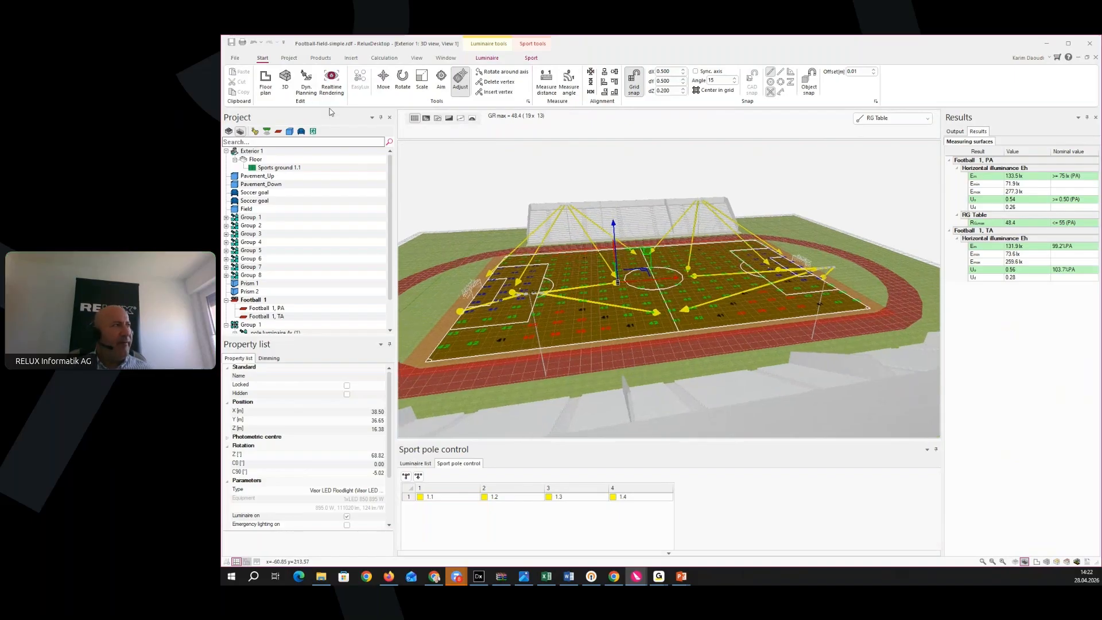
click(331, 91)
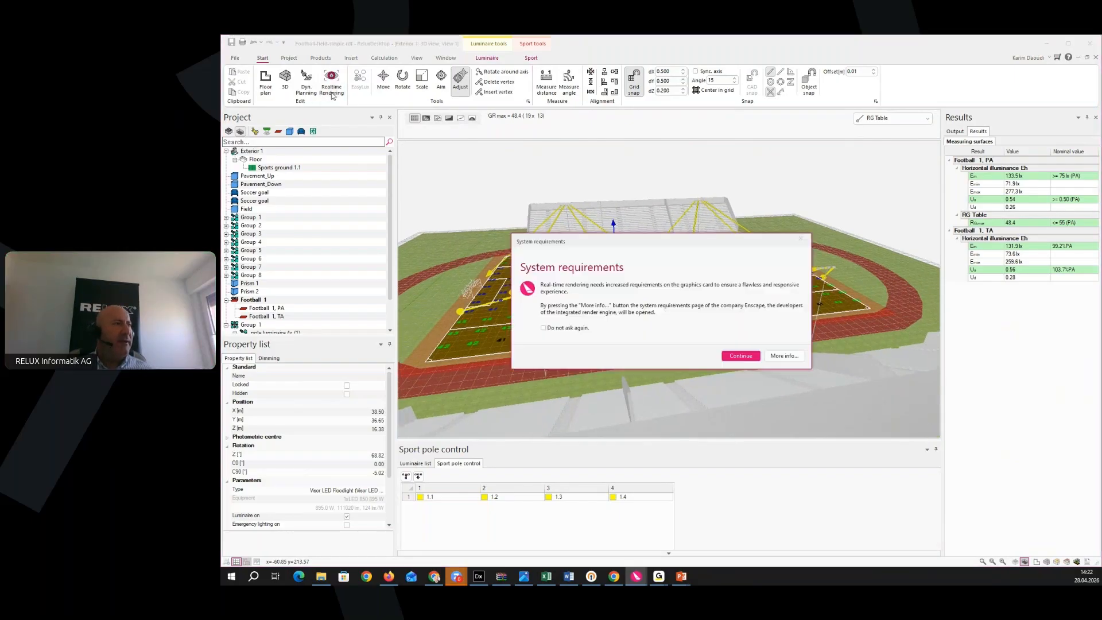
Continue past the graphics requirements notice to open the stadium in Enscape
click(728, 356)
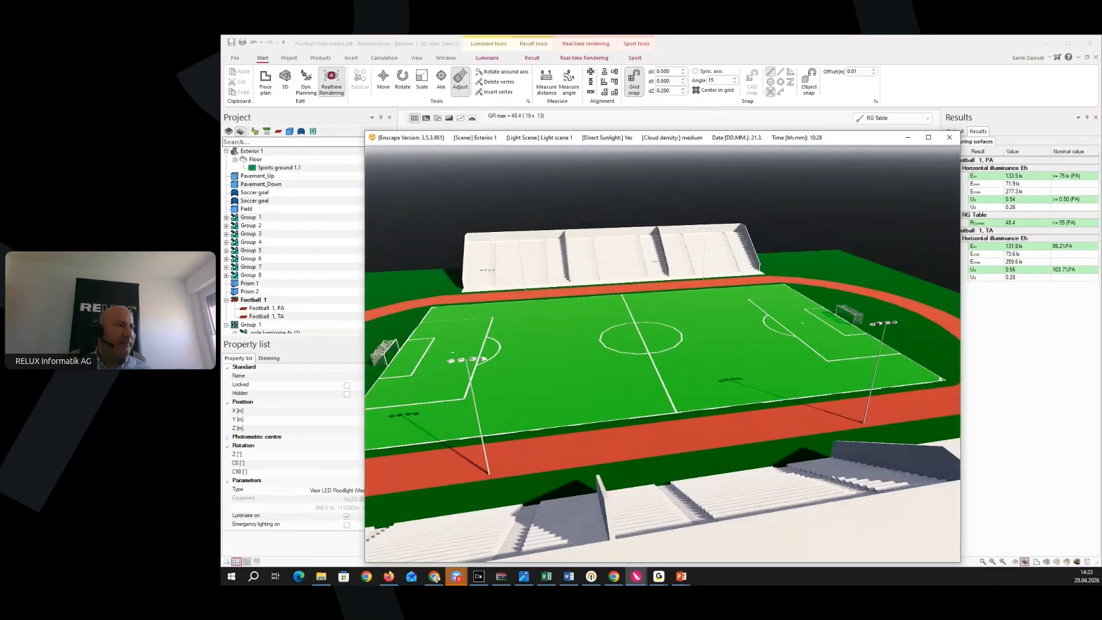
Tilt and turn the Enscape camera, and move the time of day to about 21:55
drag(615, 382, 630, 469)
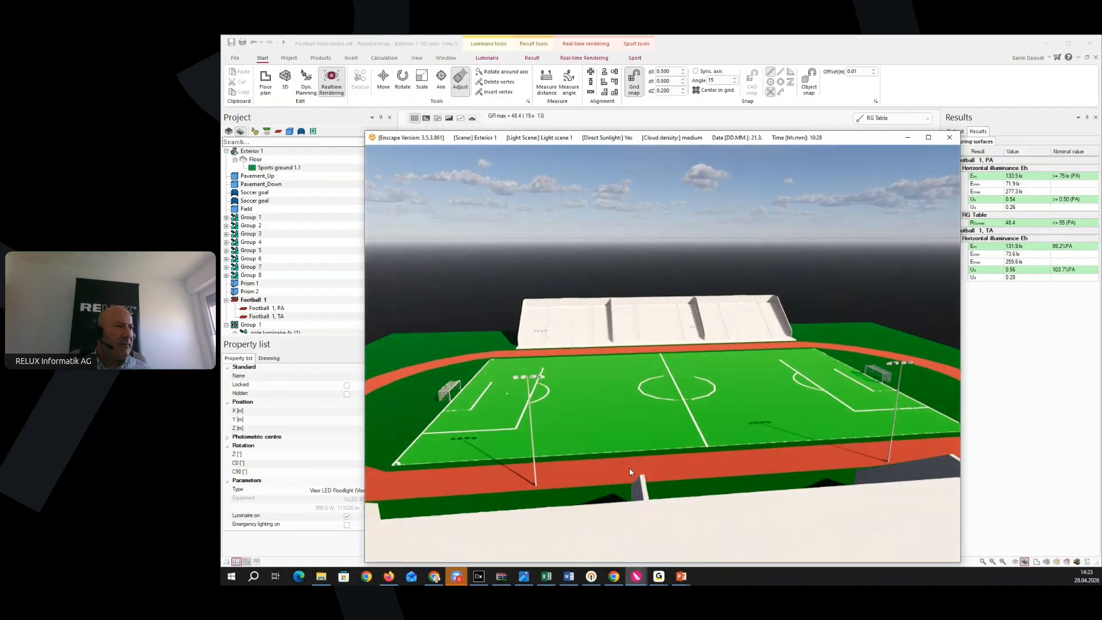
scroll(637, 498, up, 2)
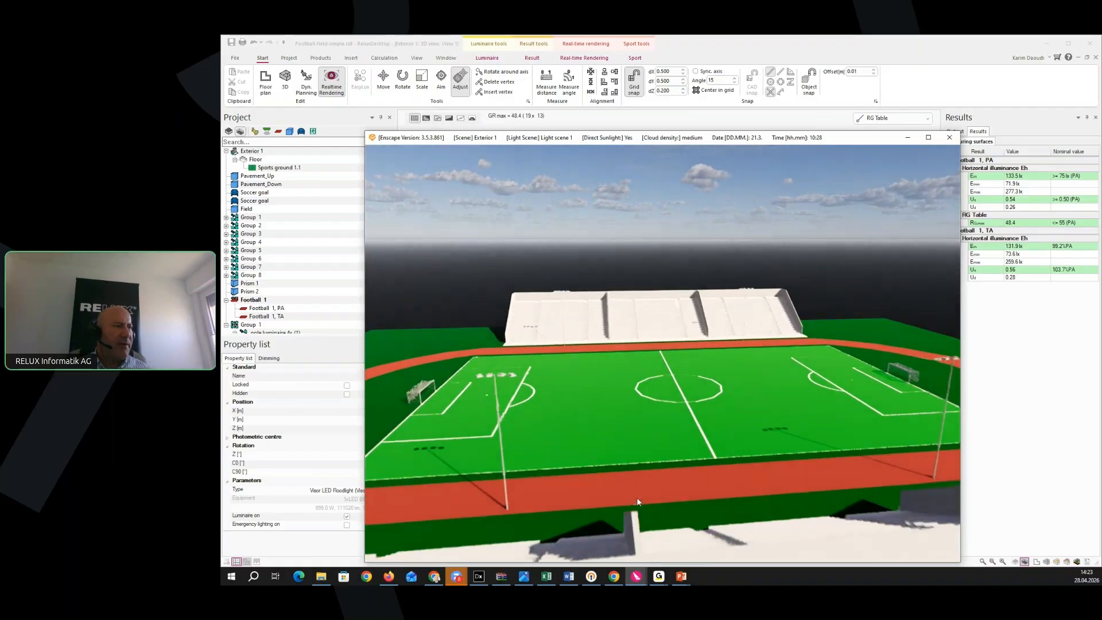
drag(643, 509, 628, 506)
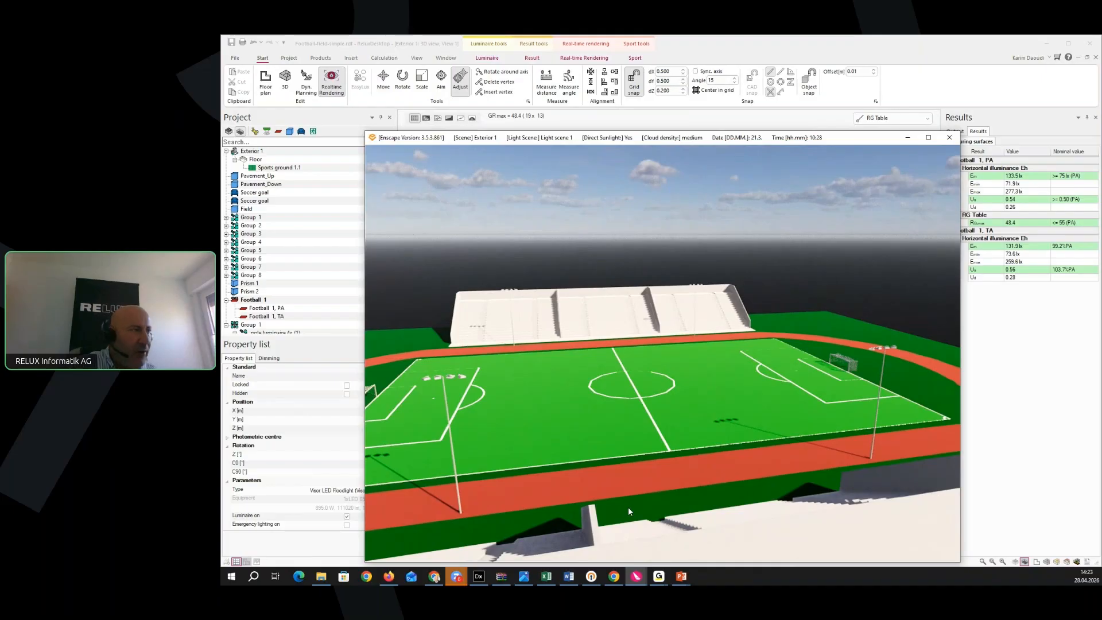
key(u)
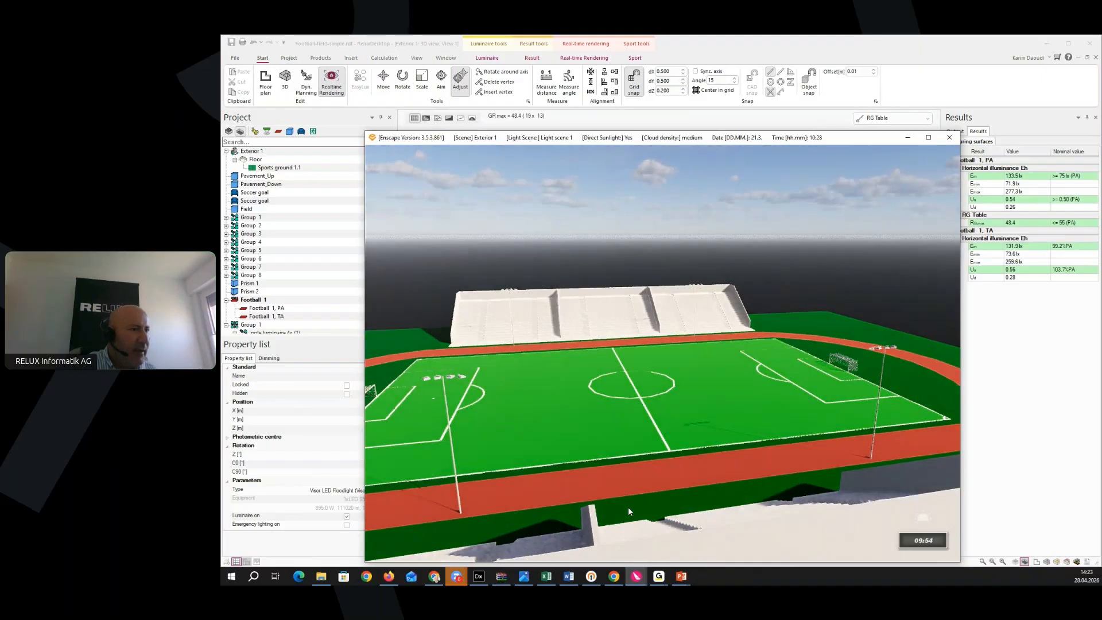
key(u)
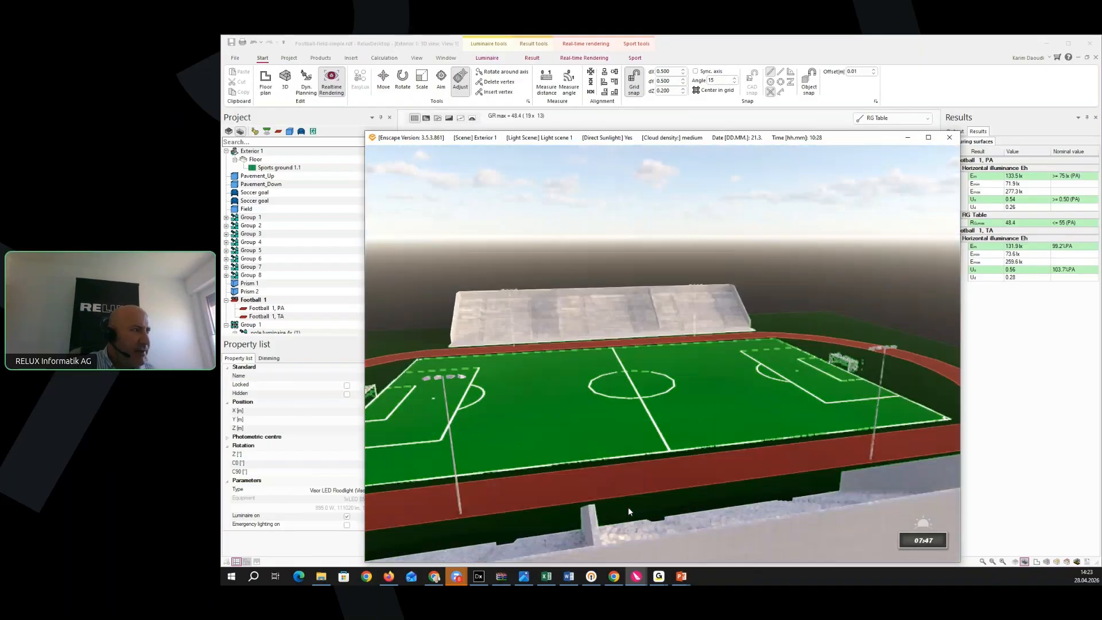
key(u)
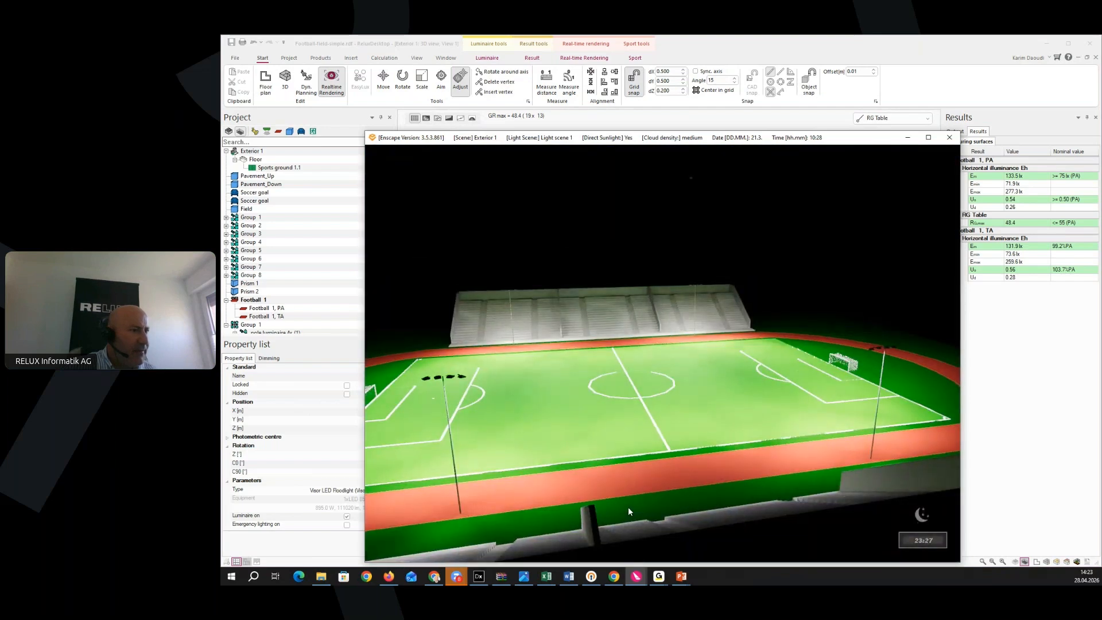
key(u)
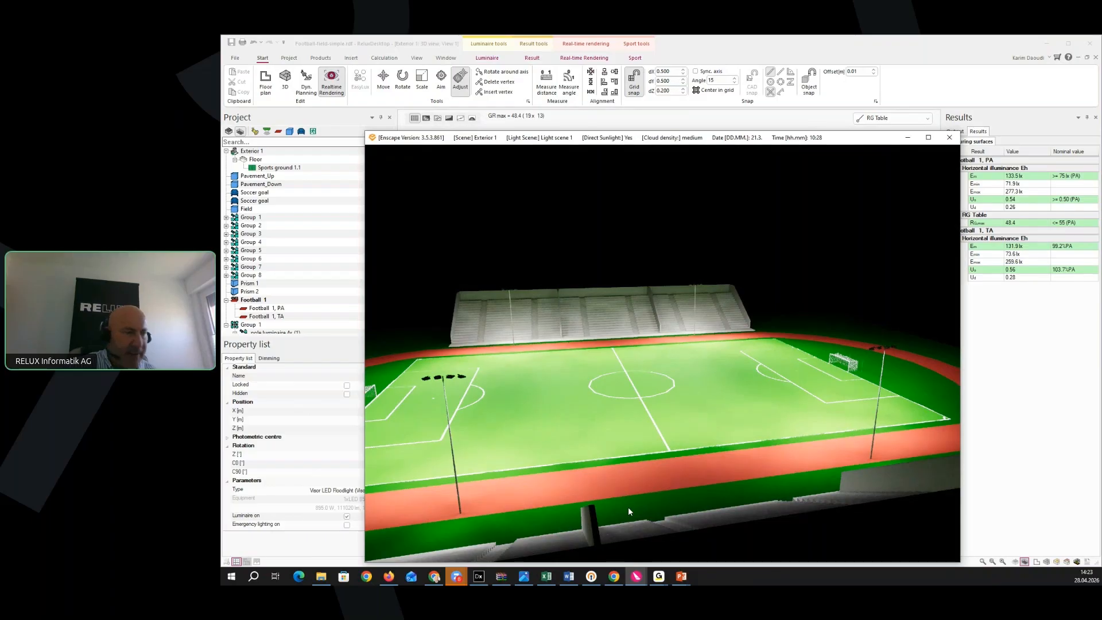
key(i)
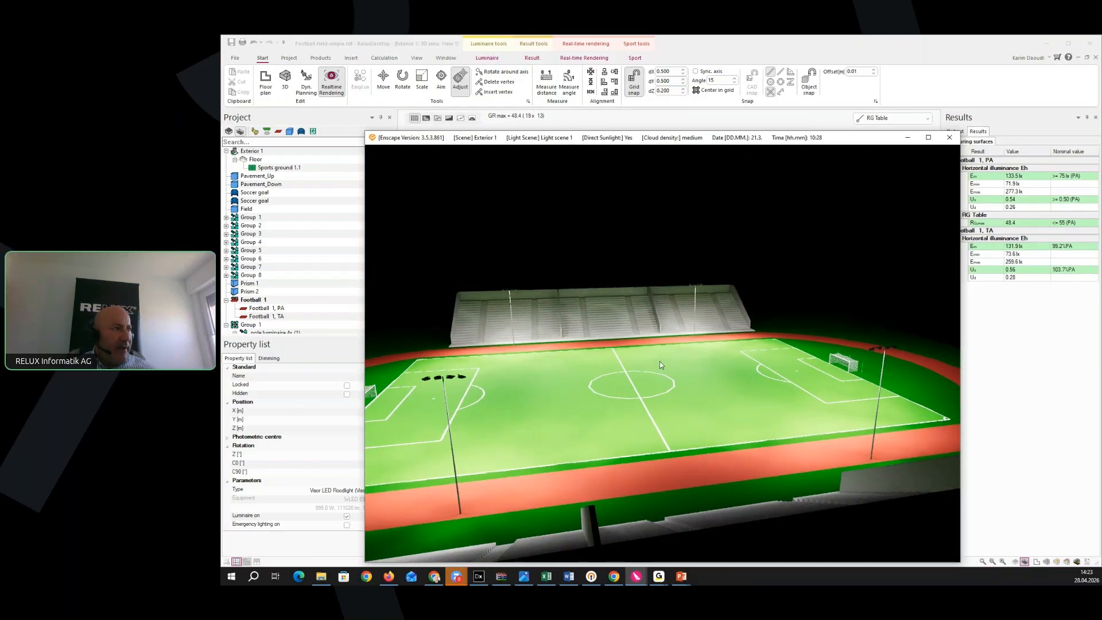
drag(660, 362, 660, 360)
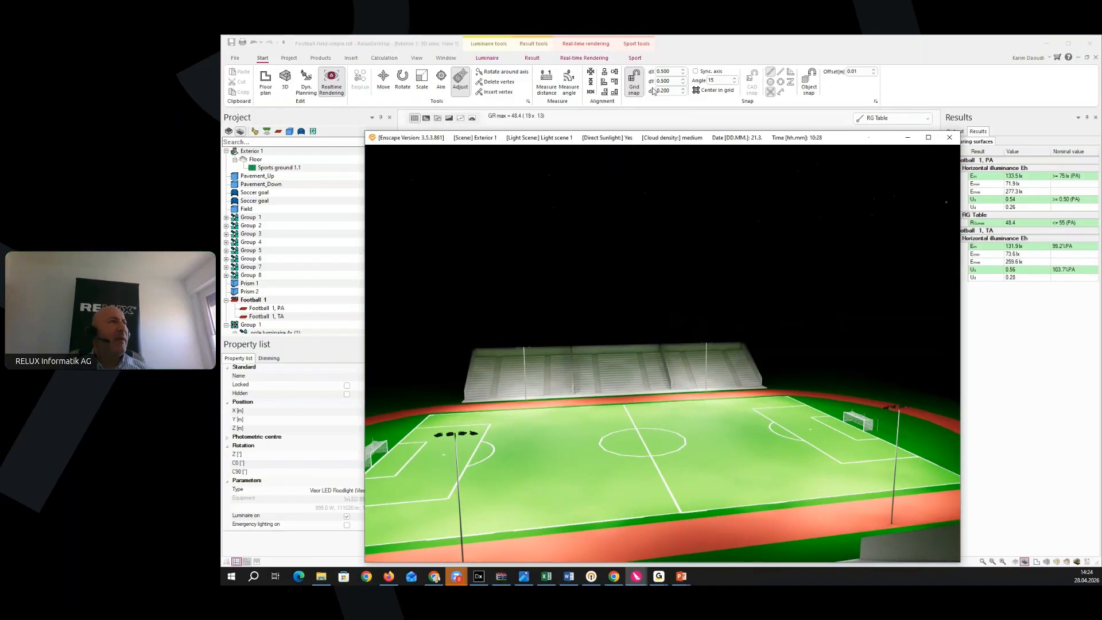
Capture the night rendering as a 3D luminance image and show the output documents list
click(578, 63)
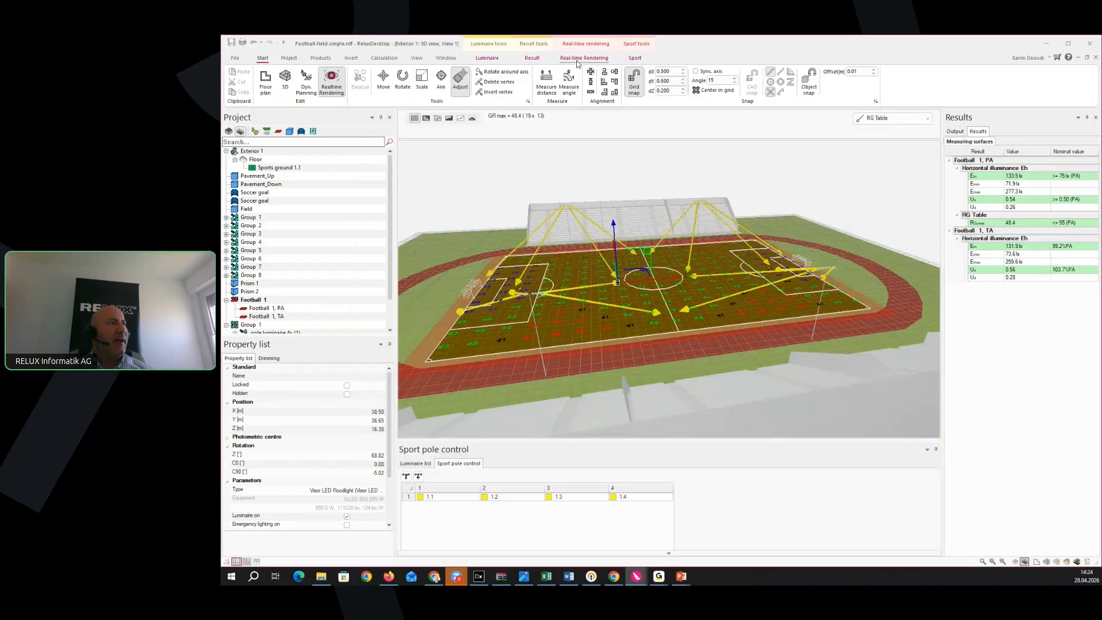
click(571, 60)
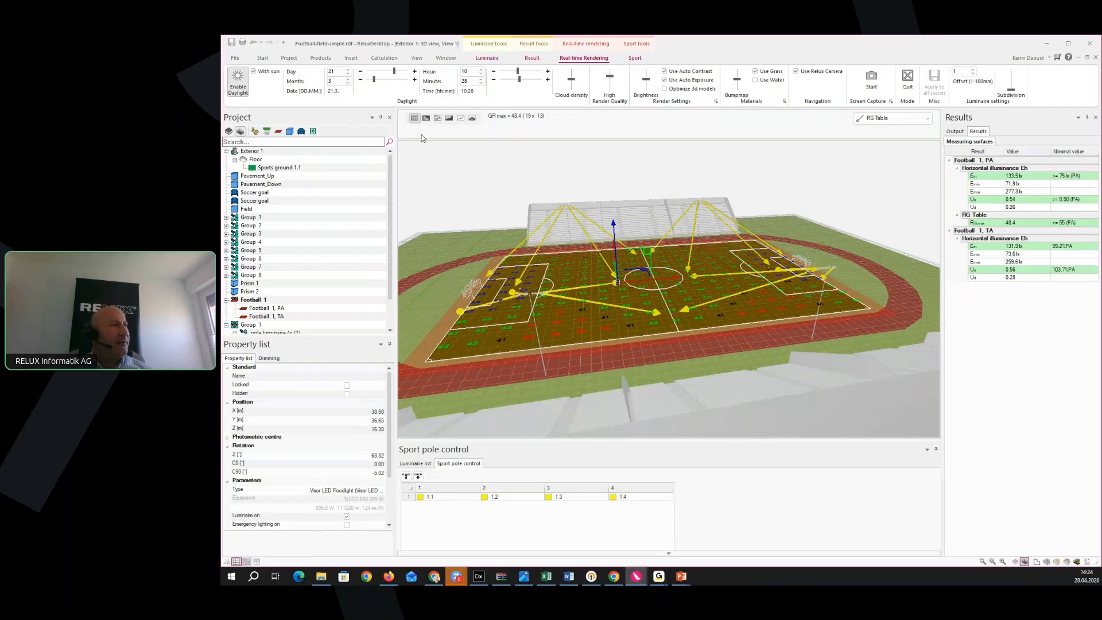
click(871, 86)
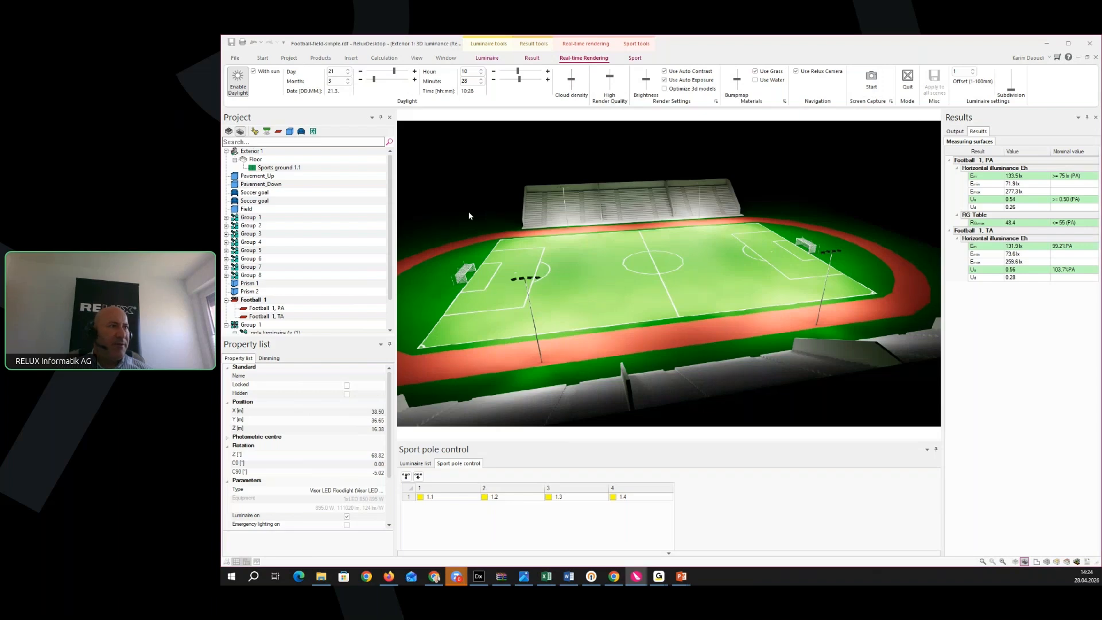
click(954, 132)
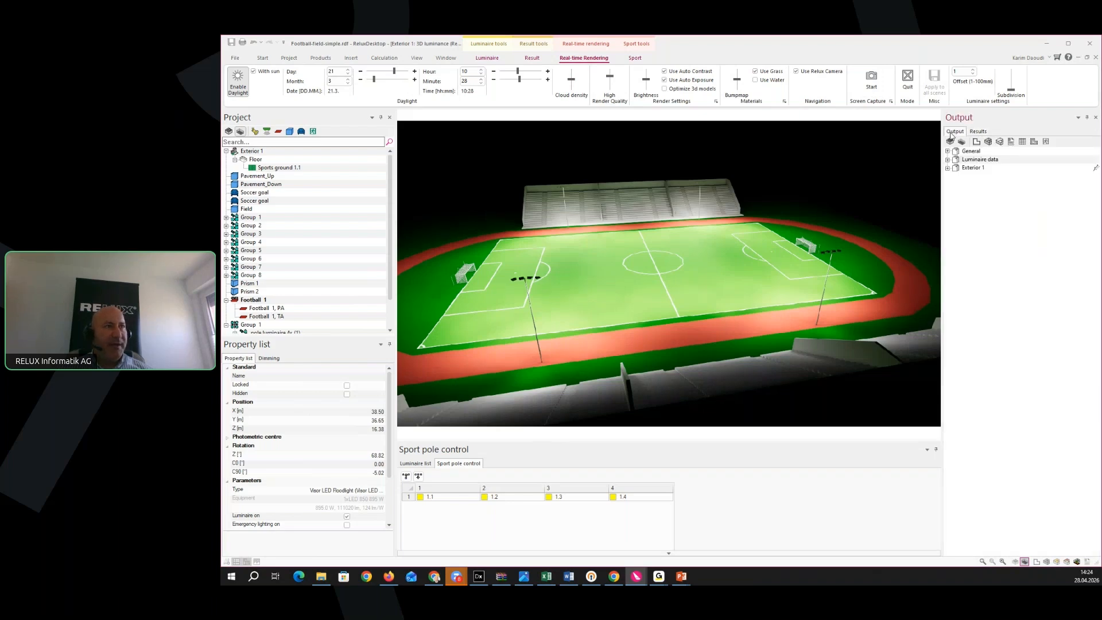
Open Exterior 1 > Calculation results > Result overview > Football 1 (PA Em 133 lx, U0 0.54, RG 48.4)
click(948, 168)
click(956, 193)
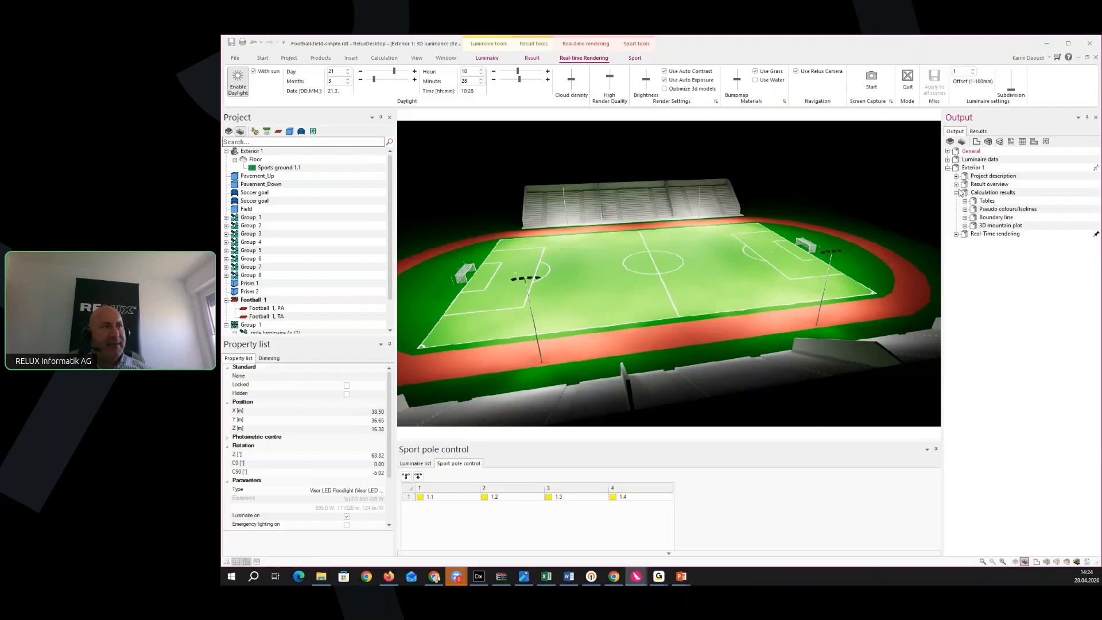
click(956, 184)
click(991, 209)
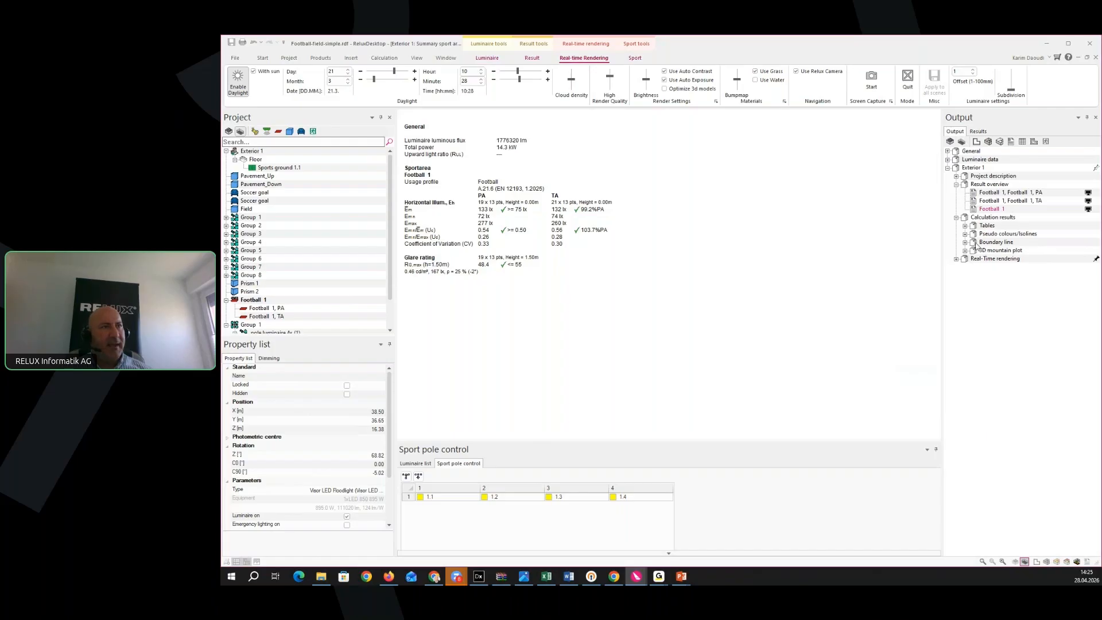
Review the PA glare rating table, PA false-colour illuminance plot and Variable view 1 rendering
click(965, 226)
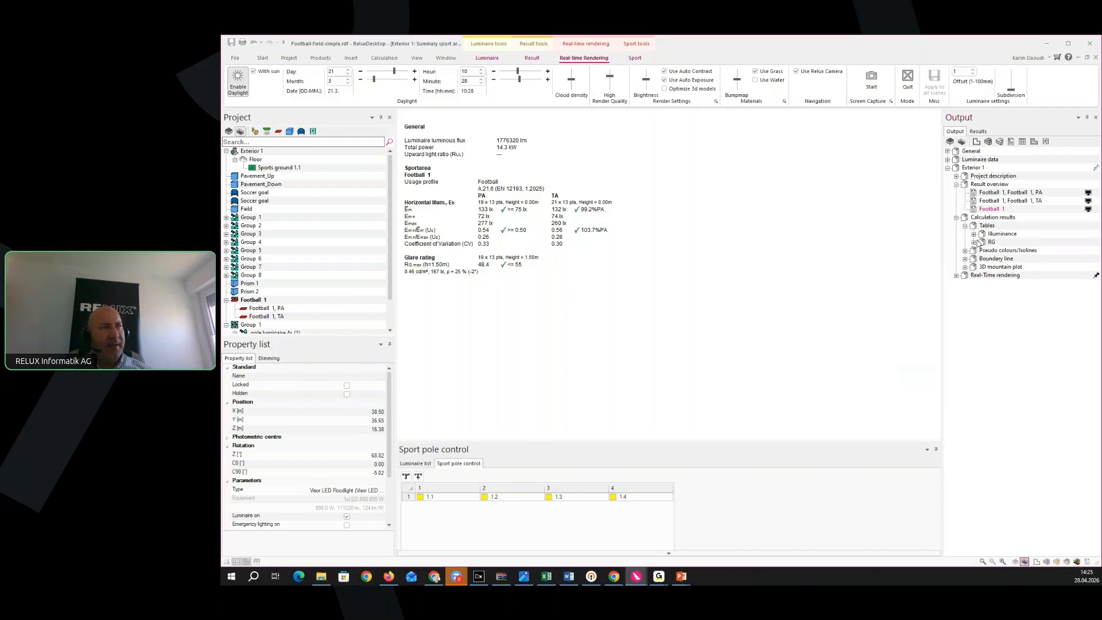
click(975, 242)
click(1005, 251)
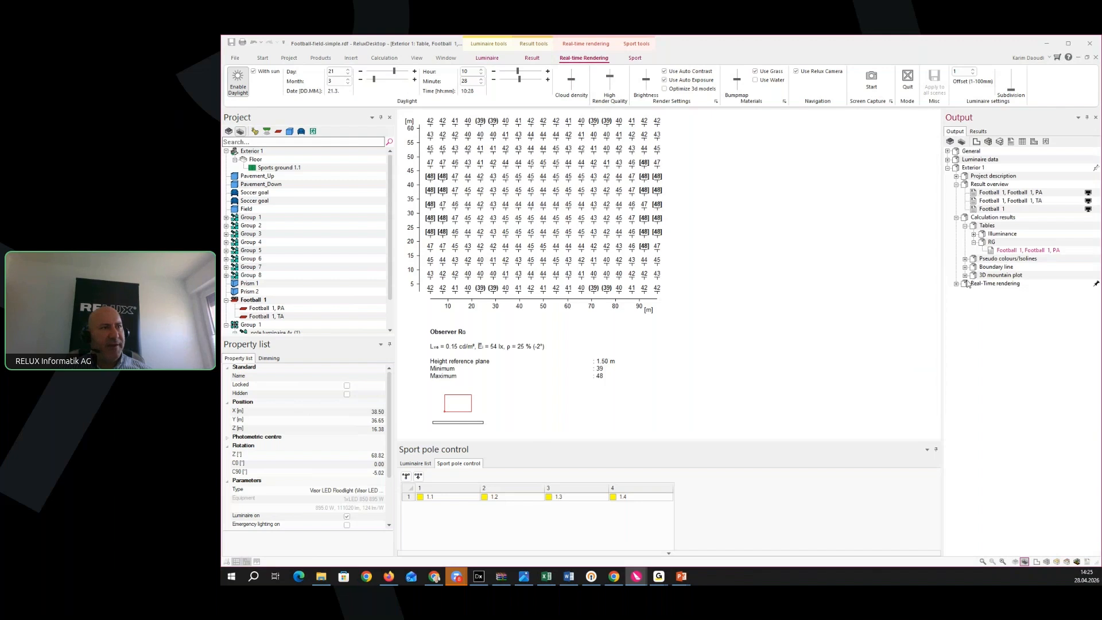
click(966, 259)
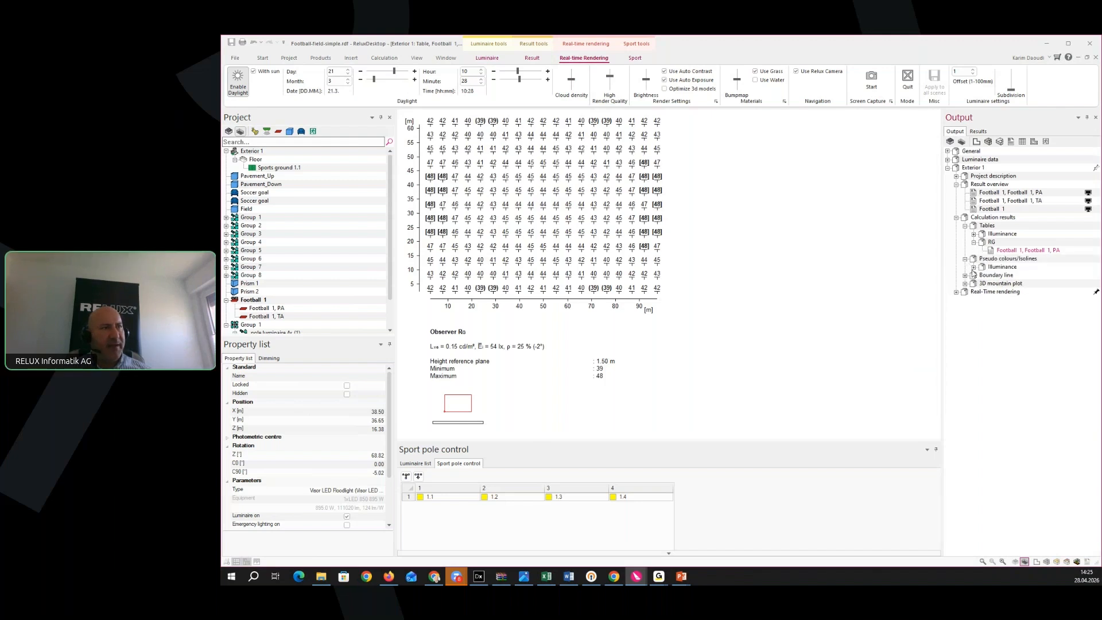
click(974, 267)
click(1021, 276)
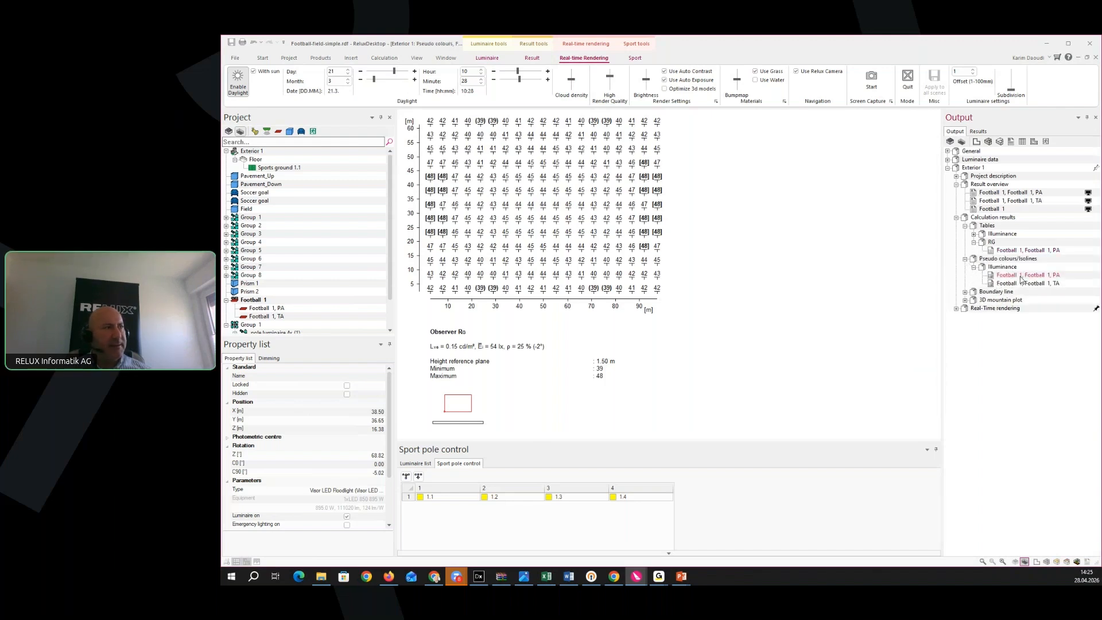
click(957, 309)
click(966, 317)
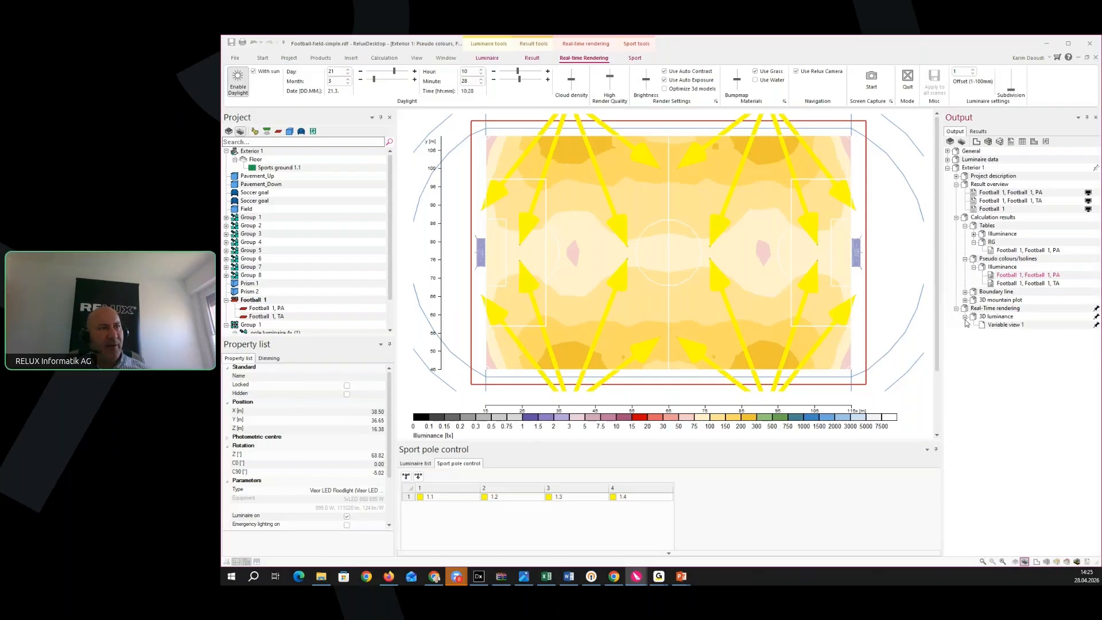
click(1005, 330)
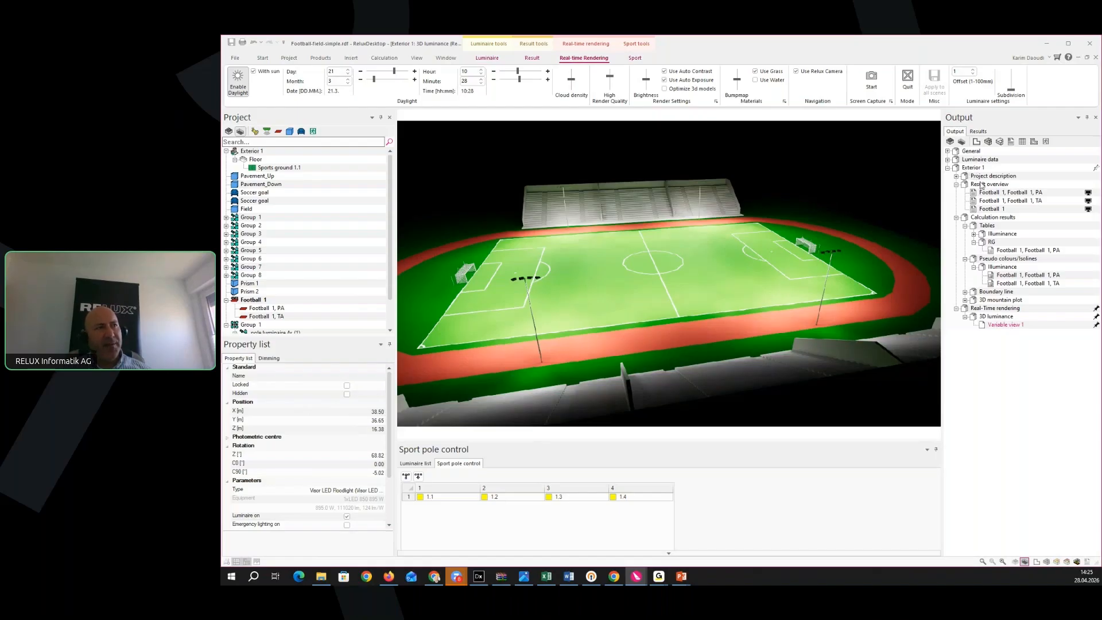
Open the luminaire list report for all 16 Visor LED Floodlights
click(948, 161)
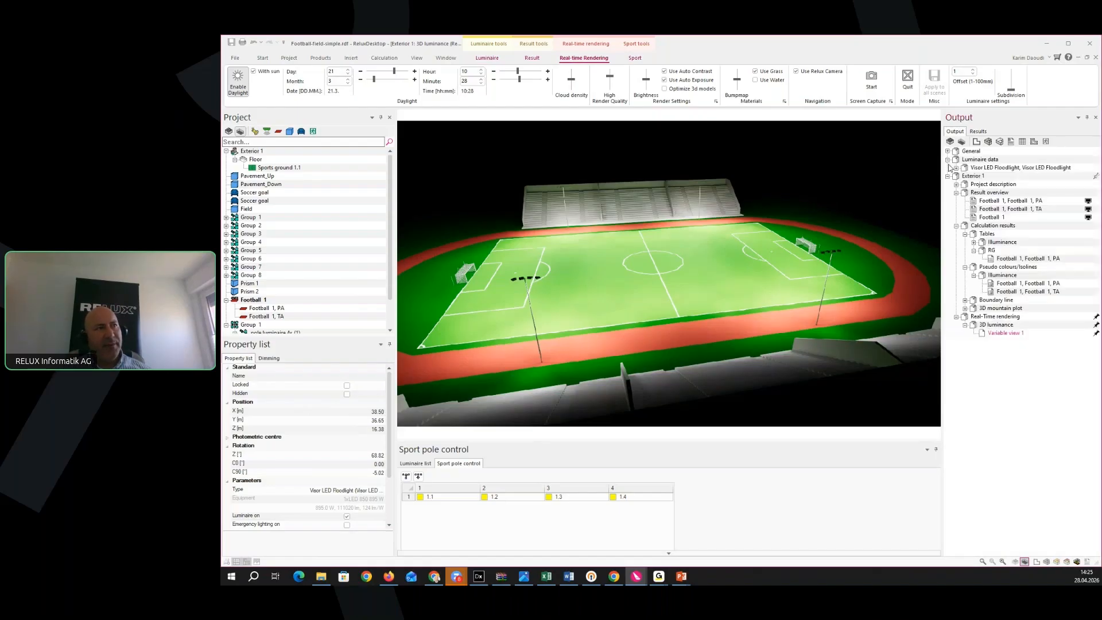
click(957, 184)
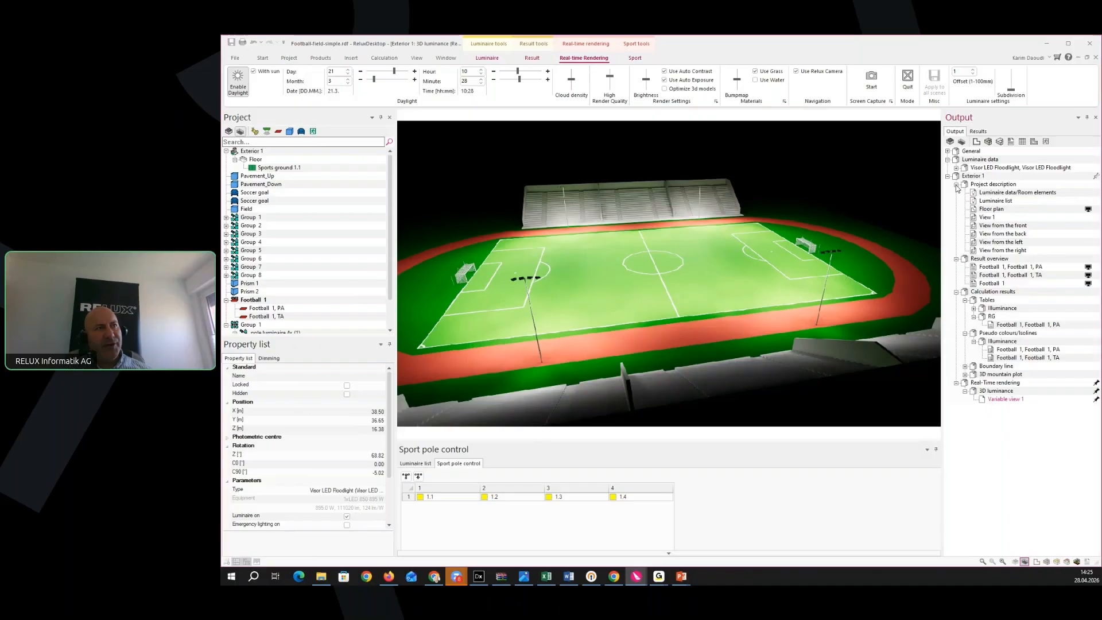
click(999, 201)
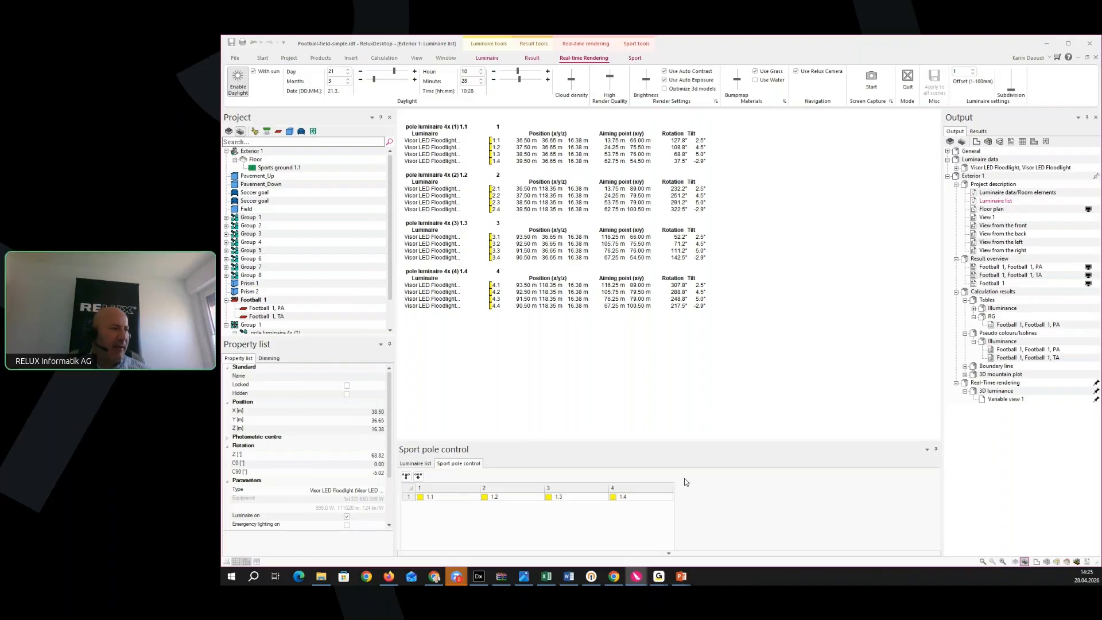
Switch to the two-class football project, centre the field on the floor plan and clear the floodlight selection
mouse_move(640, 581)
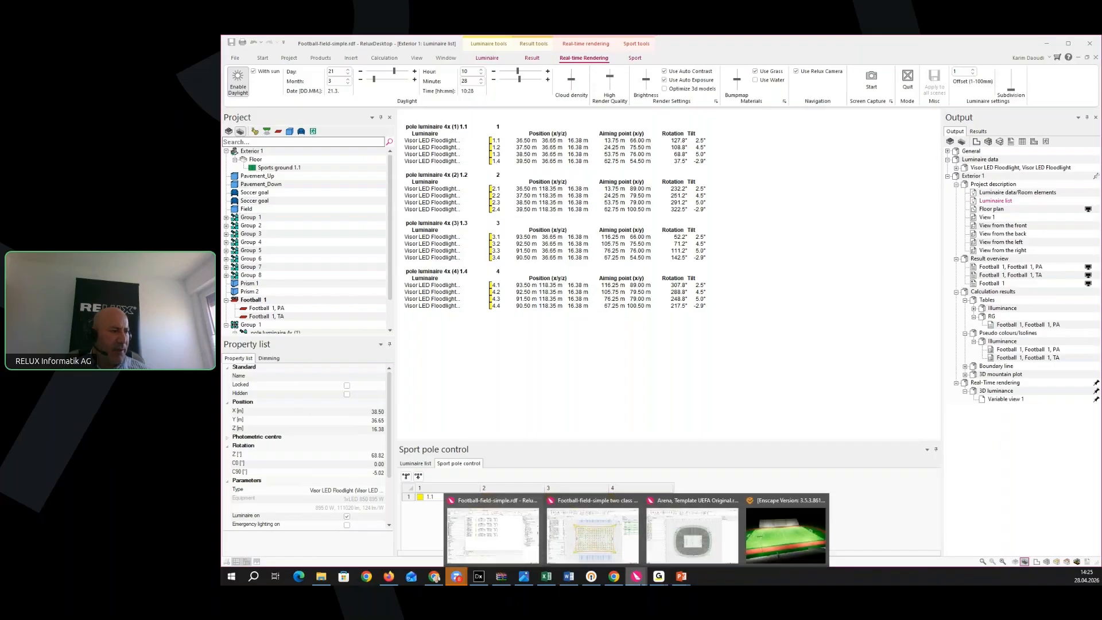
click(610, 529)
mouse_move(755, 446)
middle_down()
mouse_move(780, 415)
mouse_move(748, 431)
middle_up()
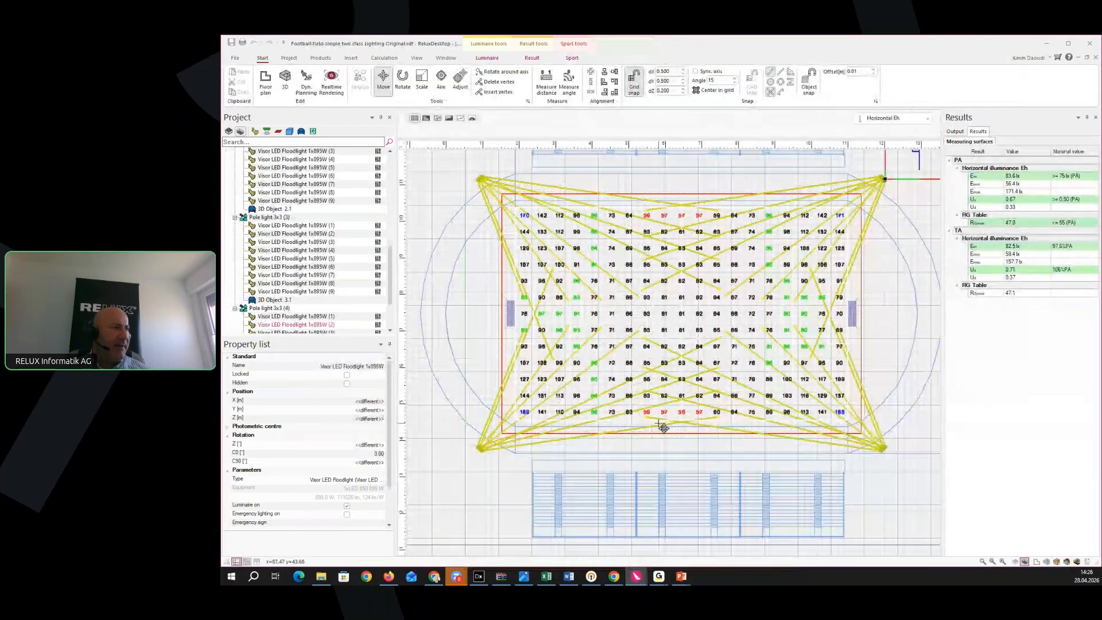
scroll(662, 426, up, 2)
middle_drag(656, 454, 666, 481)
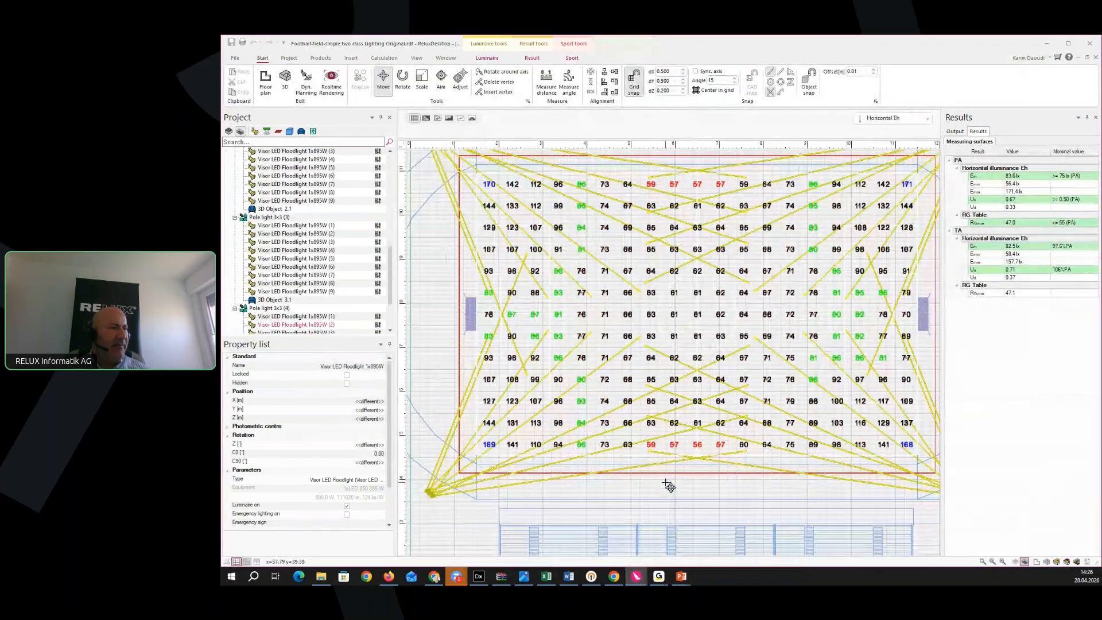
scroll(666, 482, down, 5)
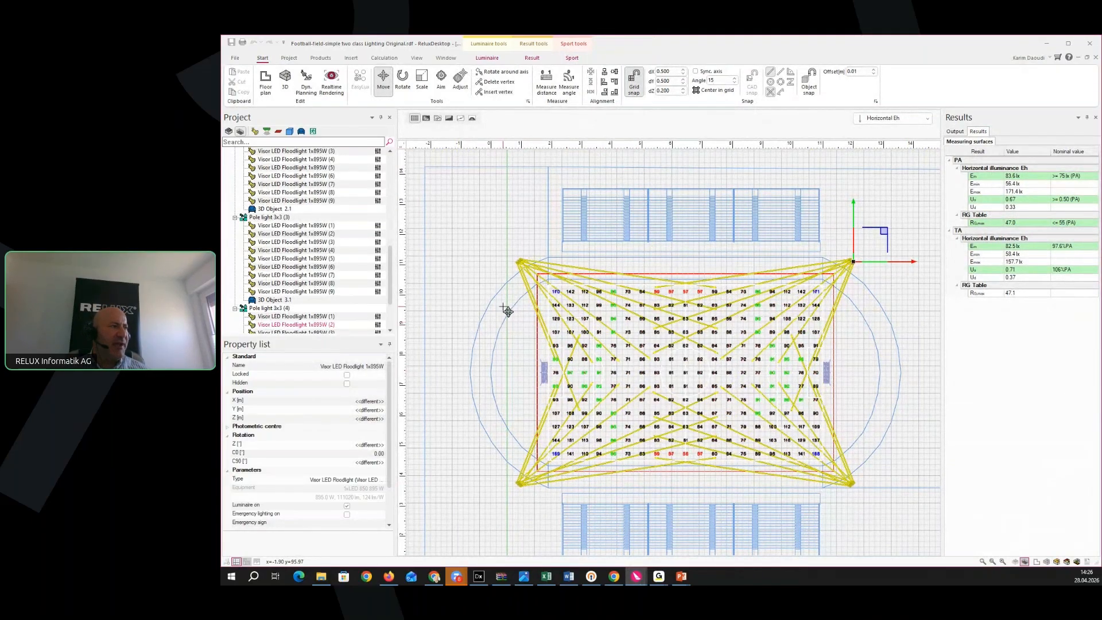
scroll(512, 280, up, 4)
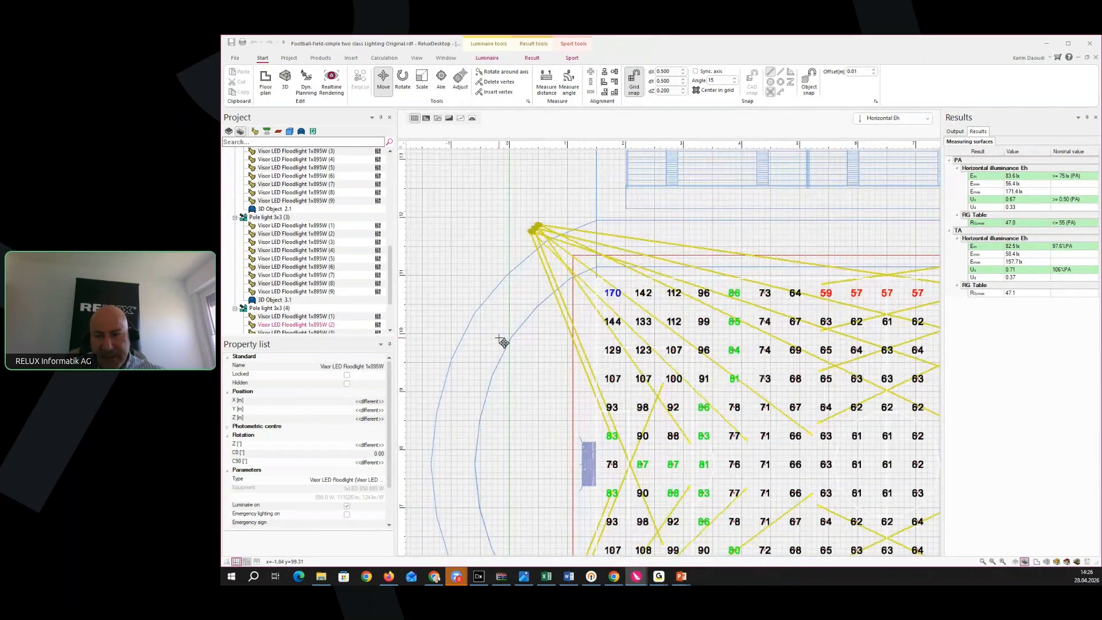
click(503, 345)
Set the floor plan's font size and luminaire arrow size to 0.90 in Symbol scaling
right_click(436, 325)
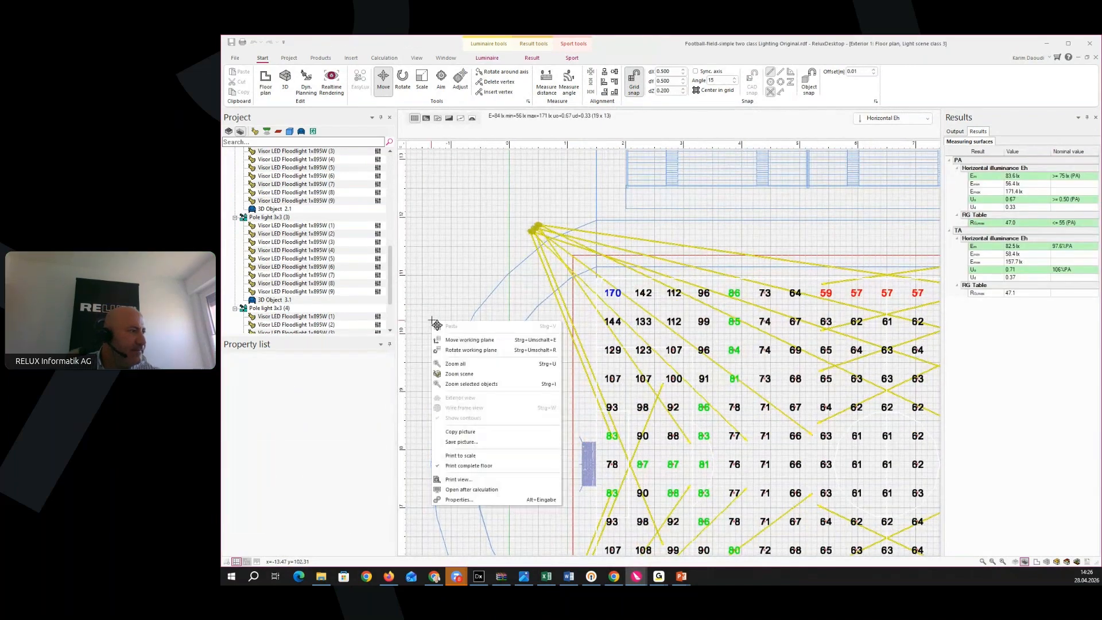
click(472, 503)
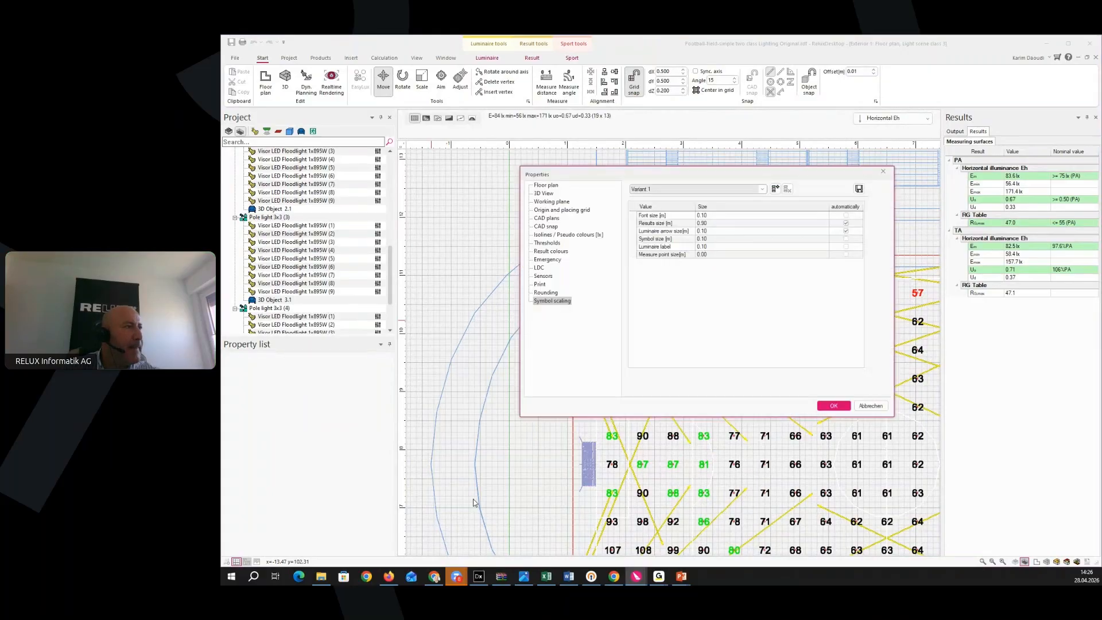
click(704, 216)
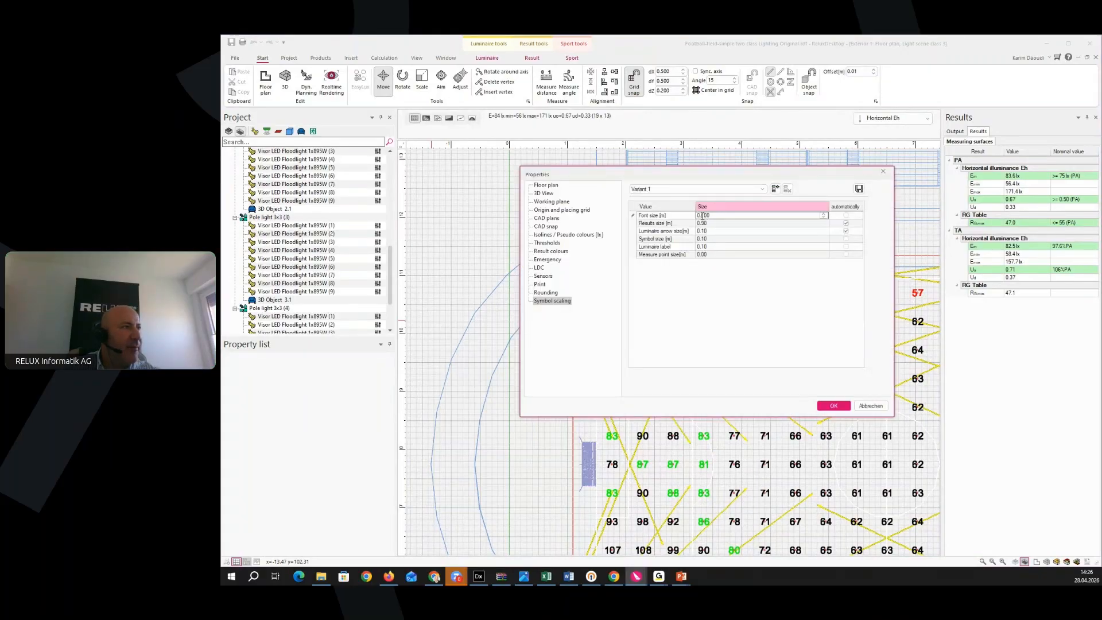
mouse_move(700, 216)
mouse_down()
mouse_move(739, 216)
mouse_move(711, 231)
mouse_up()
text(.9)
click(703, 231)
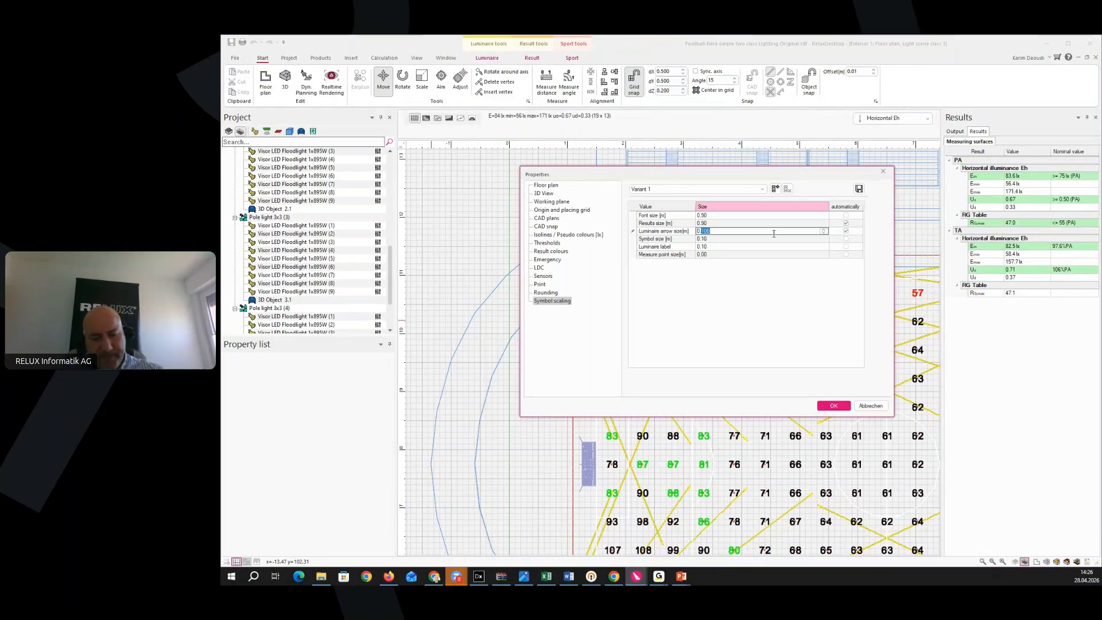
text(9)
click(839, 405)
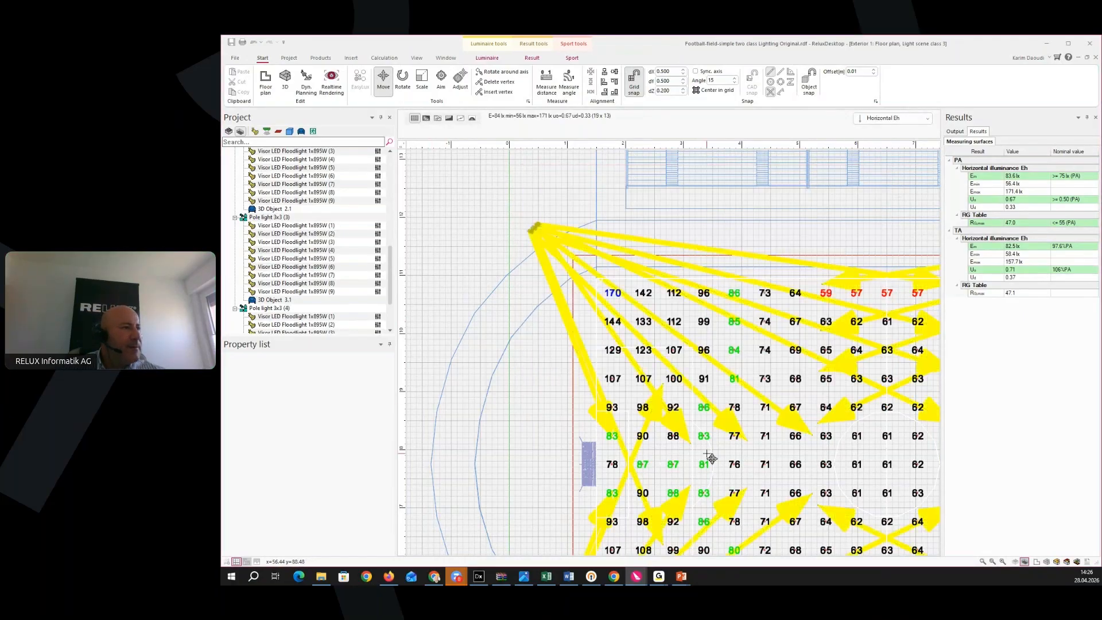
scroll(708, 452, down, 2)
middle_drag(708, 453, 623, 384)
scroll(655, 413, down, 1)
middle_drag(715, 424, 643, 456)
Turn on light control from the Sport tools, answering Nein to keep the light scenes
click(229, 132)
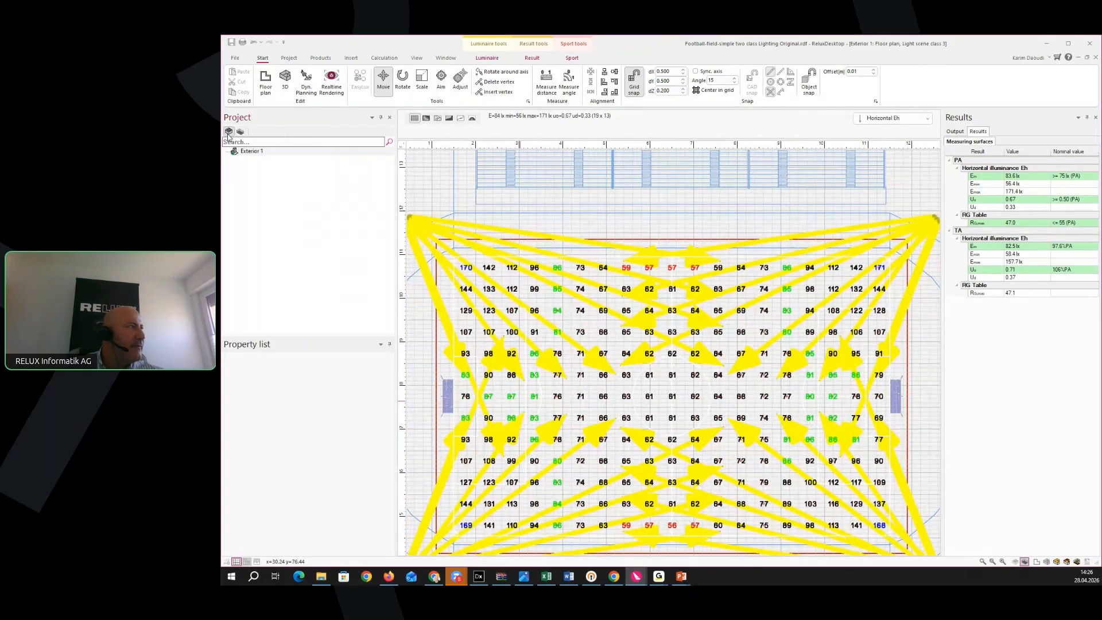
click(573, 58)
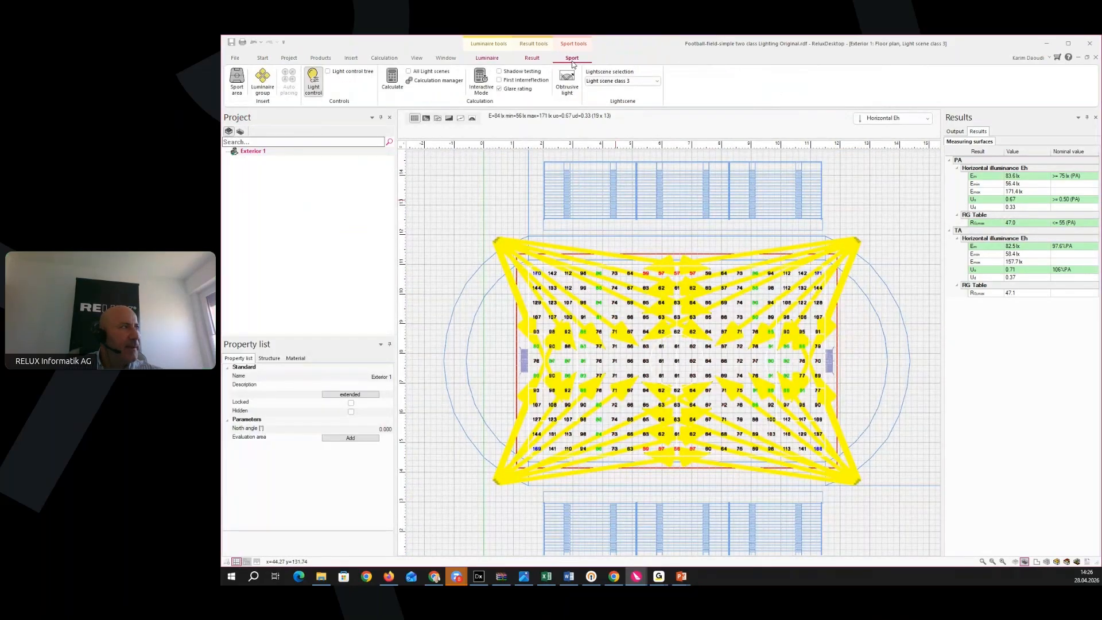
click(314, 91)
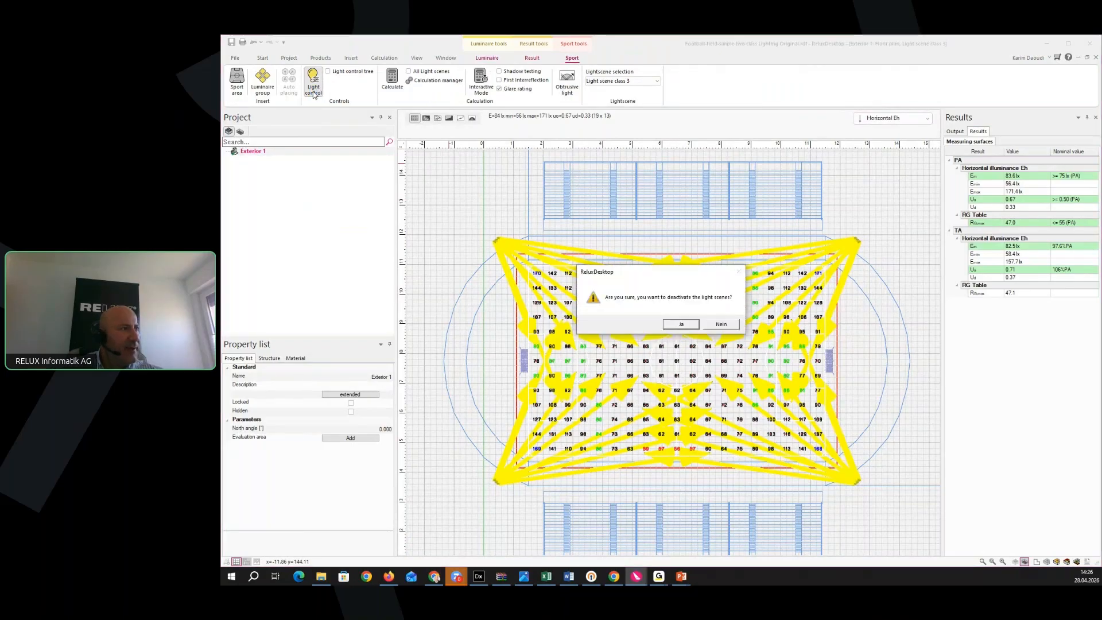
click(721, 325)
Show the floor plan results for light scene class 2, then switch back to class 3
click(657, 82)
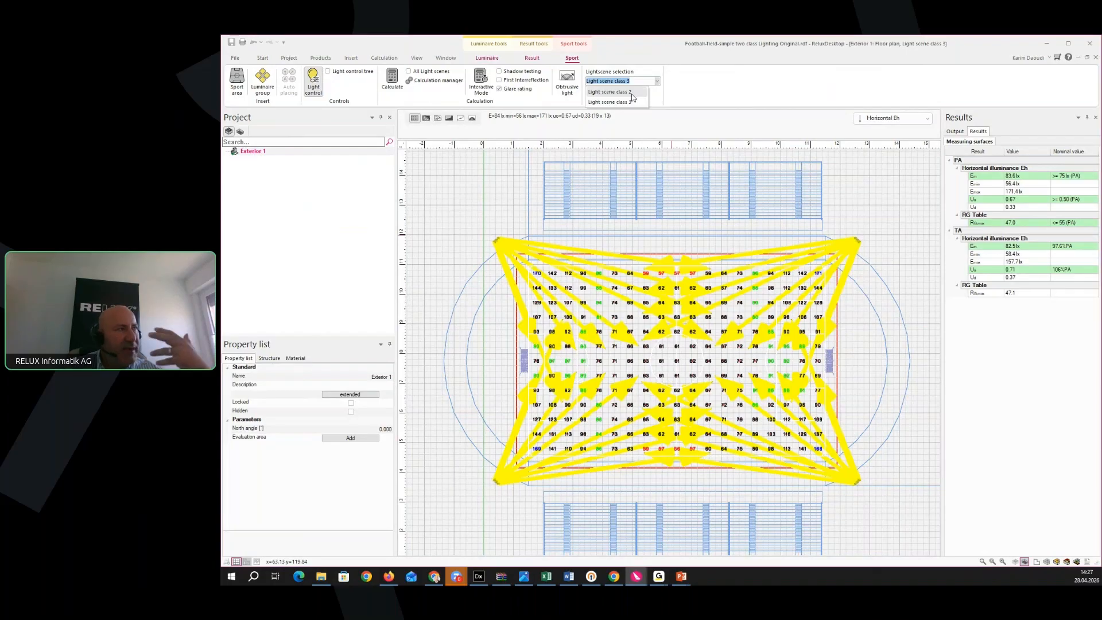
click(633, 94)
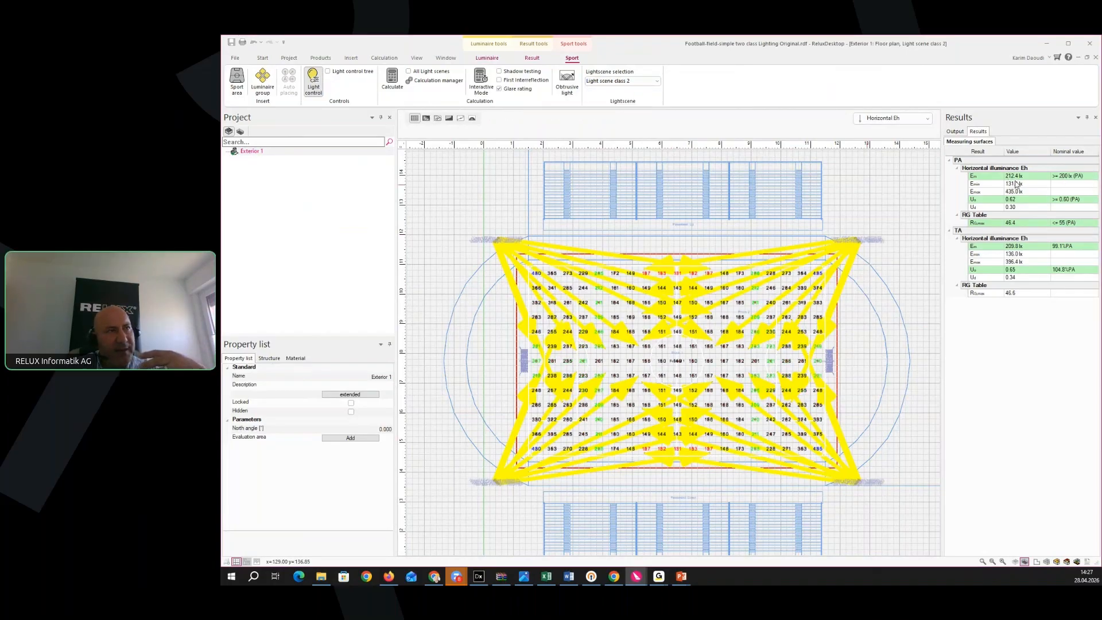
click(657, 82)
click(623, 103)
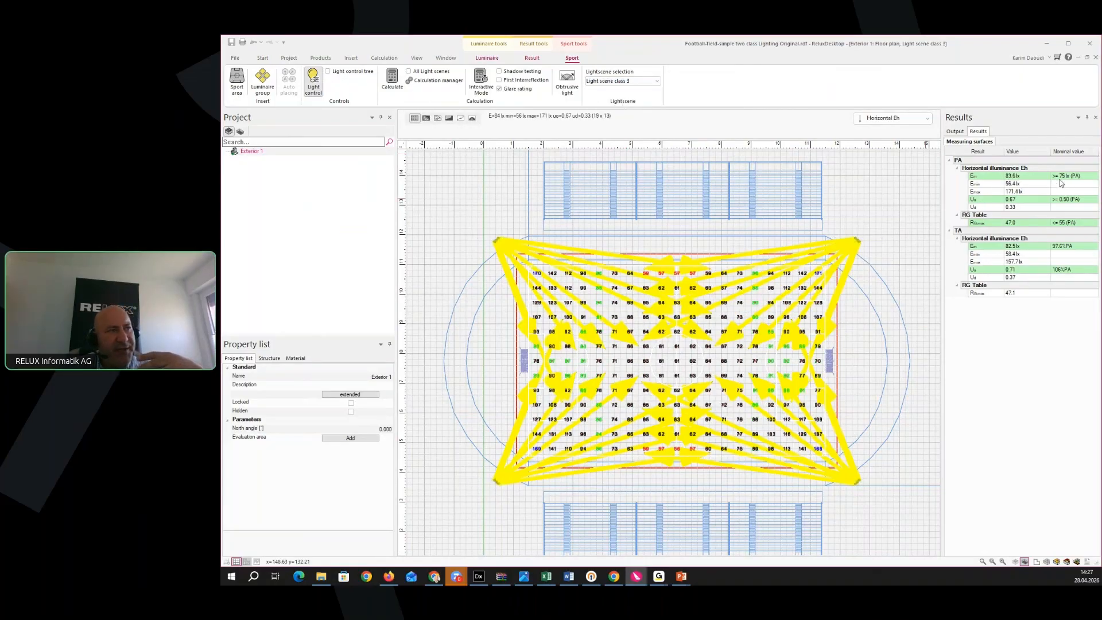
click(232, 129)
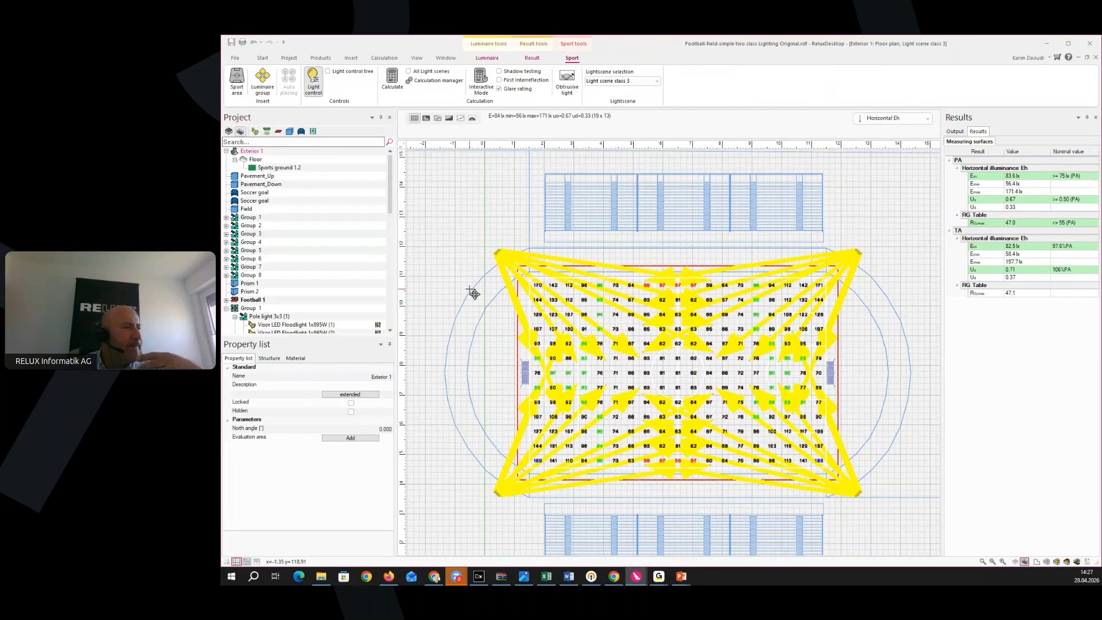
middle_drag(473, 293, 491, 272)
scroll(491, 272, down, 2)
Show the luminaire controls panel with the light scene control table for the Football 1 area
click(447, 58)
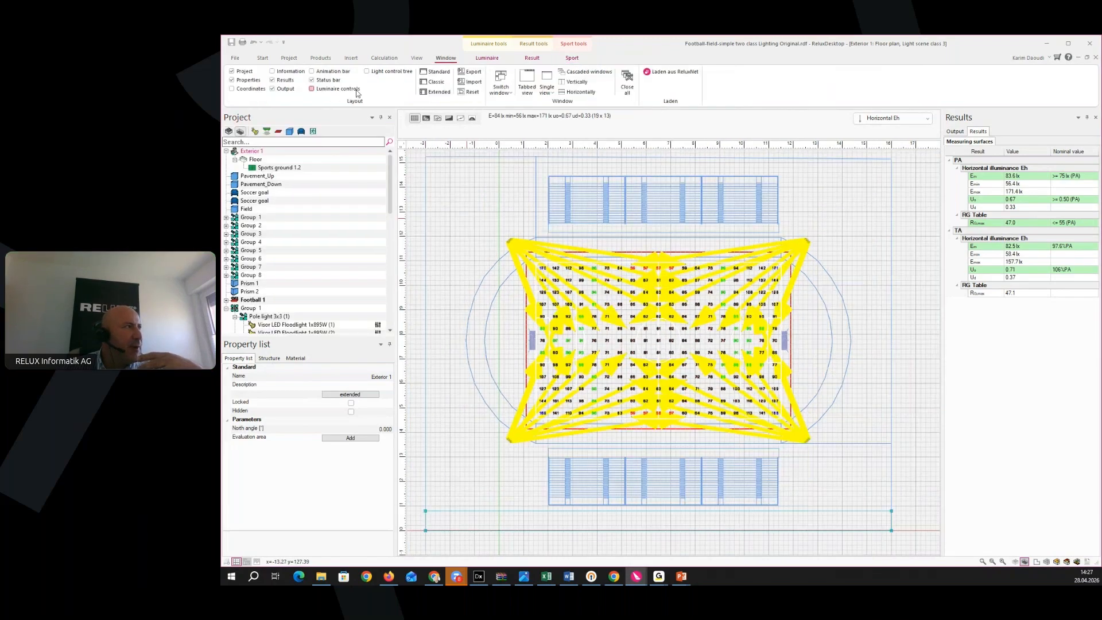
click(338, 90)
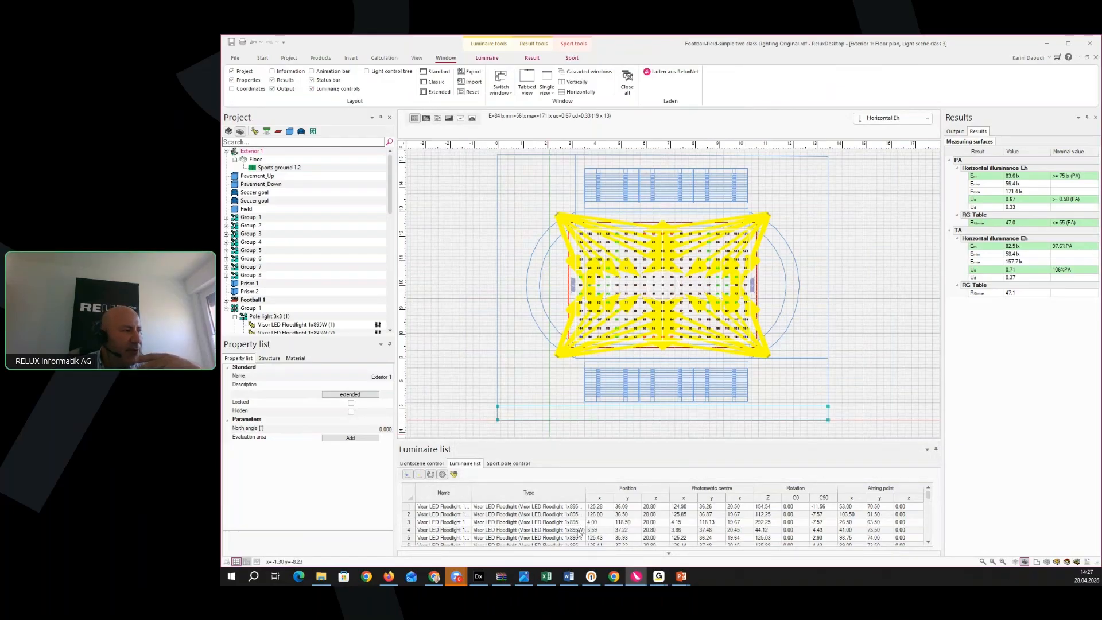
click(421, 464)
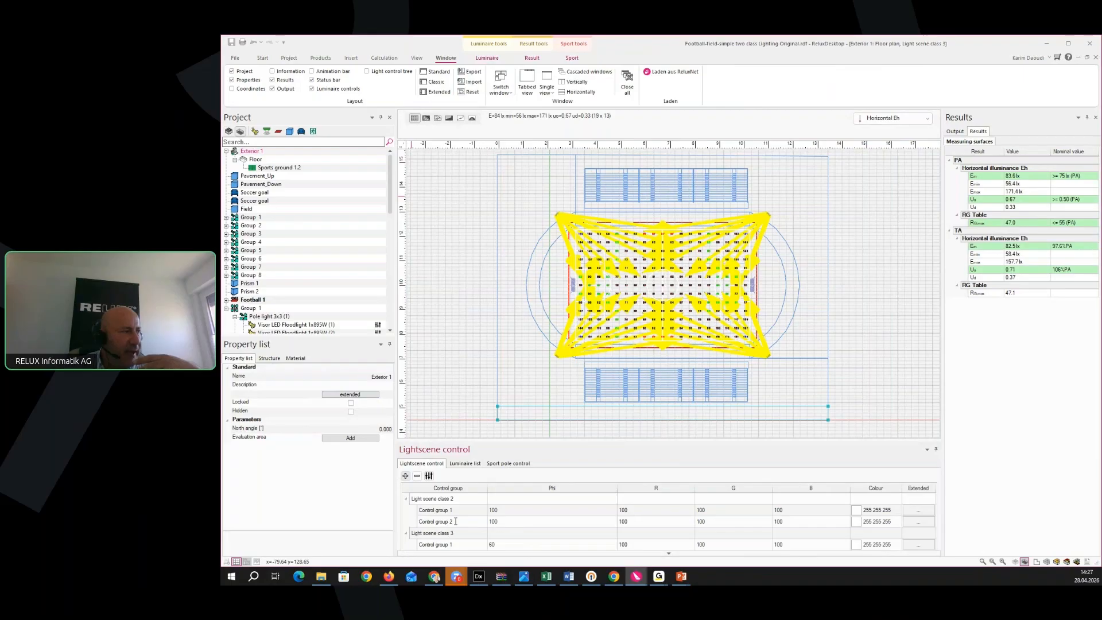
click(252, 300)
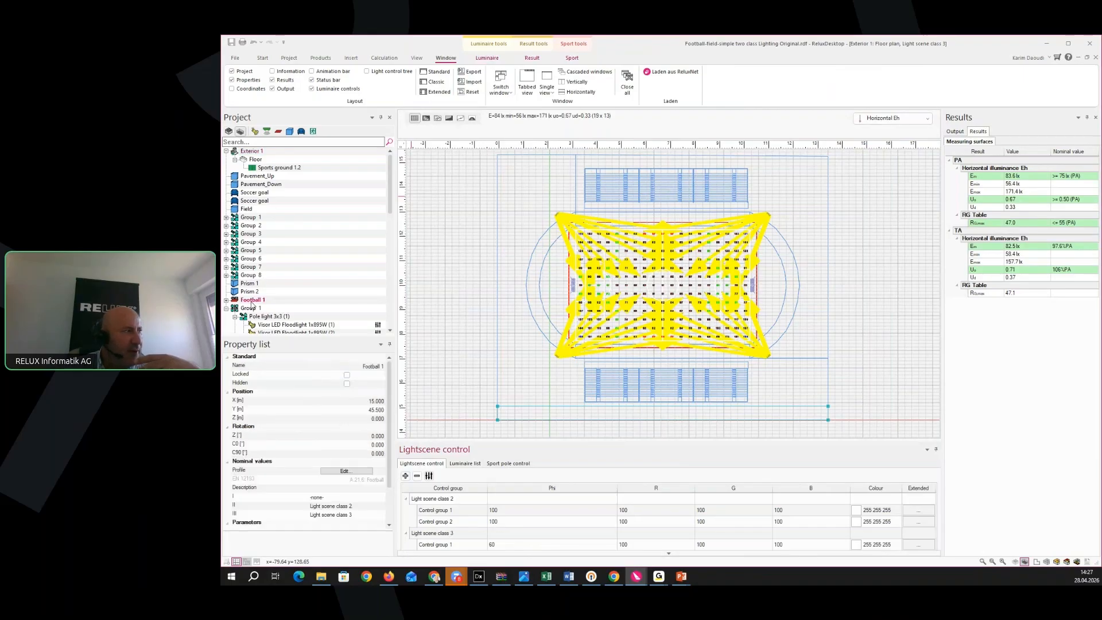
scroll(367, 483, down, 2)
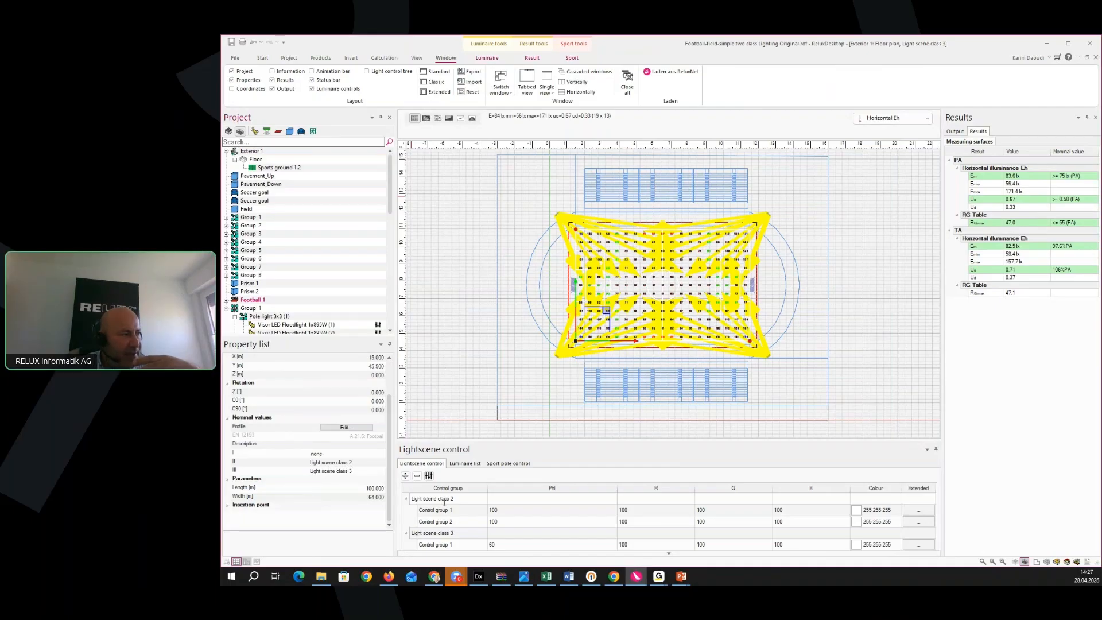
scroll(445, 503, down, 1)
scroll(457, 513, up, 1)
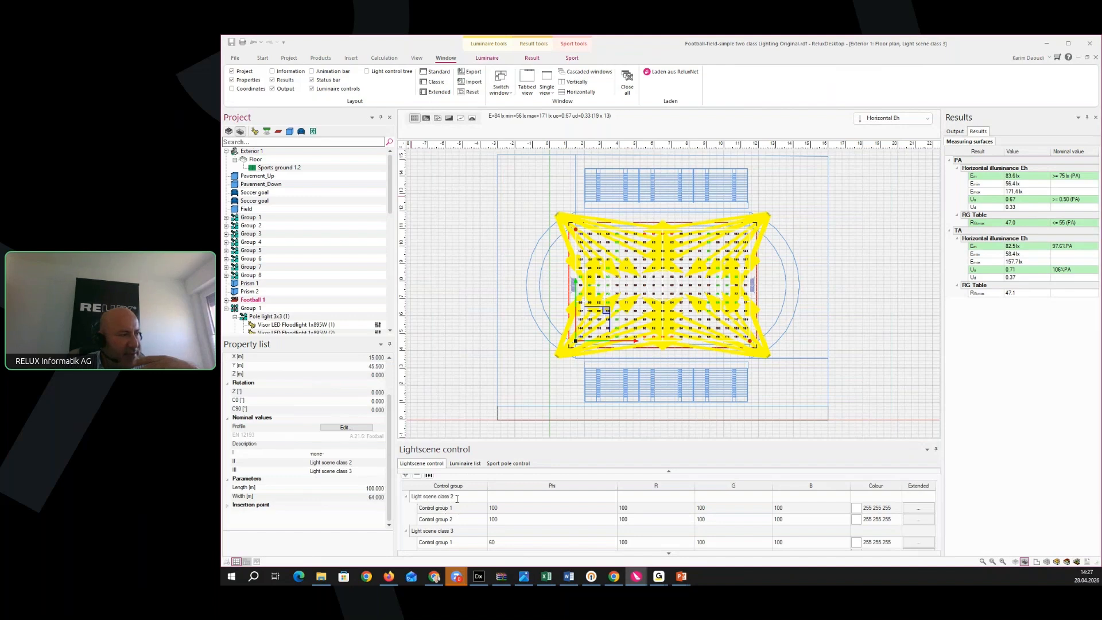
Edit control group 1 dimming for classes 2 and 3, then show the light control tree
click(516, 511)
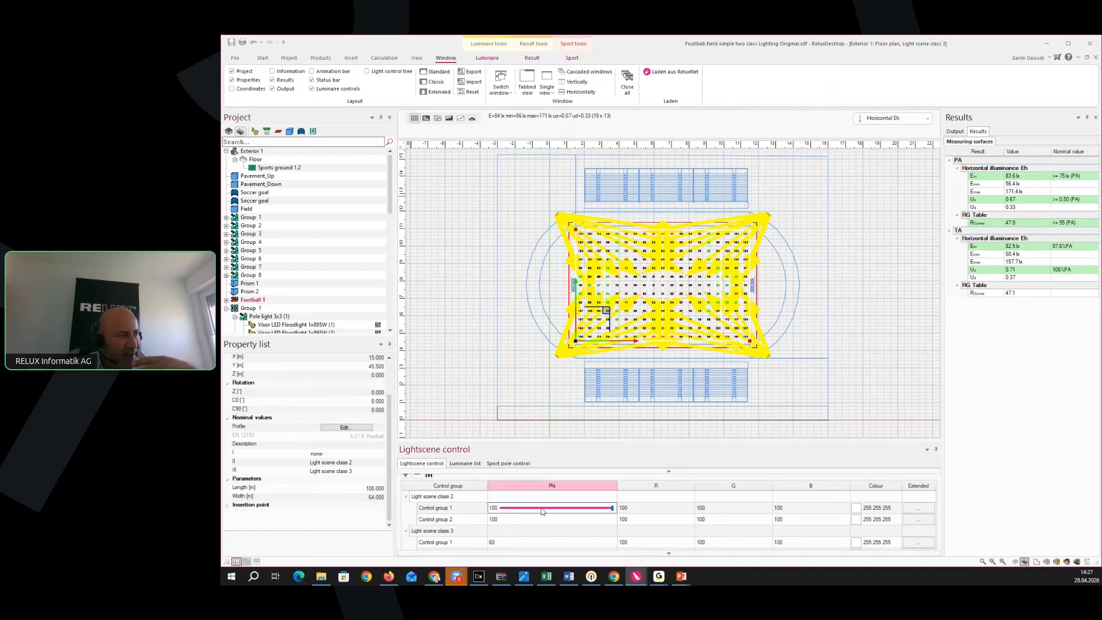
click(537, 543)
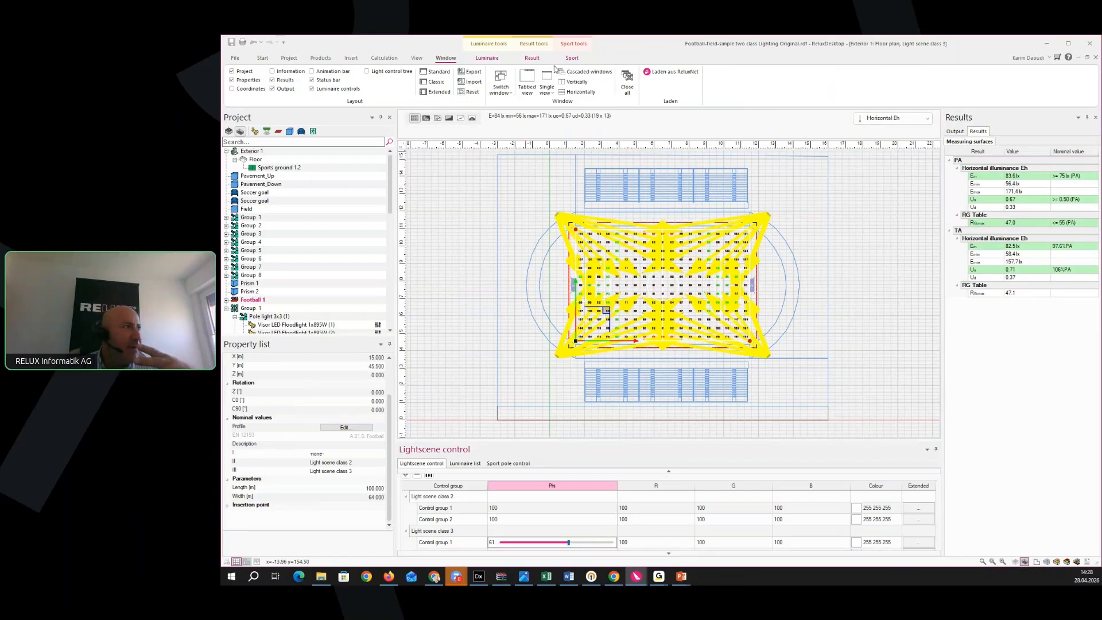
click(572, 58)
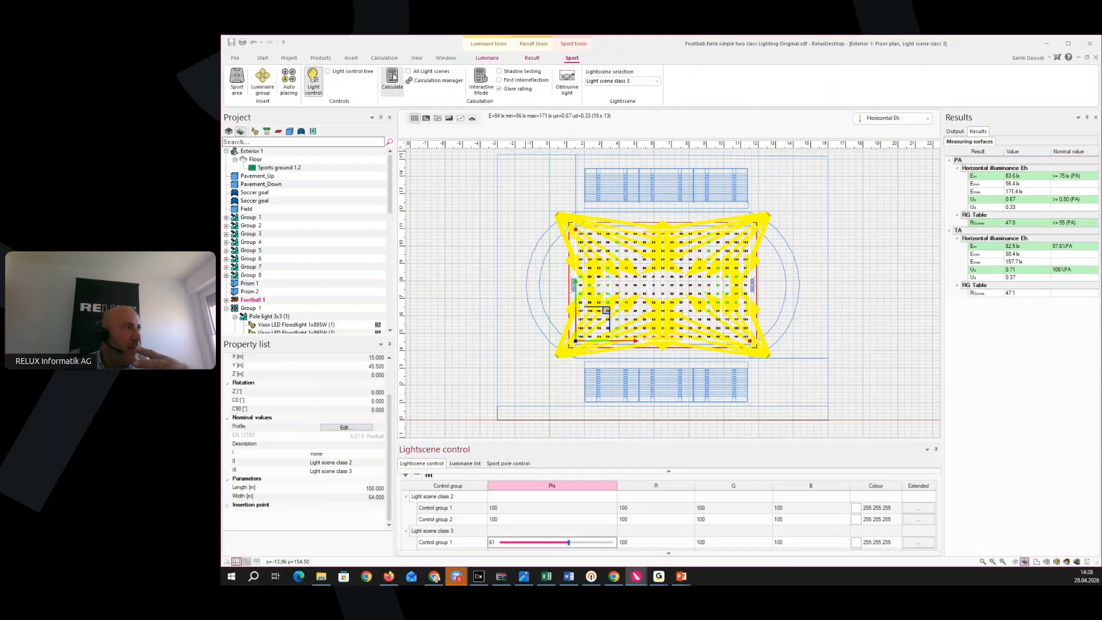
click(339, 71)
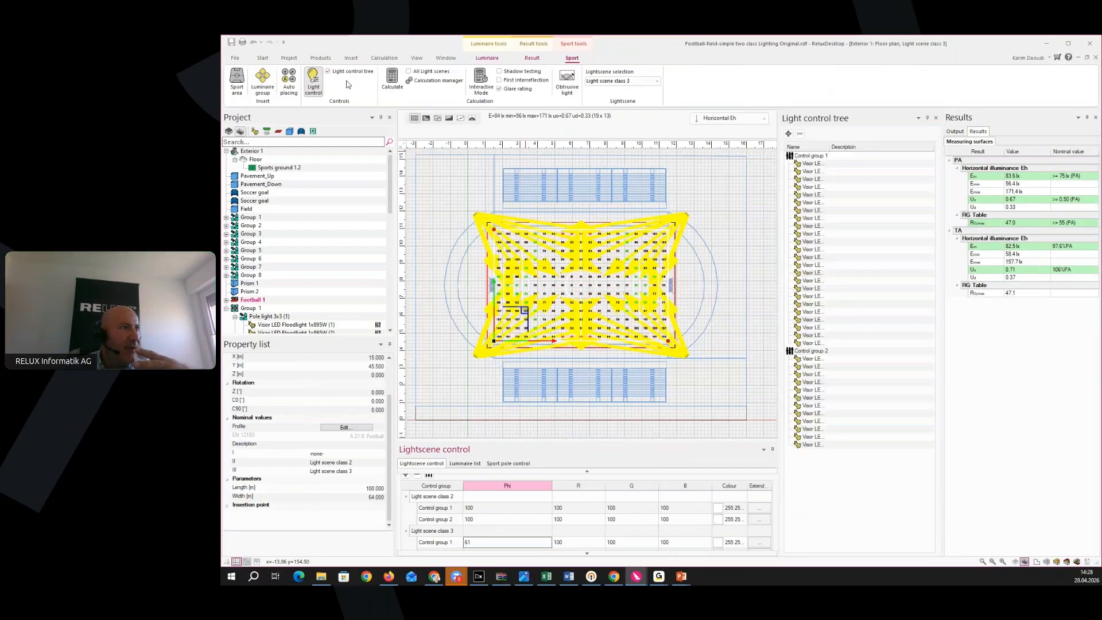
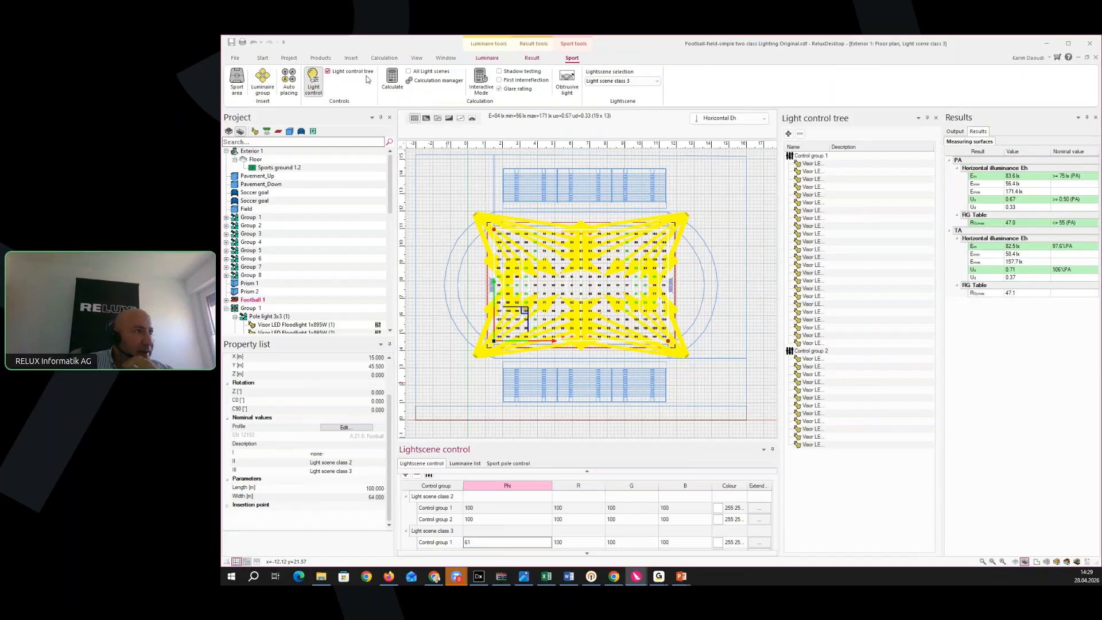
Toggle the light control tree, then show the sport pole grid with poles 1.1 to 3.3
click(329, 72)
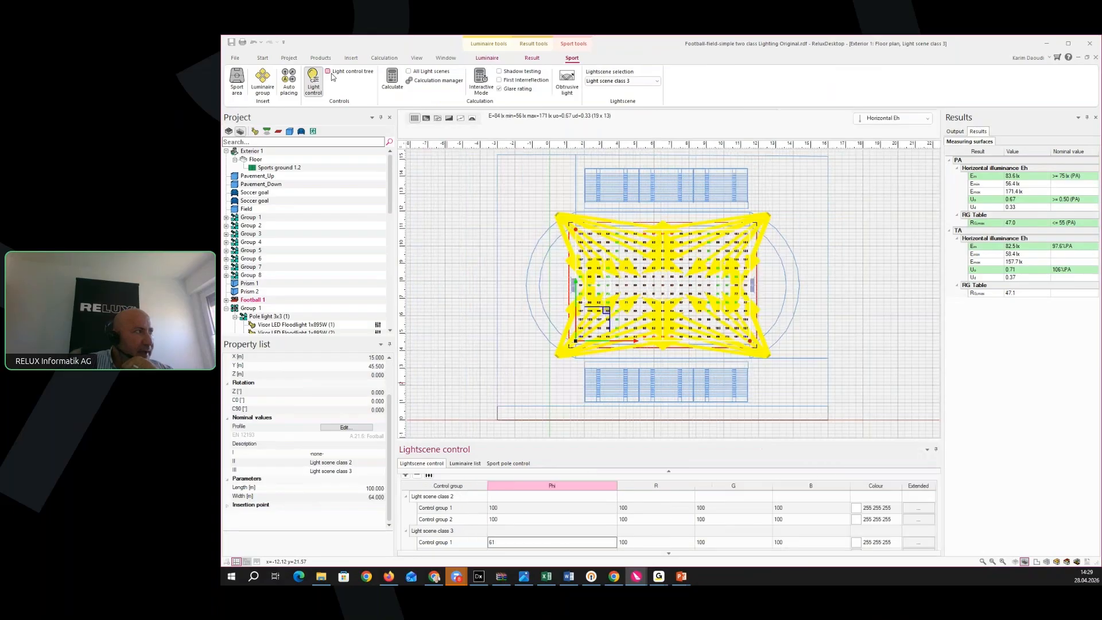
click(328, 72)
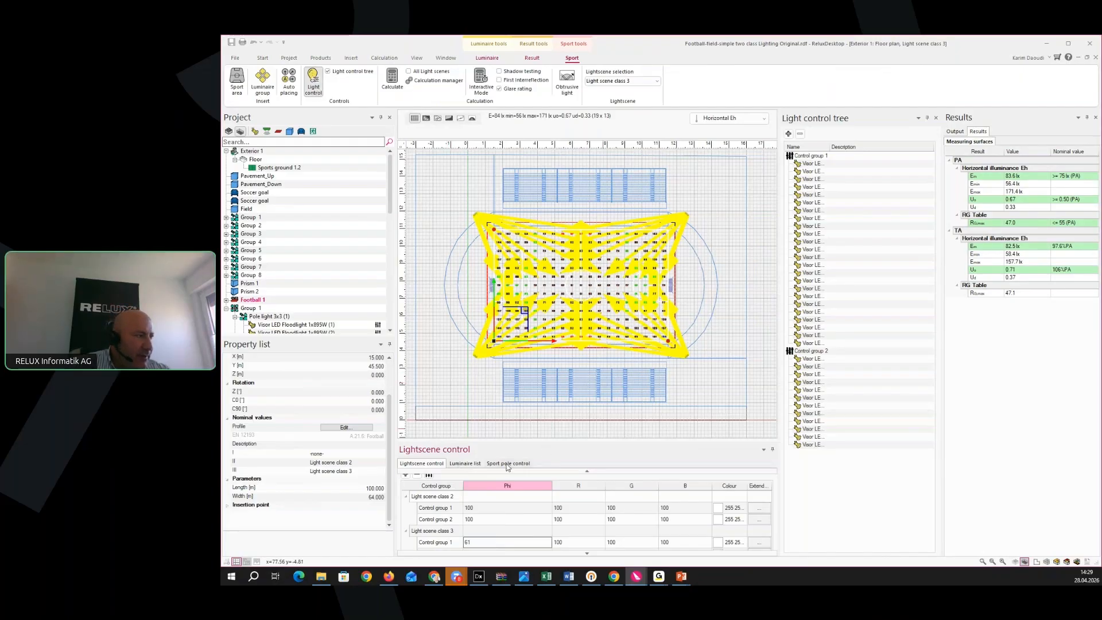
click(478, 467)
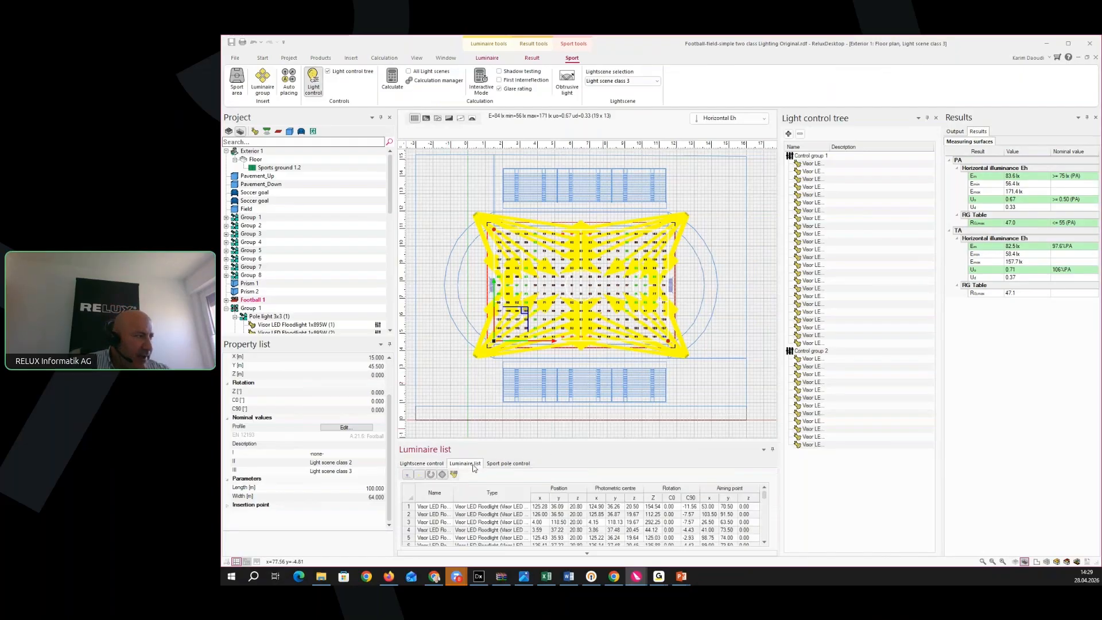
click(513, 466)
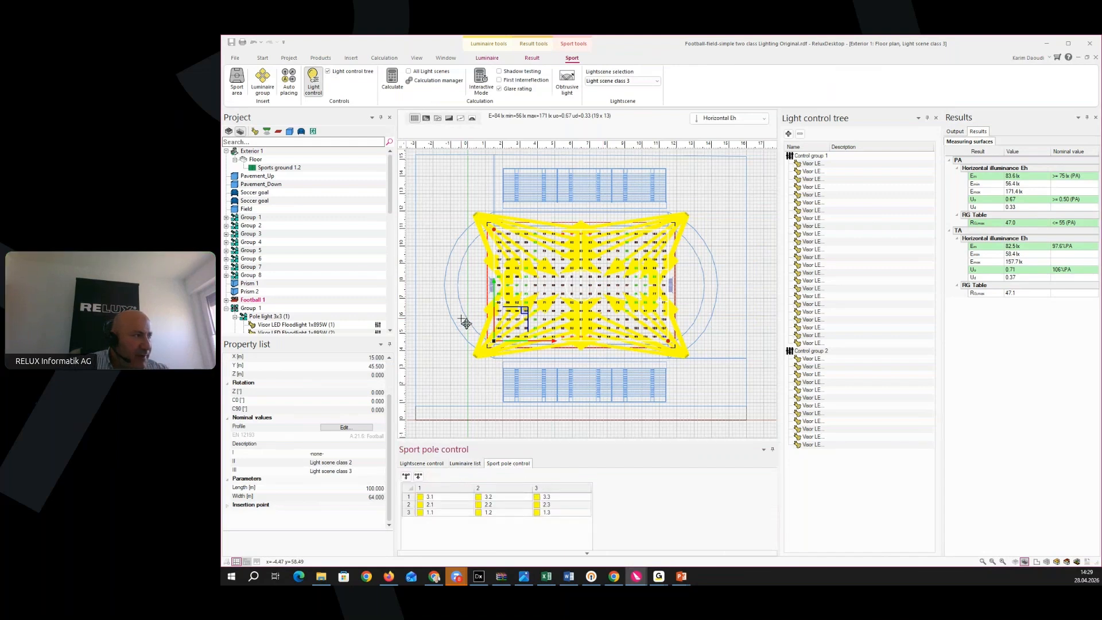
Switch the plan to 3D and close in on the corner floodlight pole and its beams
click(263, 58)
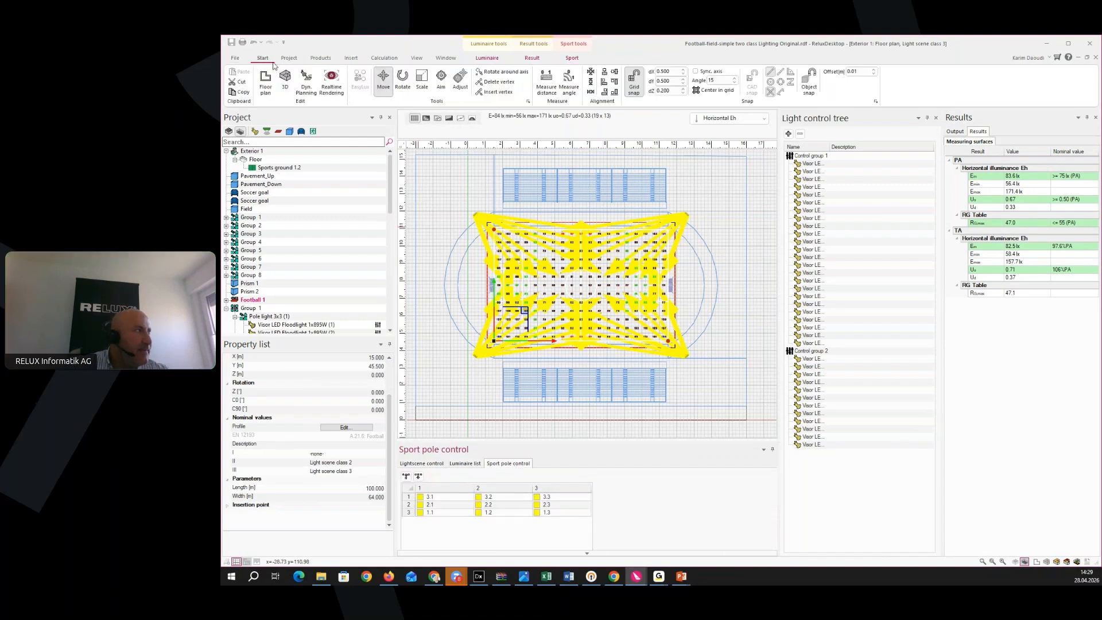
click(285, 80)
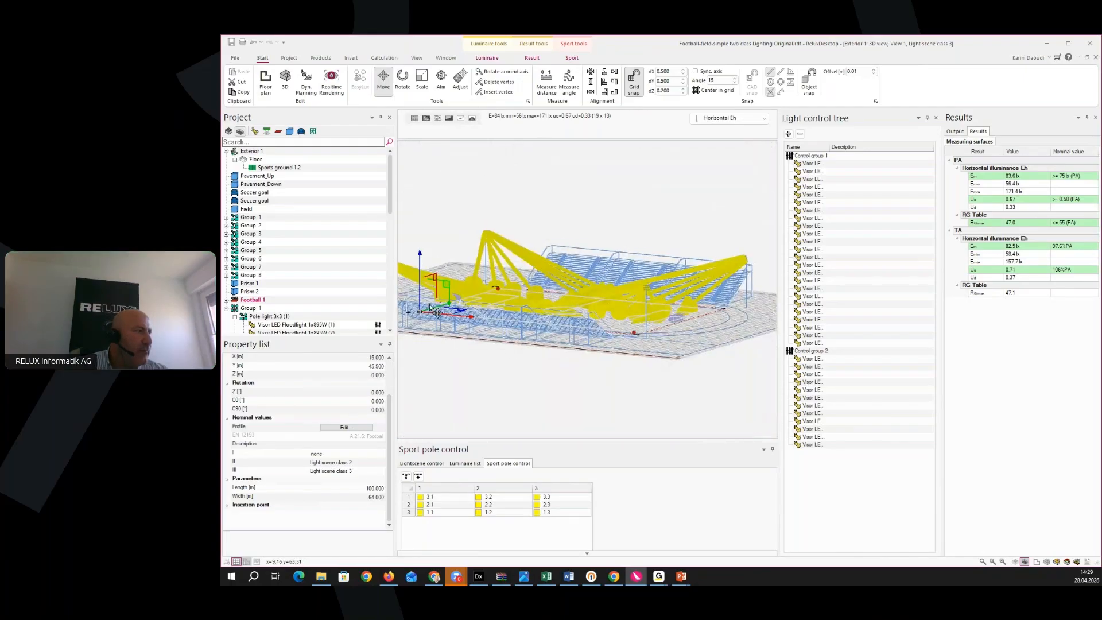
middle_drag(458, 320, 532, 192)
middle_drag(581, 236, 483, 251)
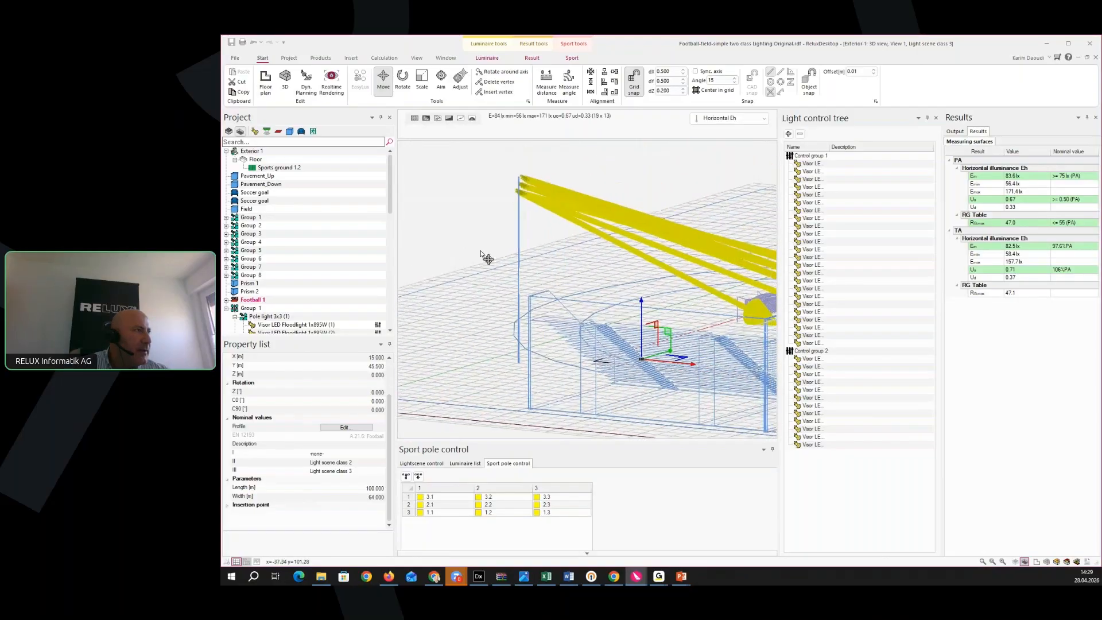
click(558, 496)
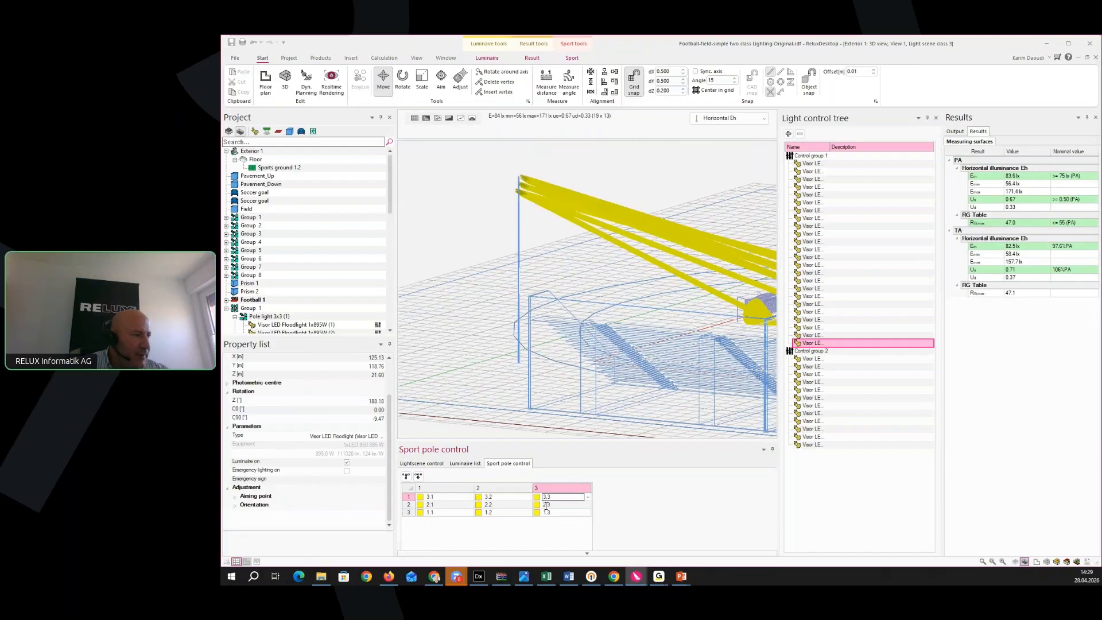
click(590, 499)
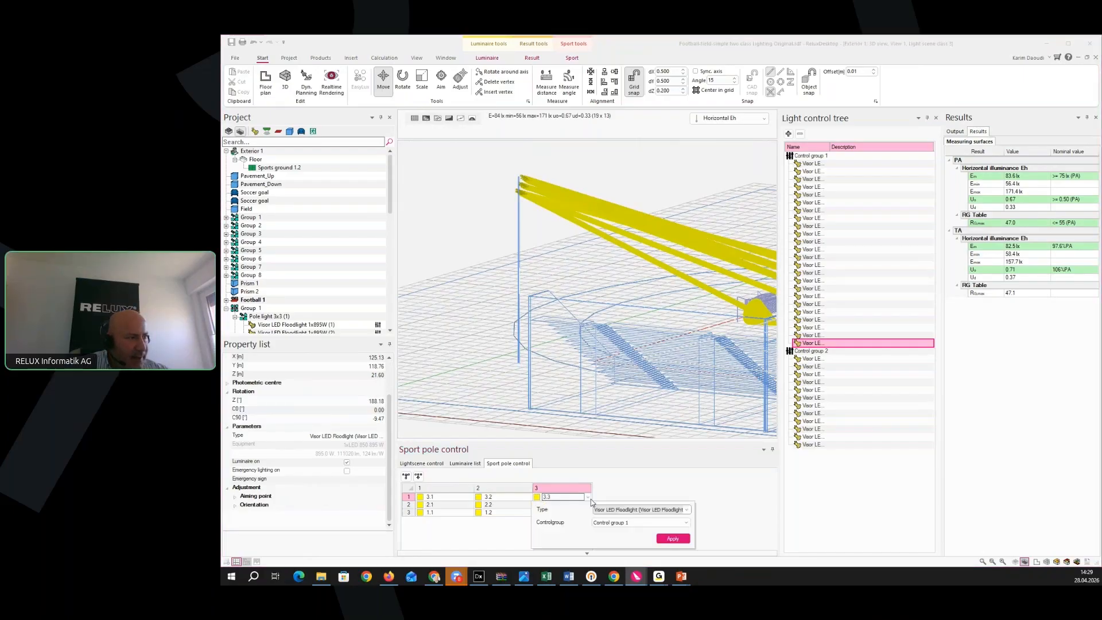
click(687, 523)
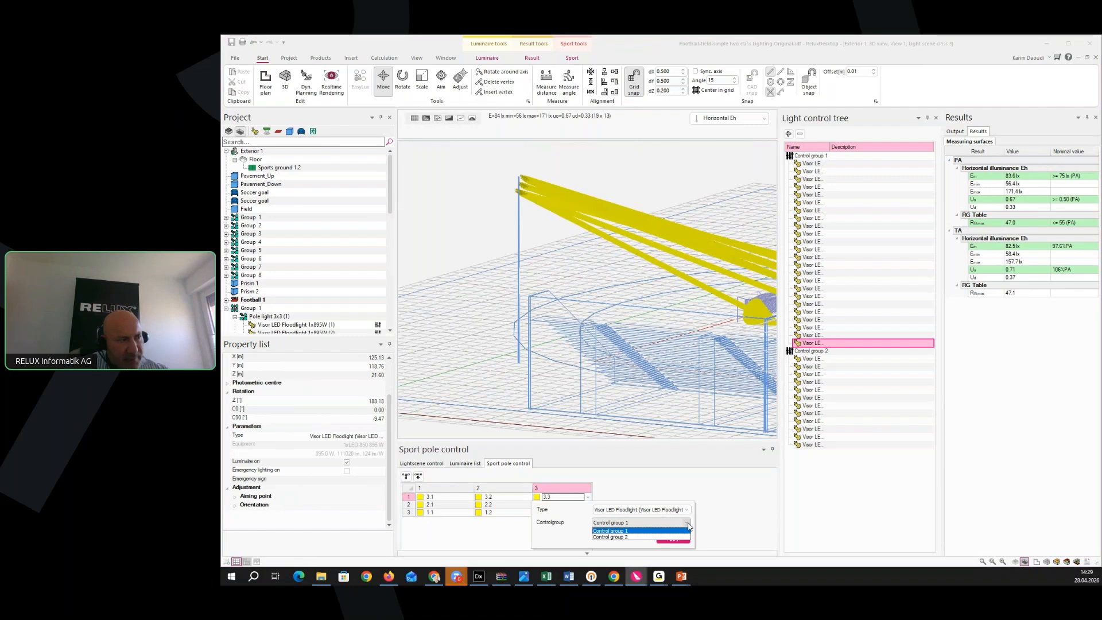
click(725, 522)
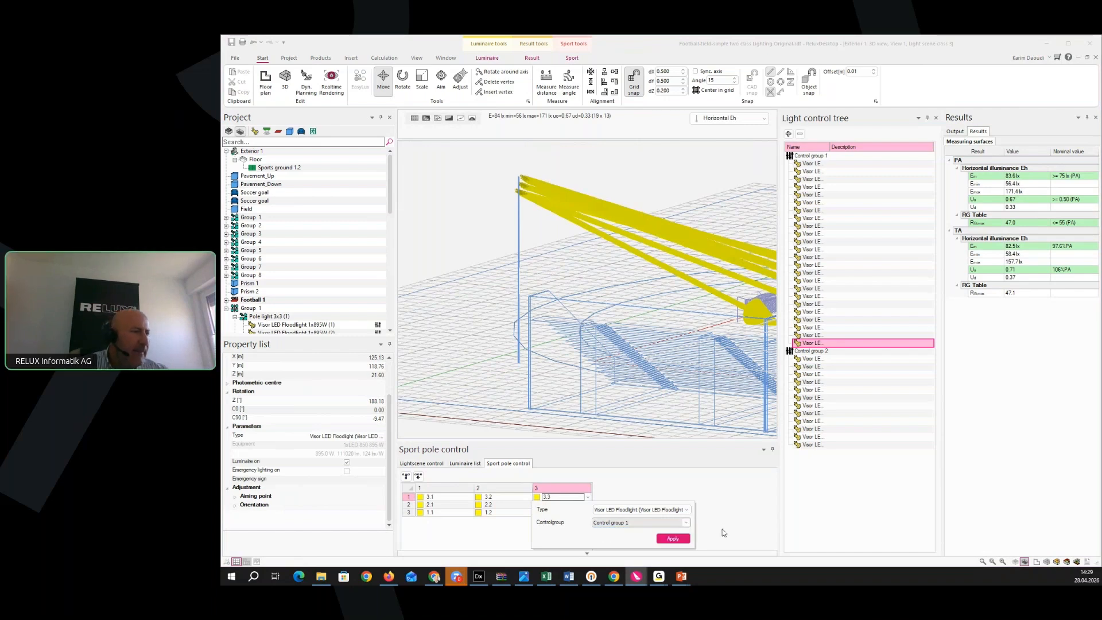
click(673, 539)
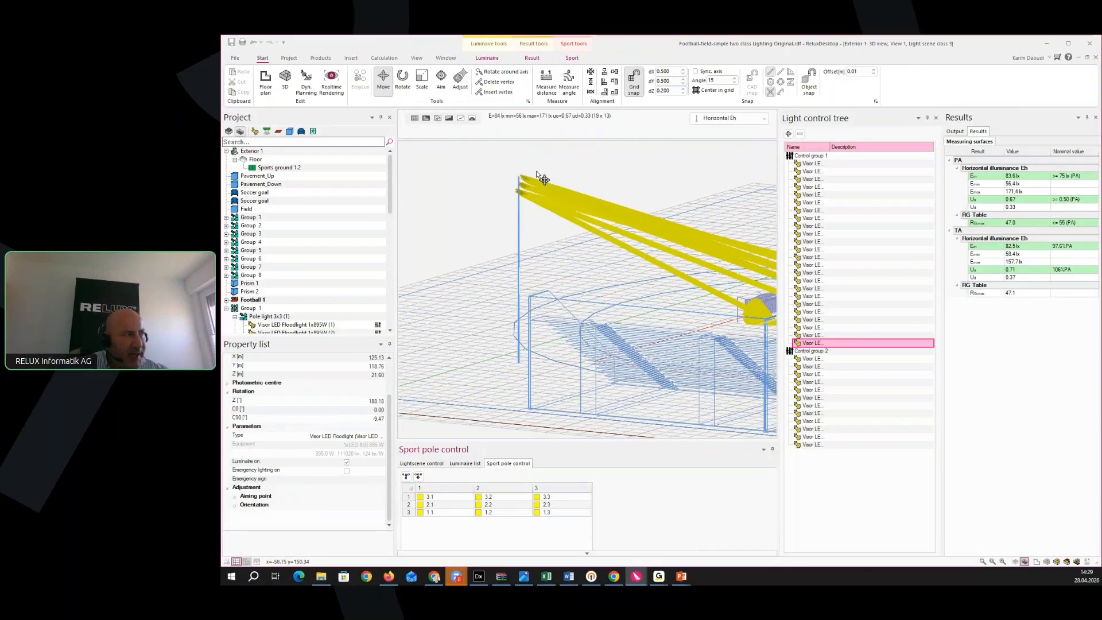
Add pole row 4.1–4.3 and fit pole 4.1 with ten Visor LED Floodlight luminaires
click(405, 476)
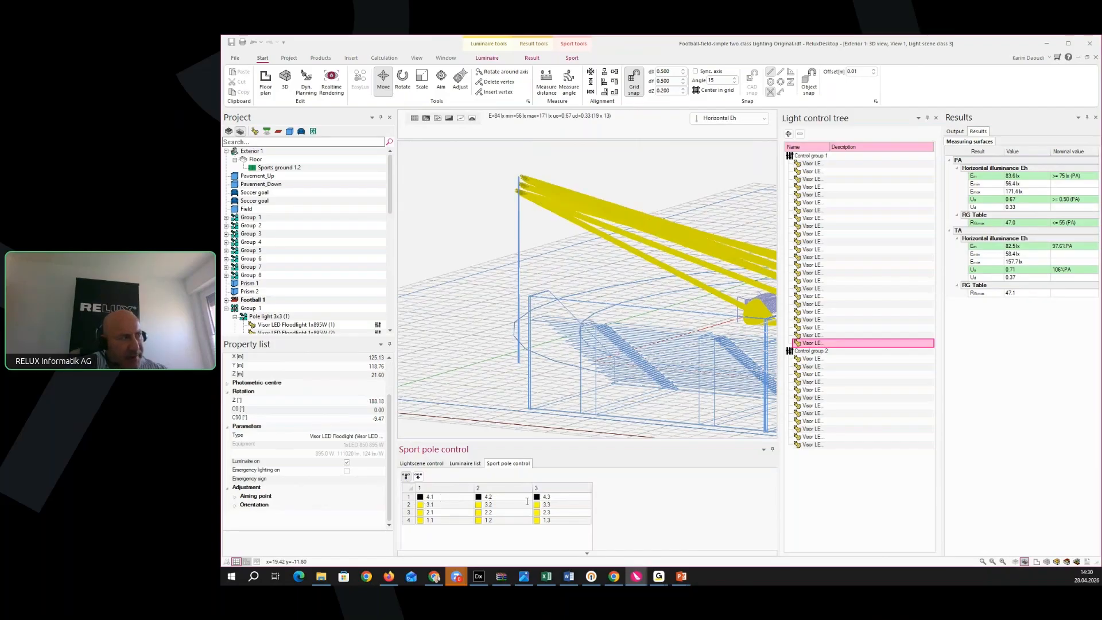
click(440, 496)
click(464, 497)
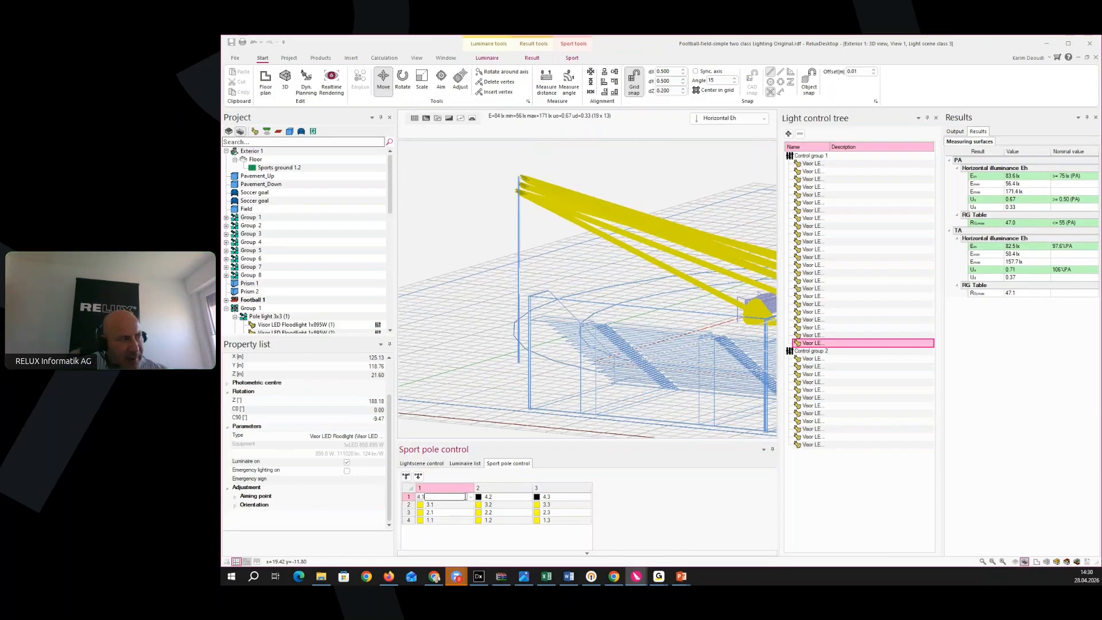
click(471, 497)
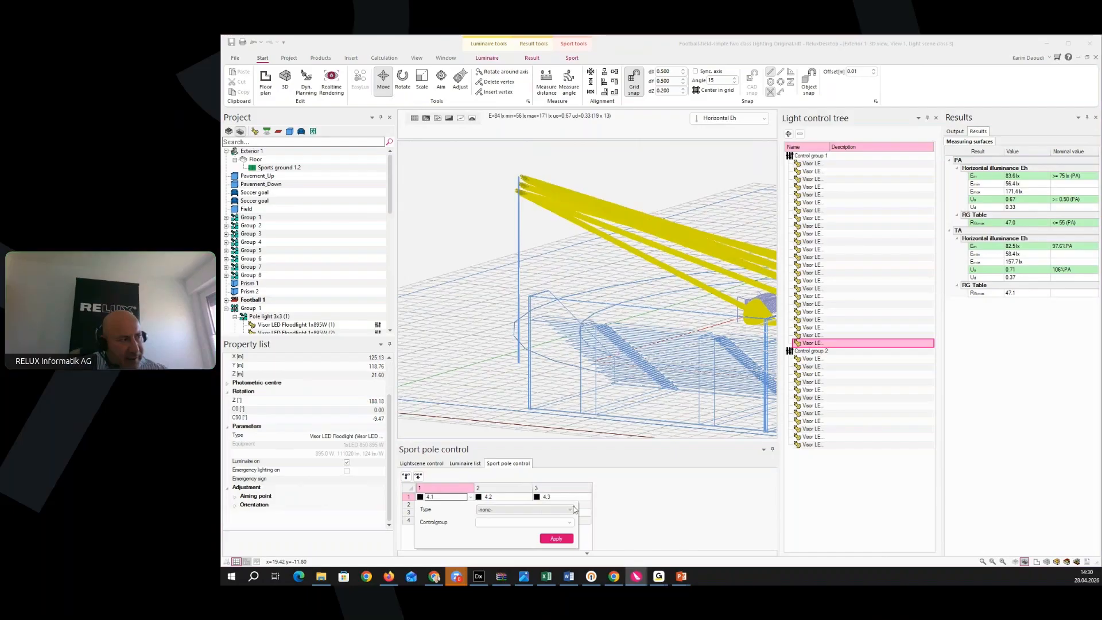
click(571, 511)
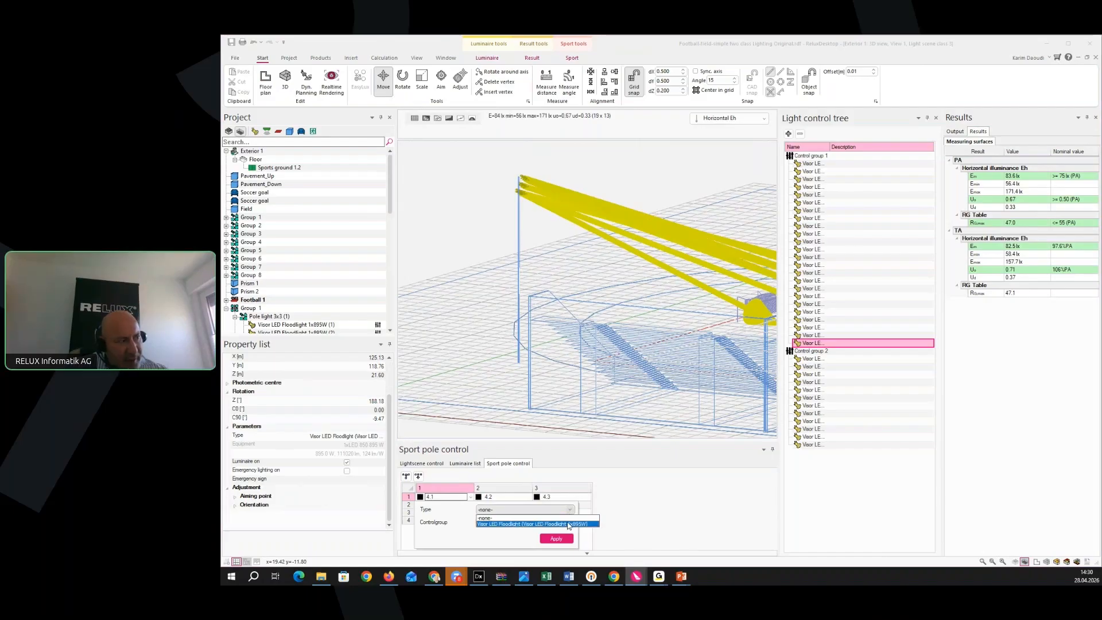
click(538, 524)
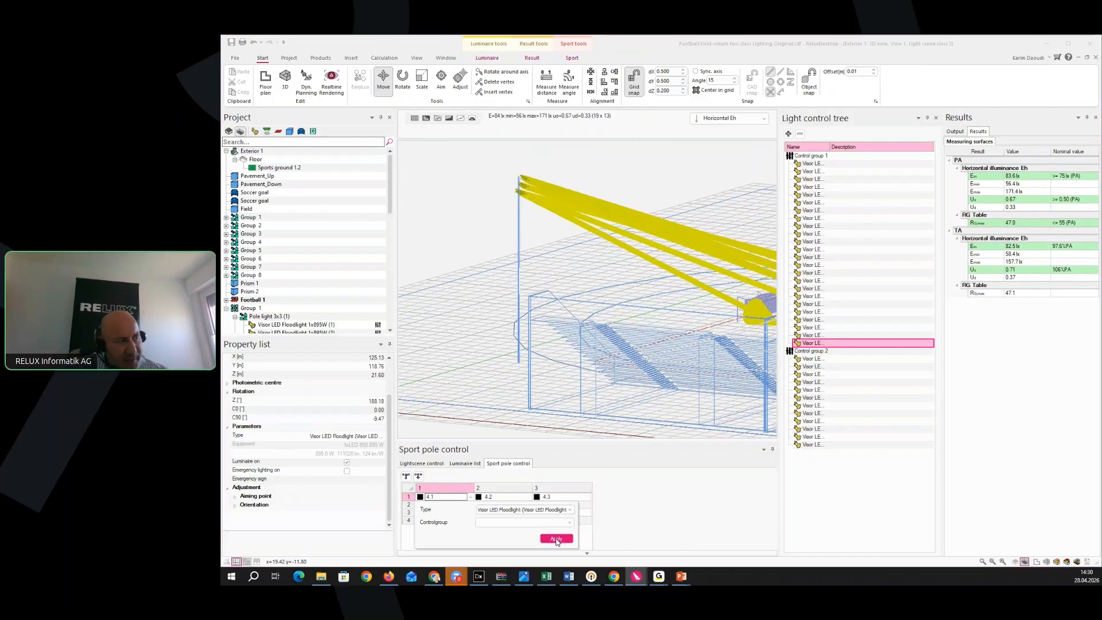
click(556, 538)
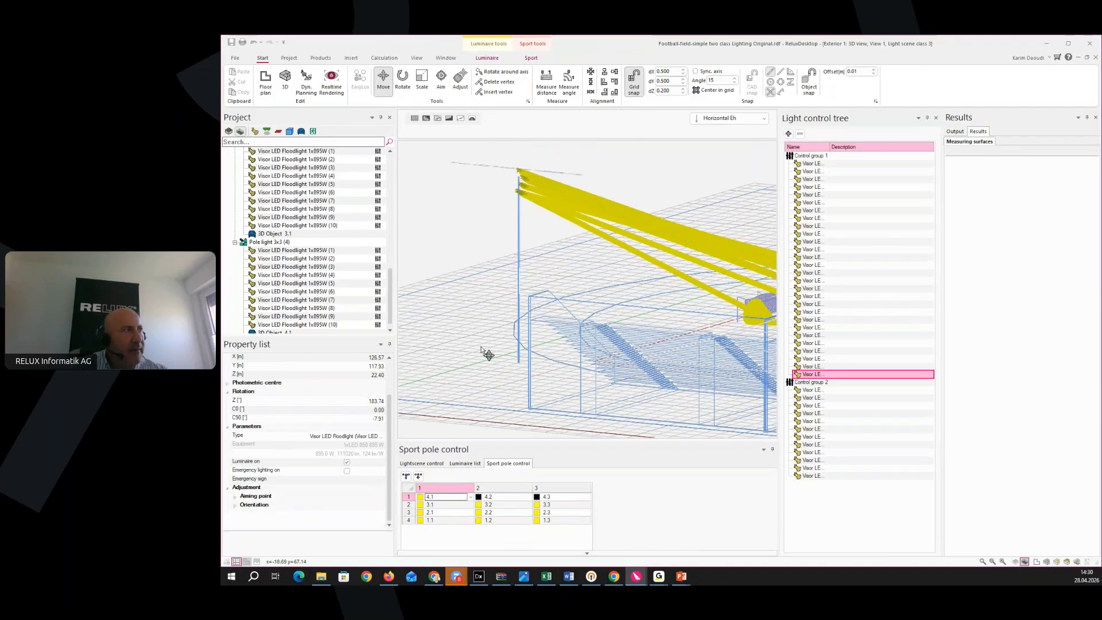
scroll(482, 346, down, 2)
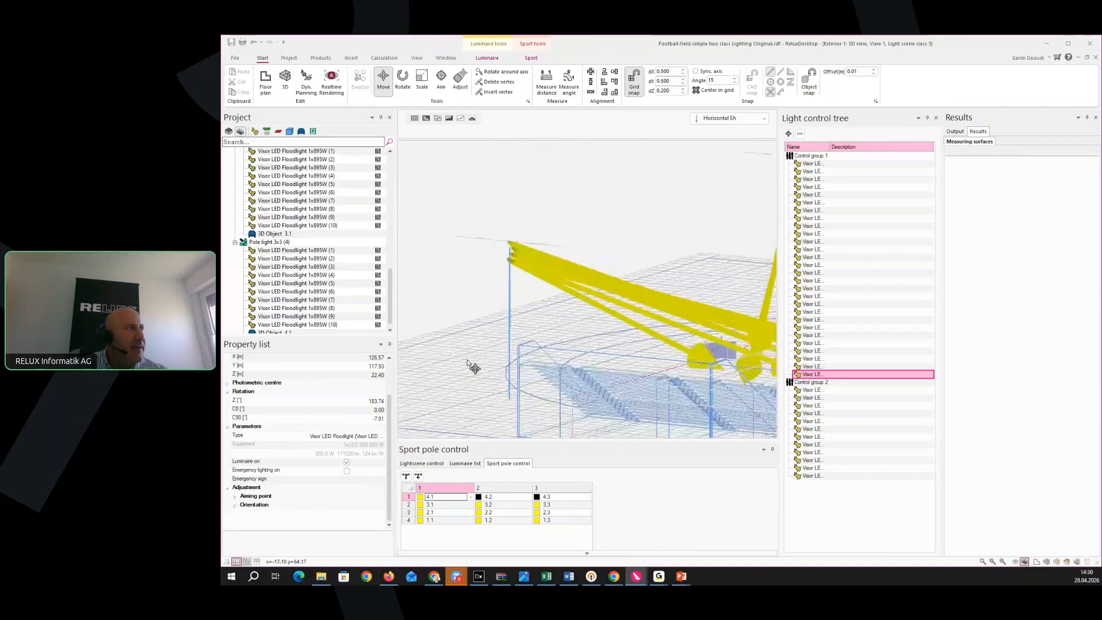
click(265, 88)
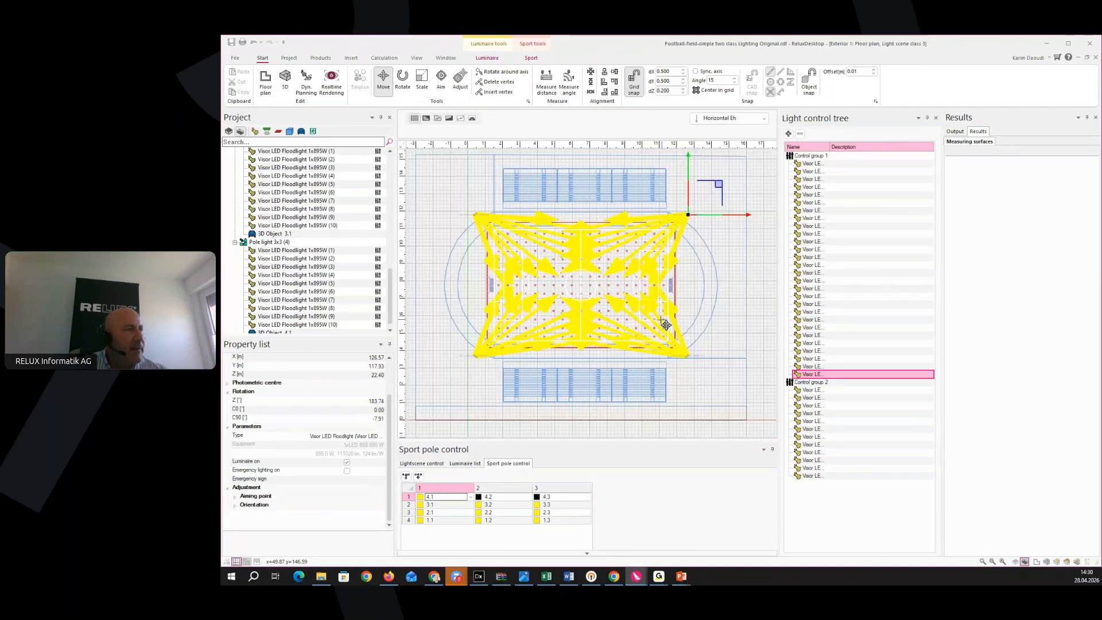
scroll(684, 235, up, 3)
scroll(659, 277, up, 5)
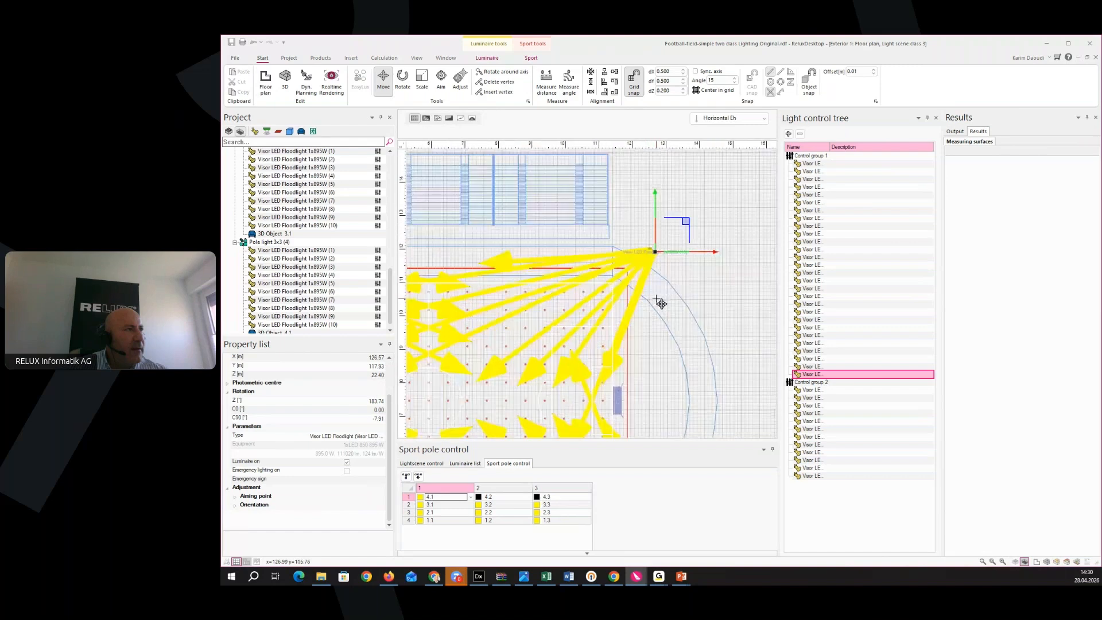
scroll(603, 304, up, 3)
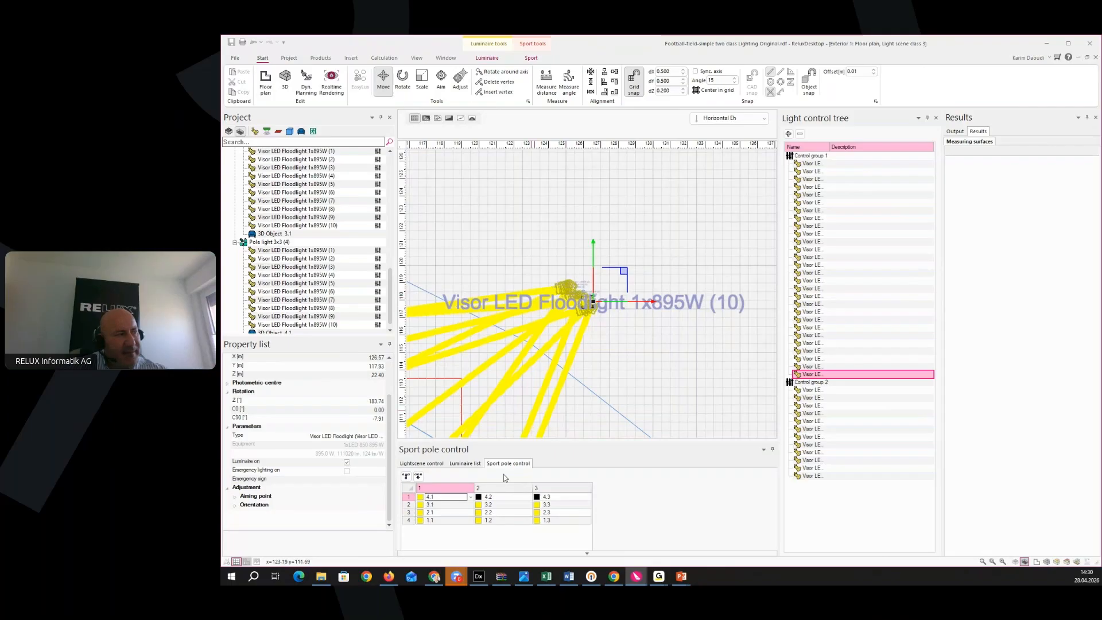
click(508, 497)
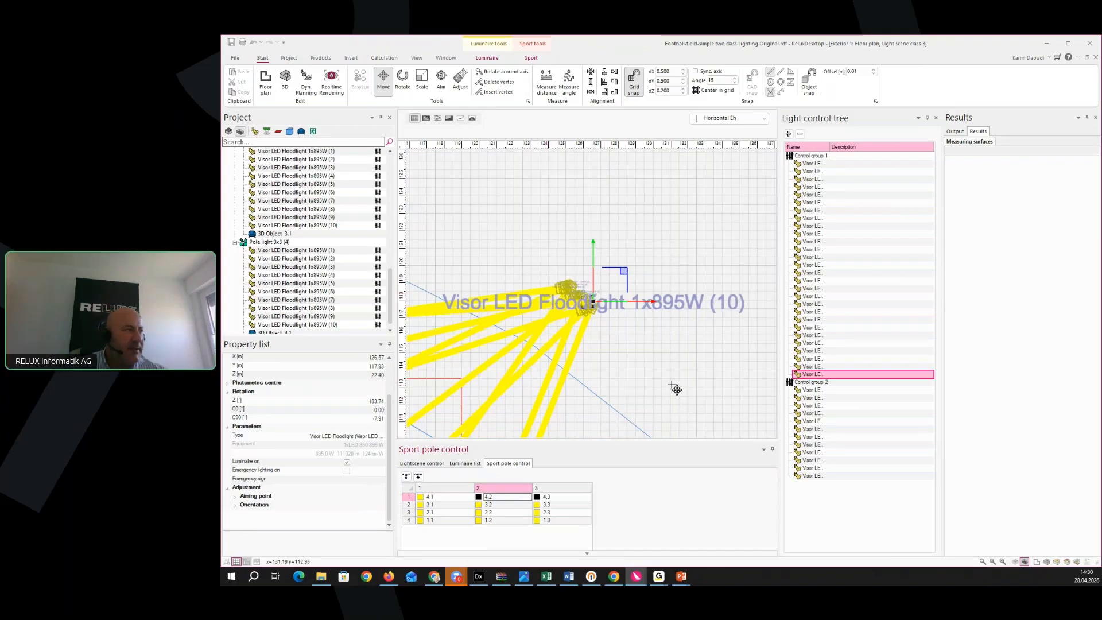
scroll(675, 390, down, 2)
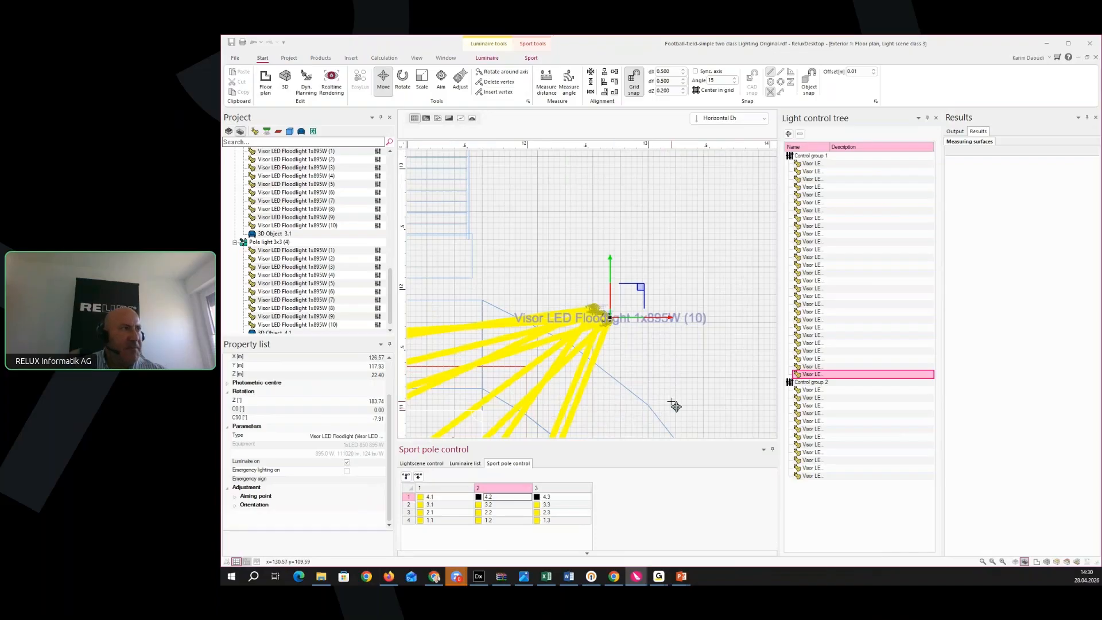
scroll(646, 375, down, 2)
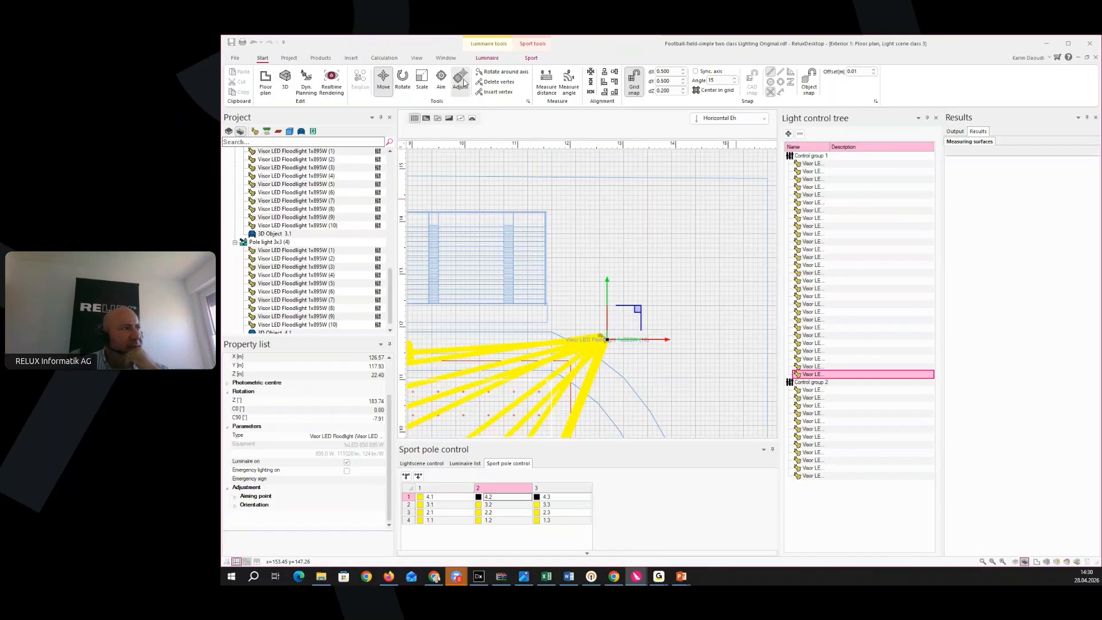
Enter Adjust mode and select another control group 2 floodlight, mounted 20.80 m high
middle_drag(640, 397, 701, 332)
scroll(701, 332, down, 3)
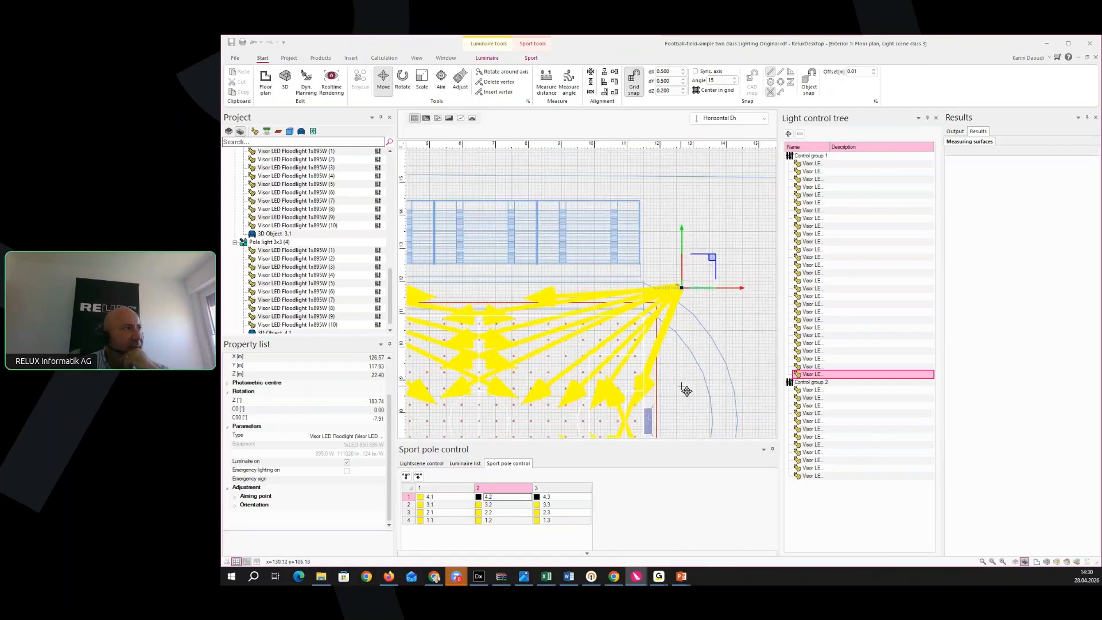
click(460, 85)
scroll(564, 339, up, 4)
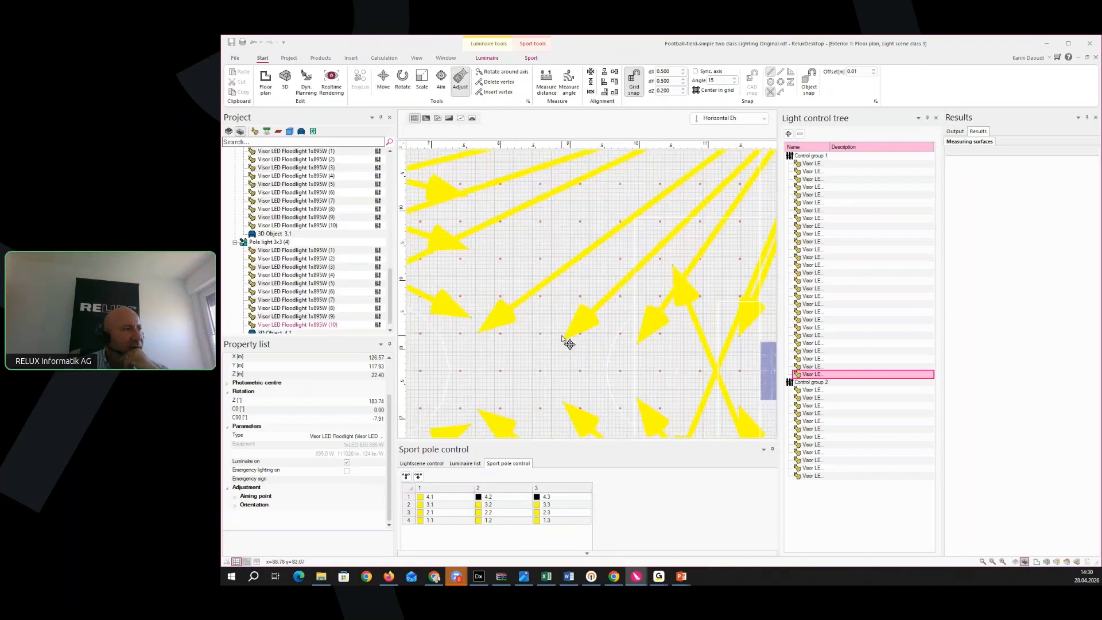
scroll(569, 343, up, 2)
click(586, 323)
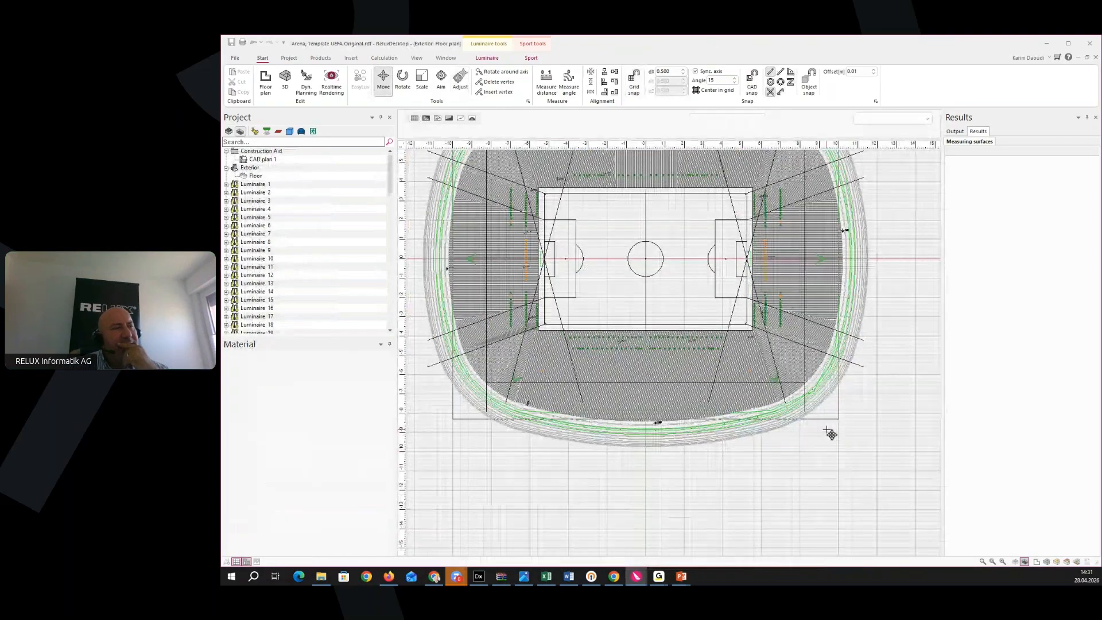
In the UEFA arena plan, box-select the north floodlight row (28.30 m, Y 60.00 m) to show its aiming lines
scroll(800, 502, up, 4)
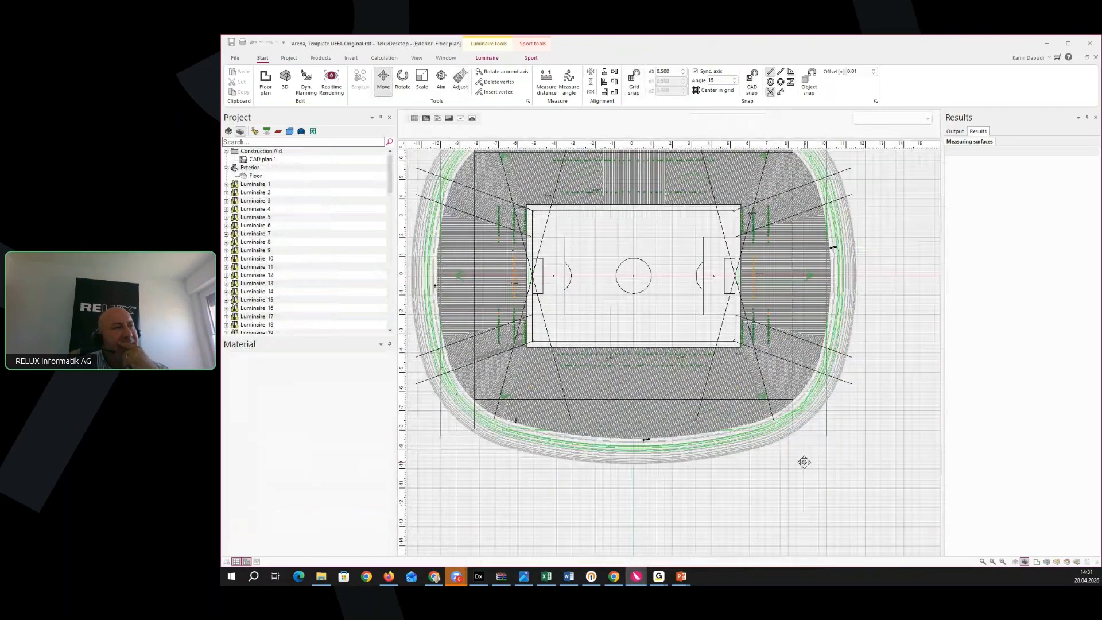
middle_drag(801, 511, 822, 517)
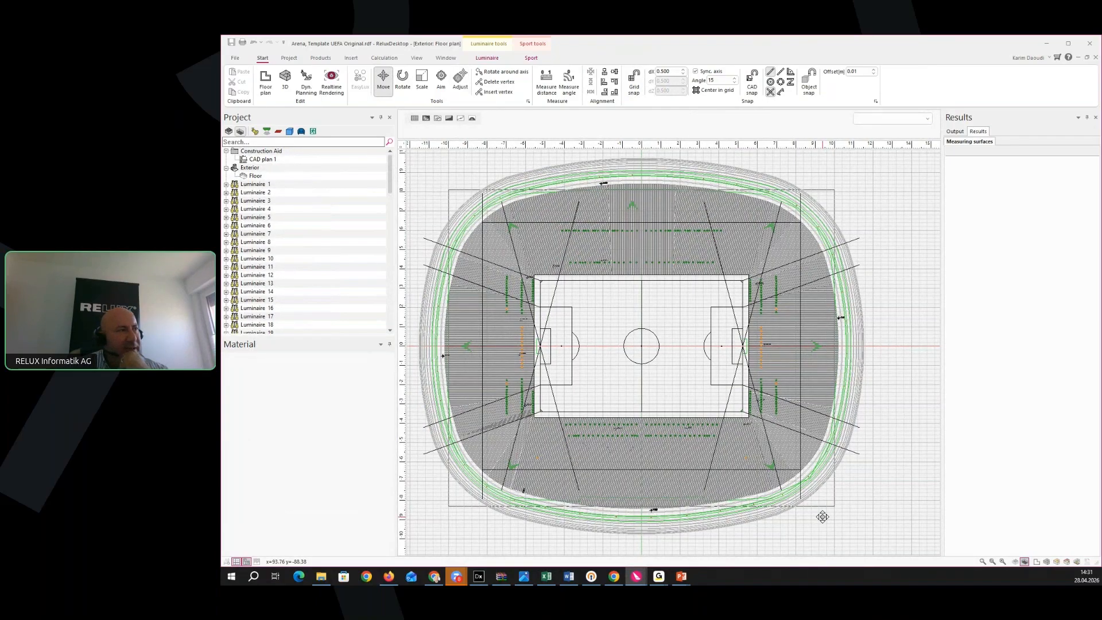
scroll(652, 235, up, 2)
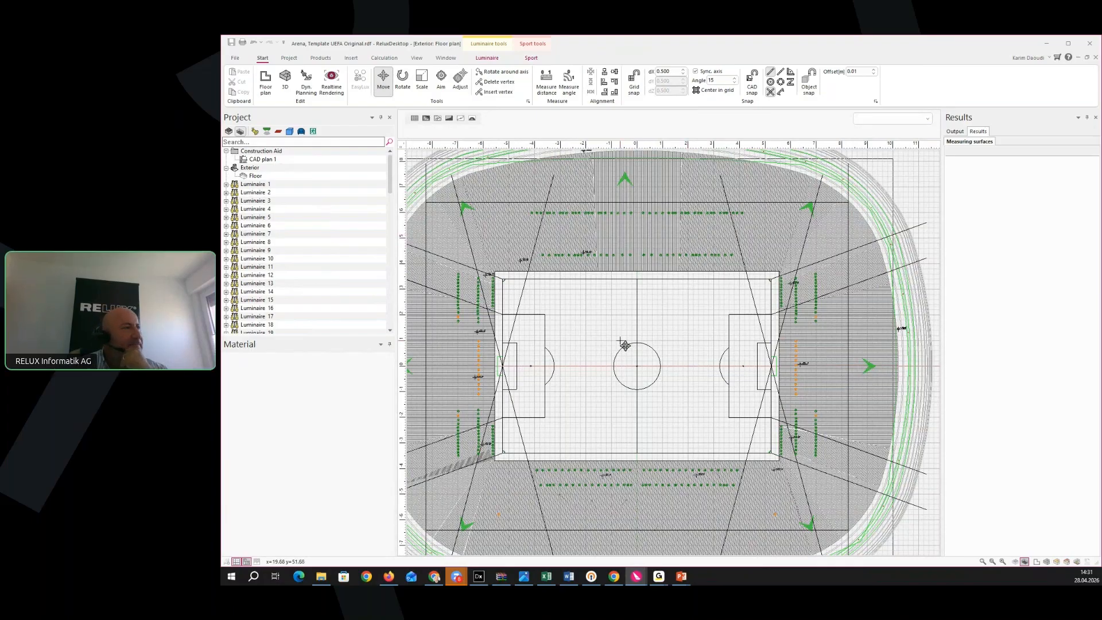
middle_drag(630, 341, 718, 341)
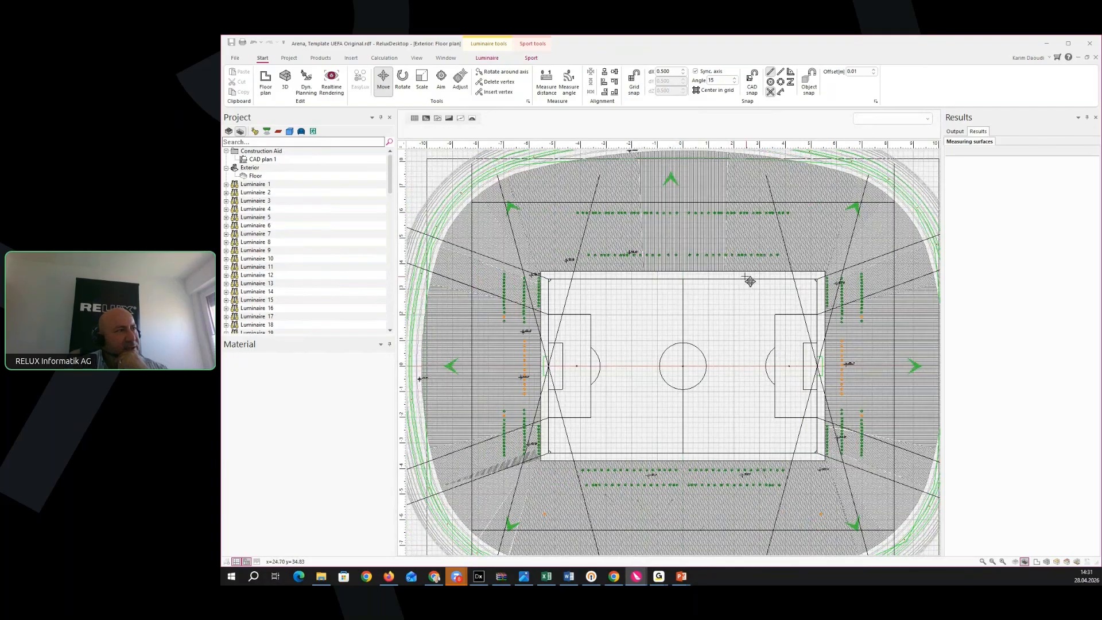
scroll(747, 280, up, 1)
middle_drag(719, 346, 721, 426)
drag(846, 247, 532, 297)
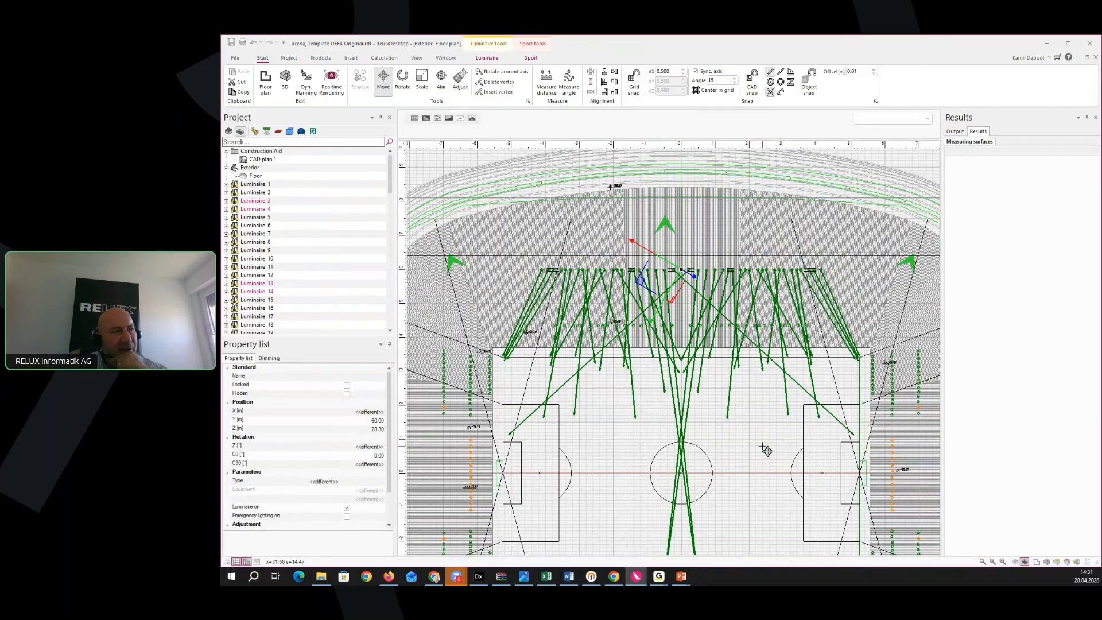
Inspect the aiming lines around the pitch, then deselect the floodlights
middle_drag(777, 450, 769, 385)
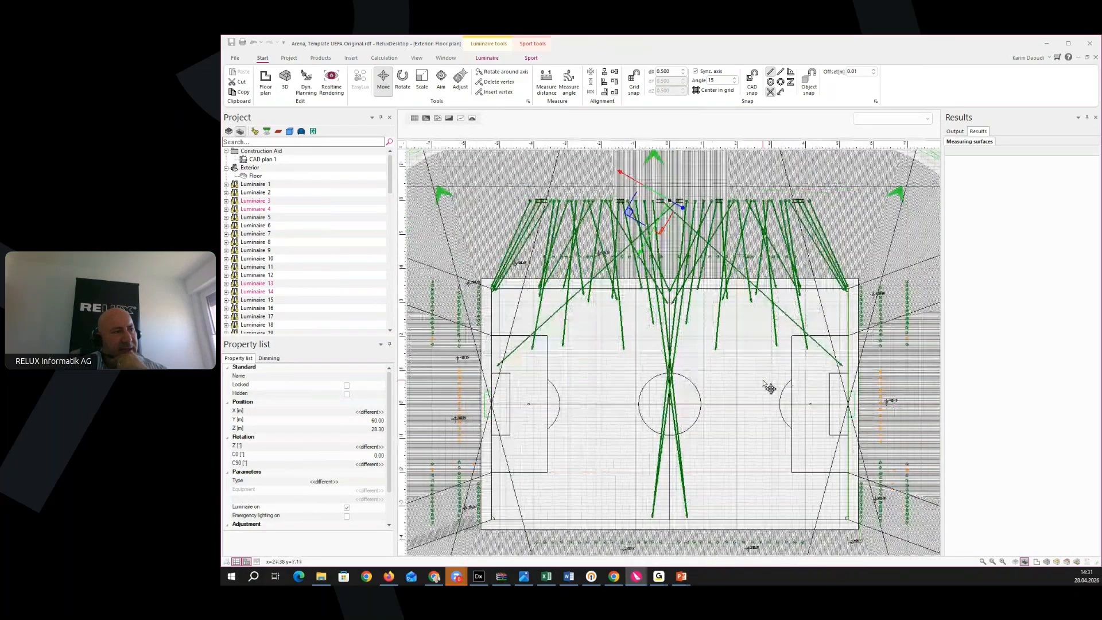
scroll(763, 380, down, 2)
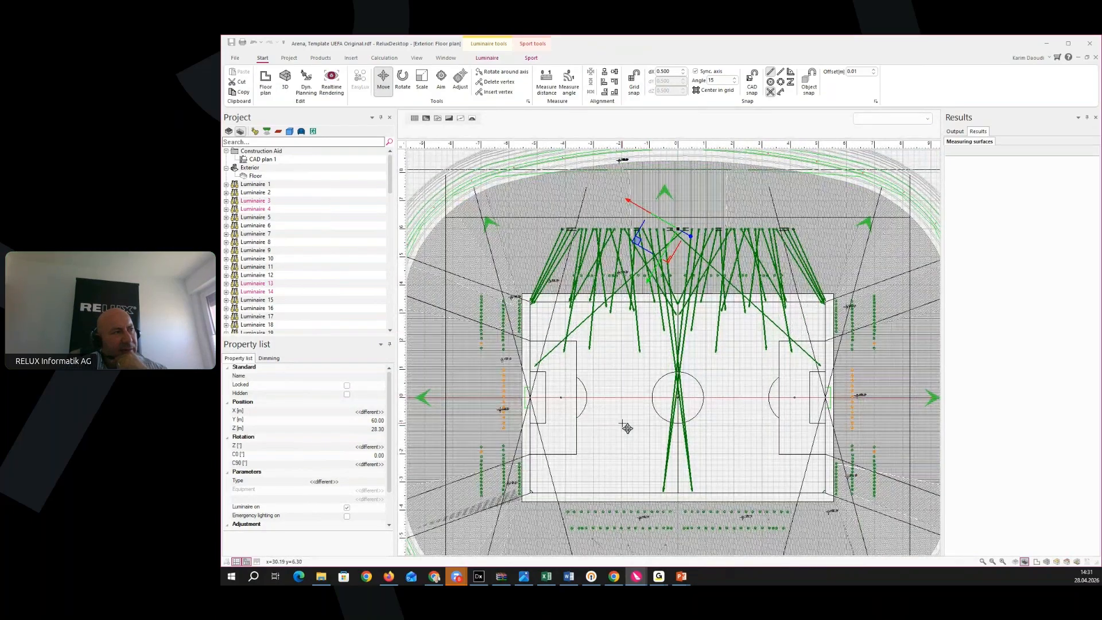
middle_drag(629, 424, 659, 421)
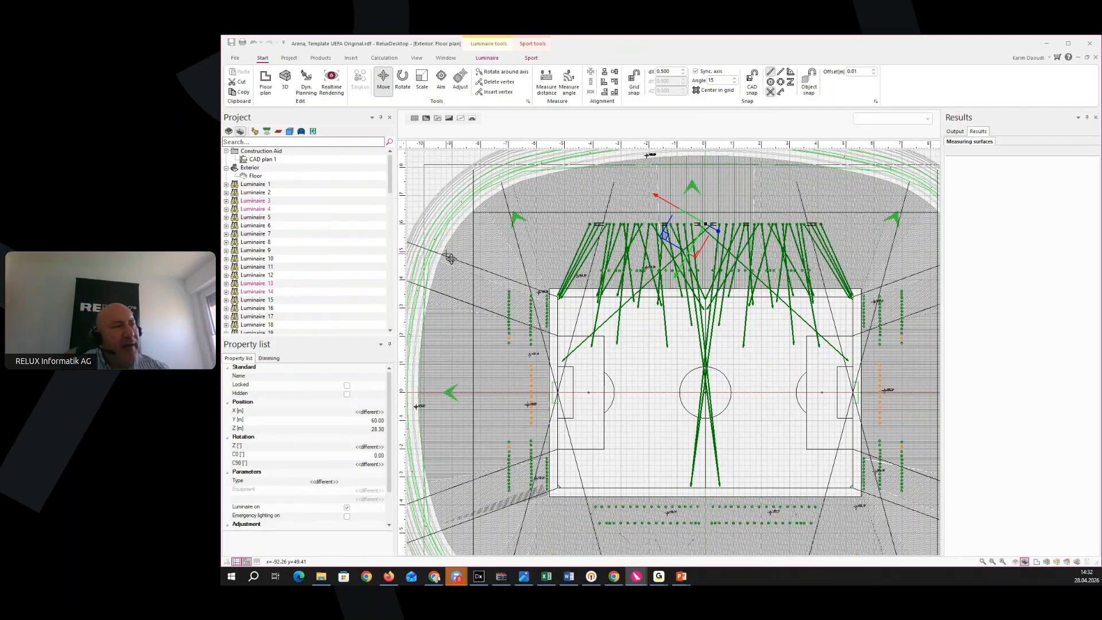
middle_drag(685, 394, 655, 342)
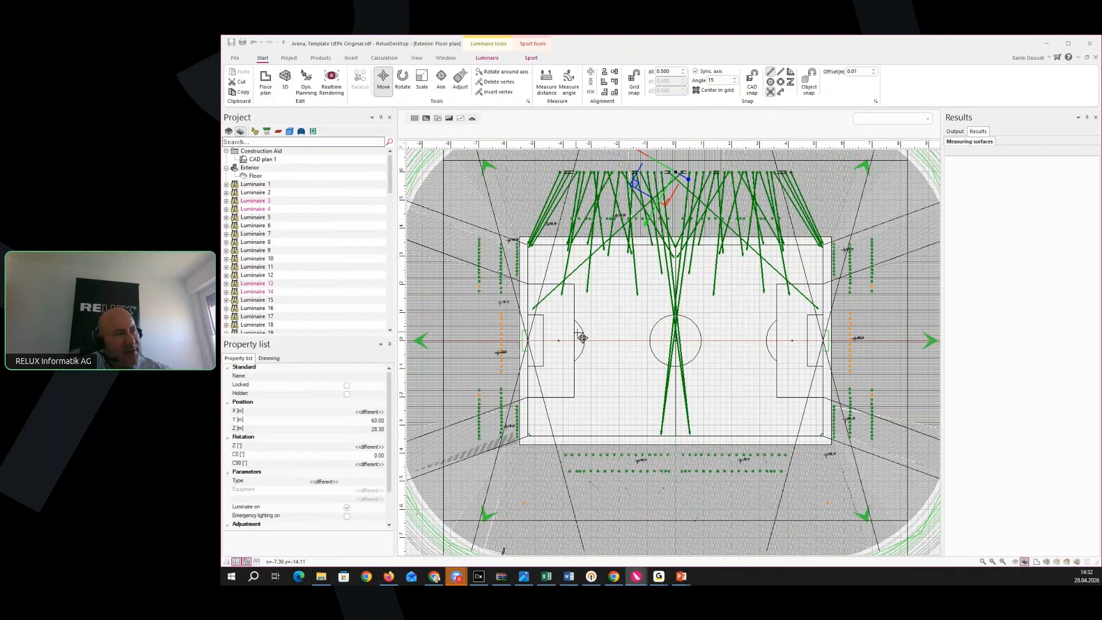
middle_drag(576, 332, 615, 362)
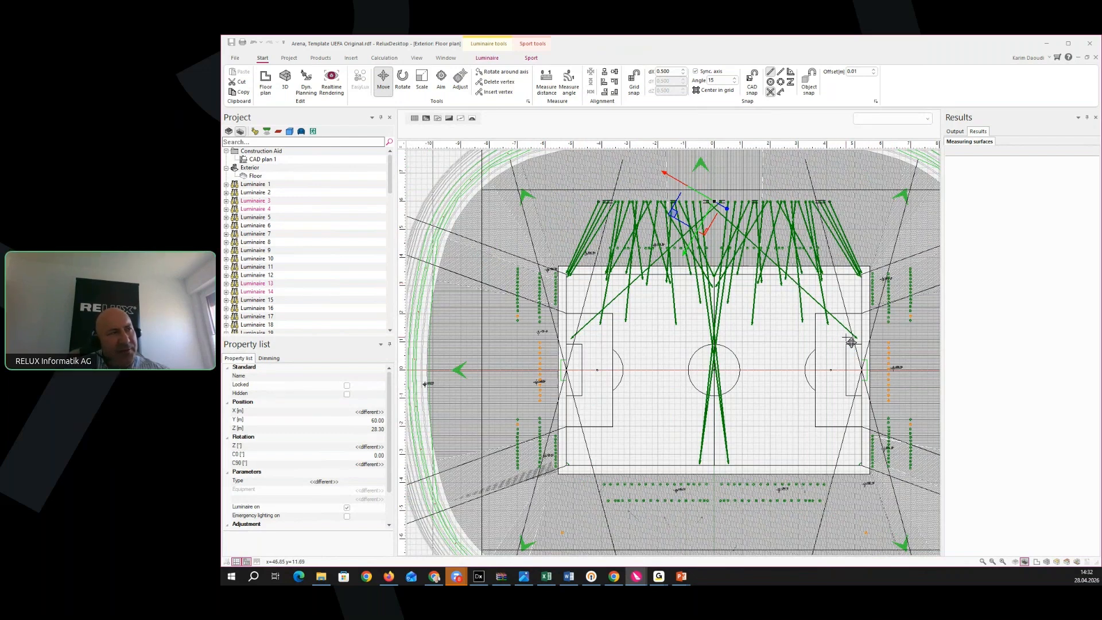
click(498, 308)
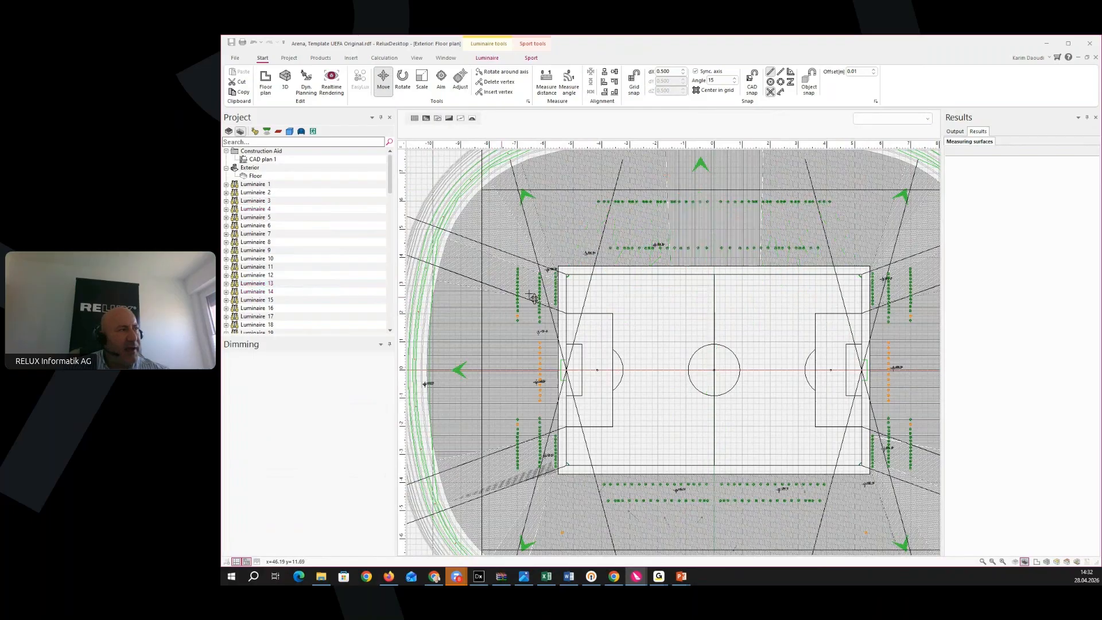
Recenter the arena plan on the pitch and clear the remaining floodlight selection
scroll(533, 316, up, 5)
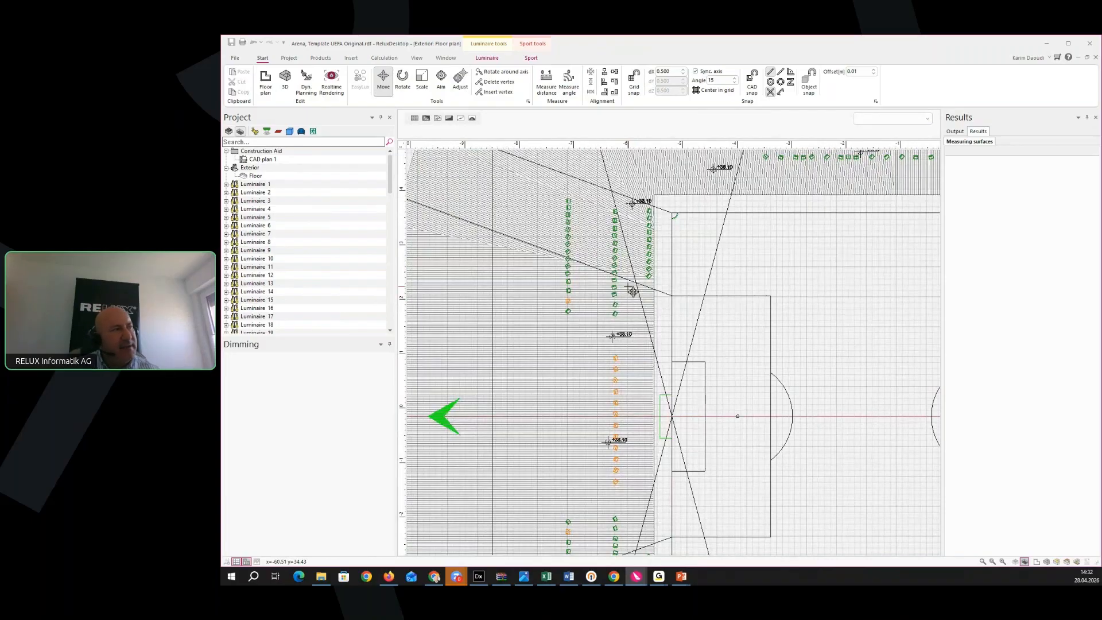
mouse_move(627, 416)
middle_down()
mouse_move(621, 490)
mouse_move(603, 507)
mouse_move(552, 506)
mouse_move(581, 439)
mouse_move(595, 359)
middle_up()
scroll(596, 359, down, 4)
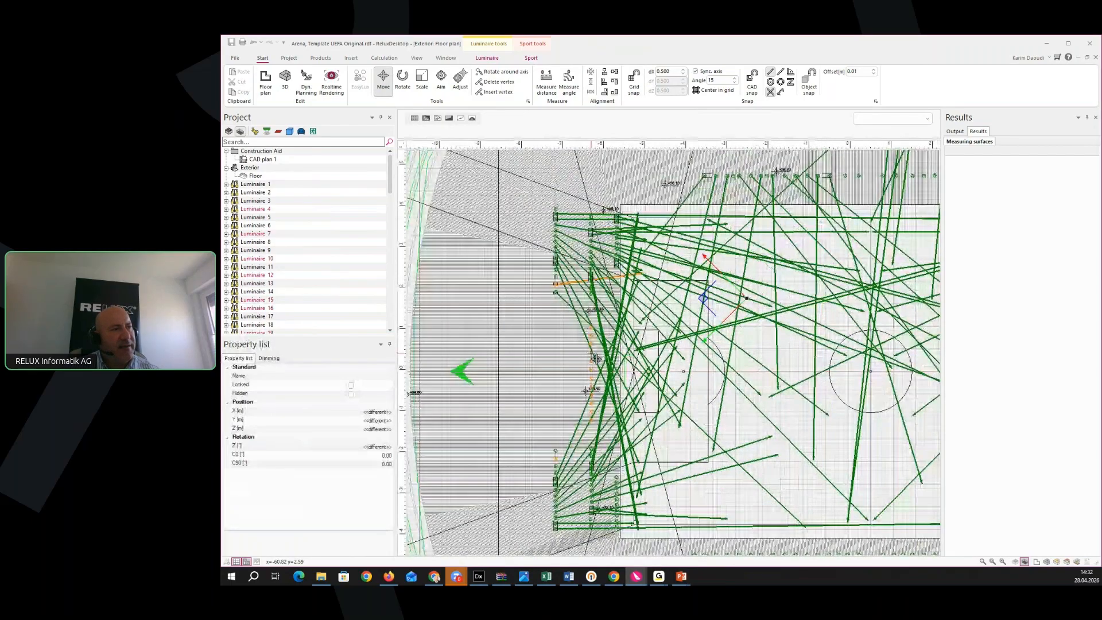
scroll(598, 359, down, 6)
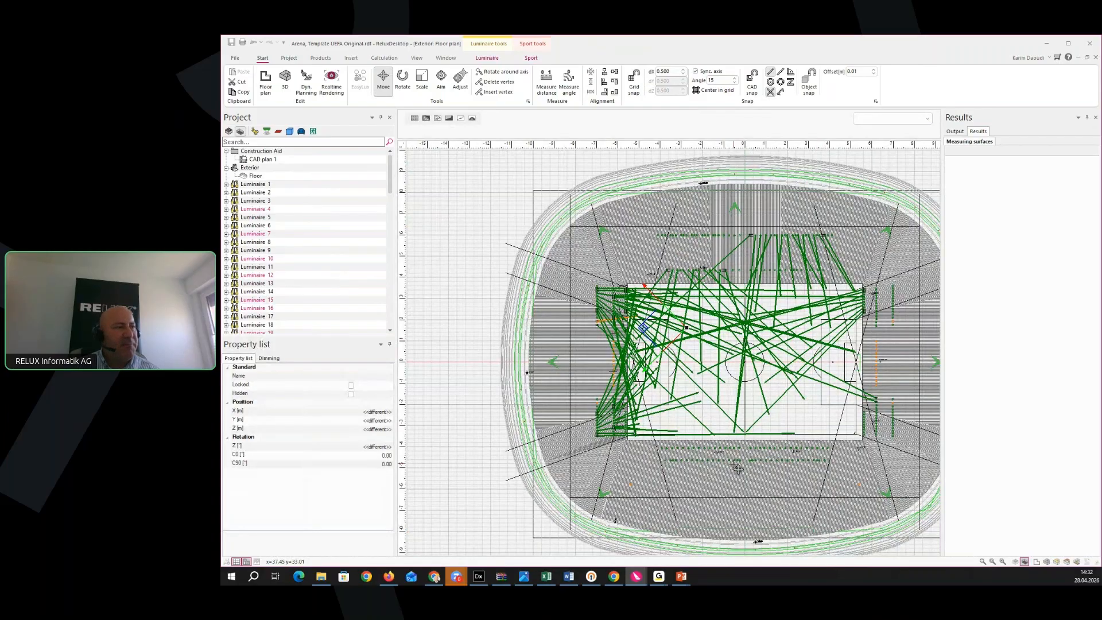
middle_drag(751, 464, 740, 464)
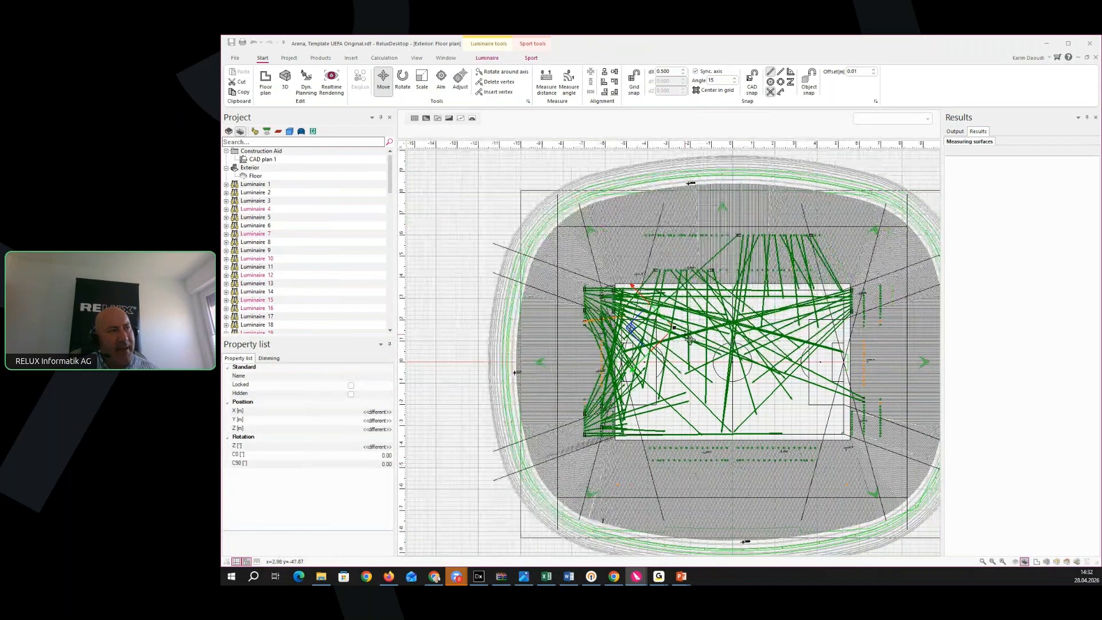
scroll(688, 339, up, 2)
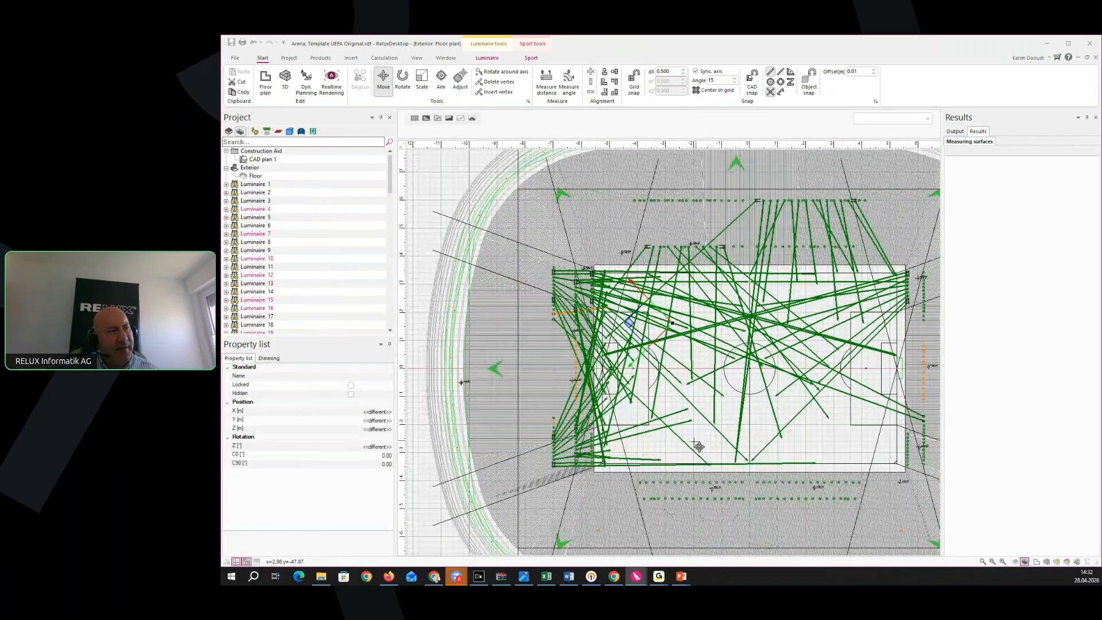
middle_drag(698, 442, 650, 441)
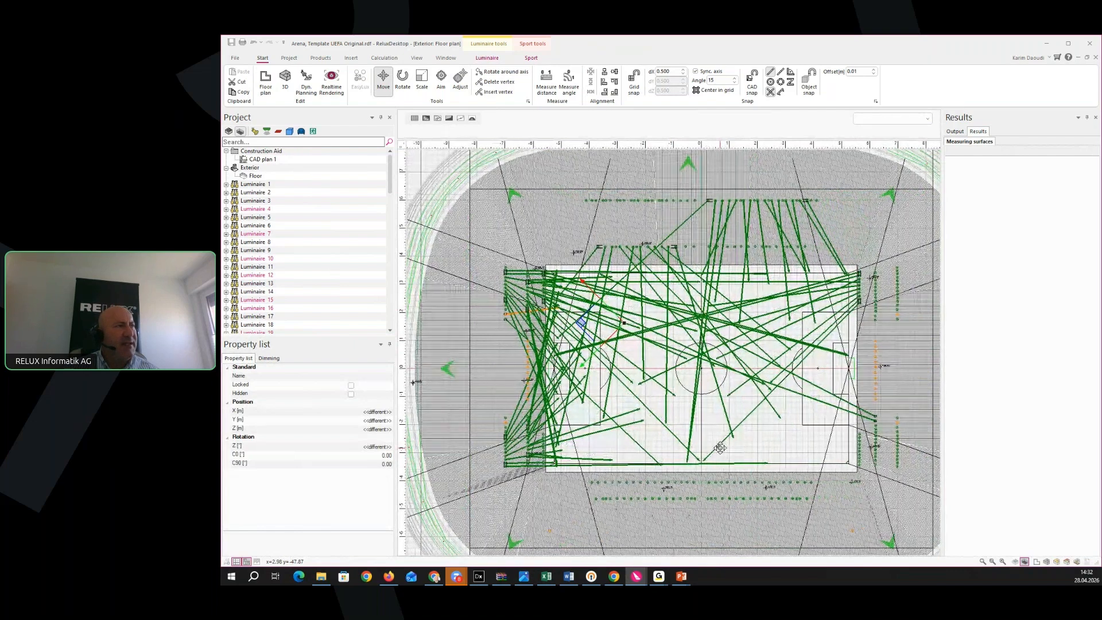
click(500, 213)
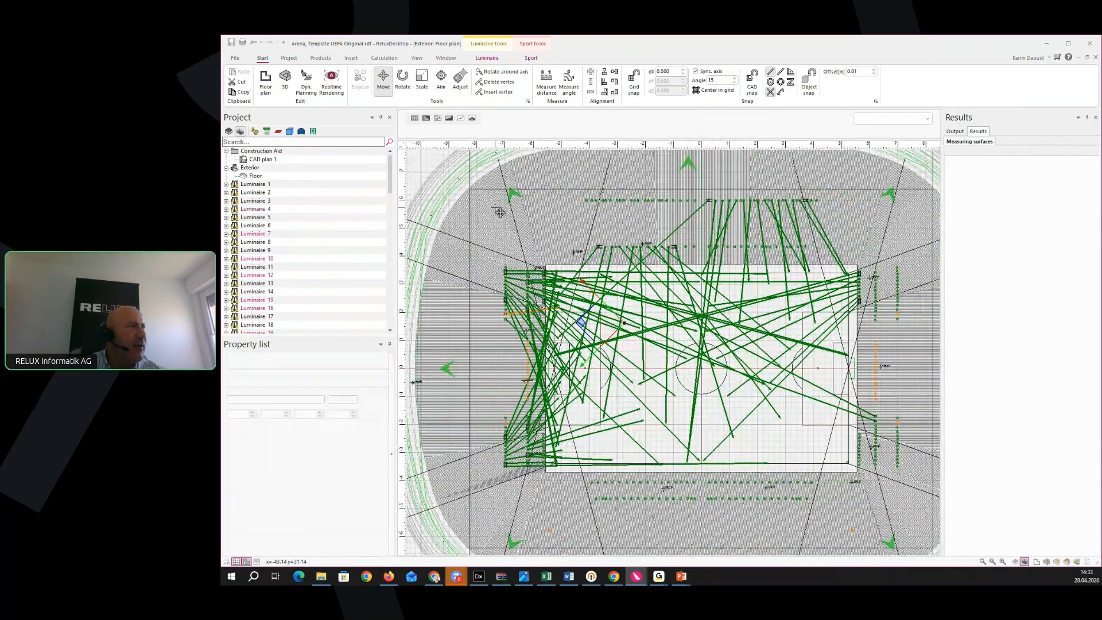
middle_drag(493, 218, 498, 229)
Add a sport area with the UEFA standard, Football, and lighting class A+ at 2000 lx
click(531, 59)
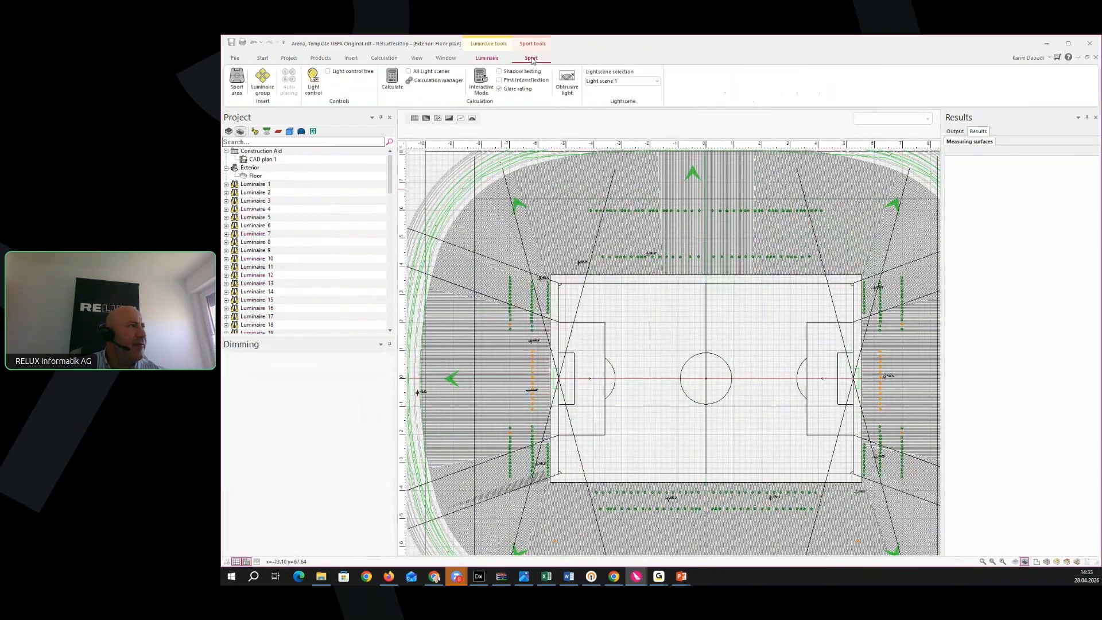
click(236, 91)
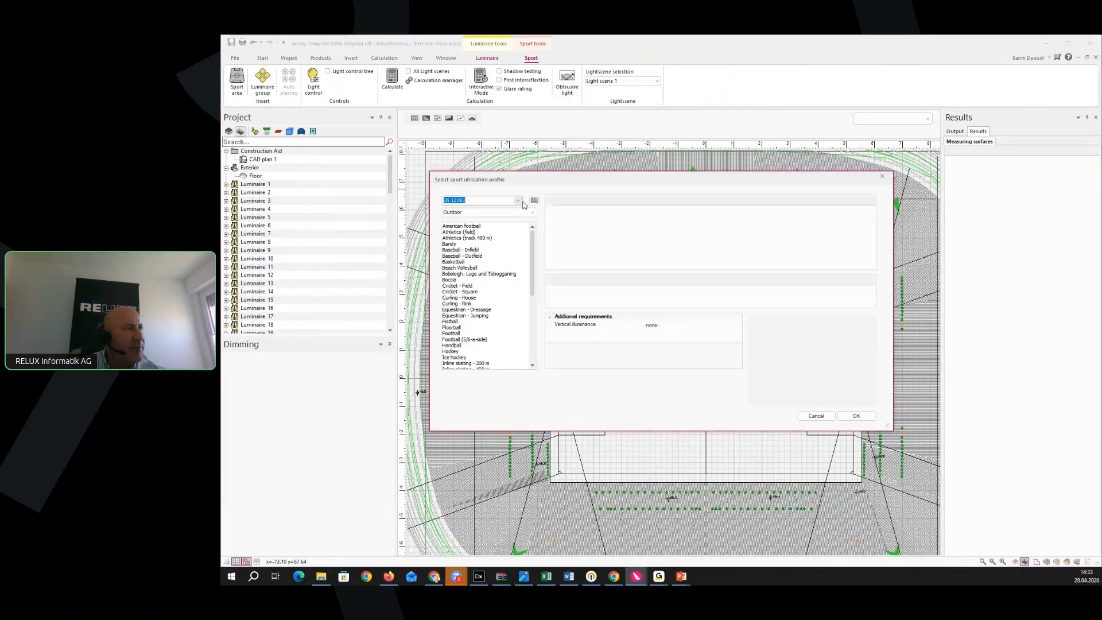
click(518, 200)
click(459, 214)
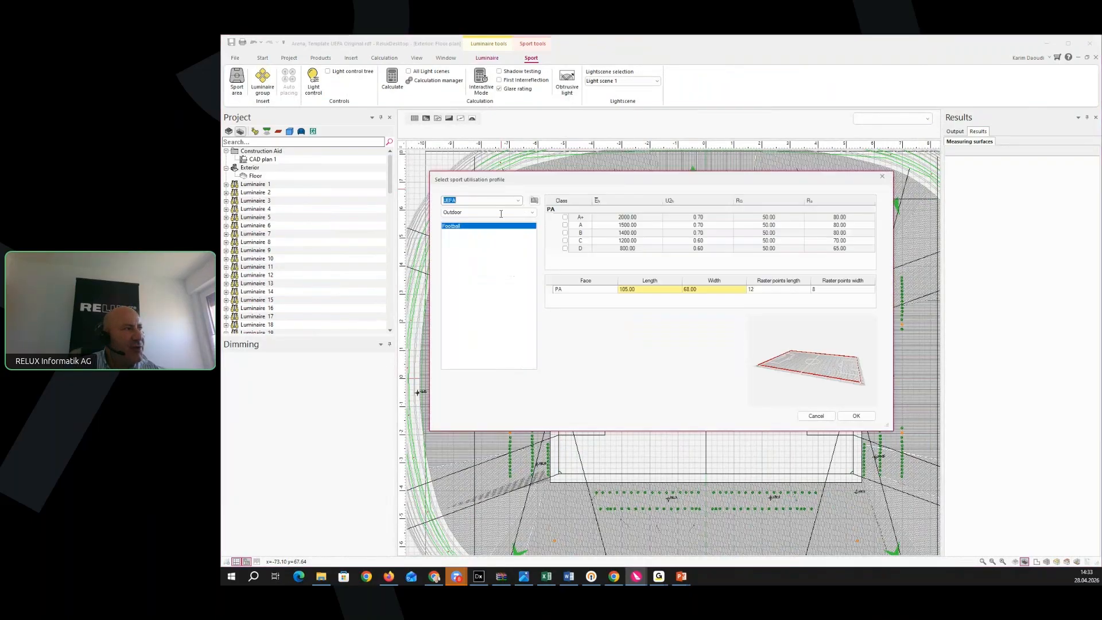
click(565, 217)
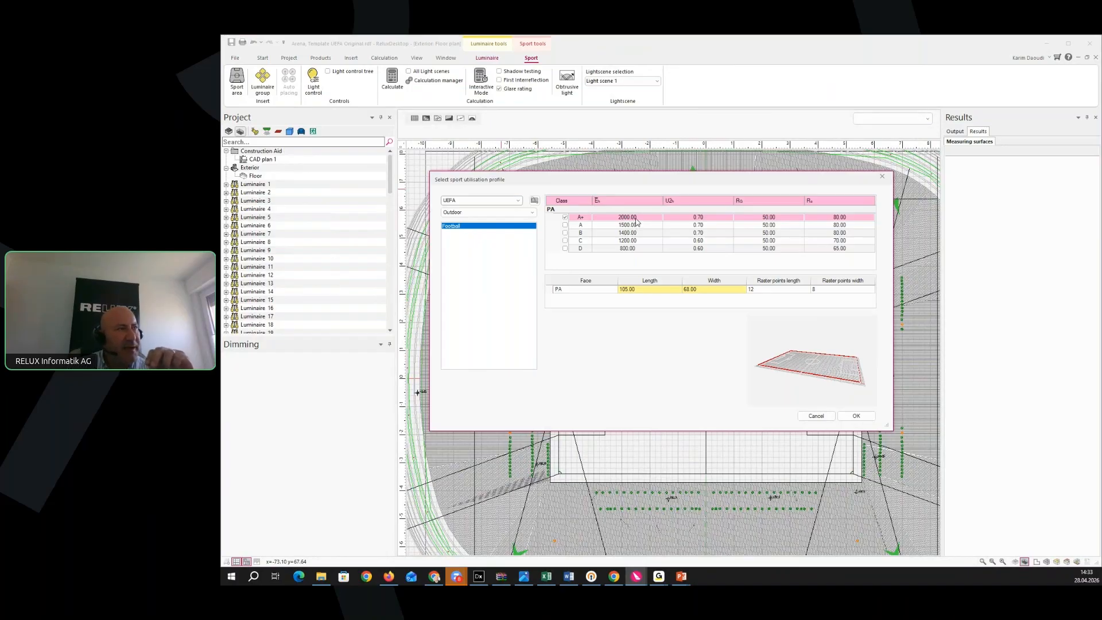
click(857, 416)
scroll(540, 499, up, 2)
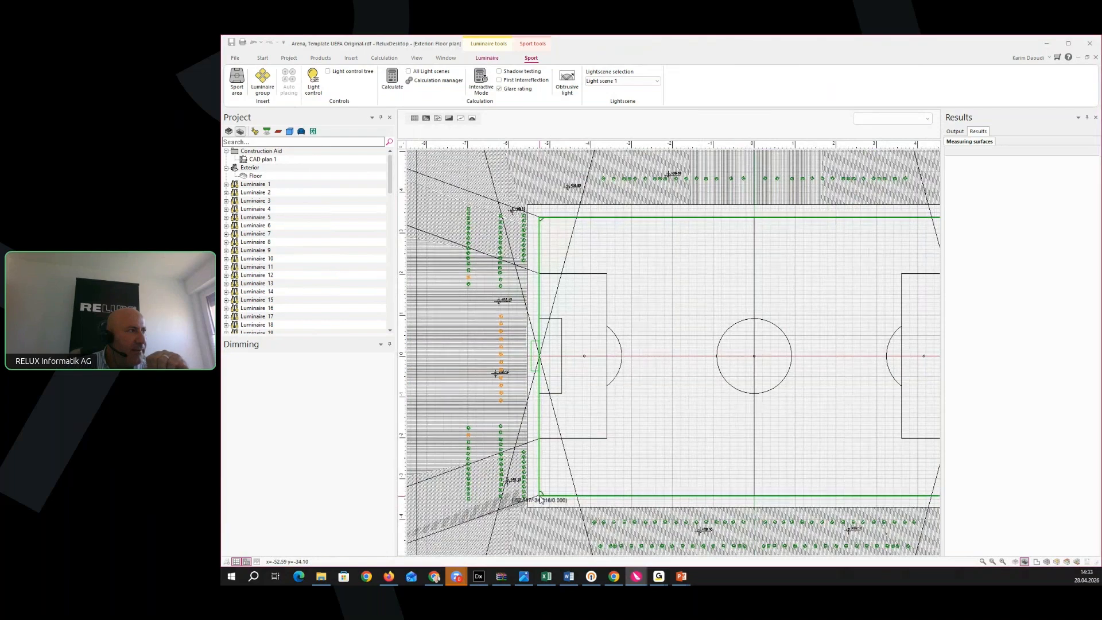
Place sport area Football 1 at X −52.545, Y −34.013 m and enable Interactive Mode
click(541, 497)
scroll(540, 498, up, 2)
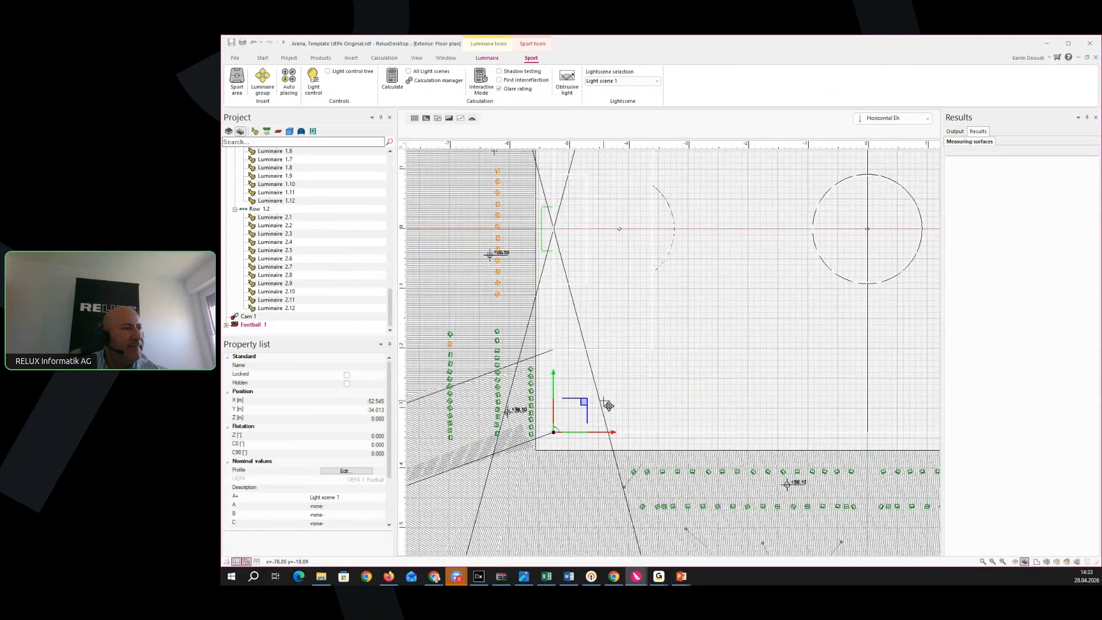
scroll(608, 406, down, 4)
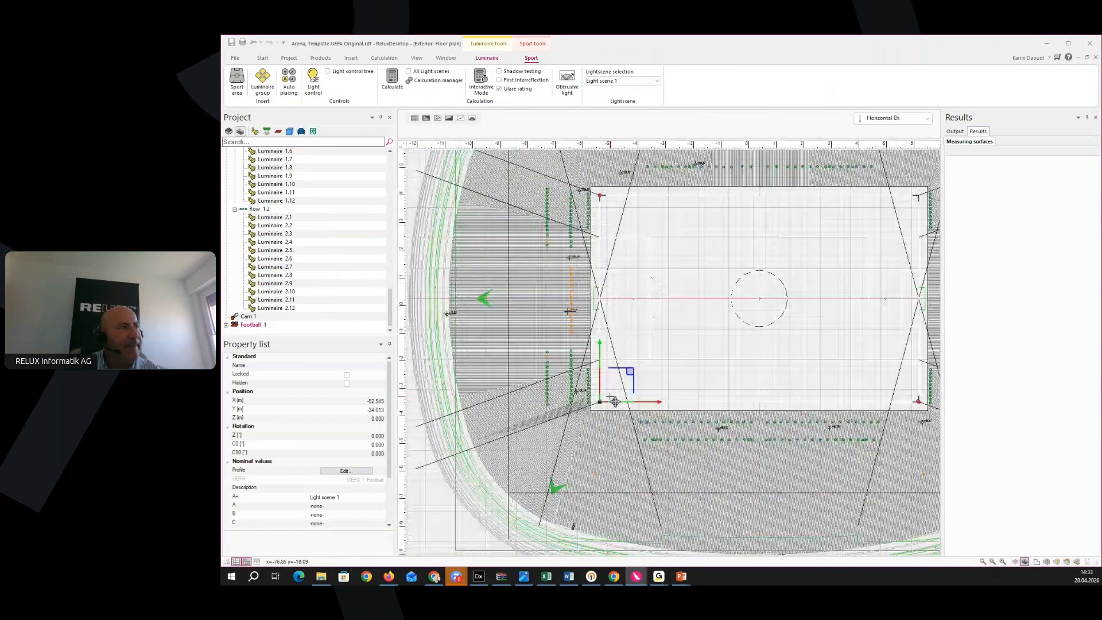
scroll(659, 399, down, 3)
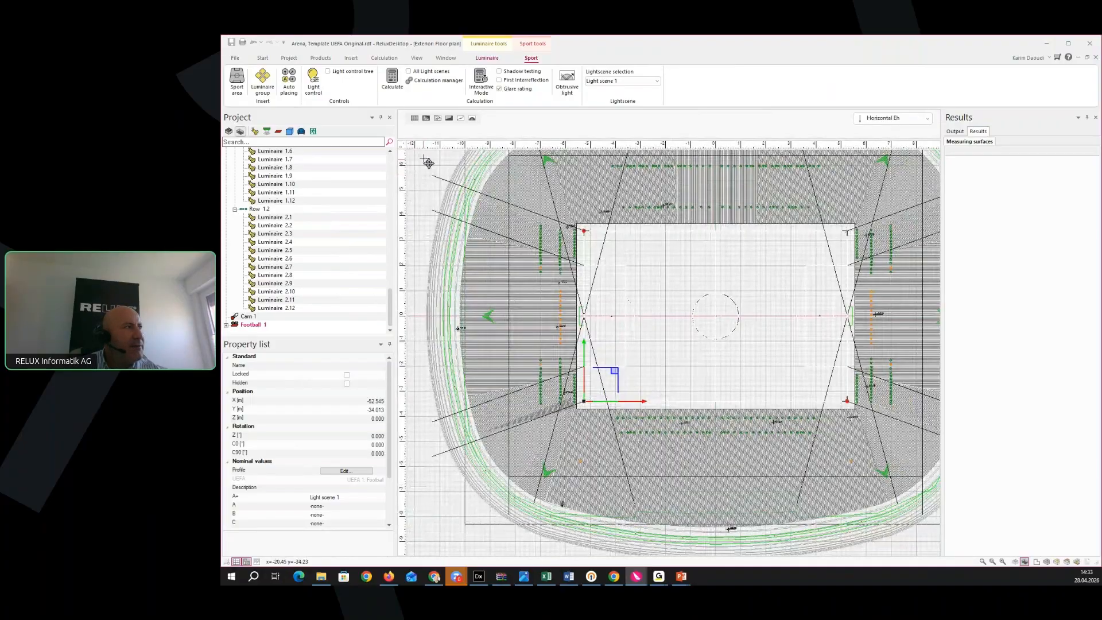
click(414, 119)
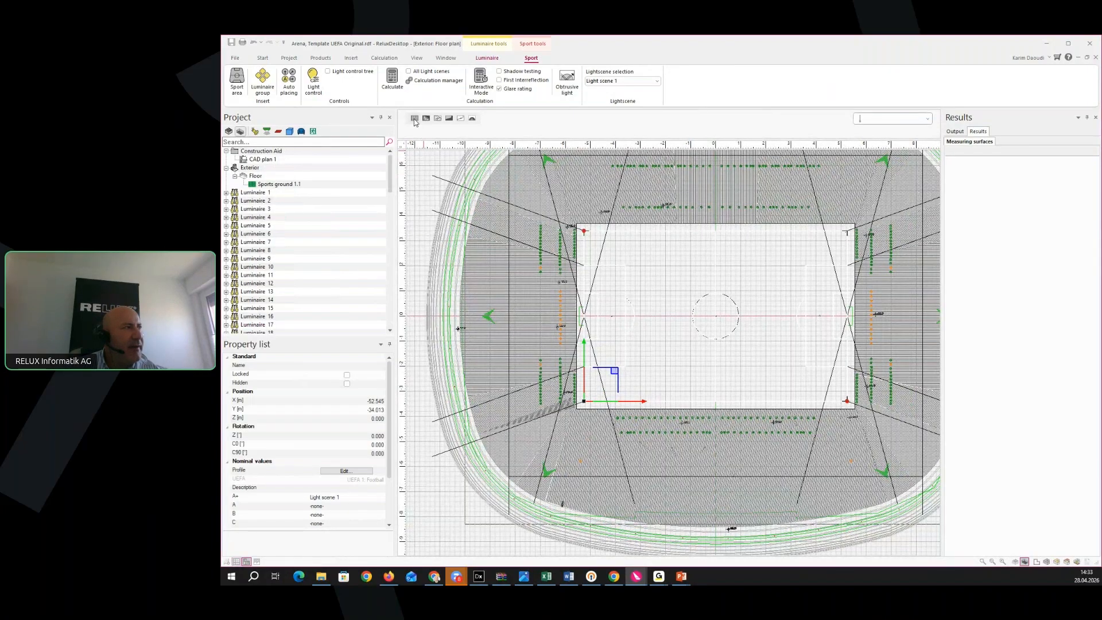
middle_drag(488, 296, 466, 303)
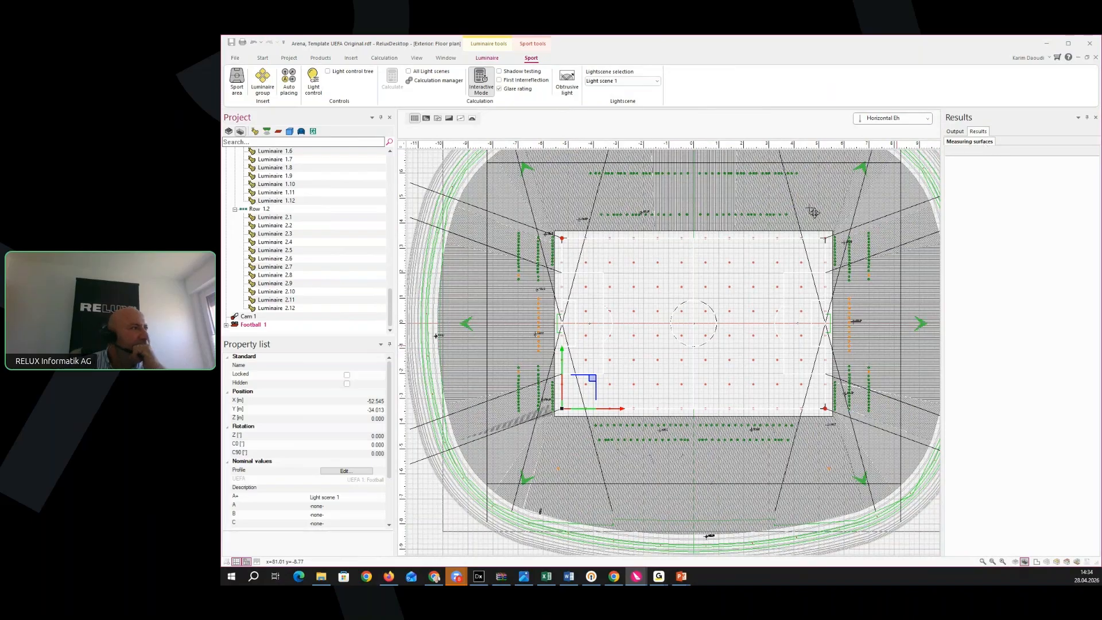
middle_drag(717, 461, 666, 456)
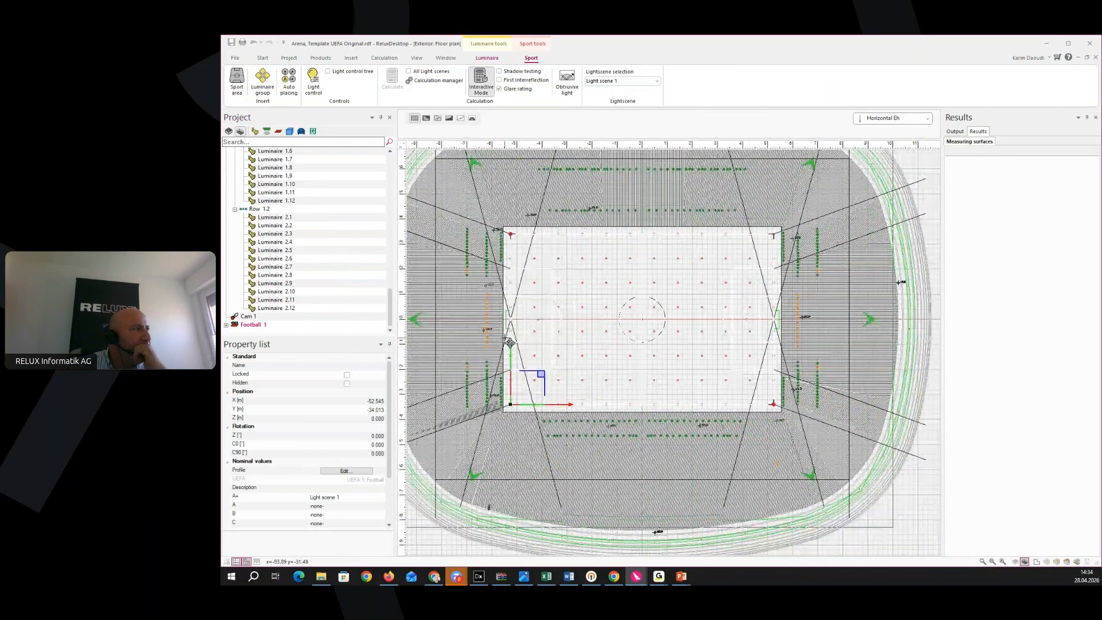
scroll(513, 366, down, 1)
Review the calculated Eh grid: average 2891 lx, min 2405, max 3797 against ≥2000 lx
scroll(513, 367, down, 3)
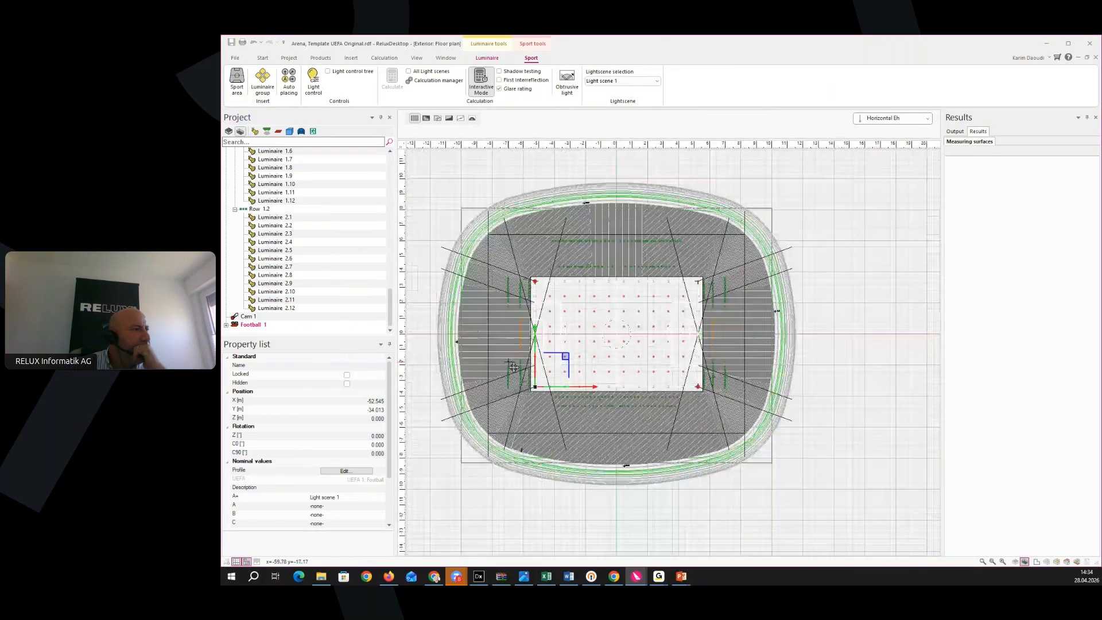
scroll(583, 395, up, 4)
scroll(583, 395, up, 2)
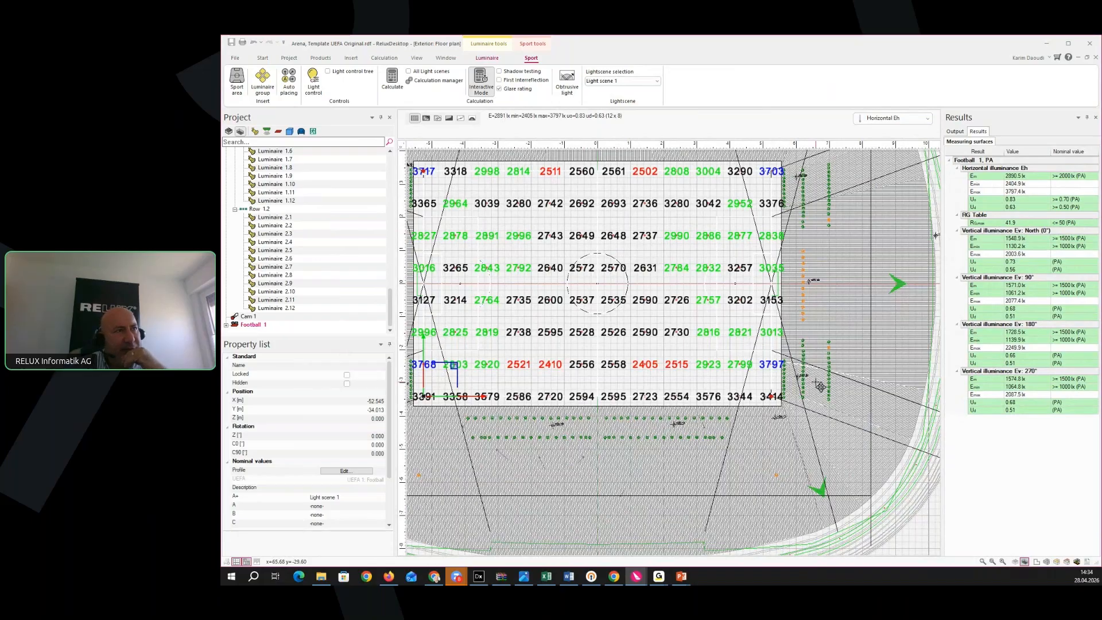
middle_drag(921, 360, 883, 368)
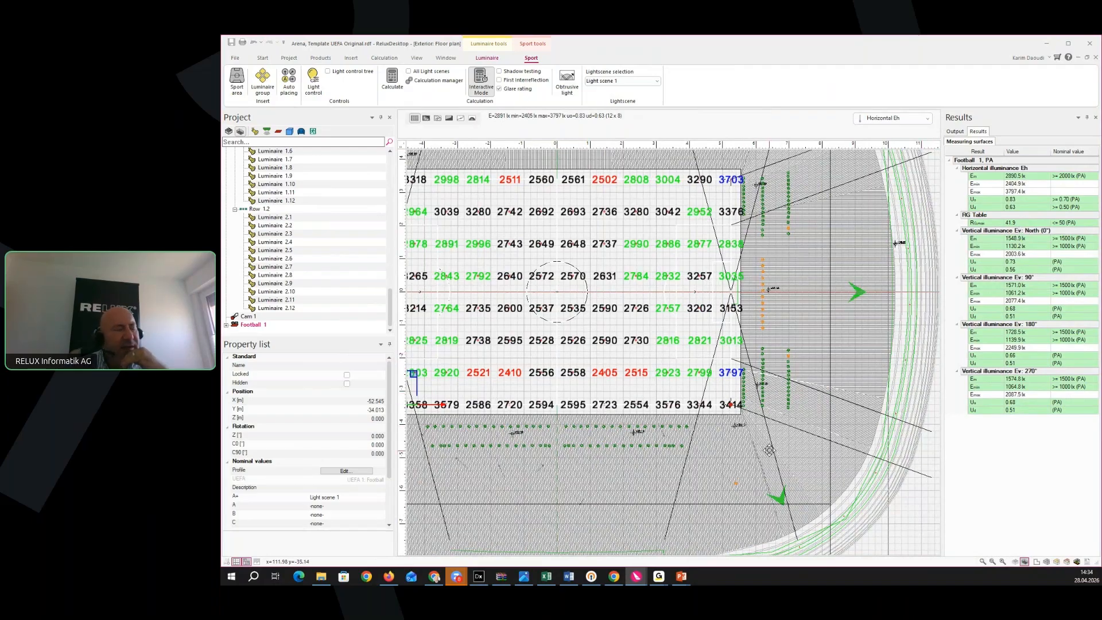
middle_drag(765, 451, 843, 445)
middle_drag(639, 472, 666, 470)
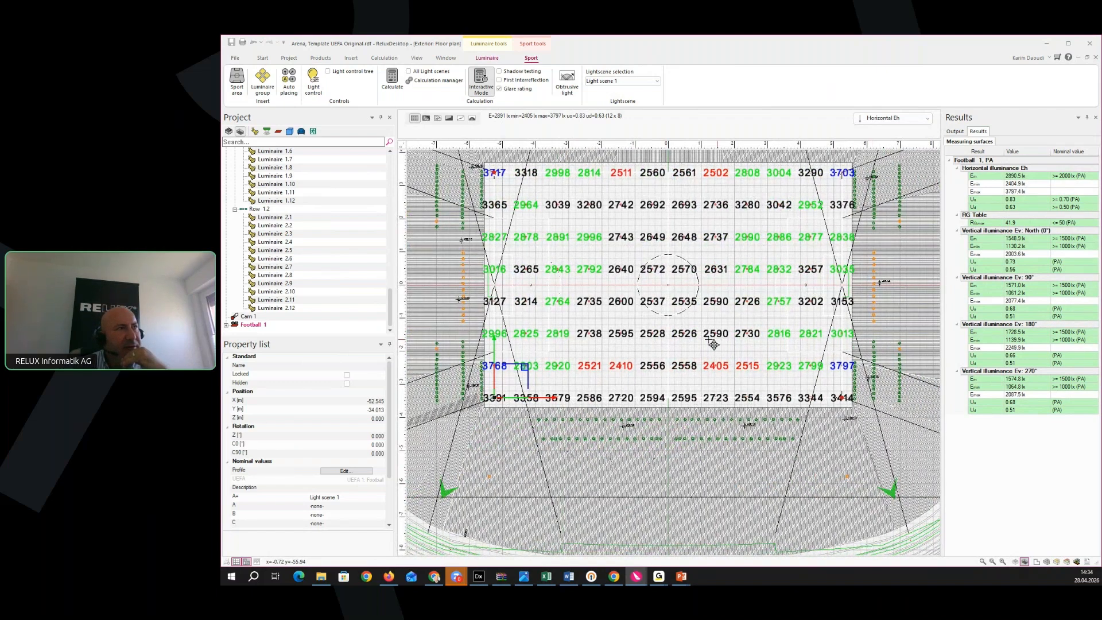
click(928, 119)
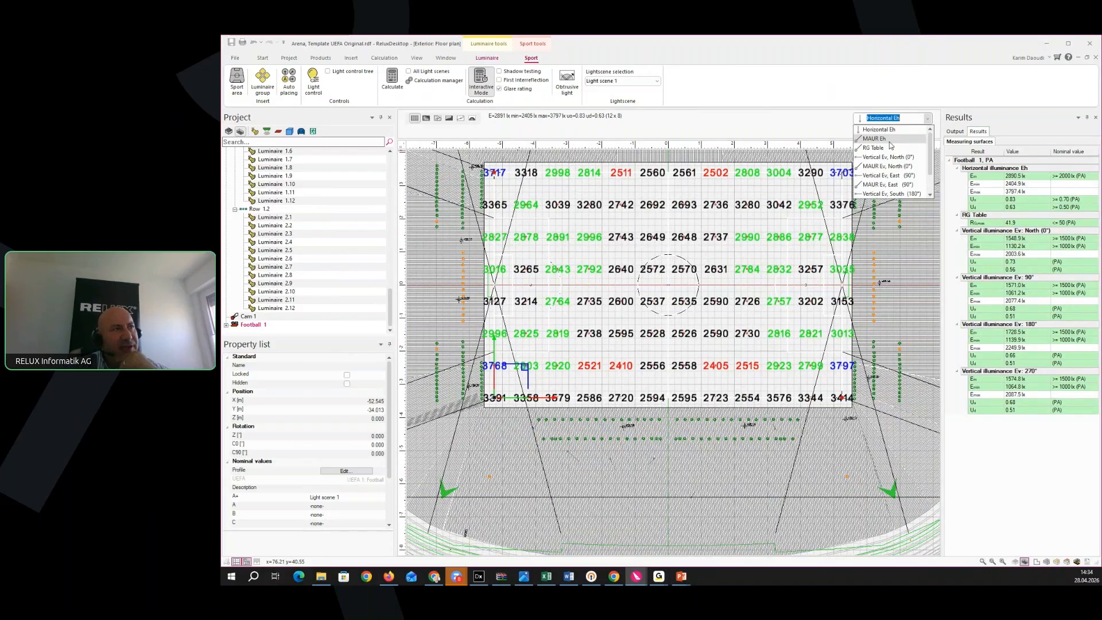
Switch the grid to MAUR Eh values, about 0.67 to 1.05, and zoom to review them
click(875, 139)
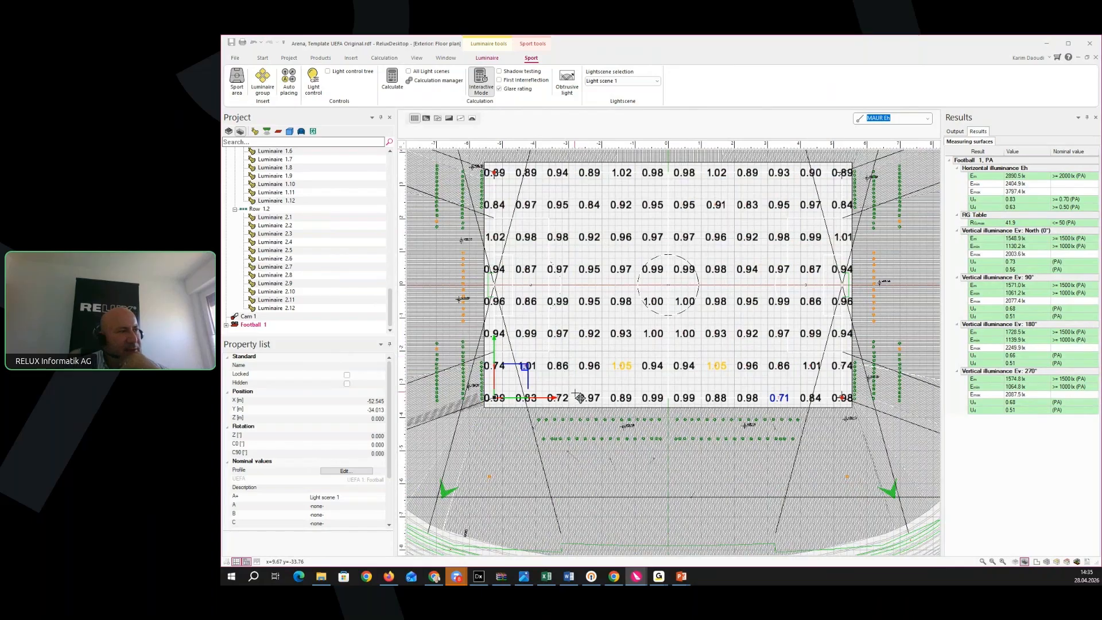
click(652, 323)
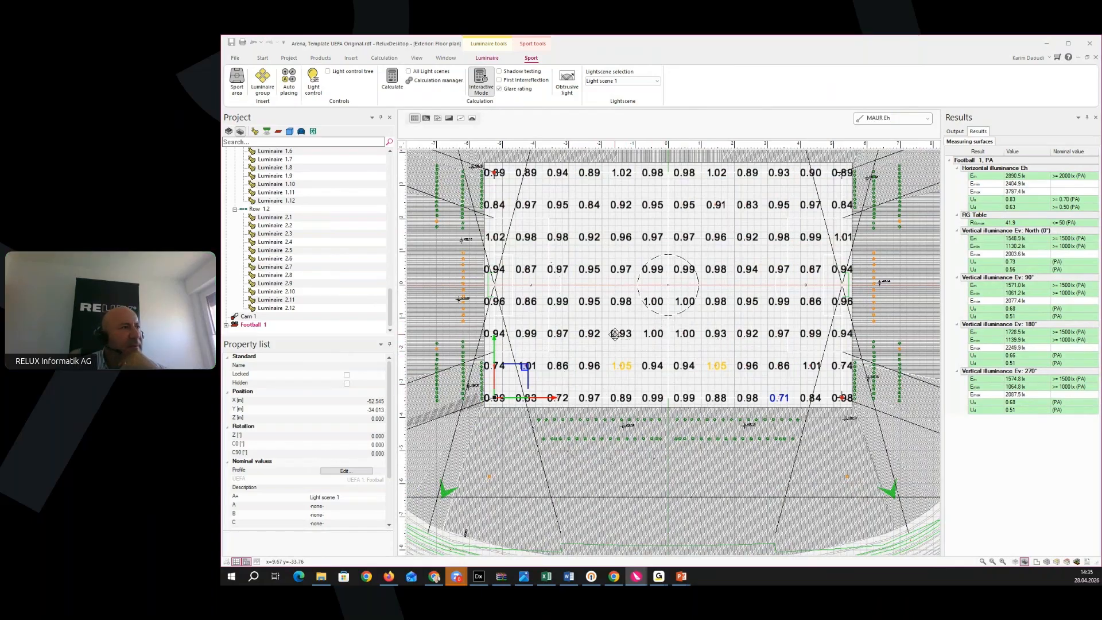
scroll(612, 356, up, 3)
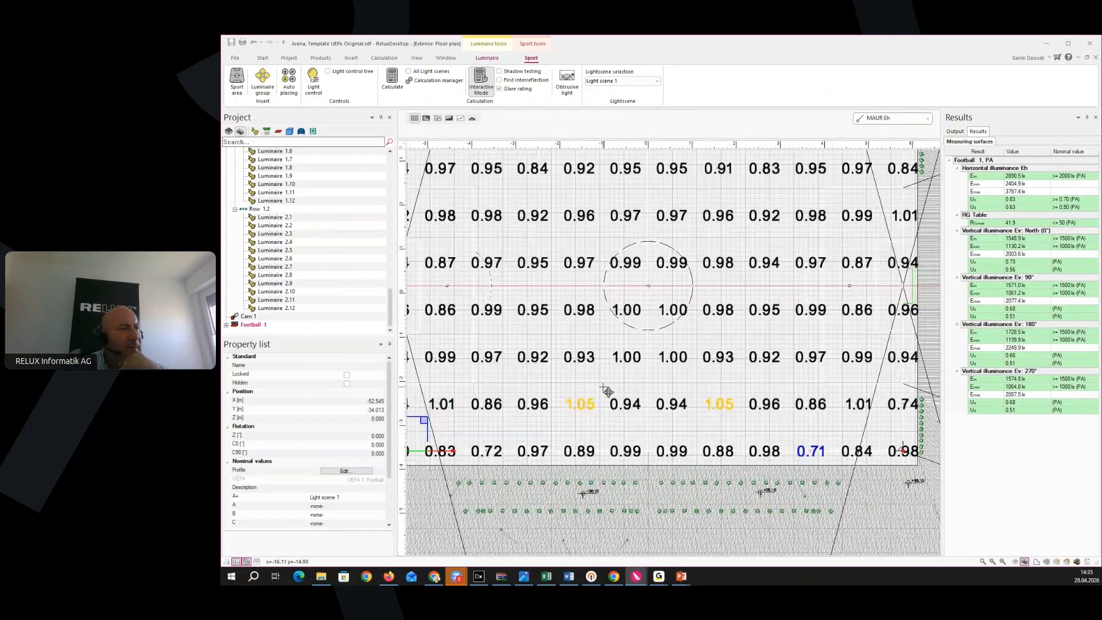
scroll(608, 392, down, 2)
scroll(689, 410, down, 1)
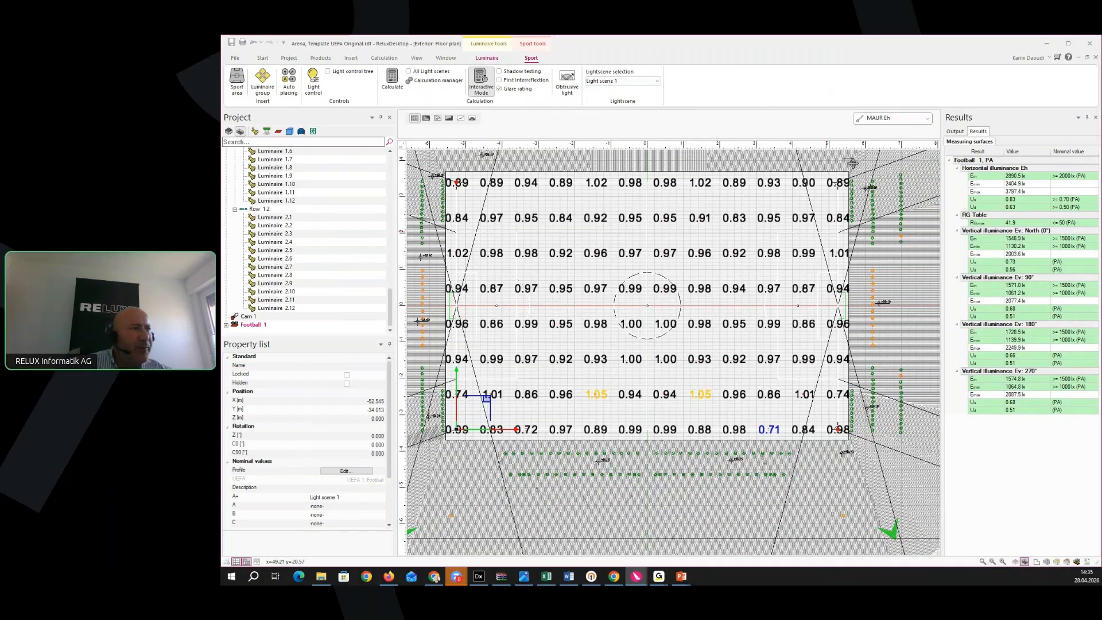
scroll(694, 453, down, 4)
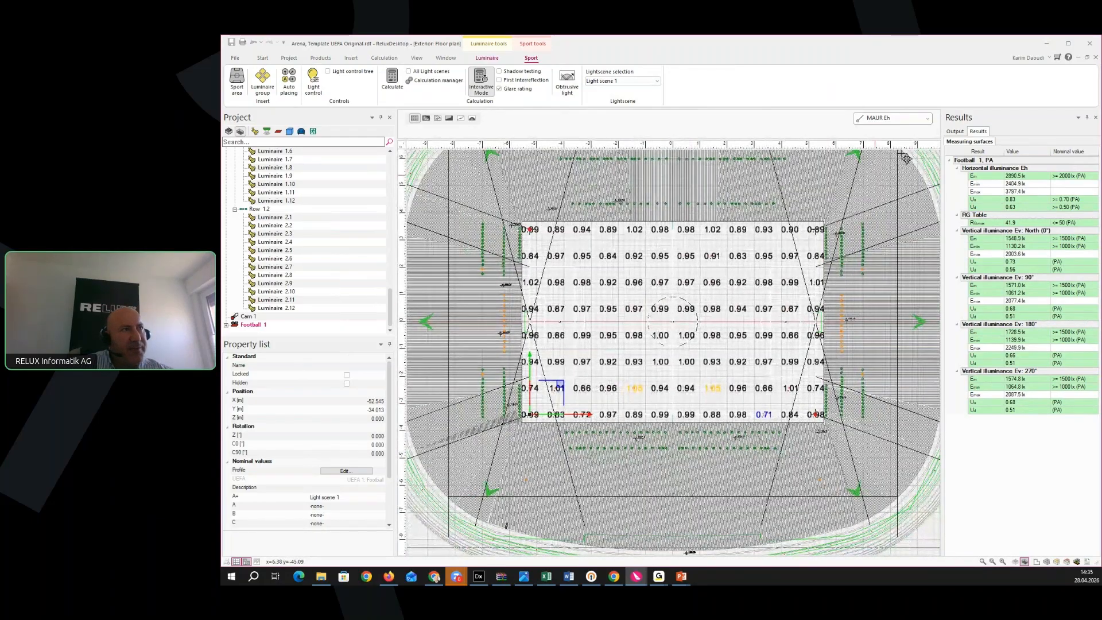
click(928, 118)
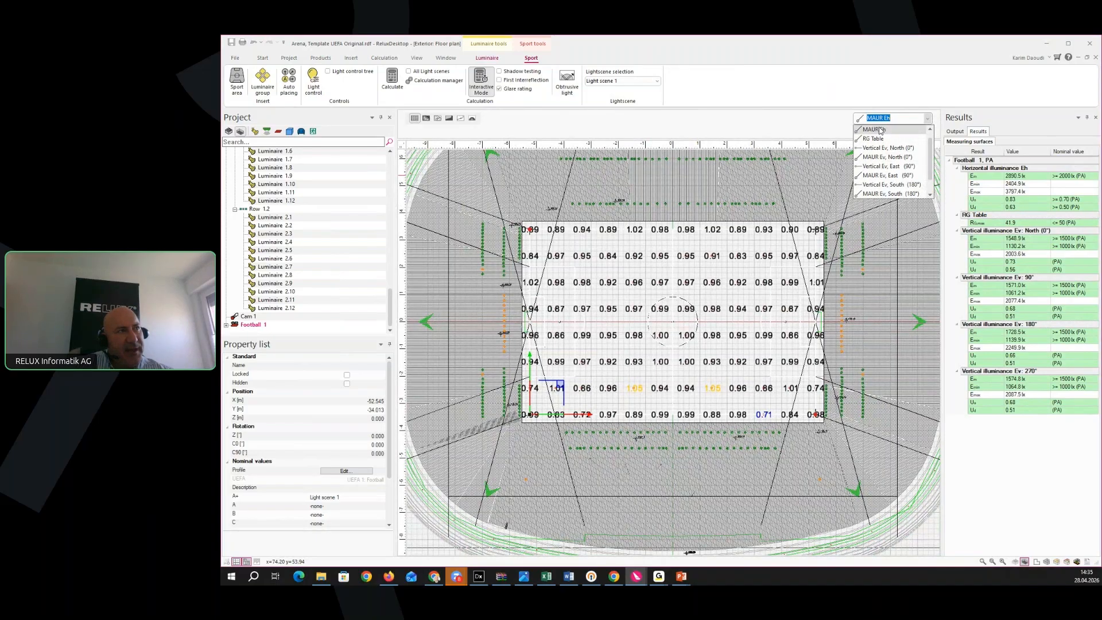
Switch the pitch grid from MAUR Ev North to vertical Ev East (90°) lux values, averaging 1571 lx
click(888, 157)
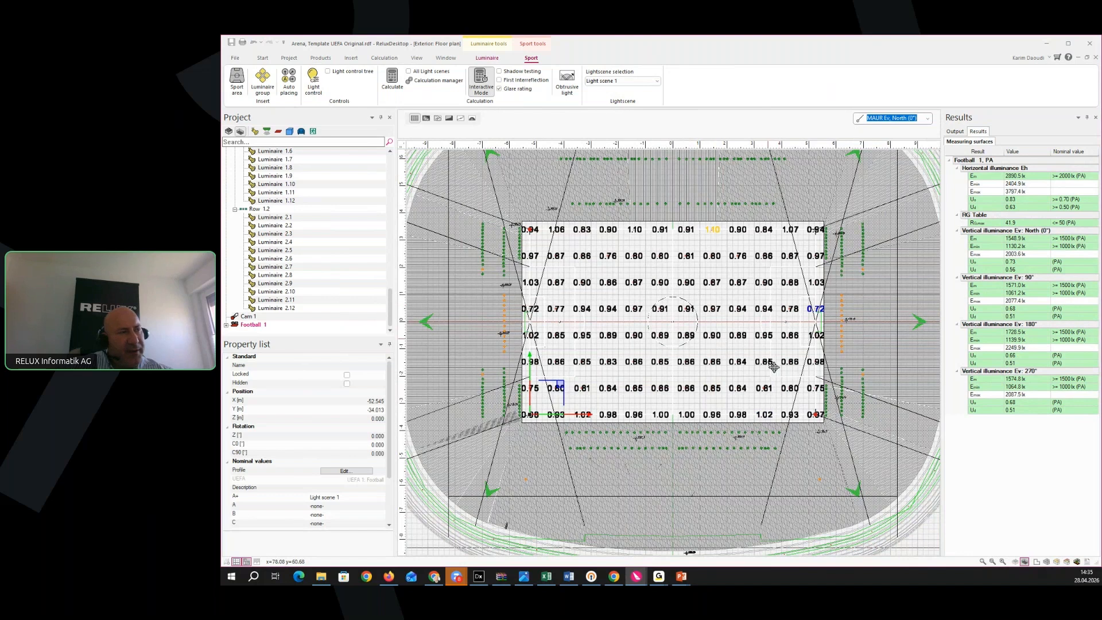
click(928, 119)
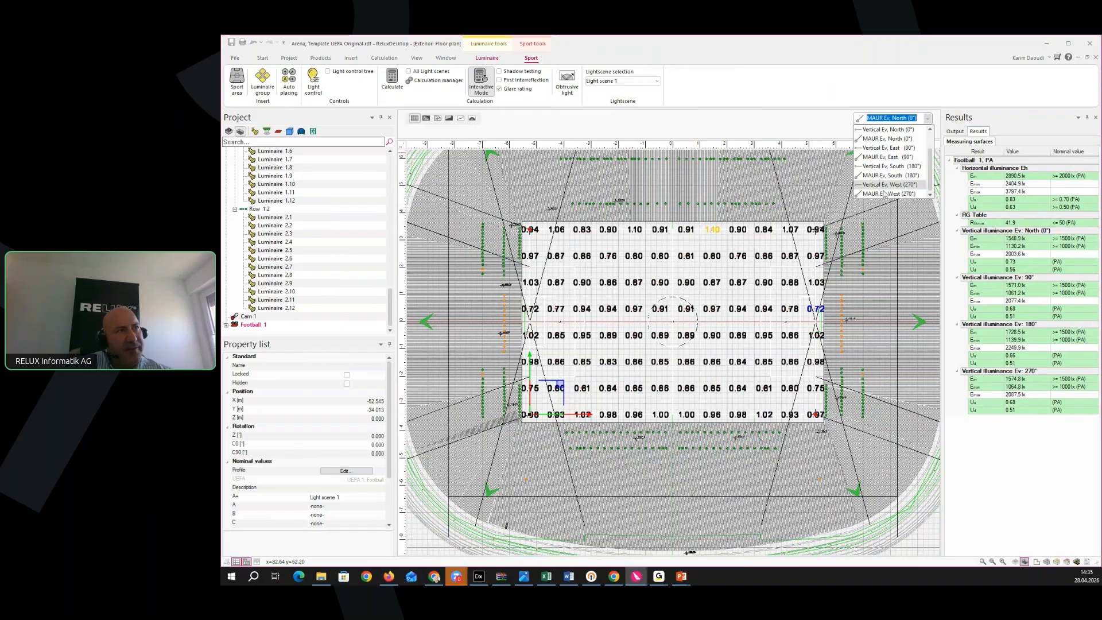
drag(931, 152, 933, 120)
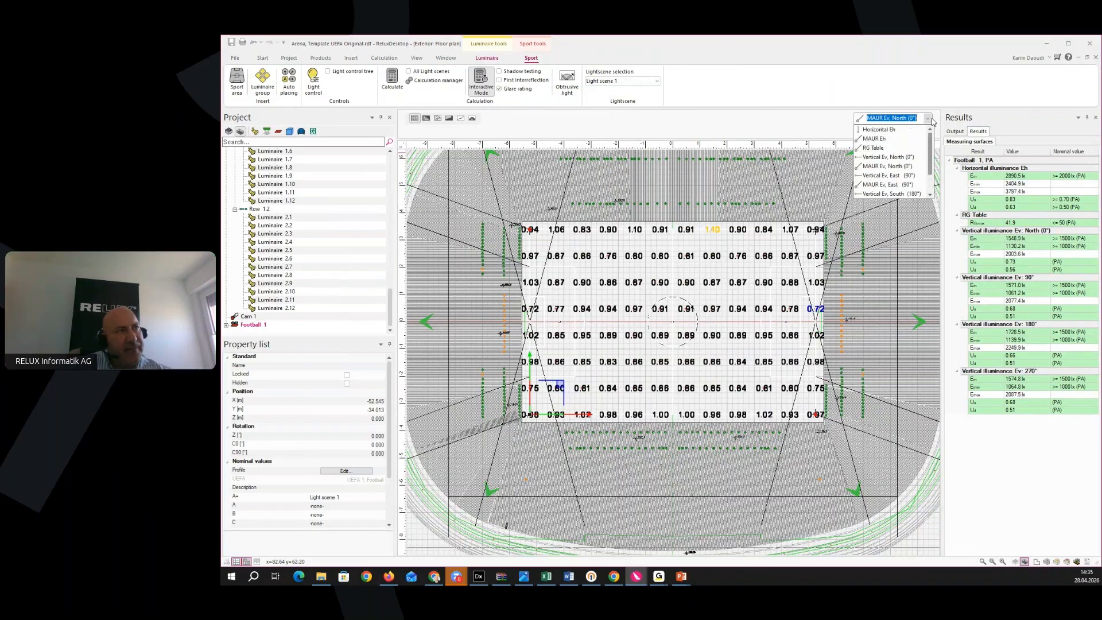
click(890, 175)
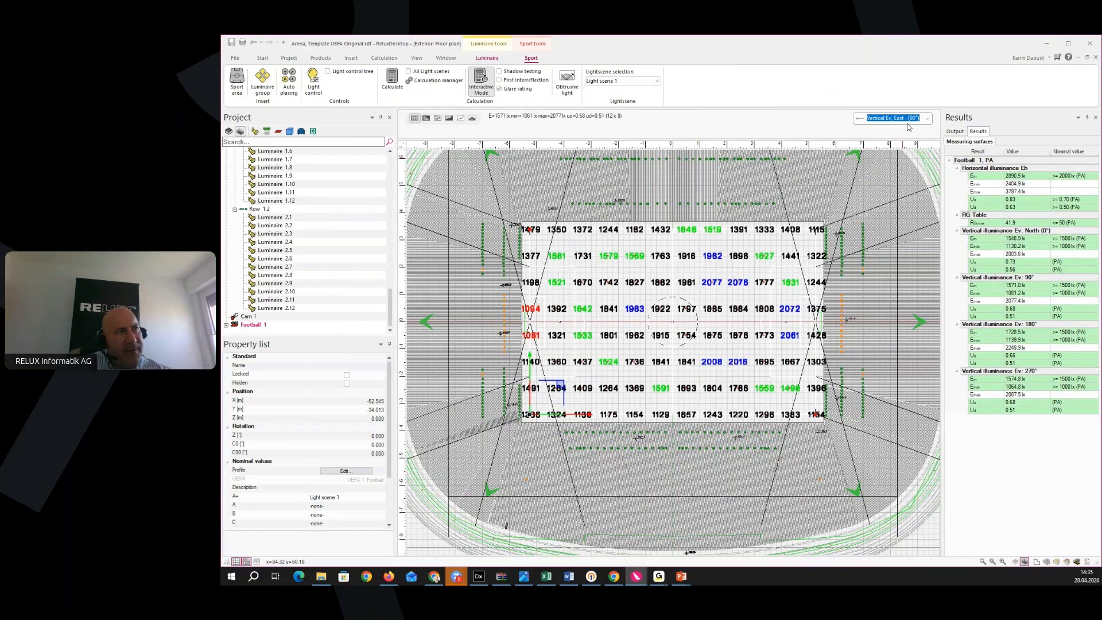
click(250, 326)
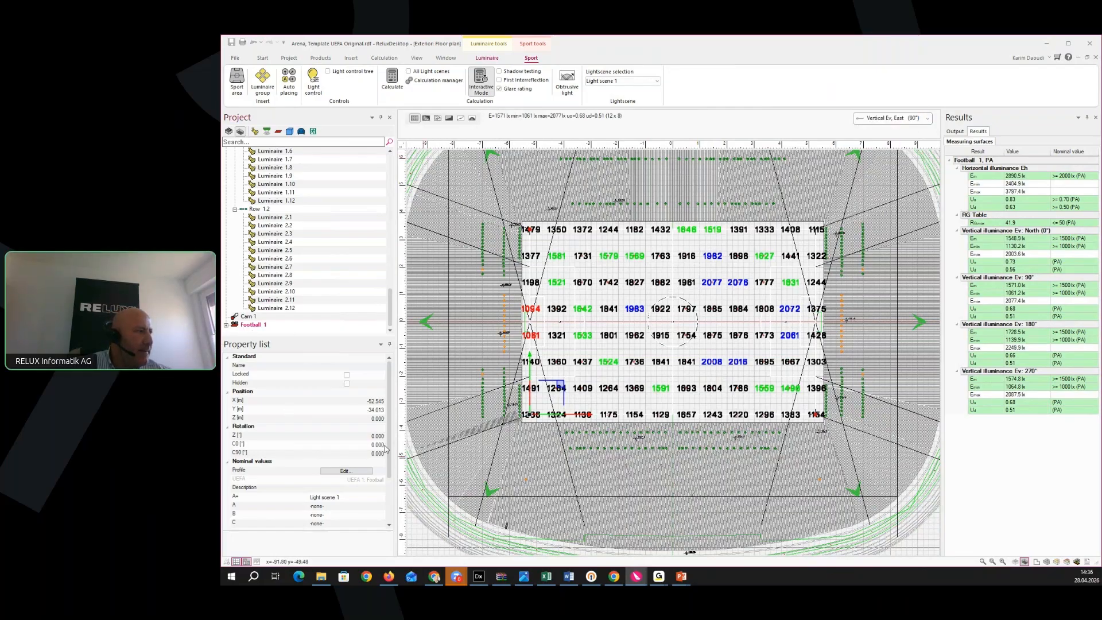
drag(388, 443, 389, 492)
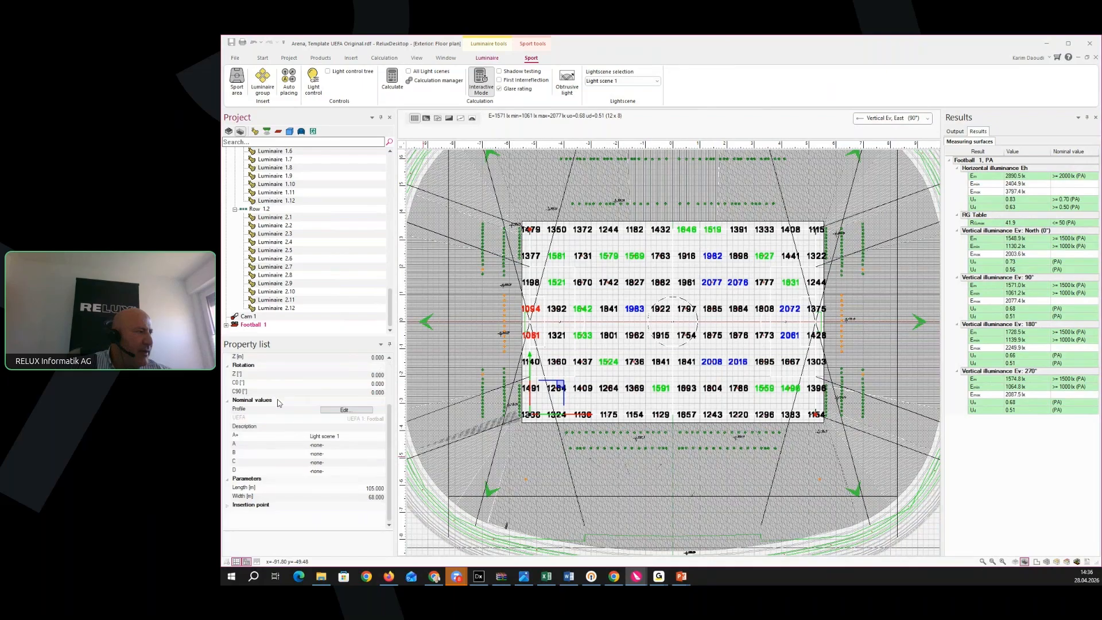
Check the UEFA profile's nominal values without changes, then expand Football 1 to reveal Football 1, PA
click(350, 410)
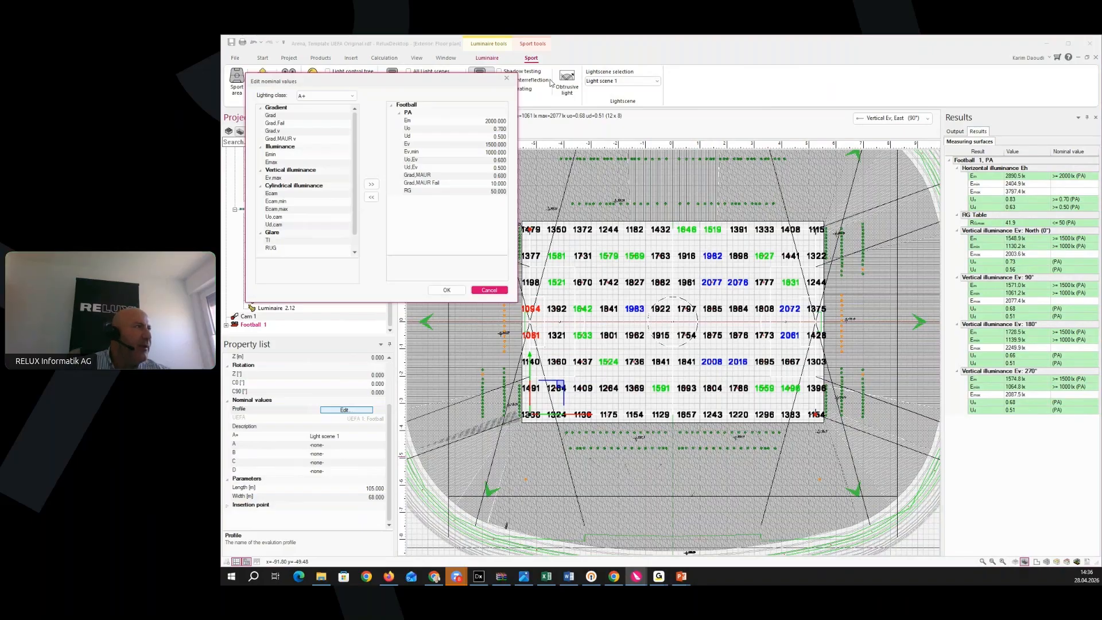
click(507, 79)
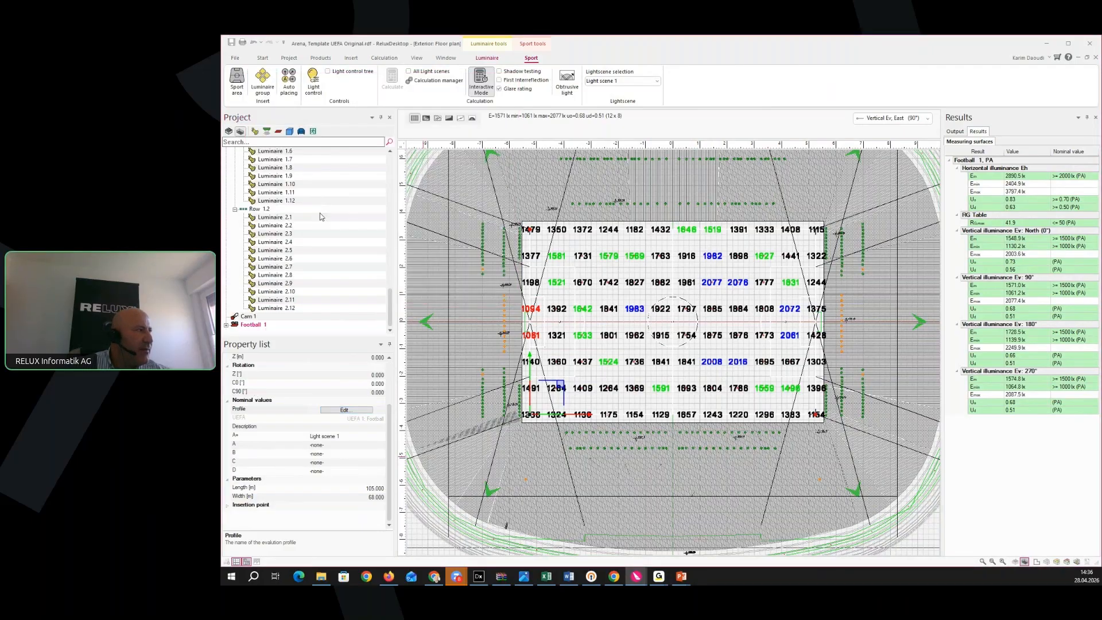
click(226, 325)
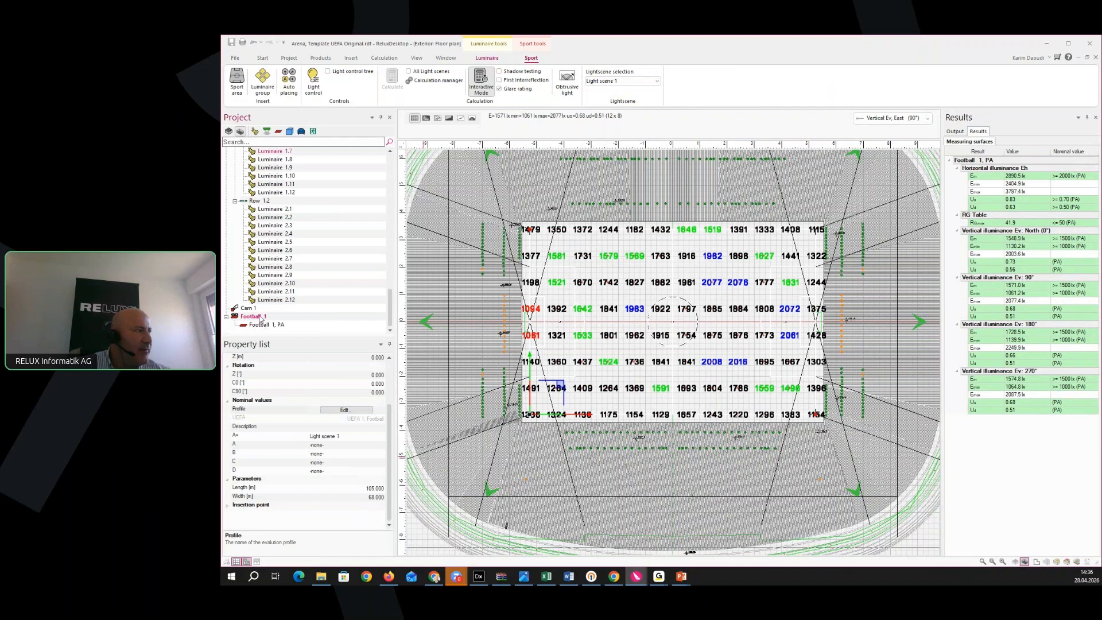
click(261, 325)
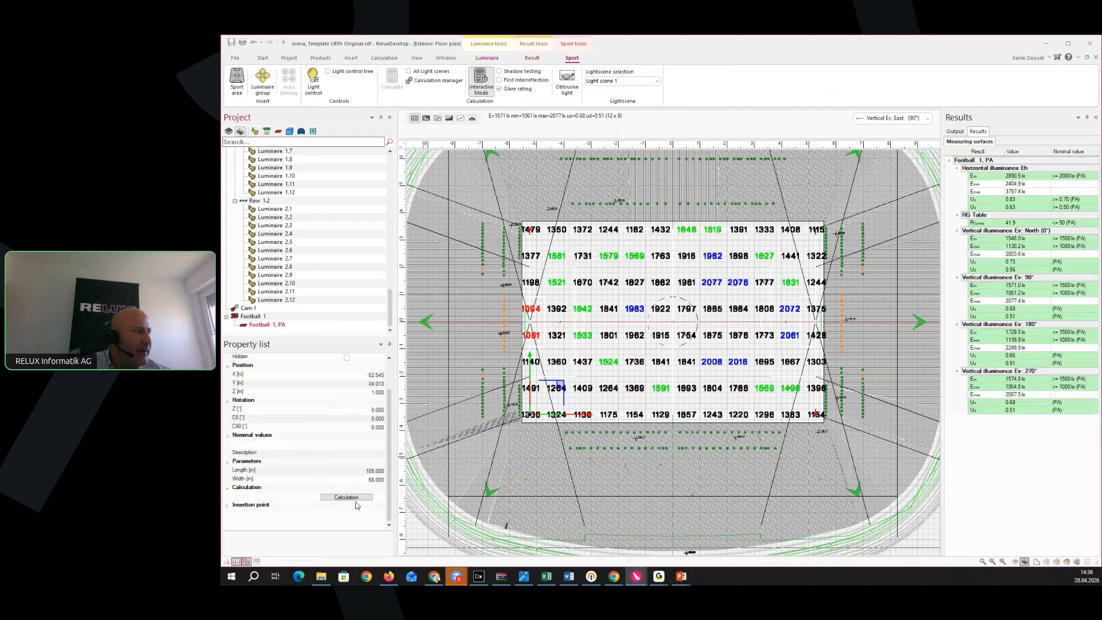
click(344, 498)
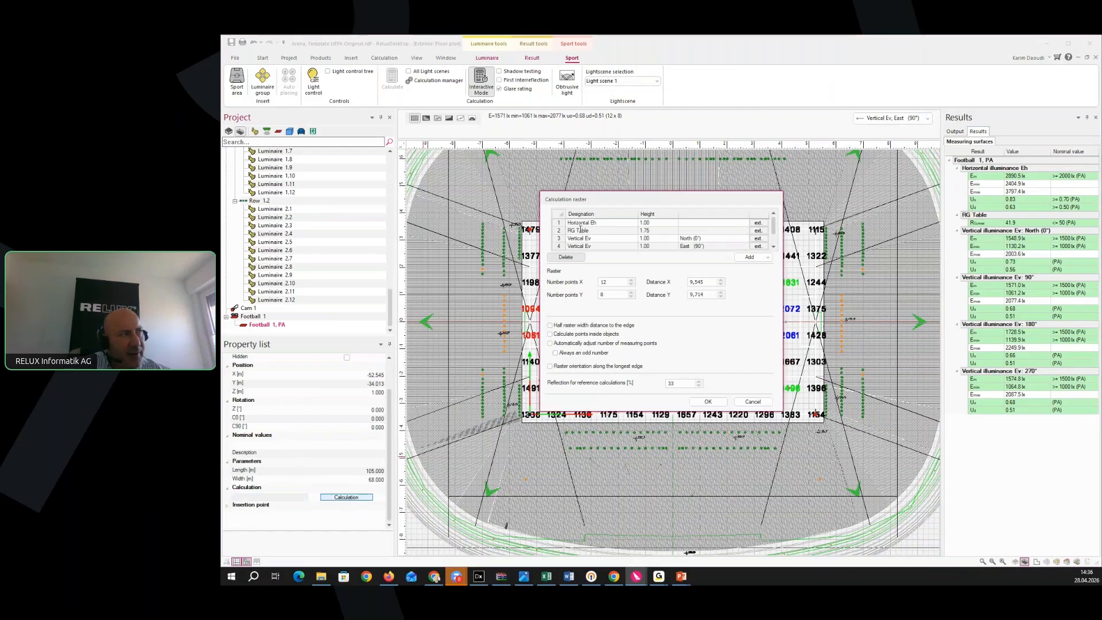
click(757, 224)
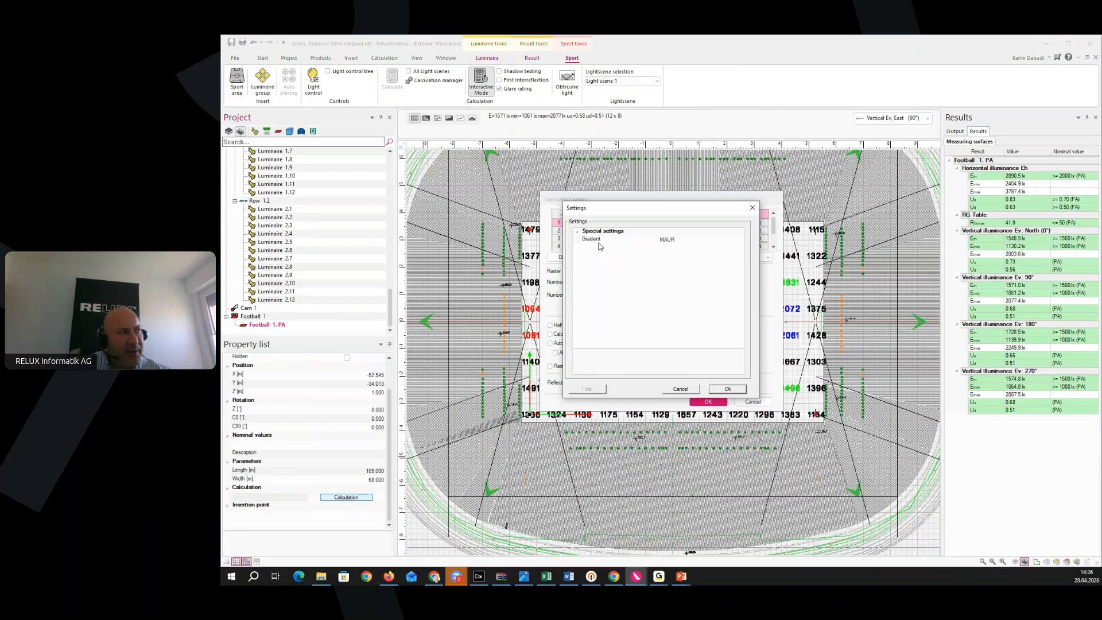
click(698, 244)
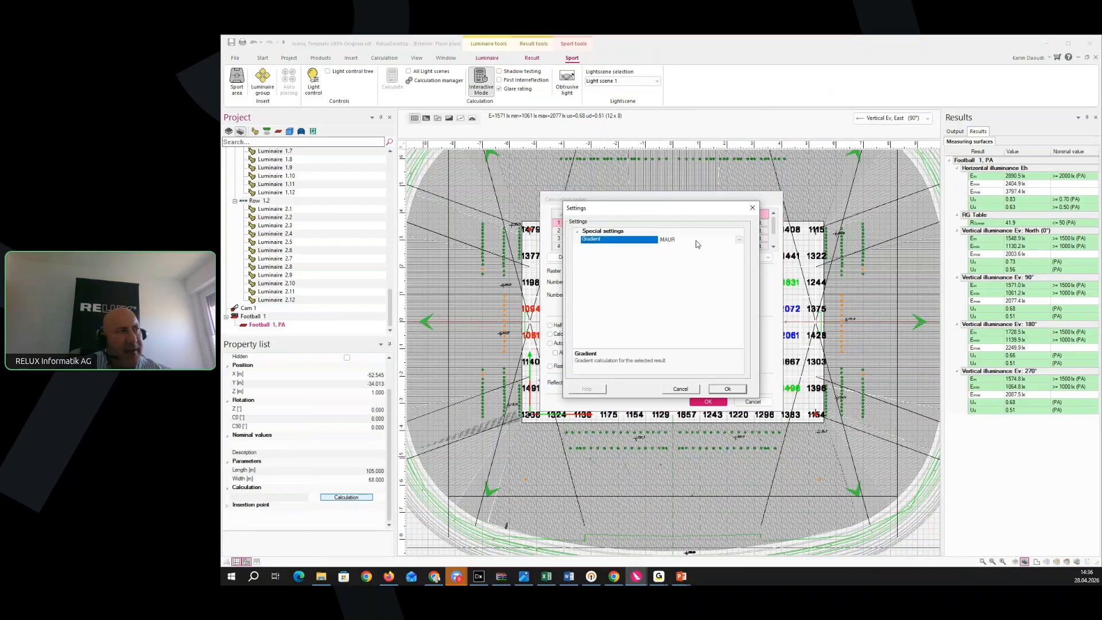
click(740, 241)
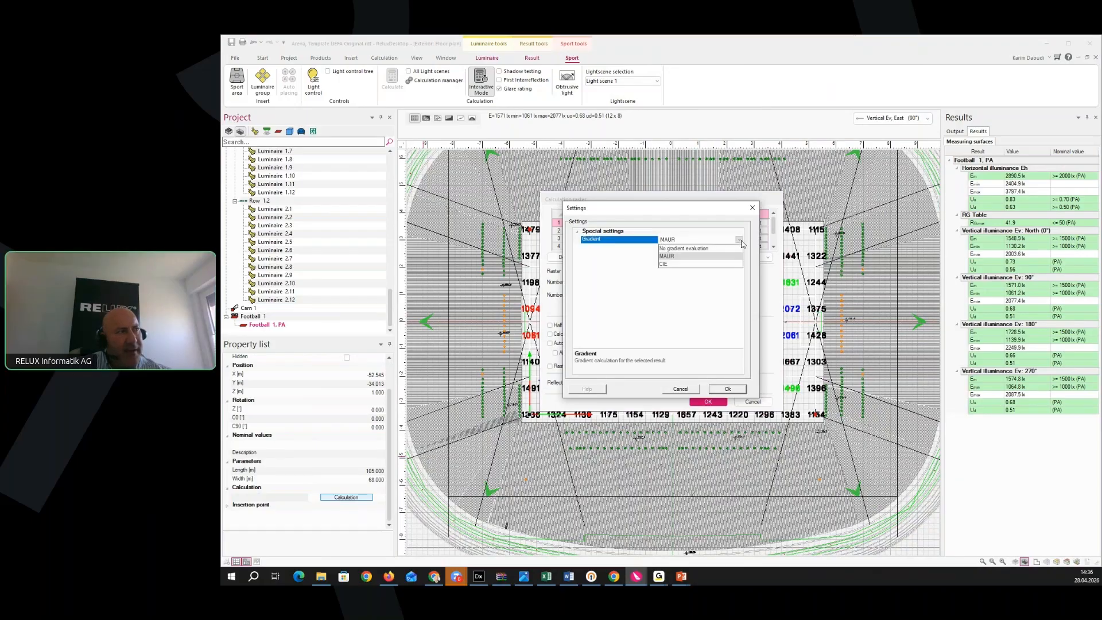
click(689, 257)
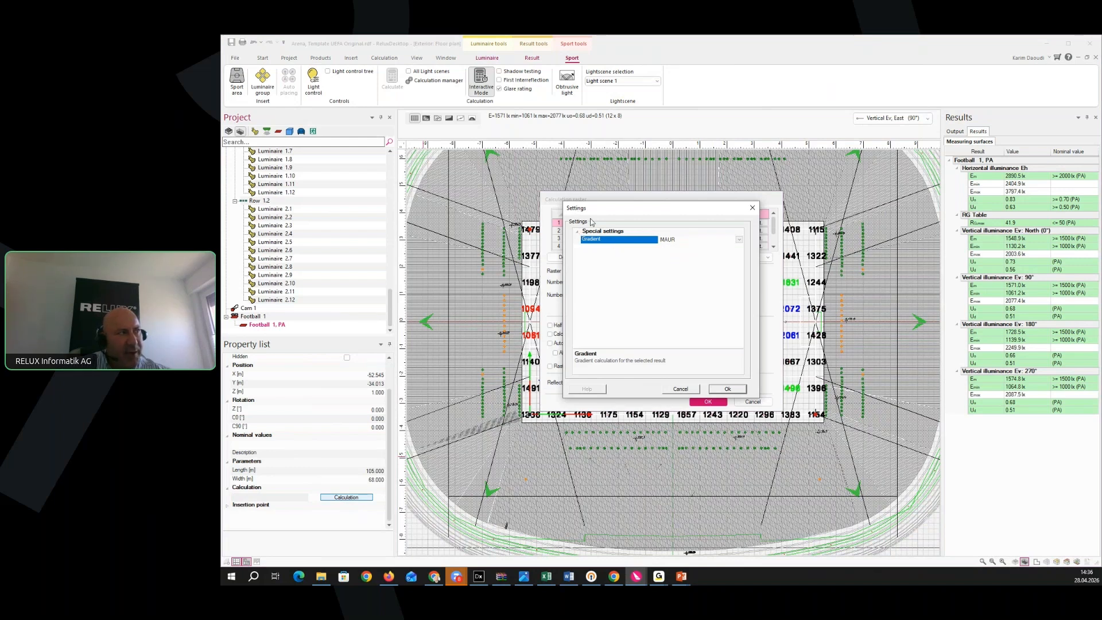
click(725, 390)
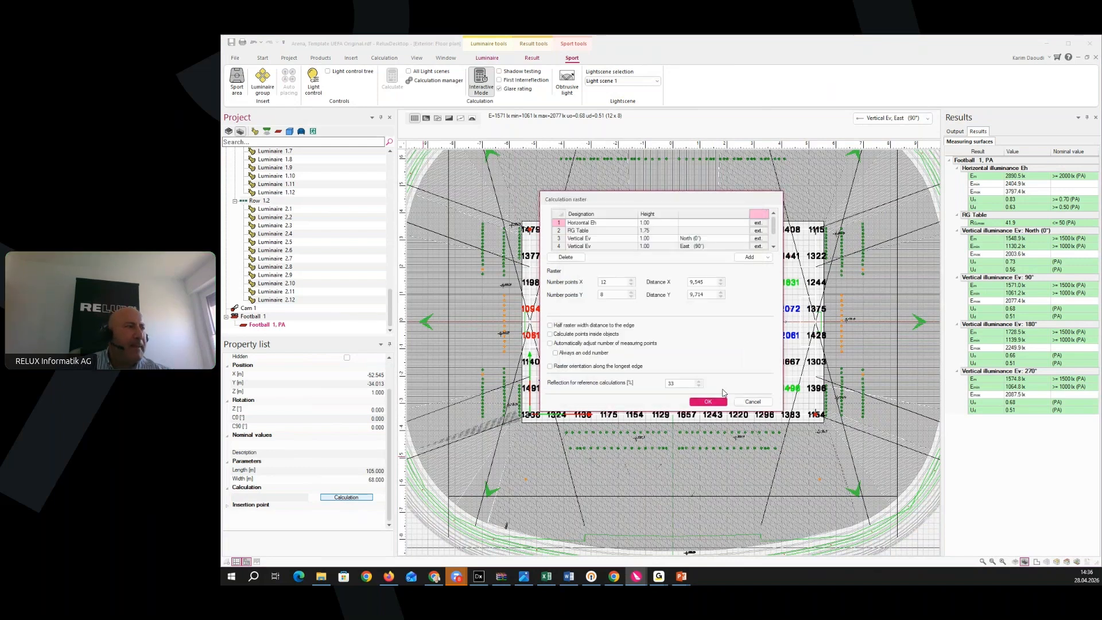
click(753, 402)
scroll(764, 502, down, 2)
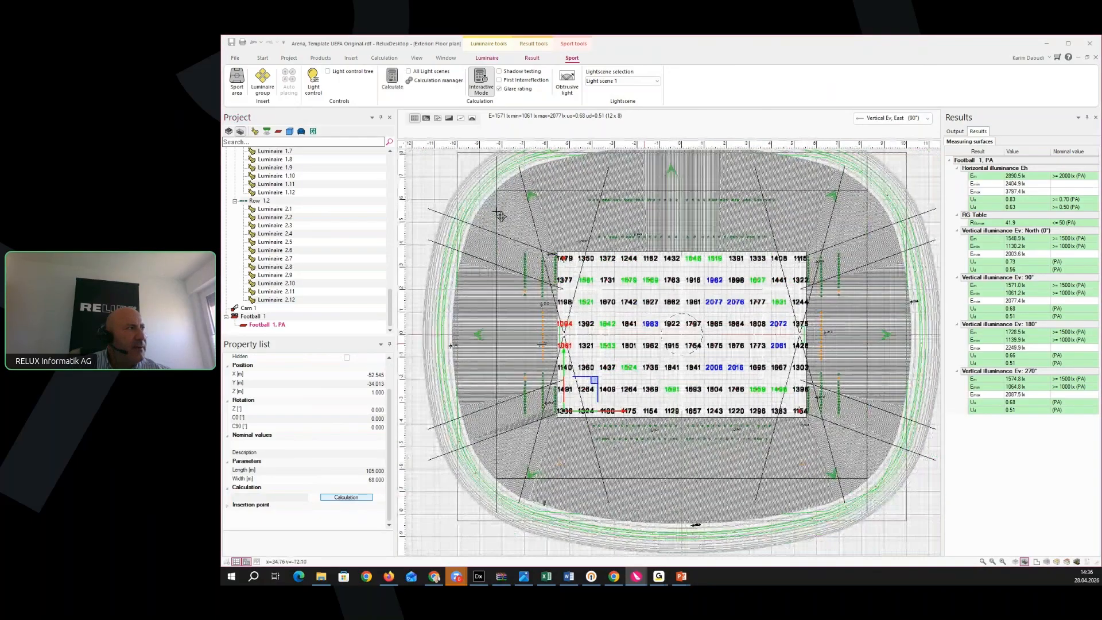
Insert camera position Cam 2 on the plan just south of the pitch, around X 0.21, Y −61.05 m
click(355, 59)
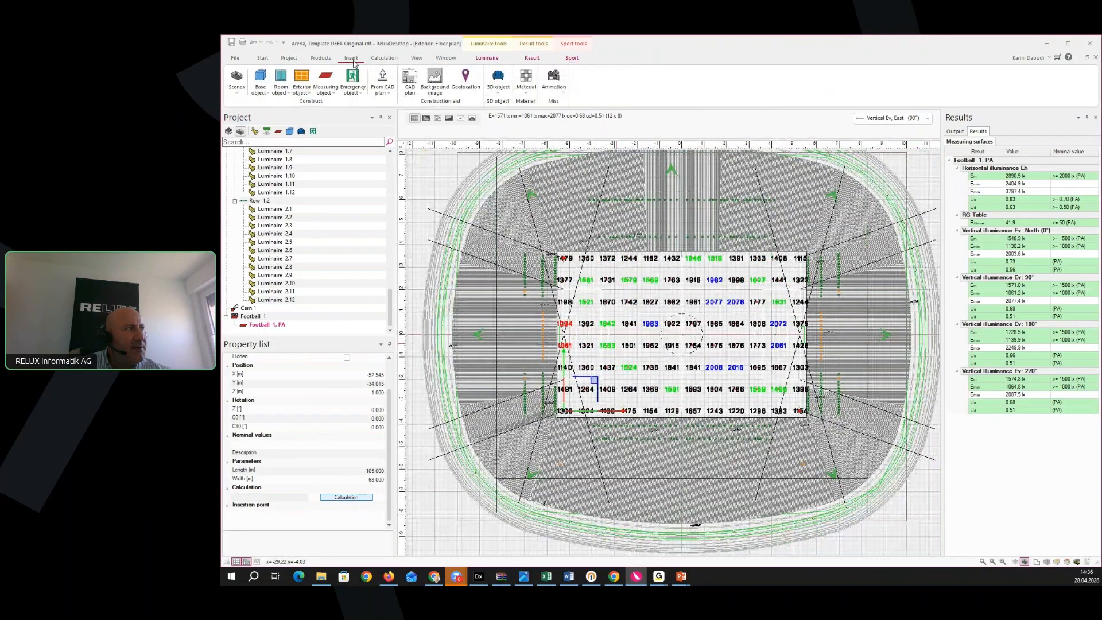
click(325, 92)
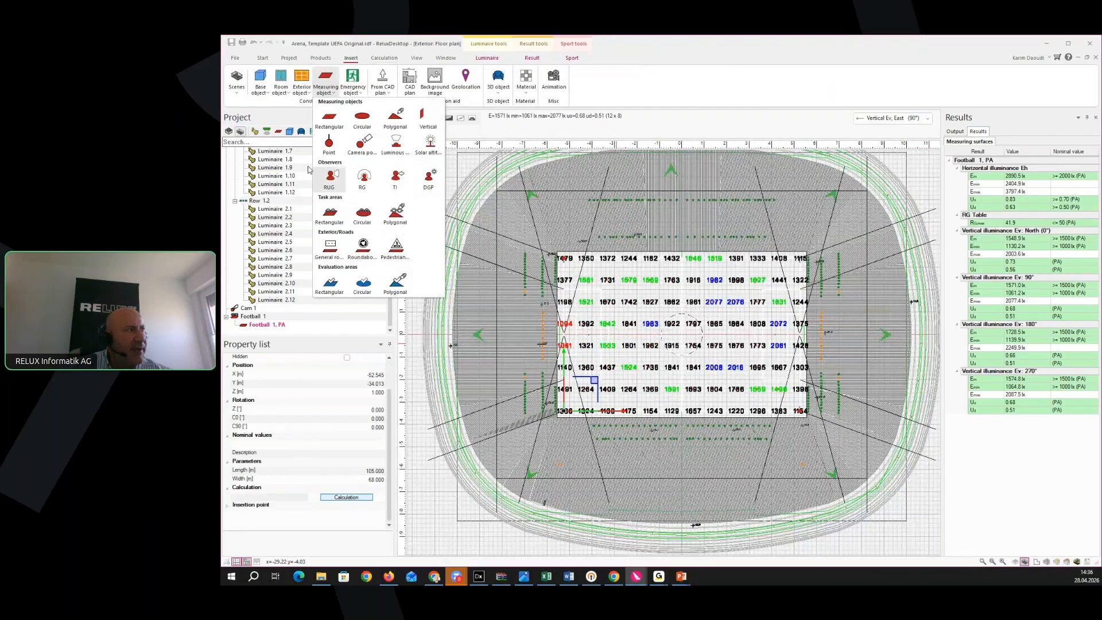
click(360, 153)
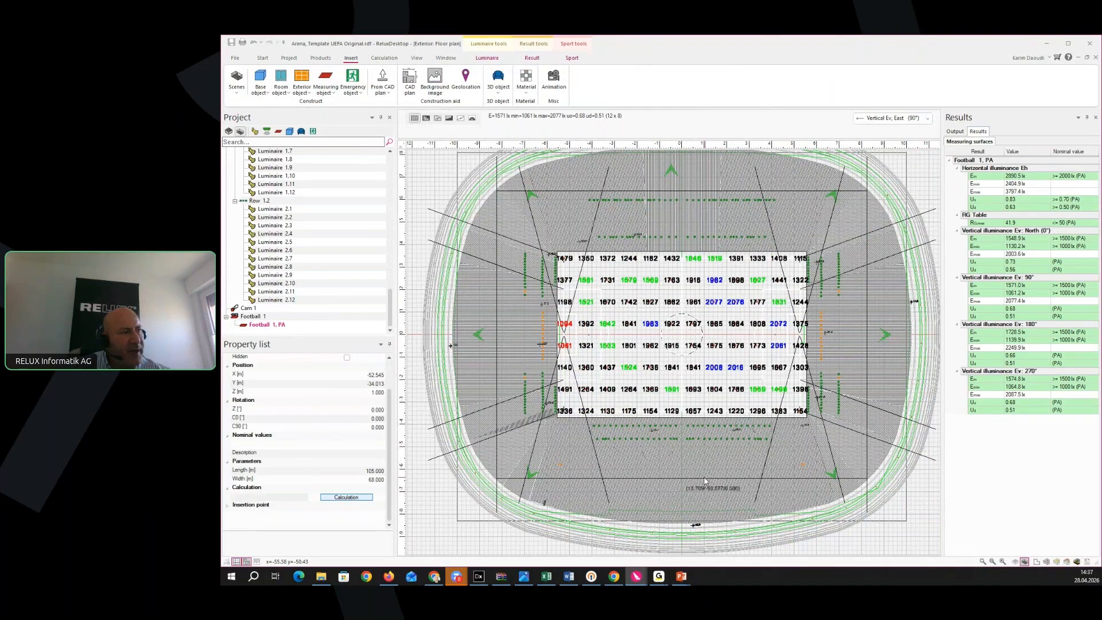
click(684, 475)
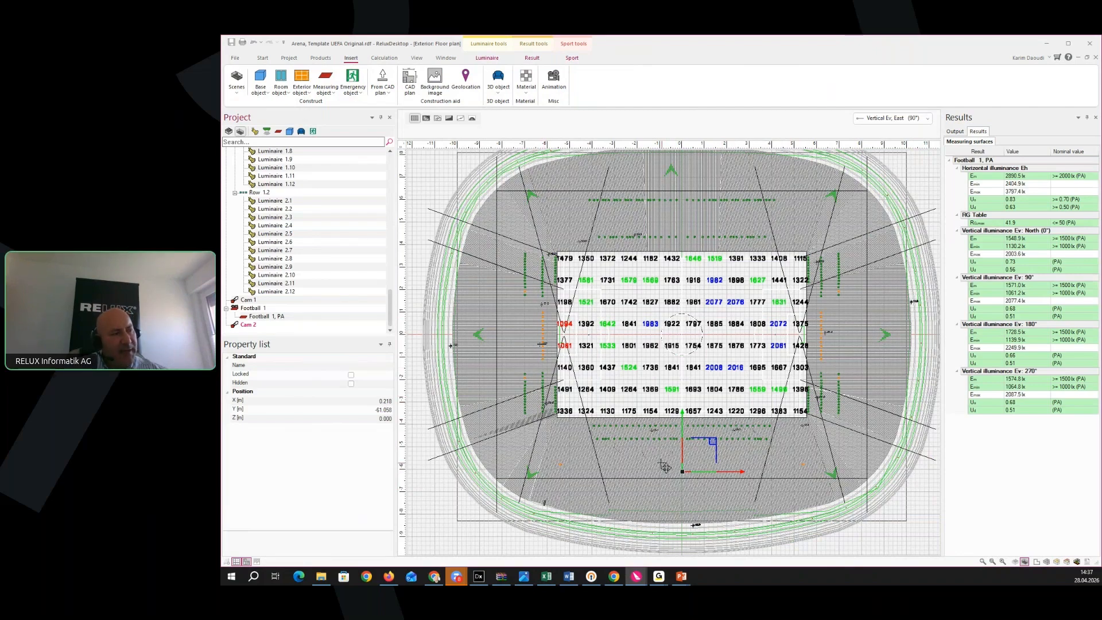
Set camera Cam 2's Z height to 14 m in the Property list
middle_drag(673, 481, 643, 460)
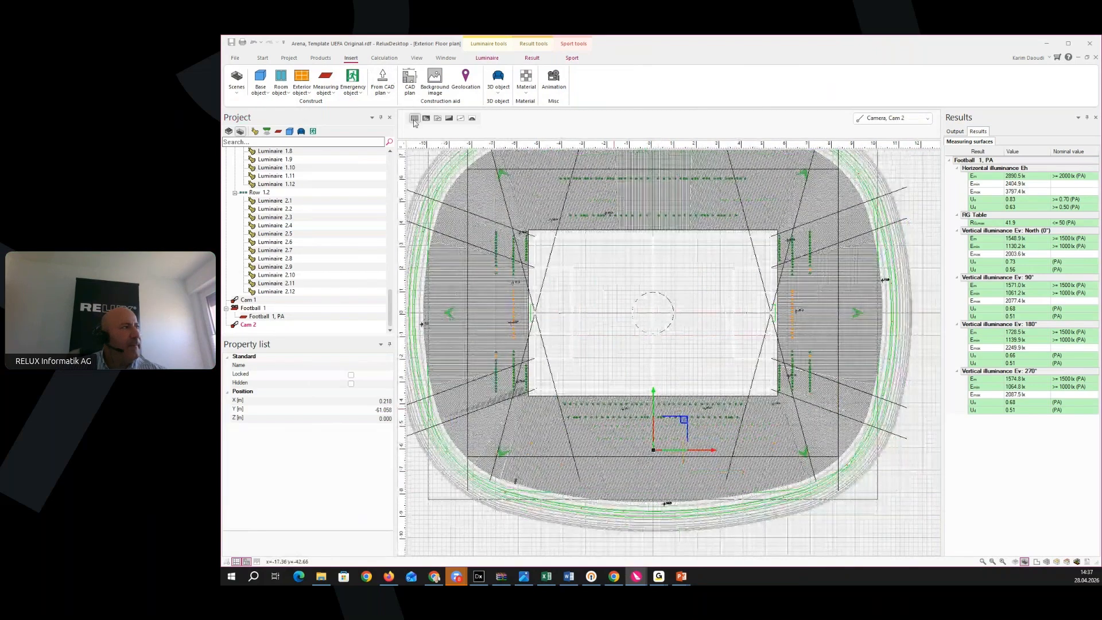
click(573, 58)
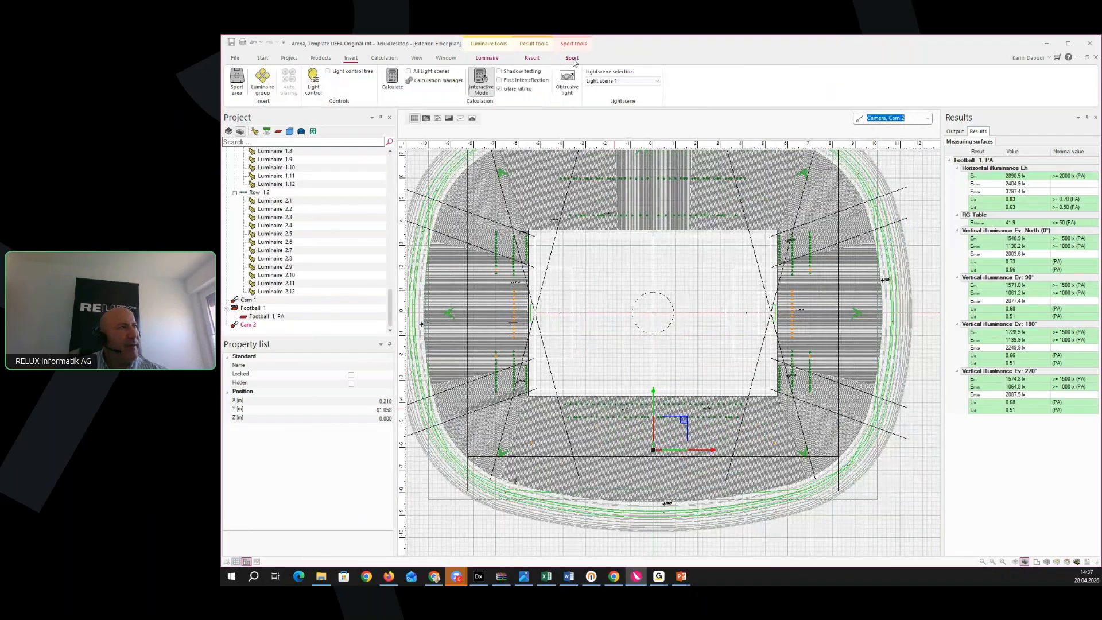
click(247, 325)
click(322, 419)
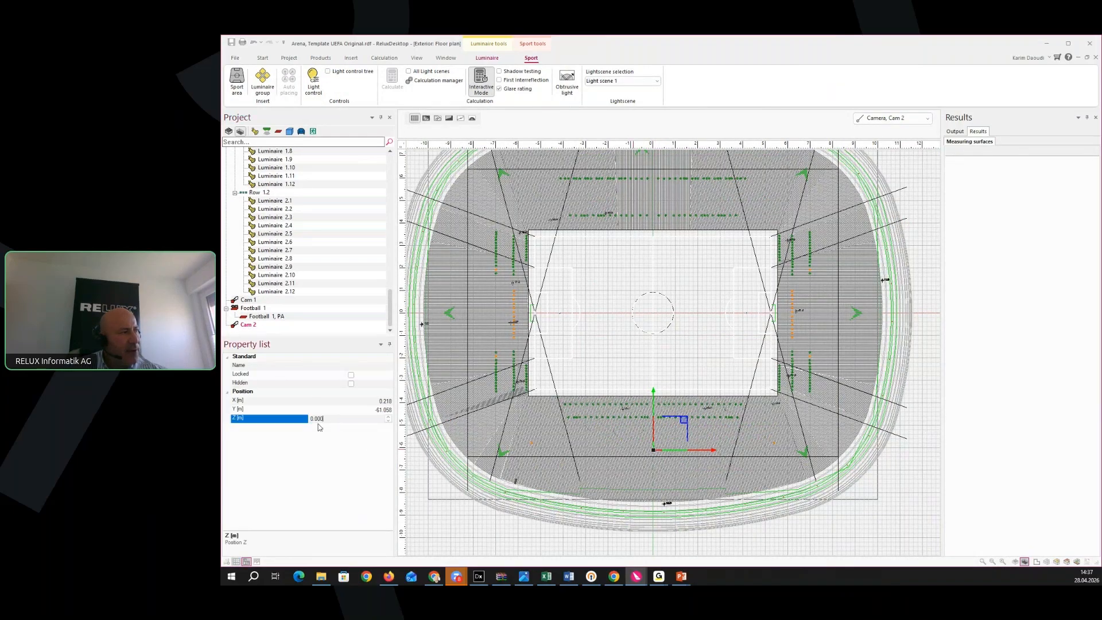
text(14)
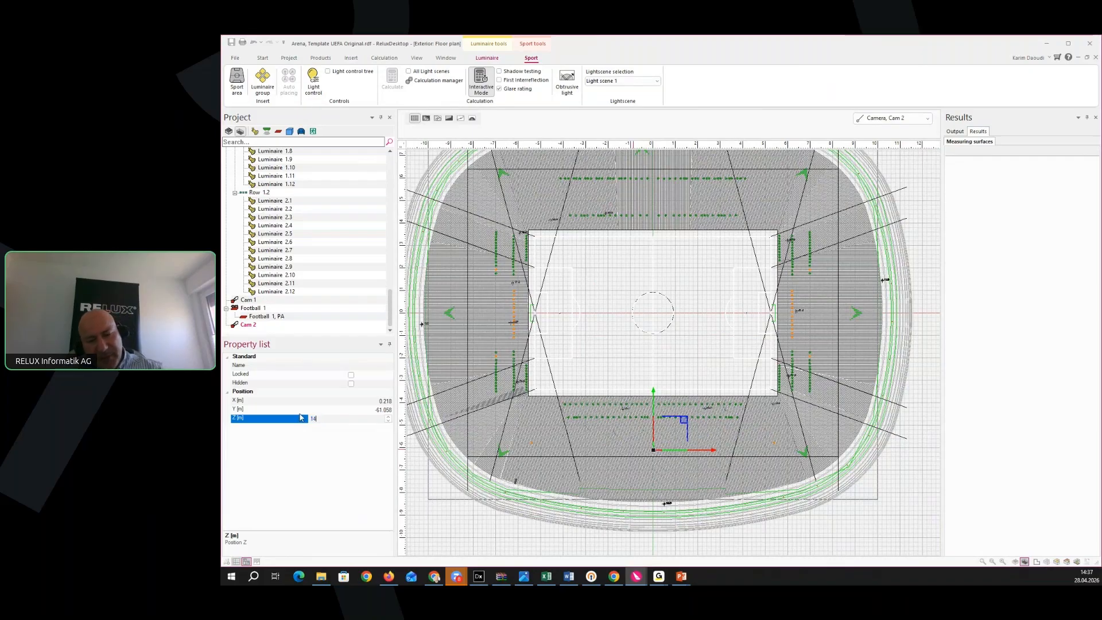
key(Return)
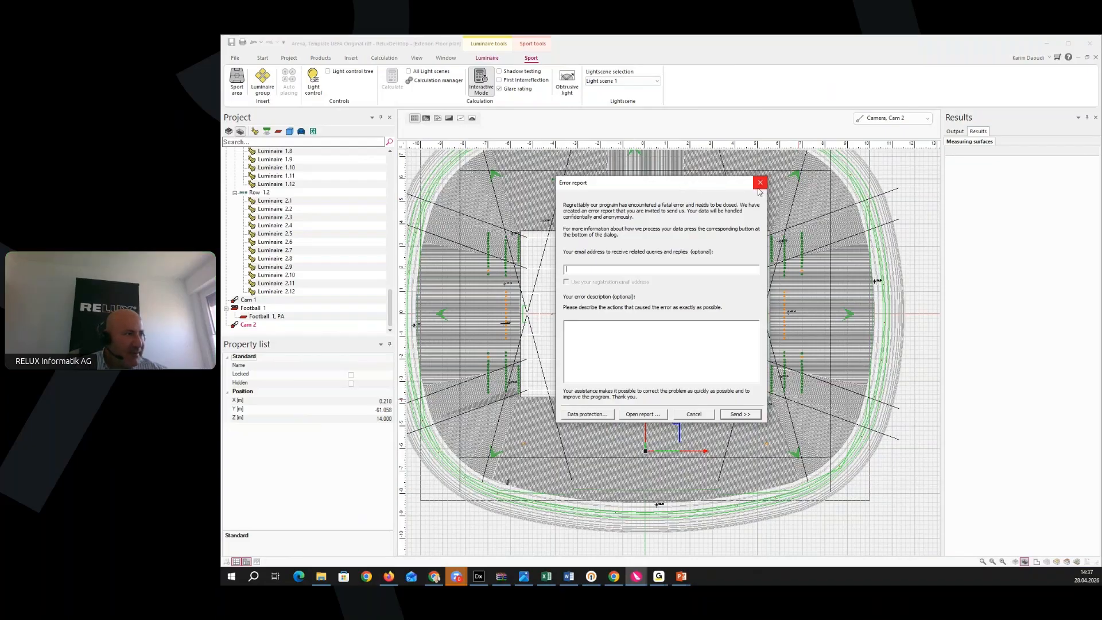
Dismiss the crash report and update prompt, restore the unsaved Arena project, and list the cameras
click(697, 415)
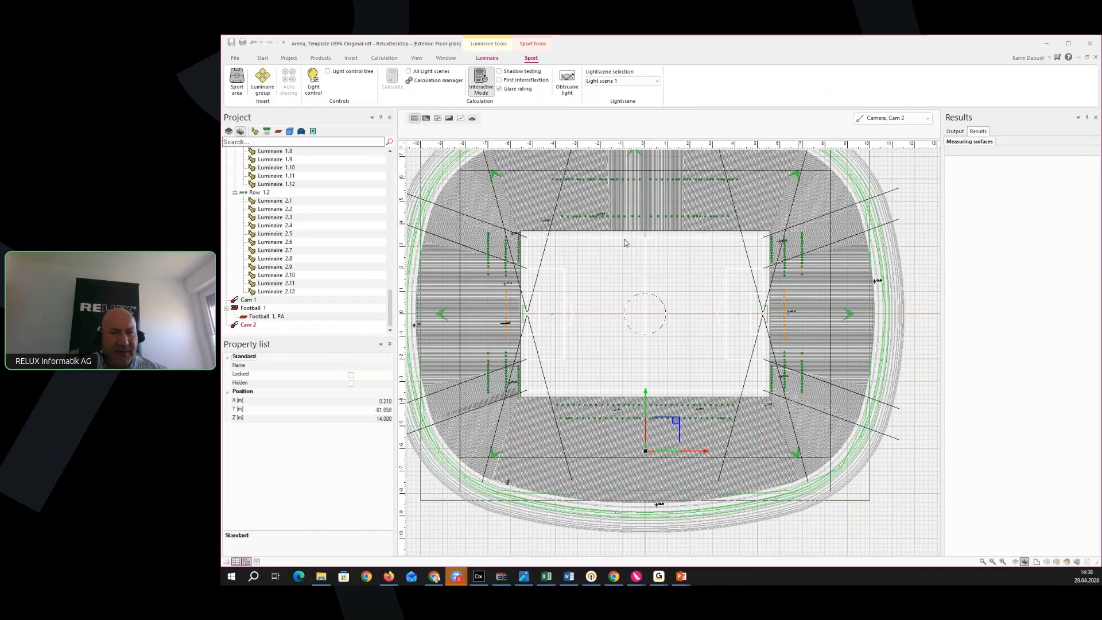
key(alt+Tab)
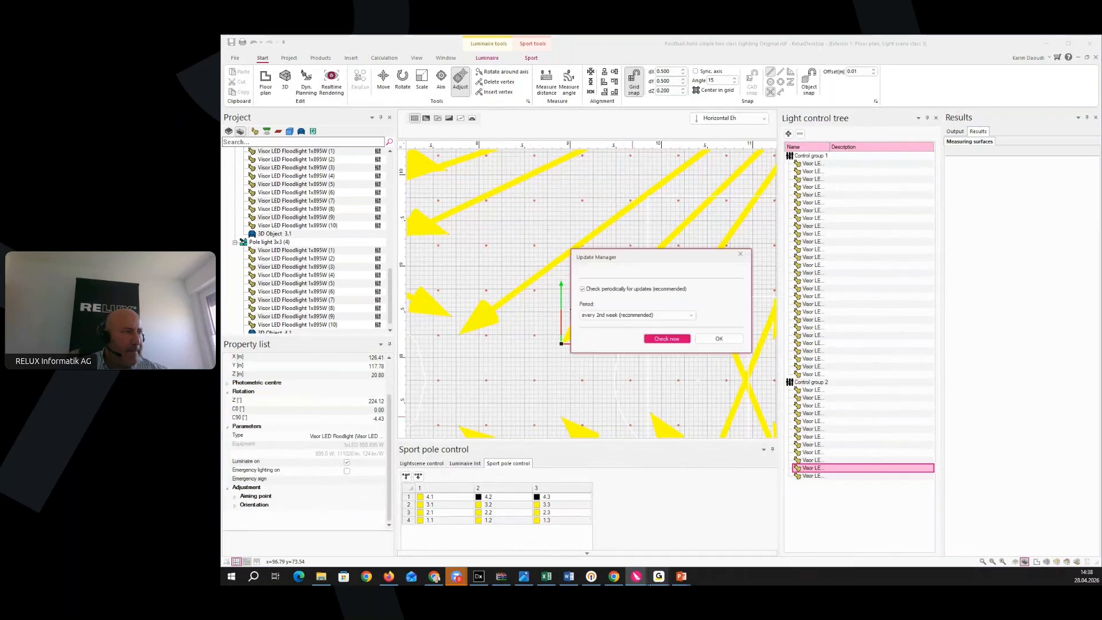
click(740, 255)
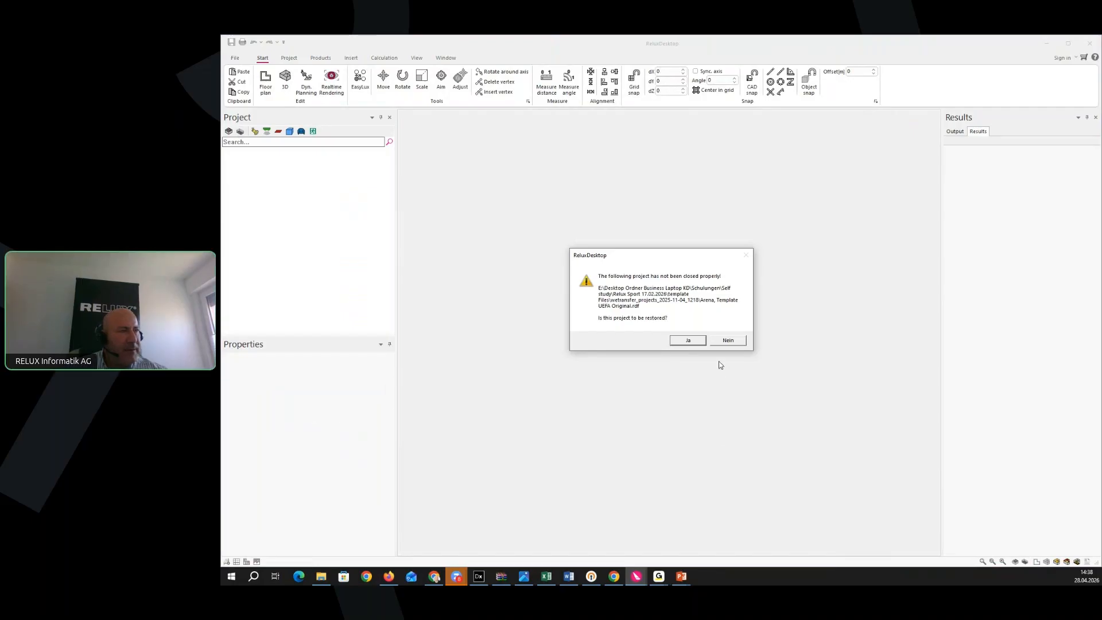
click(690, 342)
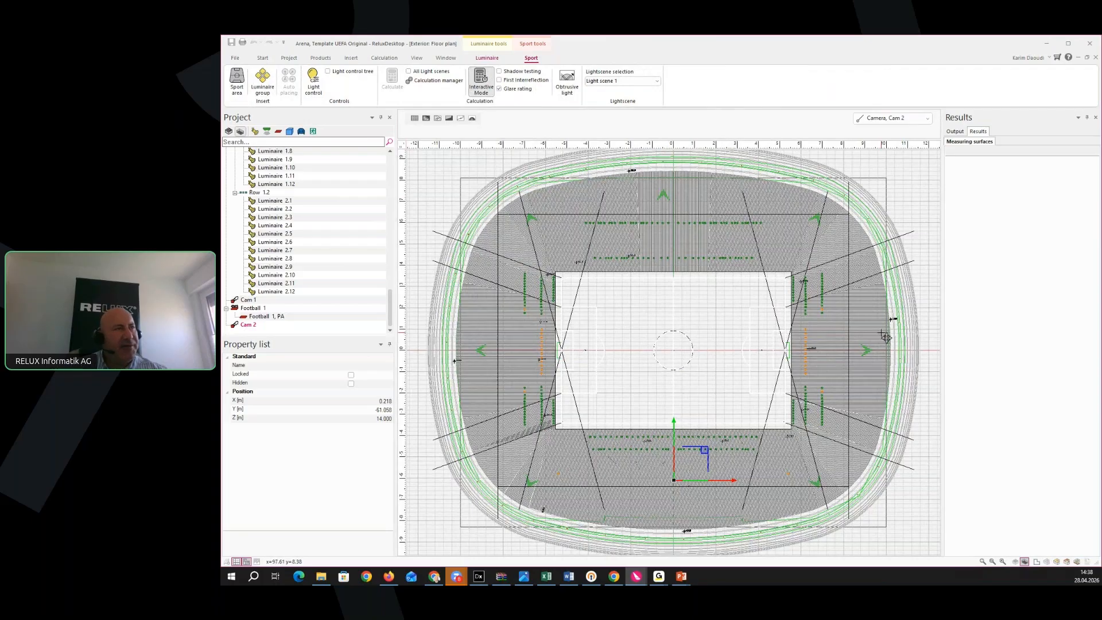
click(895, 118)
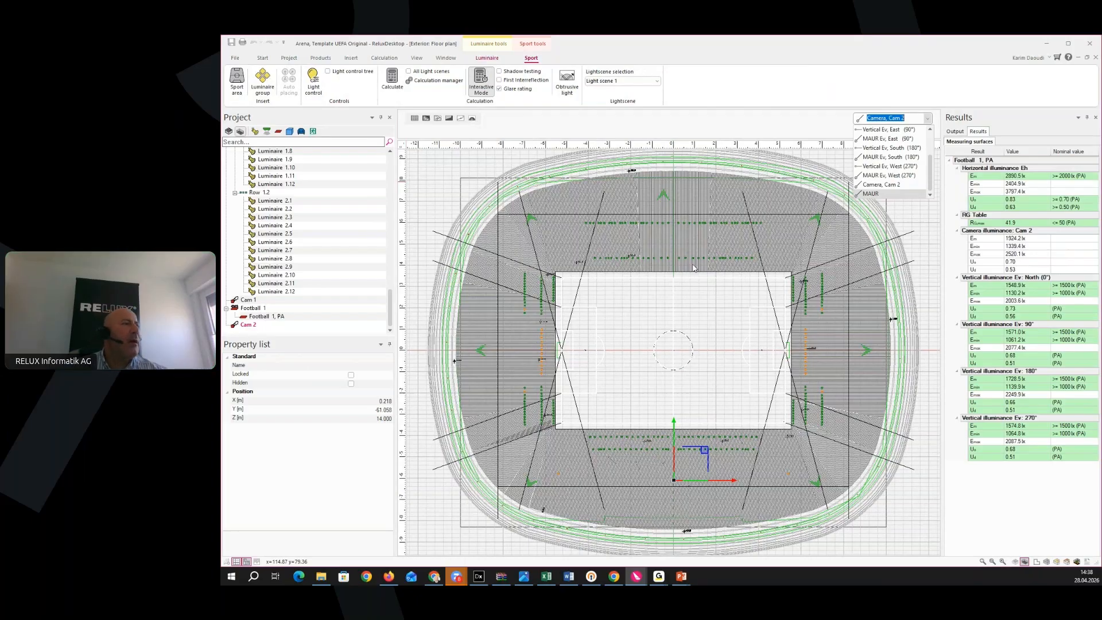
Display Cam 2's camera illuminance values on the Football 1, PA grid and pan to view them
click(415, 118)
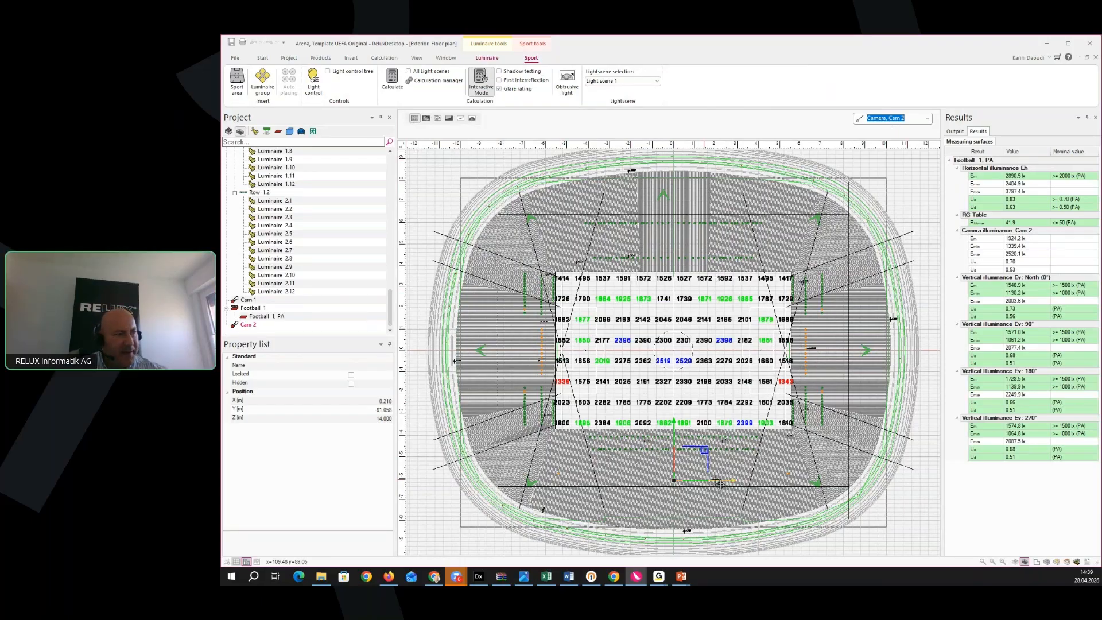
middle_drag(720, 524, 704, 481)
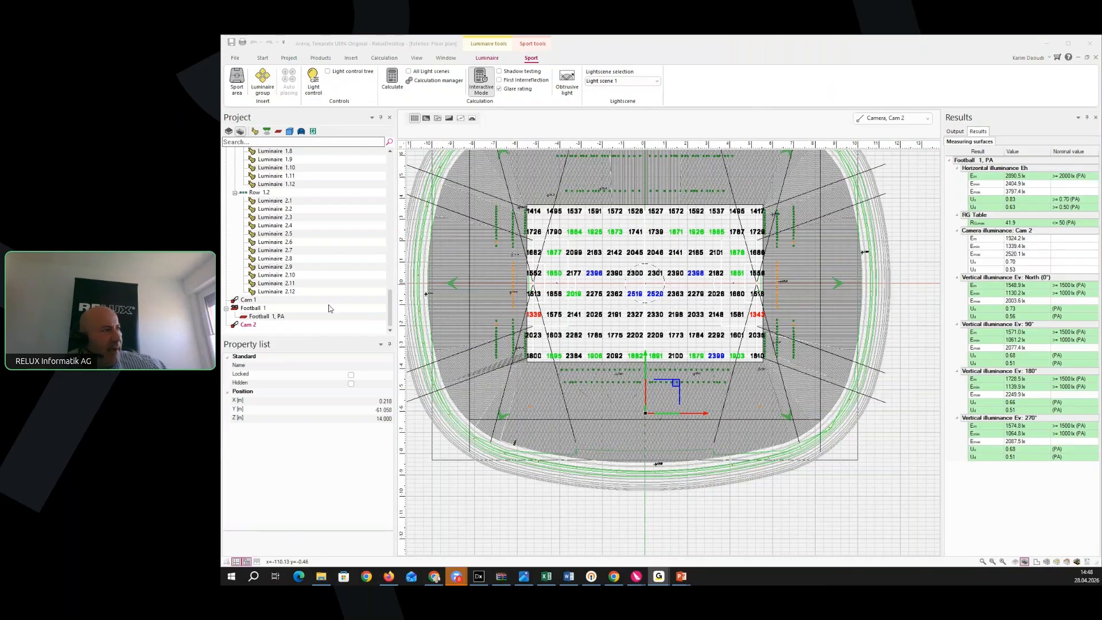
Select Football 1, PA and list the raster types available in its Calculation raster settings
click(266, 318)
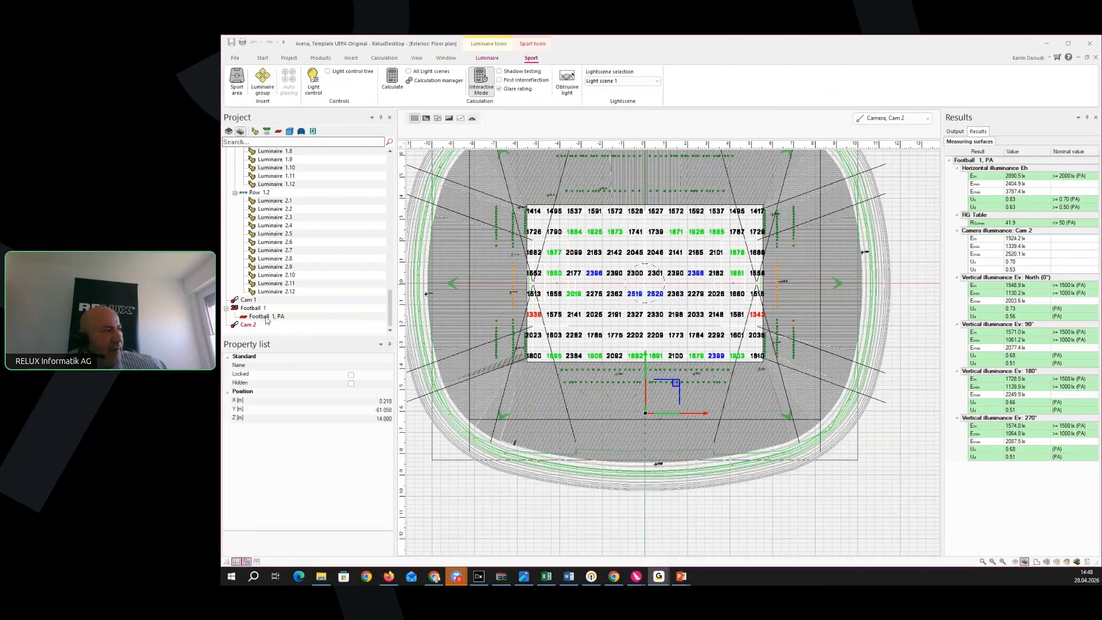
scroll(336, 519, down, 2)
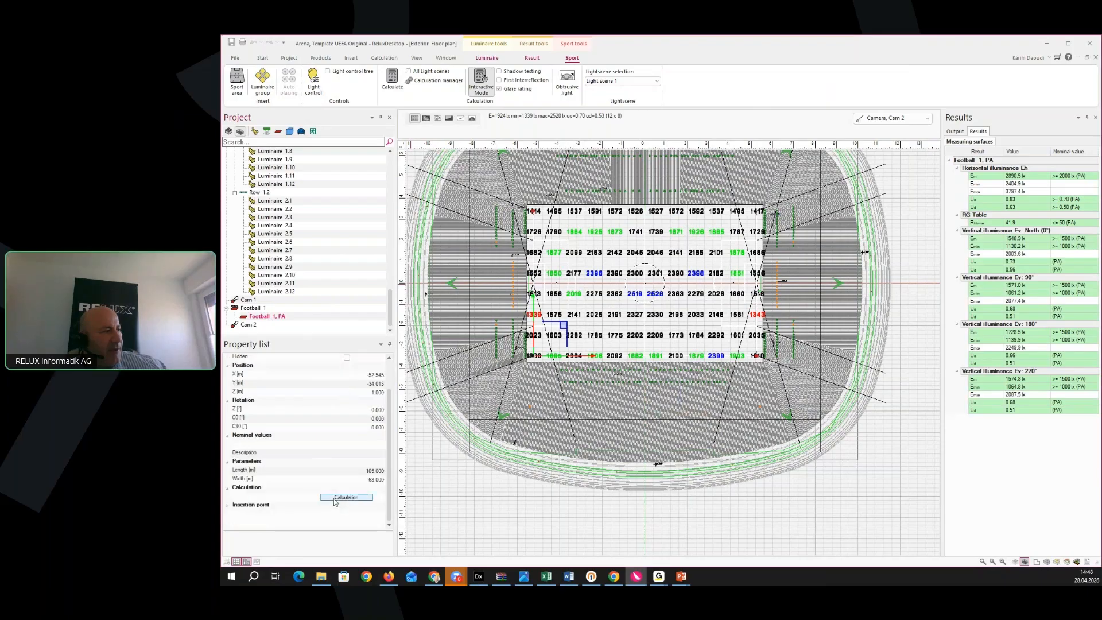
click(348, 499)
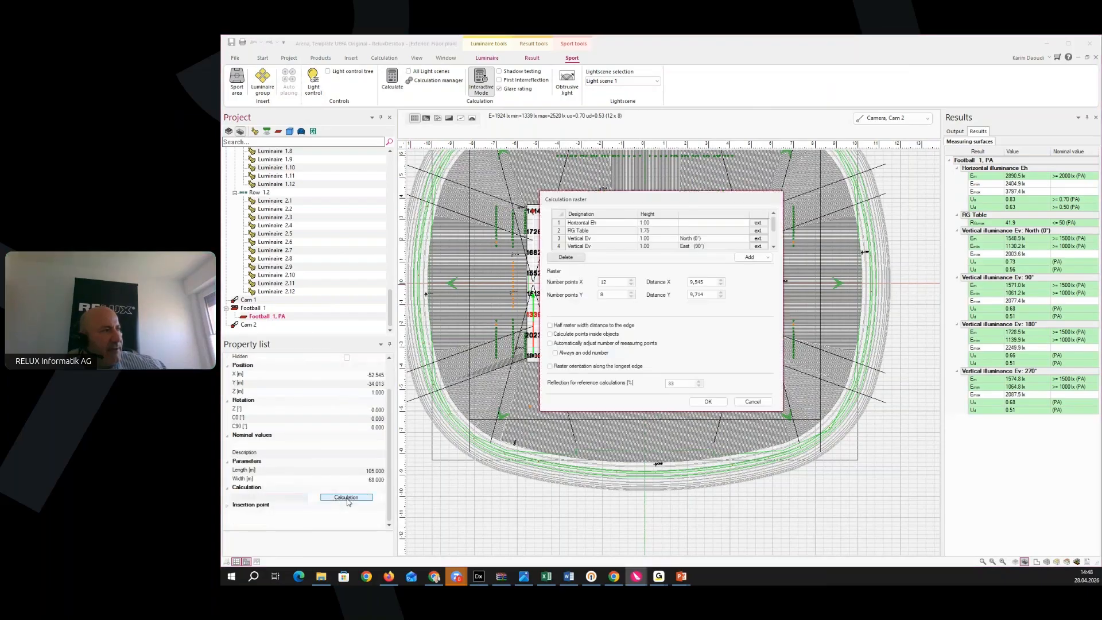
click(769, 258)
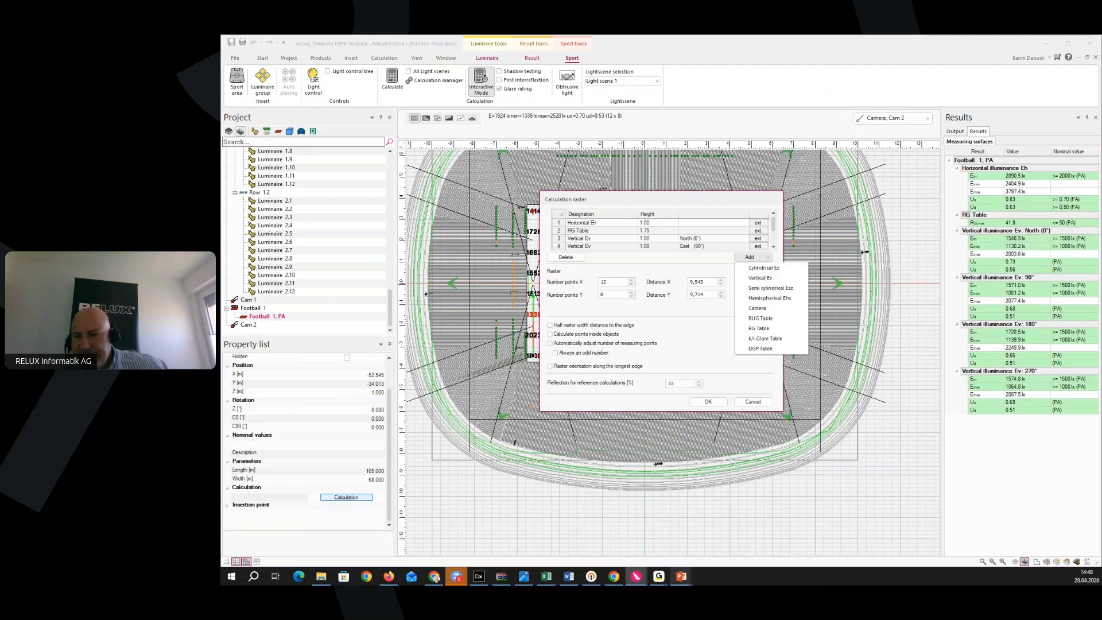
Switch to the Chrome browser window and start a new tab
mouse_move(682, 576)
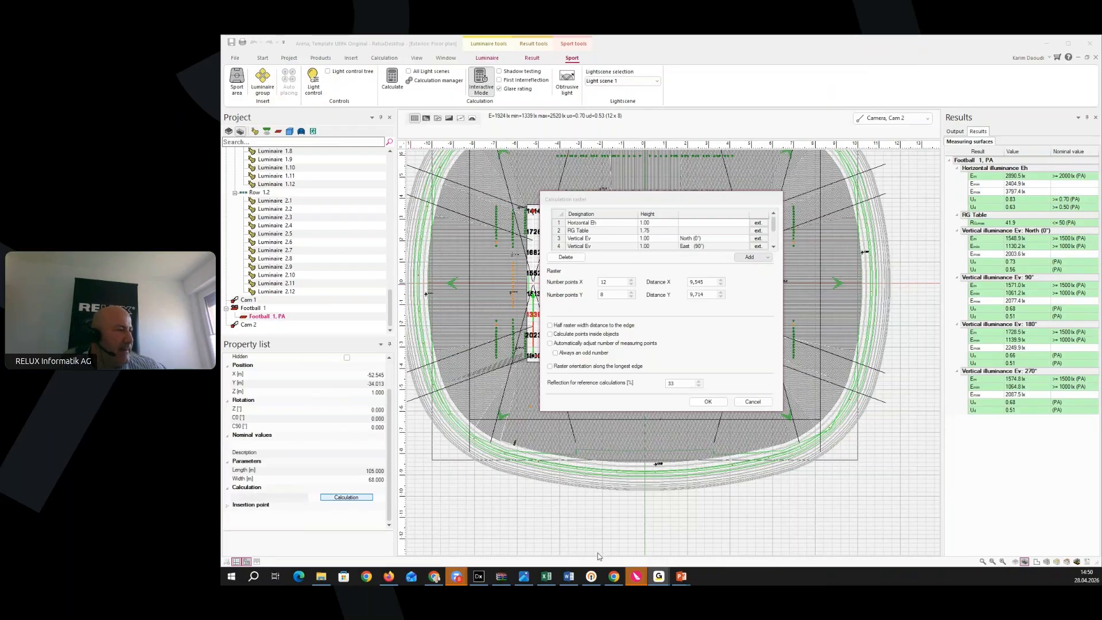
click(436, 579)
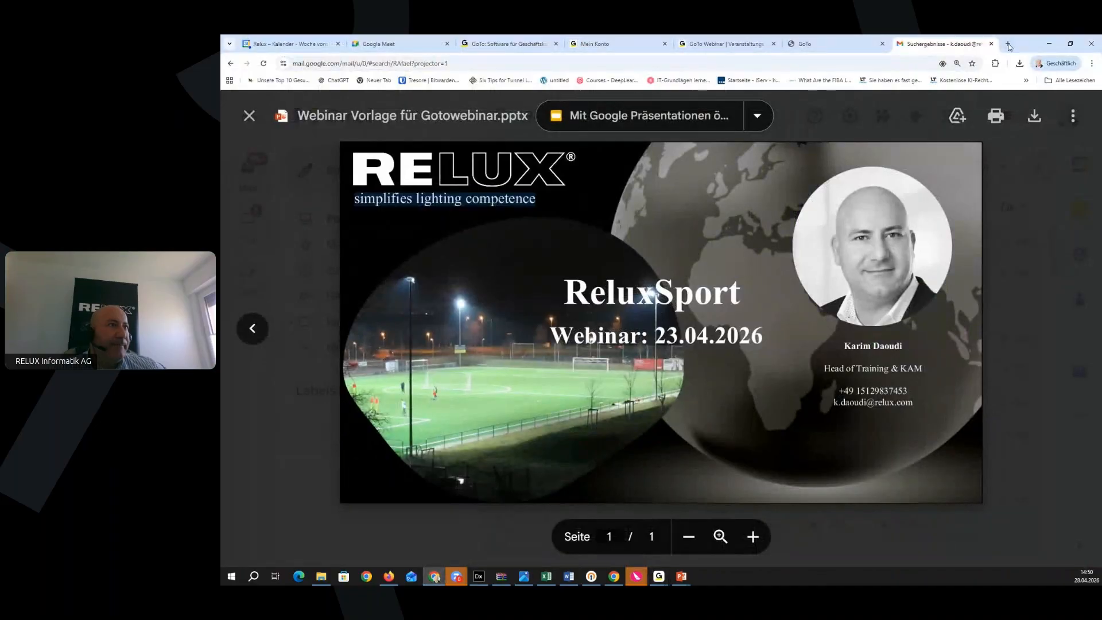
click(1009, 44)
Go to the Relux downloads page, open ReluxSport (NEW), and scroll to its free-versus-Pro feature table
click(441, 282)
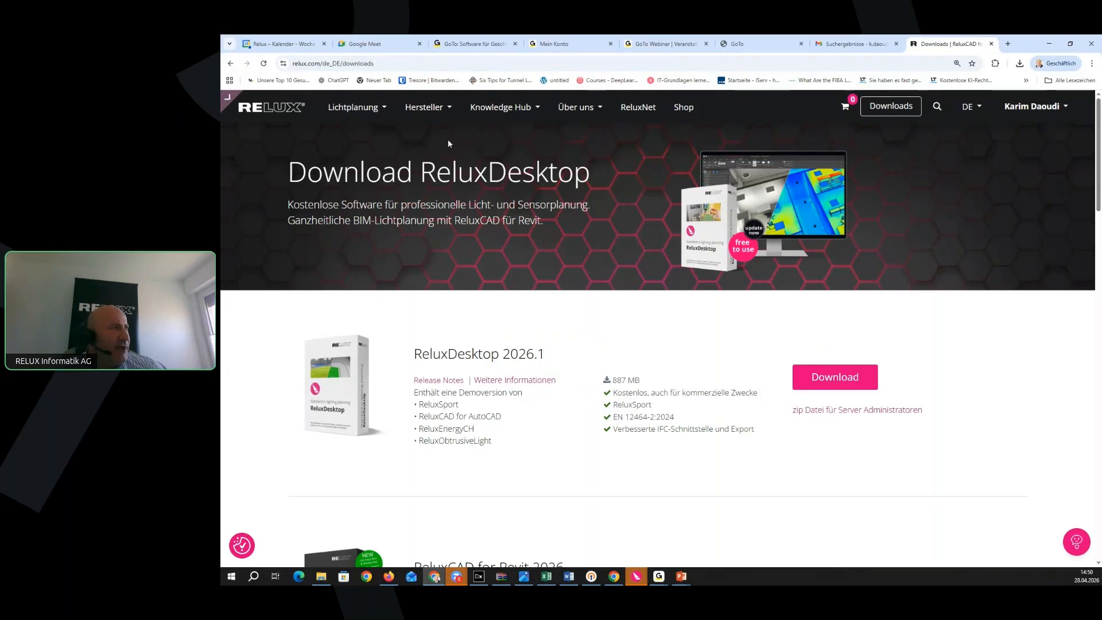
mouse_move(382, 112)
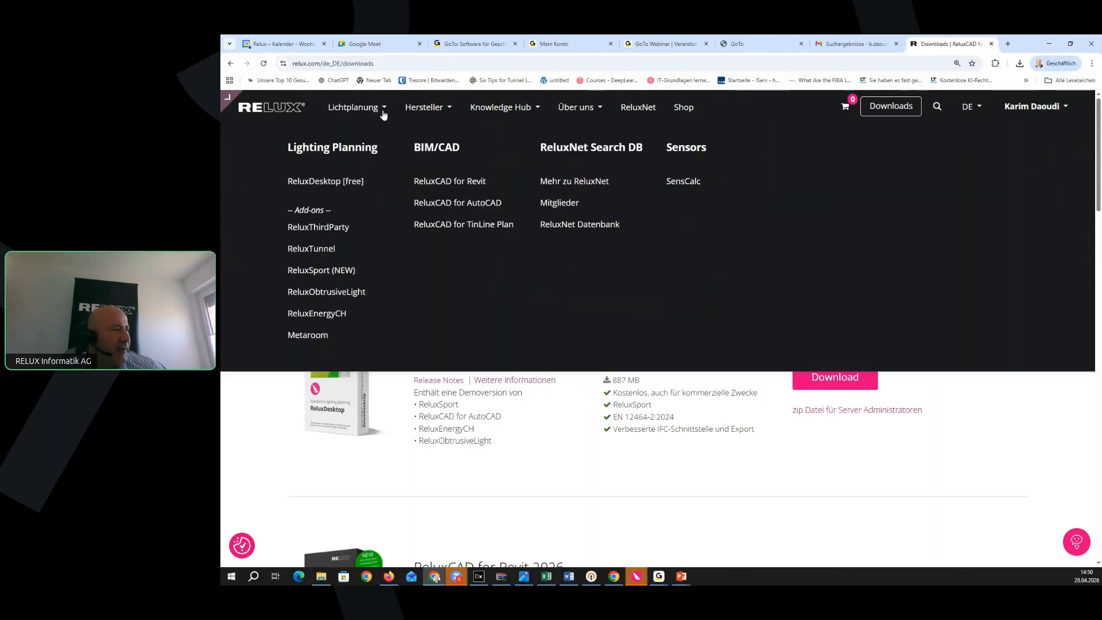
click(336, 270)
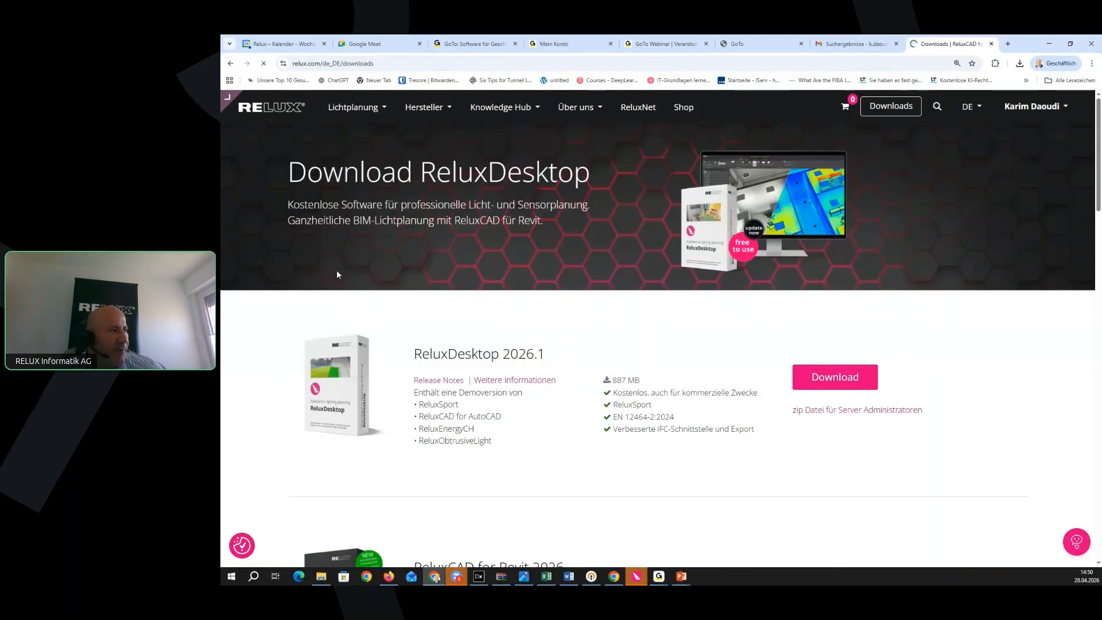
scroll(609, 370, down, 4)
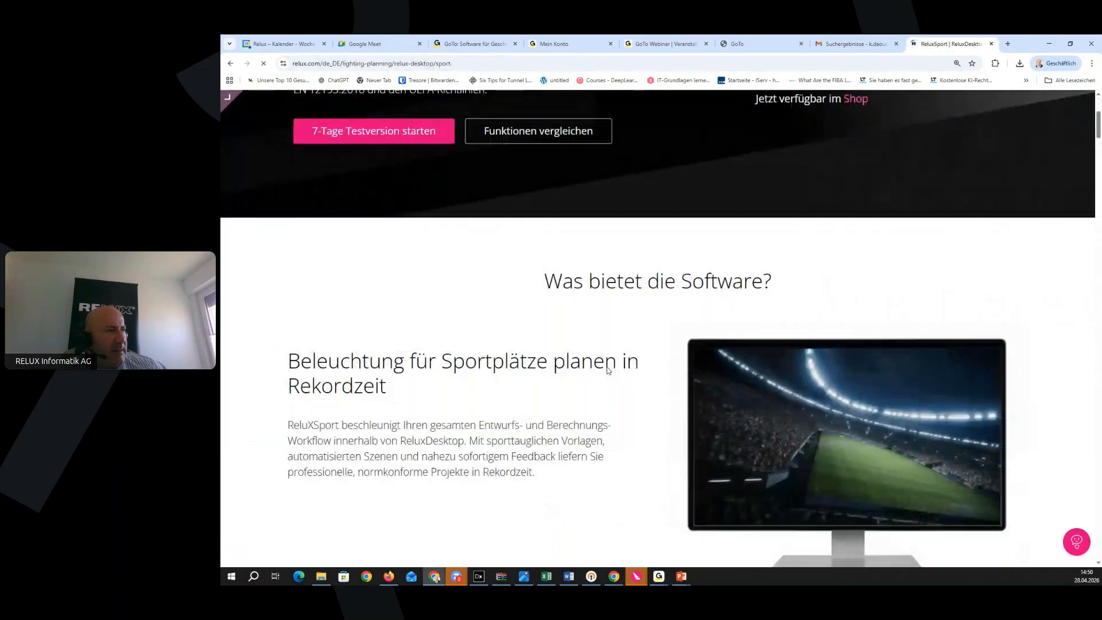
scroll(608, 370, down, 15)
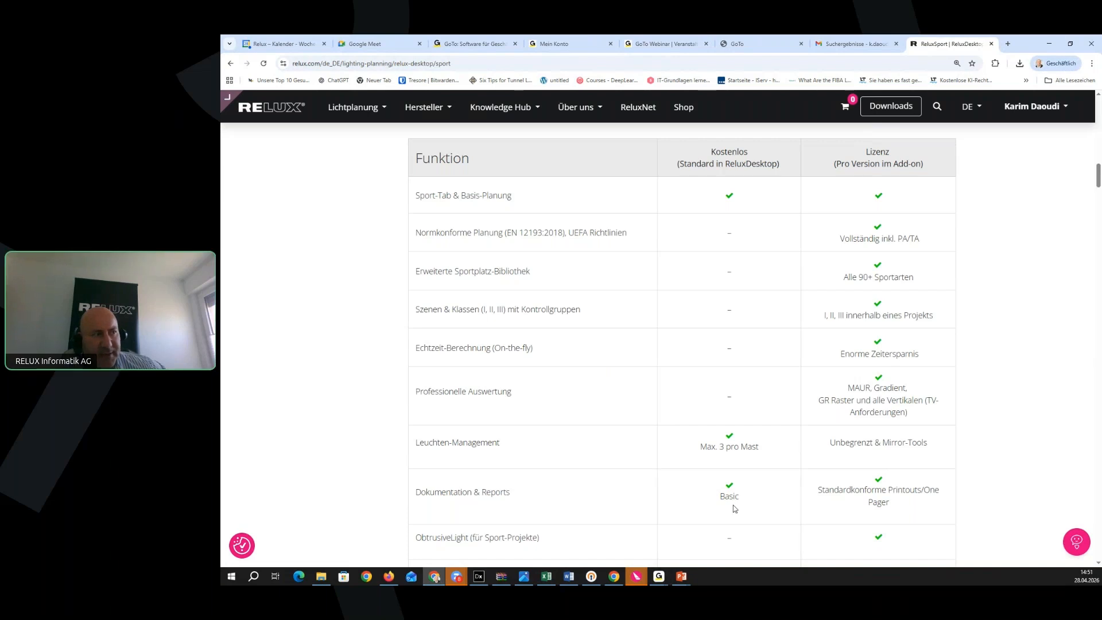
scroll(741, 504, down, 3)
scroll(745, 504, up, 3)
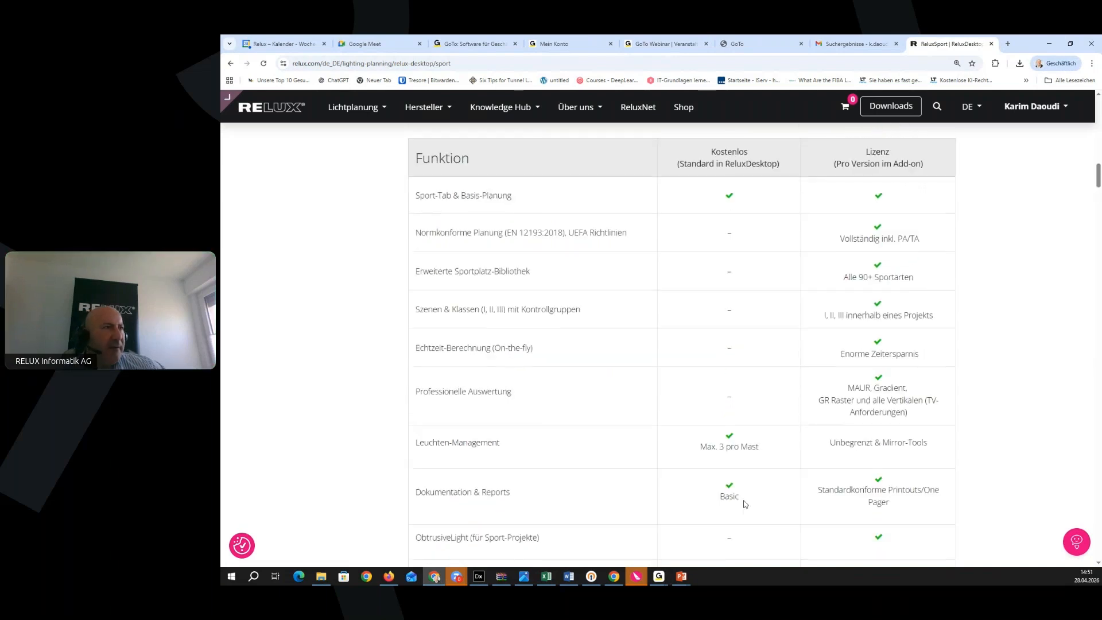
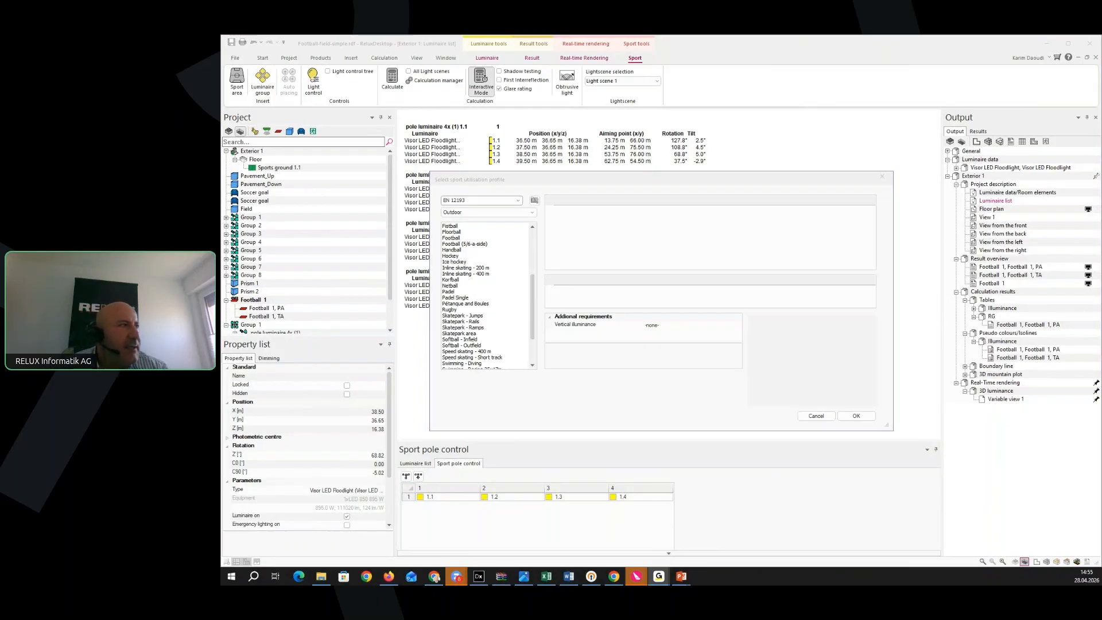
Dismiss the Select sport utilisation profile dialog to reveal the four 4x pole luminaire groups
click(885, 177)
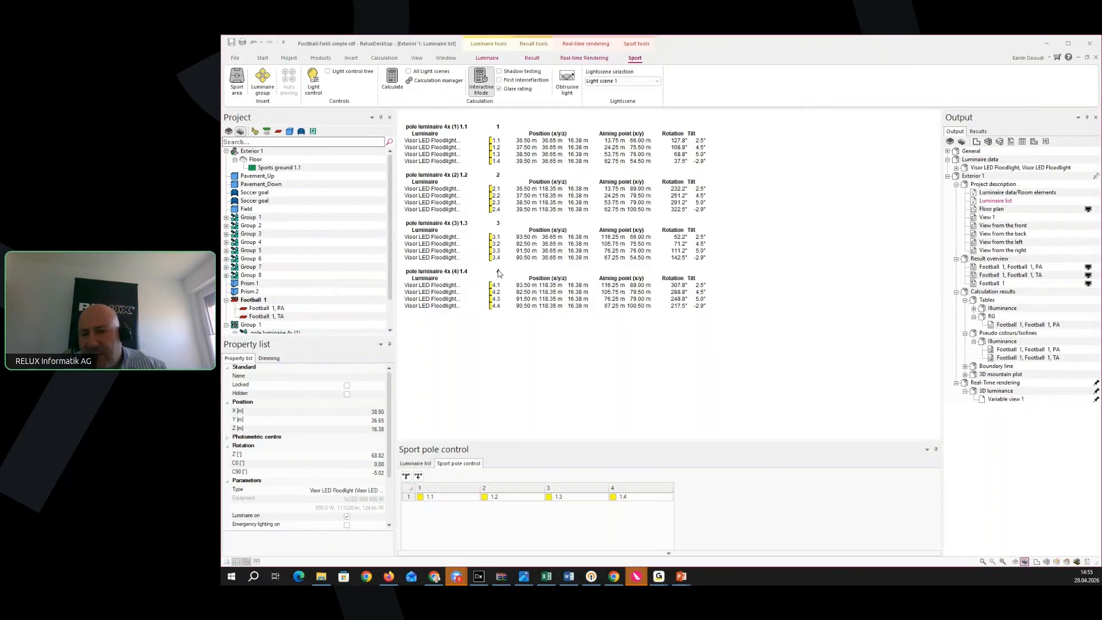
Open the Exterior 1 floor plan with the pitch's illuminance grid and start inserting a luminaire
click(265, 60)
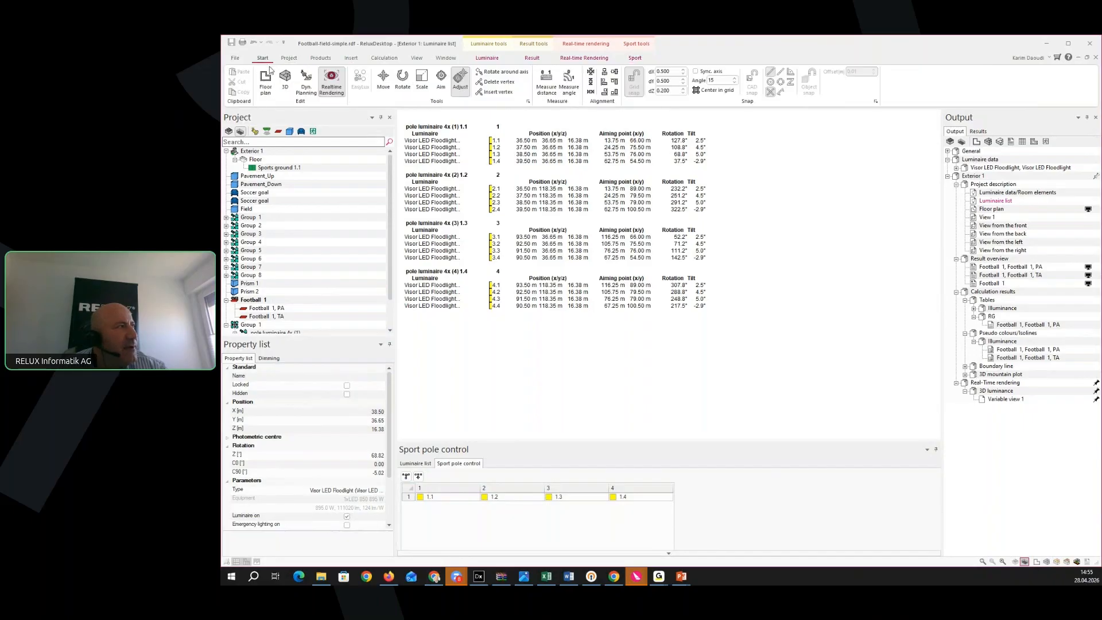
click(270, 89)
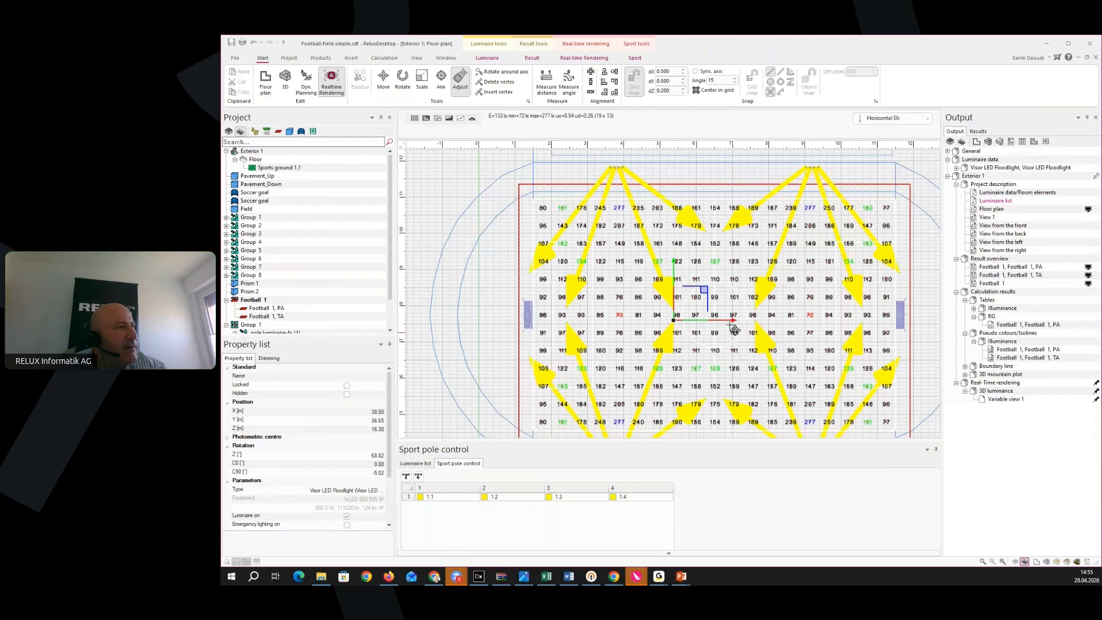
middle_drag(661, 356, 636, 331)
click(329, 60)
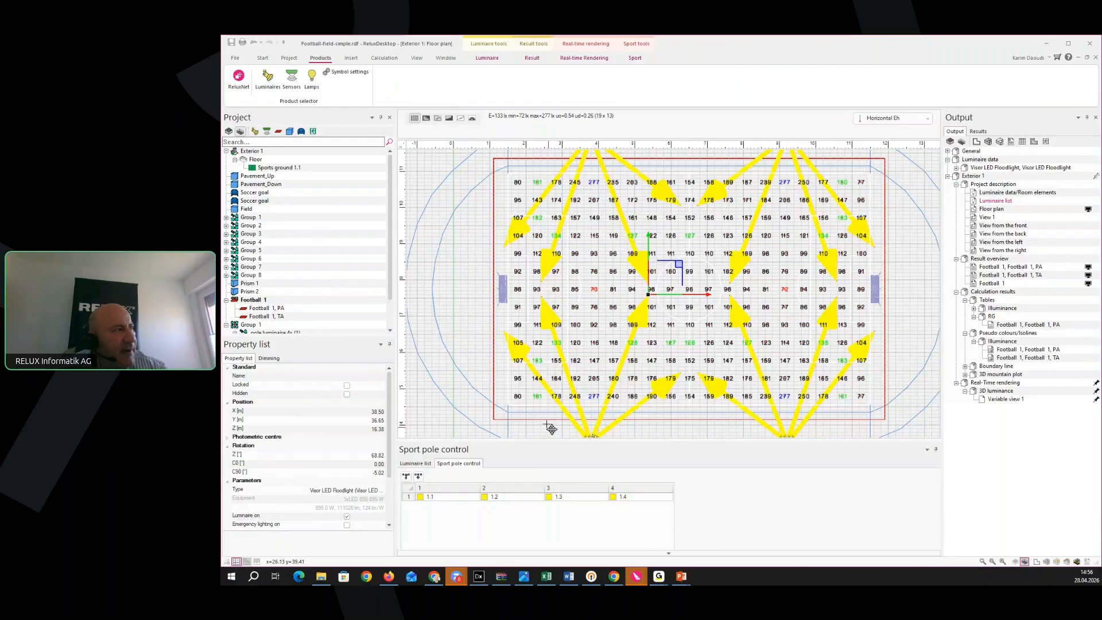
click(269, 87)
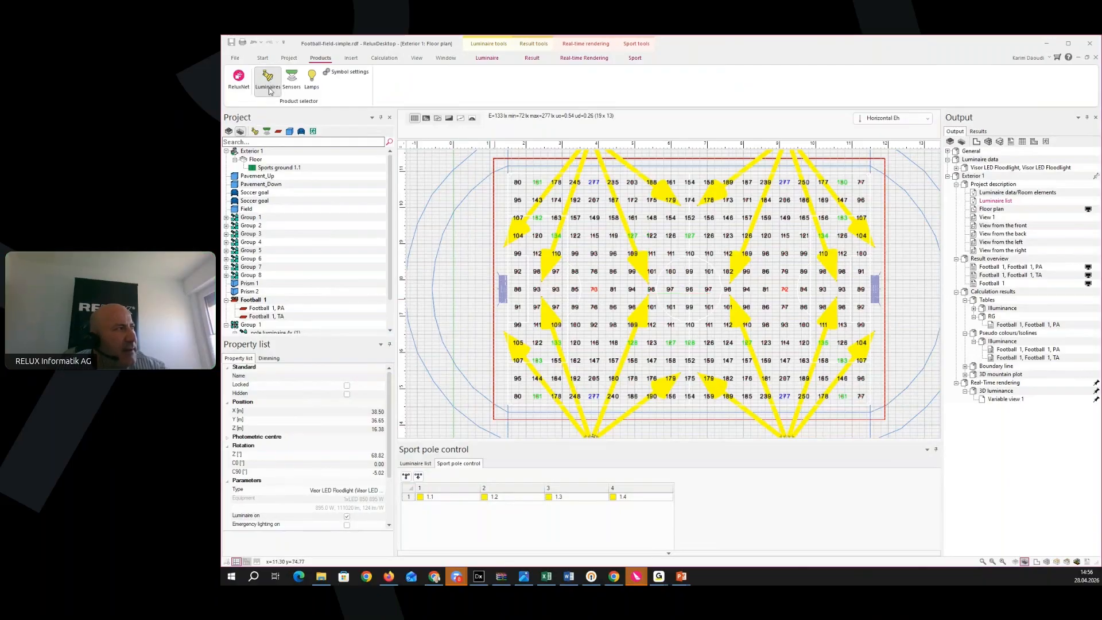
Place the new floodlight, Luminaire 1, just outside the pitch's left side
middle_drag(619, 316, 567, 323)
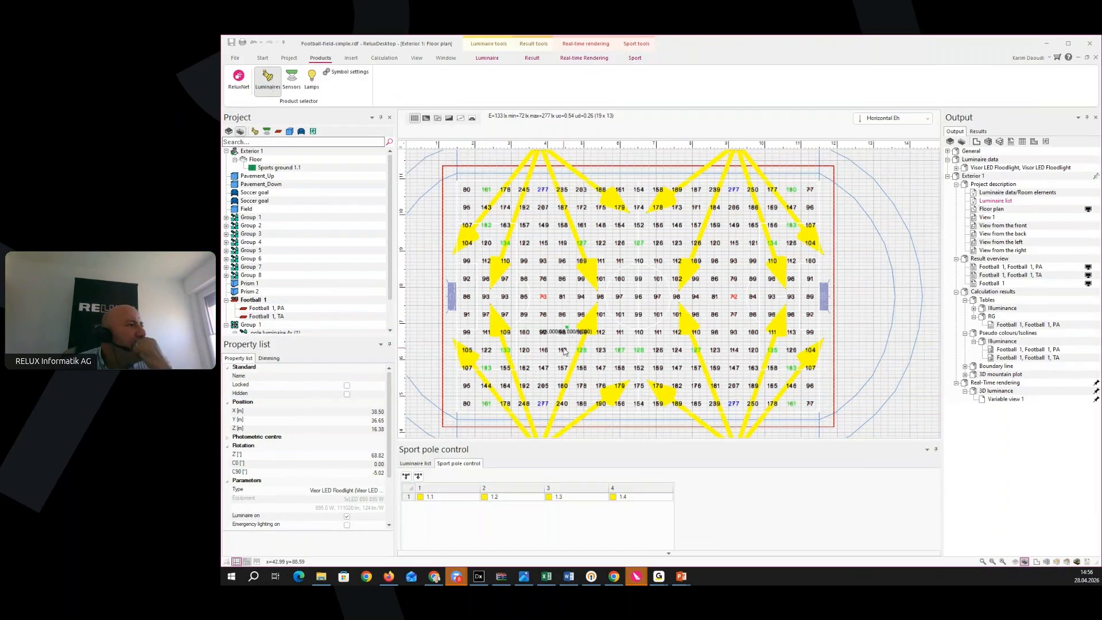
scroll(532, 400, up, 5)
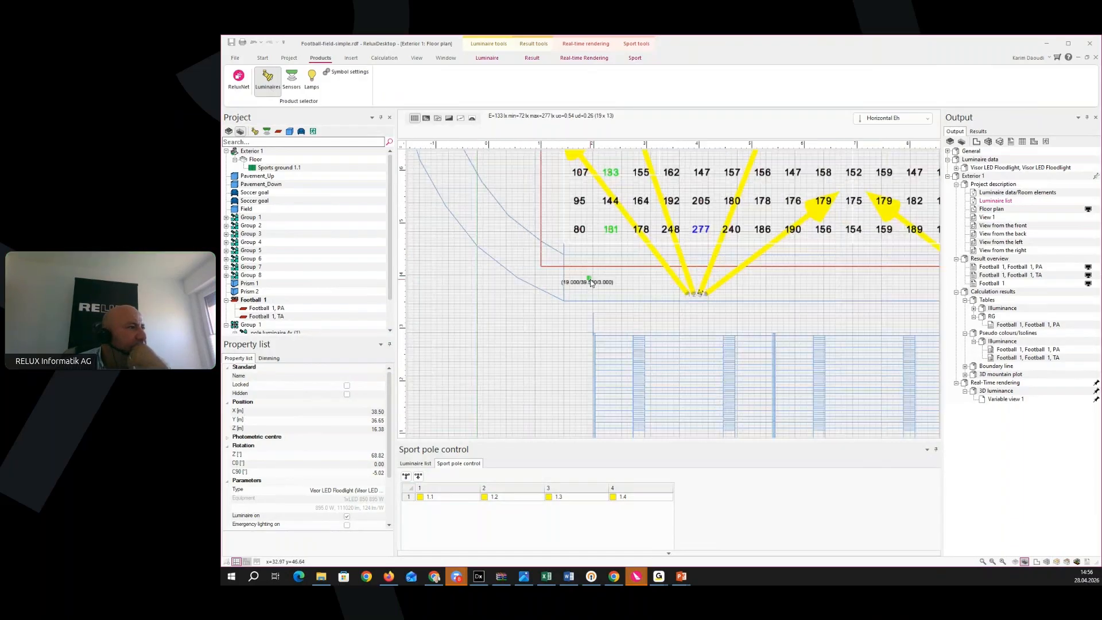
scroll(588, 281, up, 1)
click(553, 260)
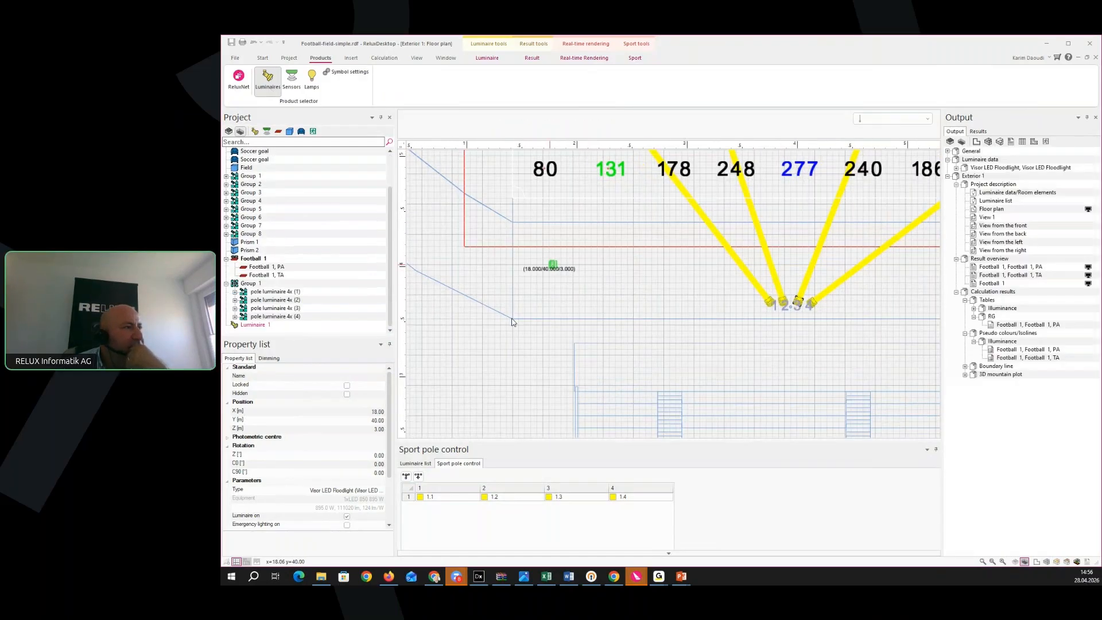
scroll(513, 322, up, 1)
key(Escape)
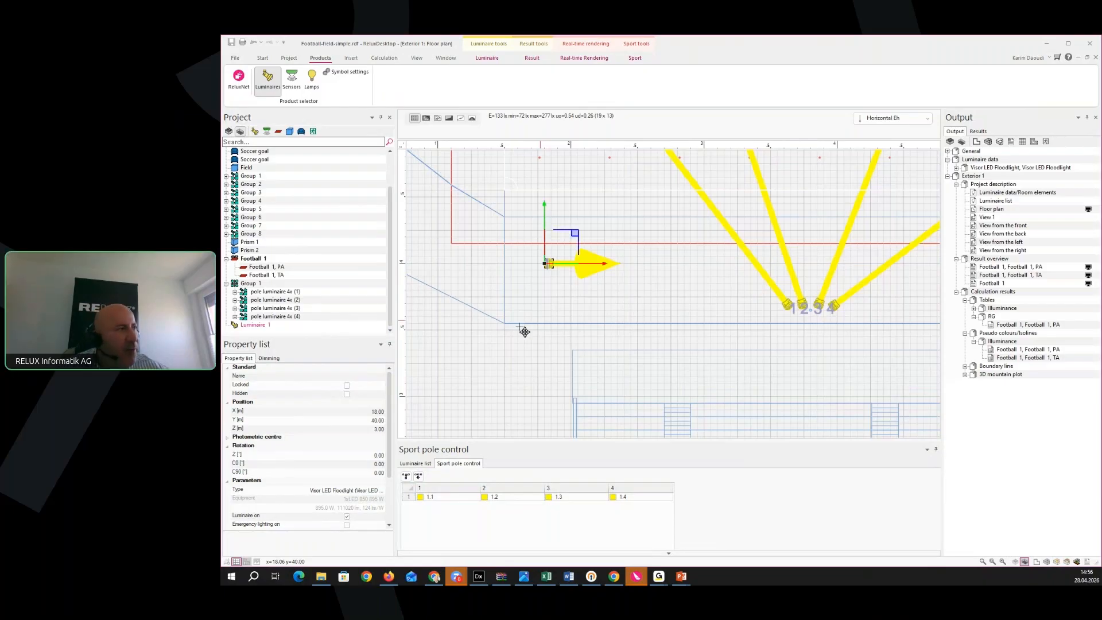
Start a Mirroring group for Luminaire 1, then cancel it and deselect the luminaire
middle_drag(568, 308, 588, 311)
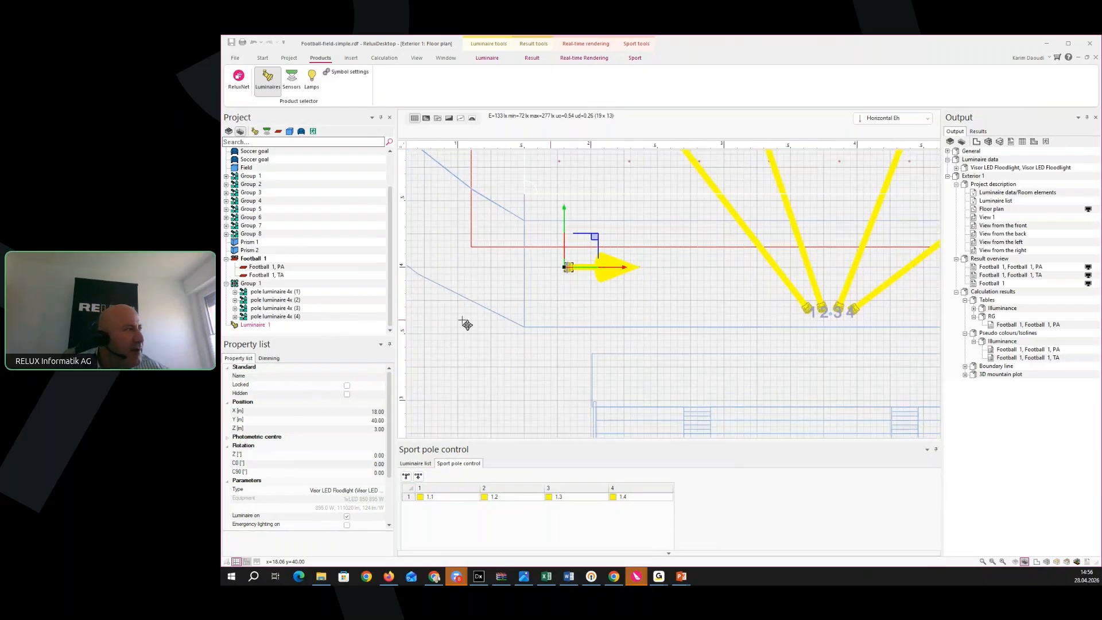
right_click(258, 326)
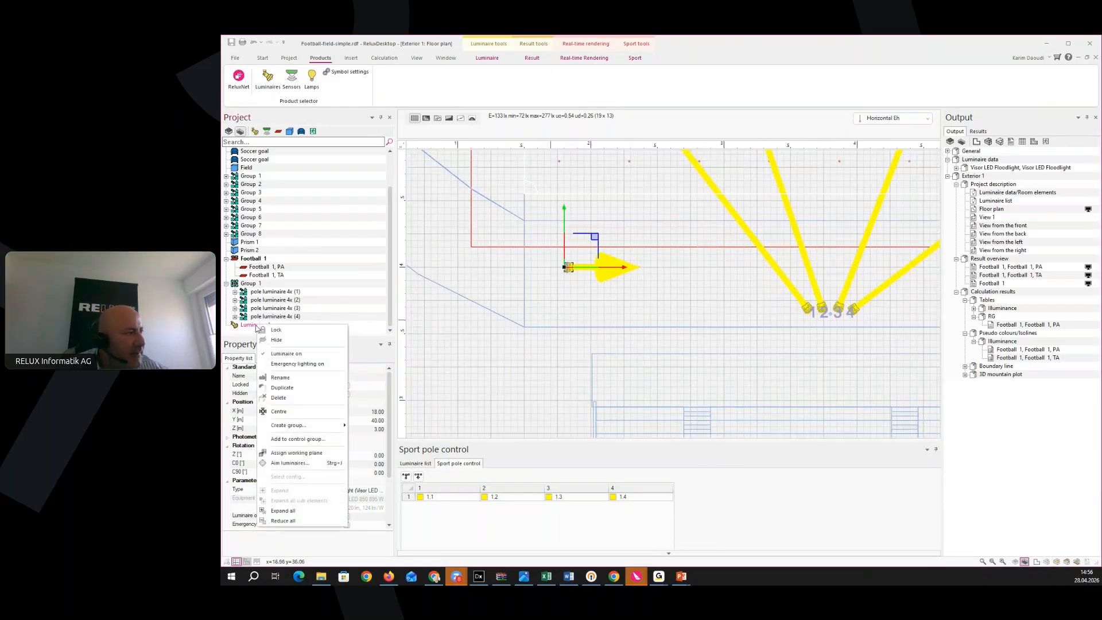
mouse_move(312, 428)
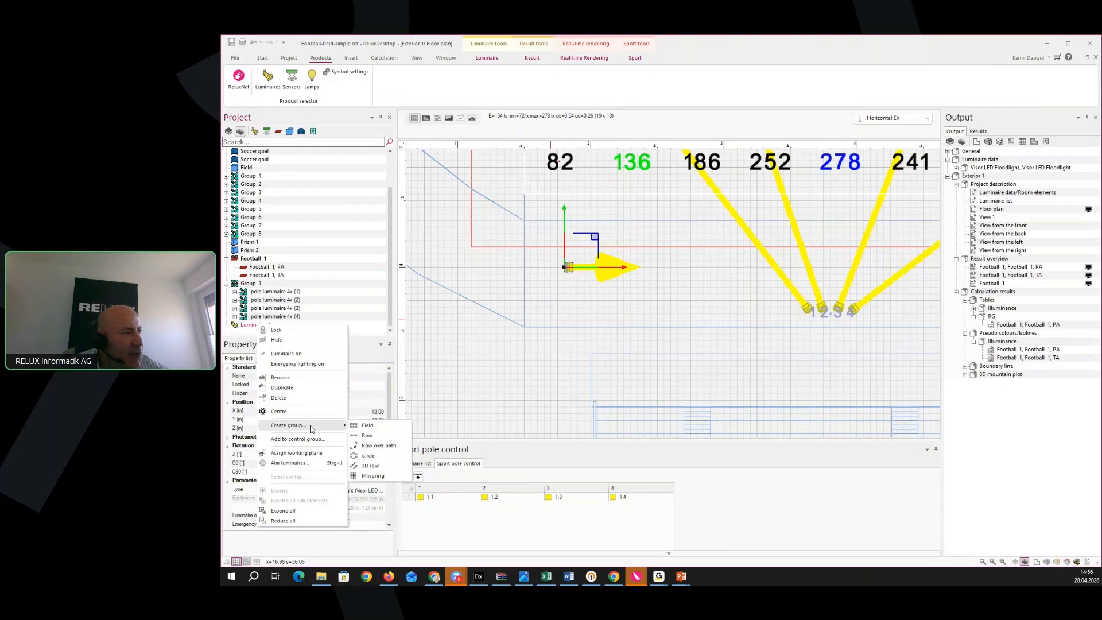
click(381, 476)
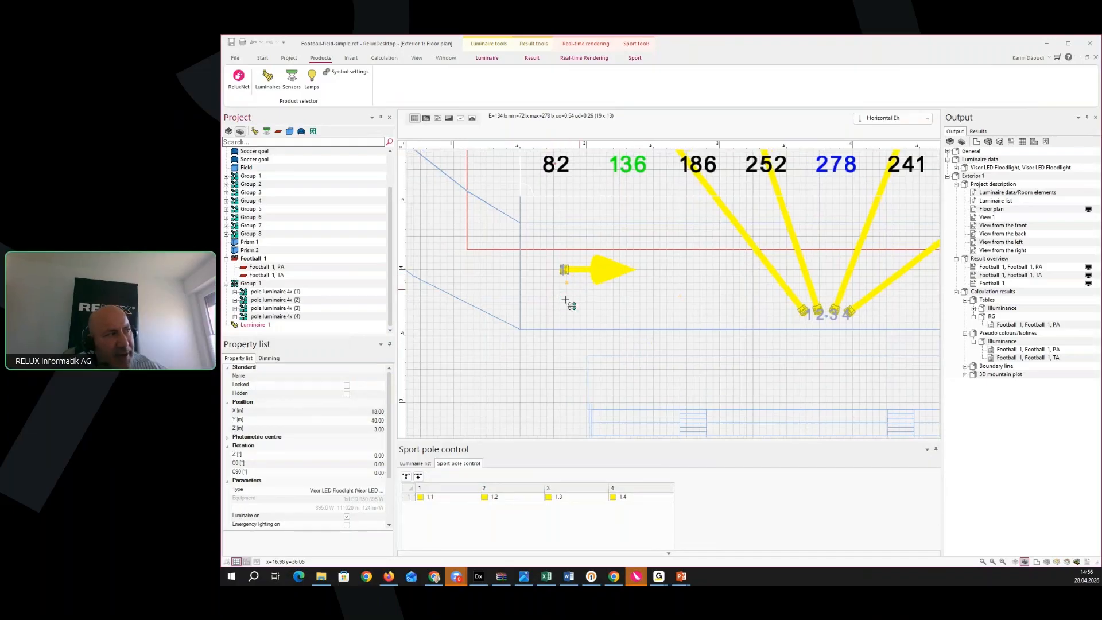
scroll(565, 302, down, 1)
key(Escape)
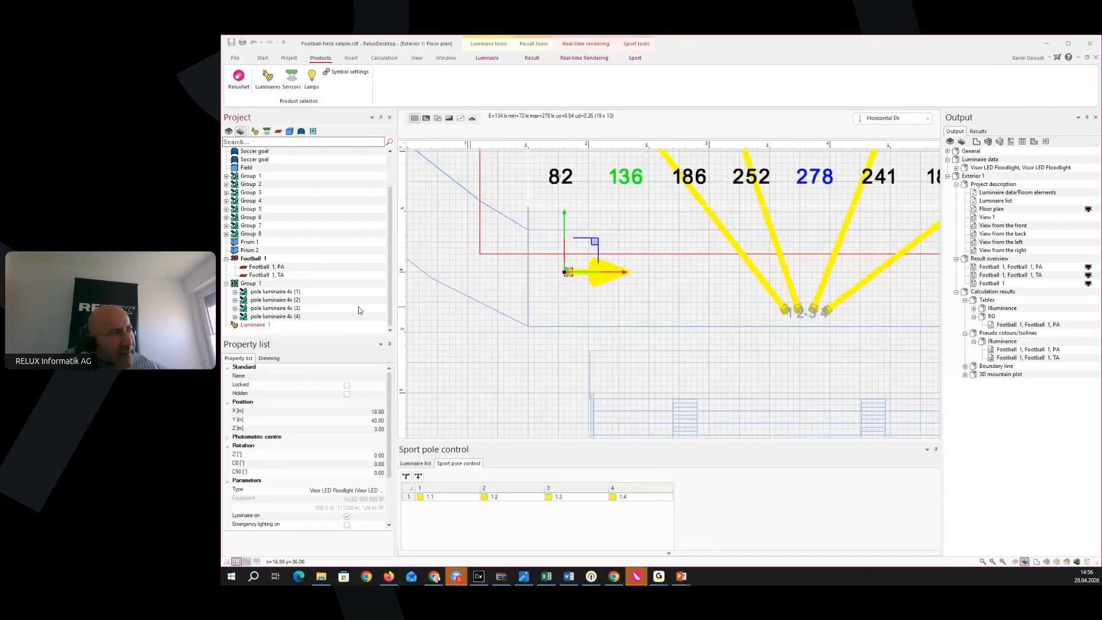
click(541, 333)
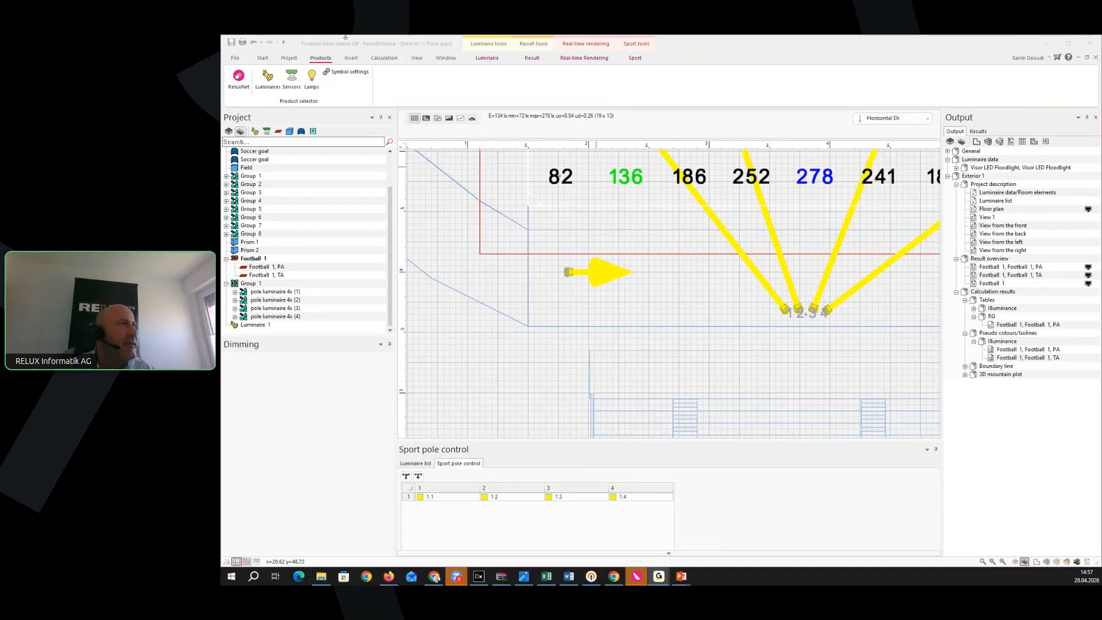
Bring the whole illuminance grid (average 134 lx, 72–279 lx) into view with the Calculation tools showing
click(737, 290)
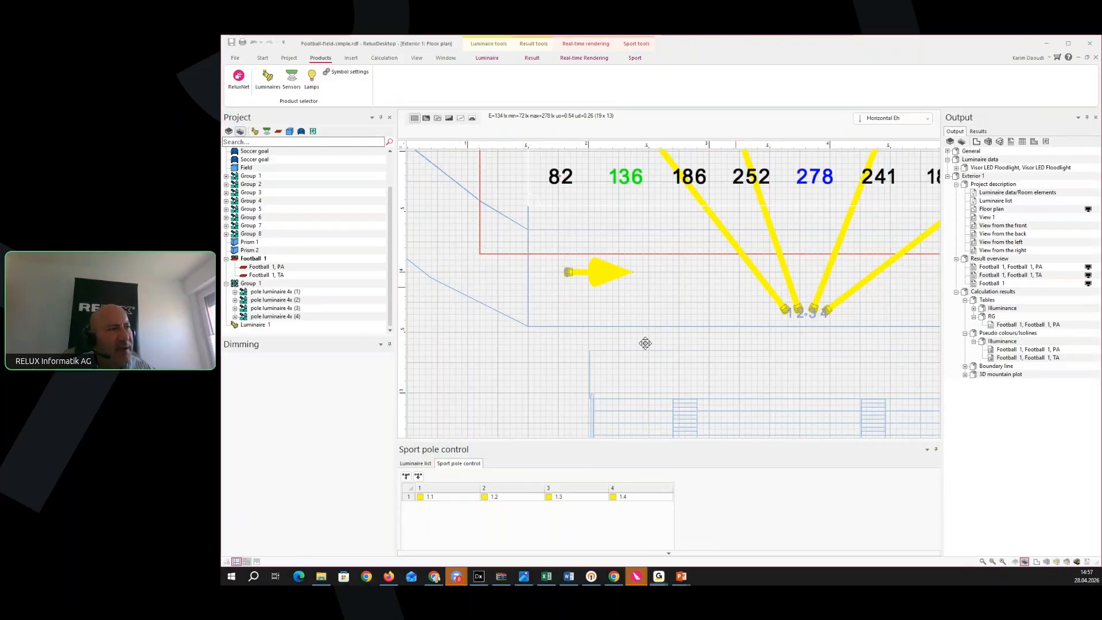
scroll(645, 343, down, 3)
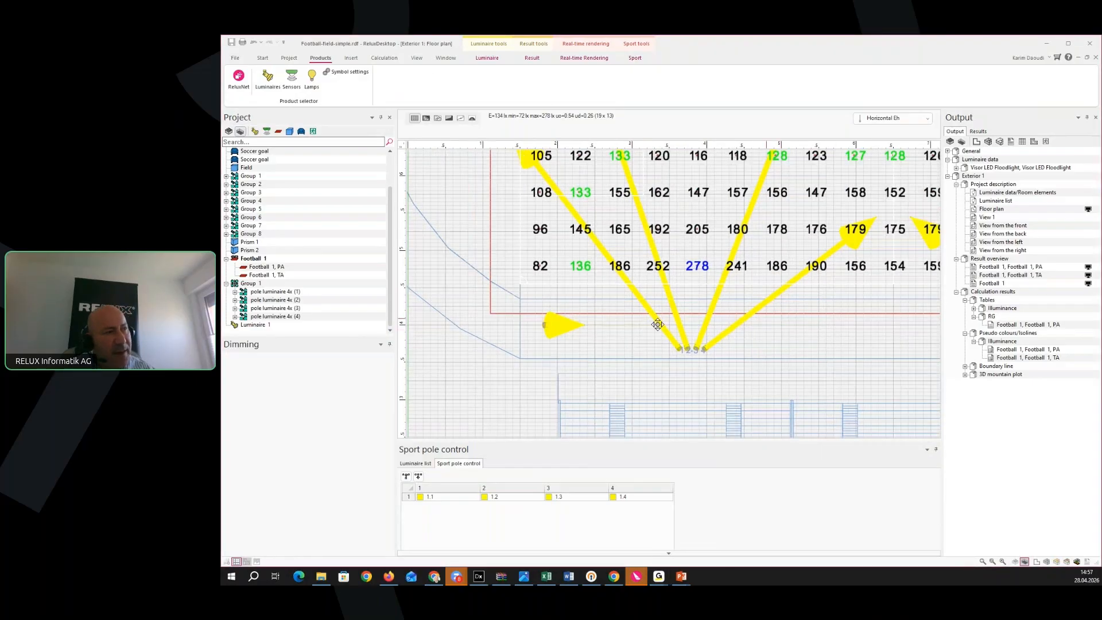
middle_drag(658, 325, 520, 353)
scroll(565, 345, down, 3)
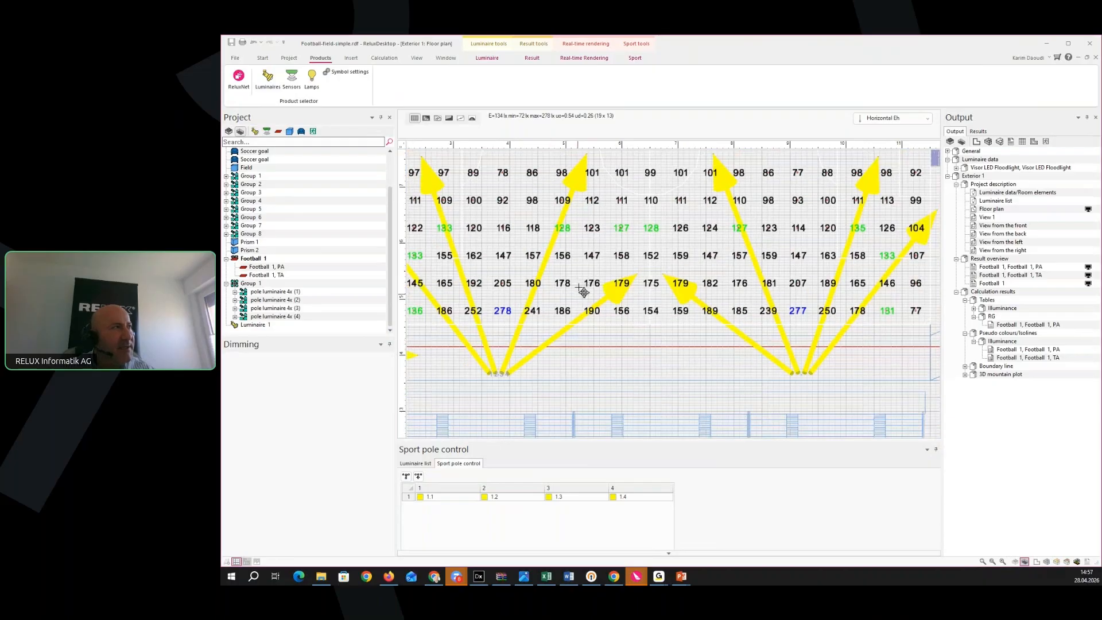
click(389, 58)
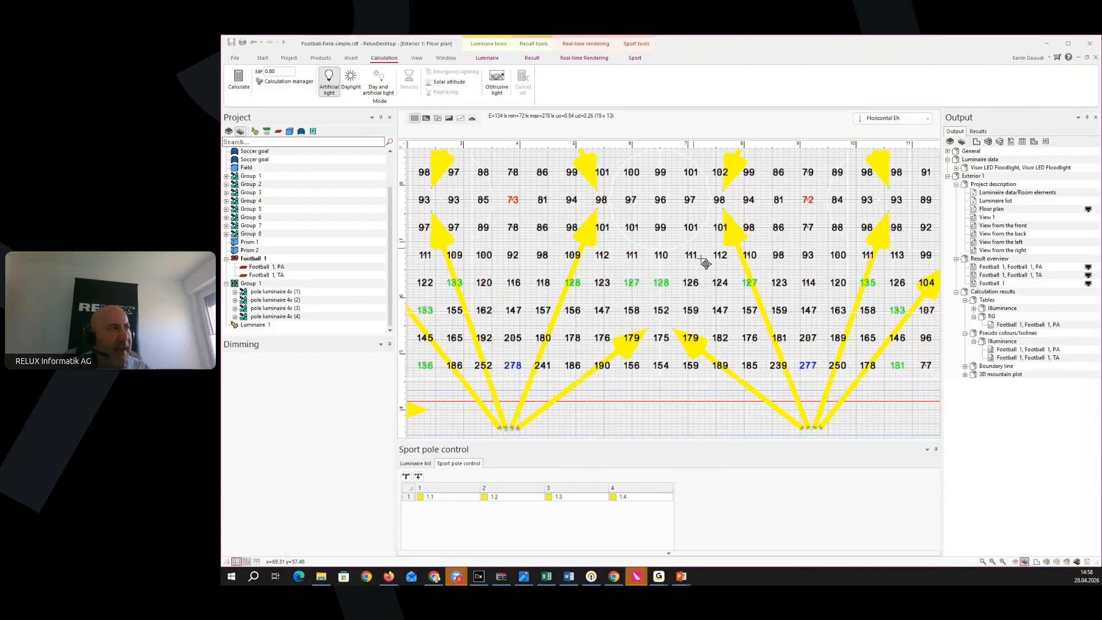
Turn on obtrusive light calculation to CIE 150:2017 and review its Other and Ev limits
click(498, 90)
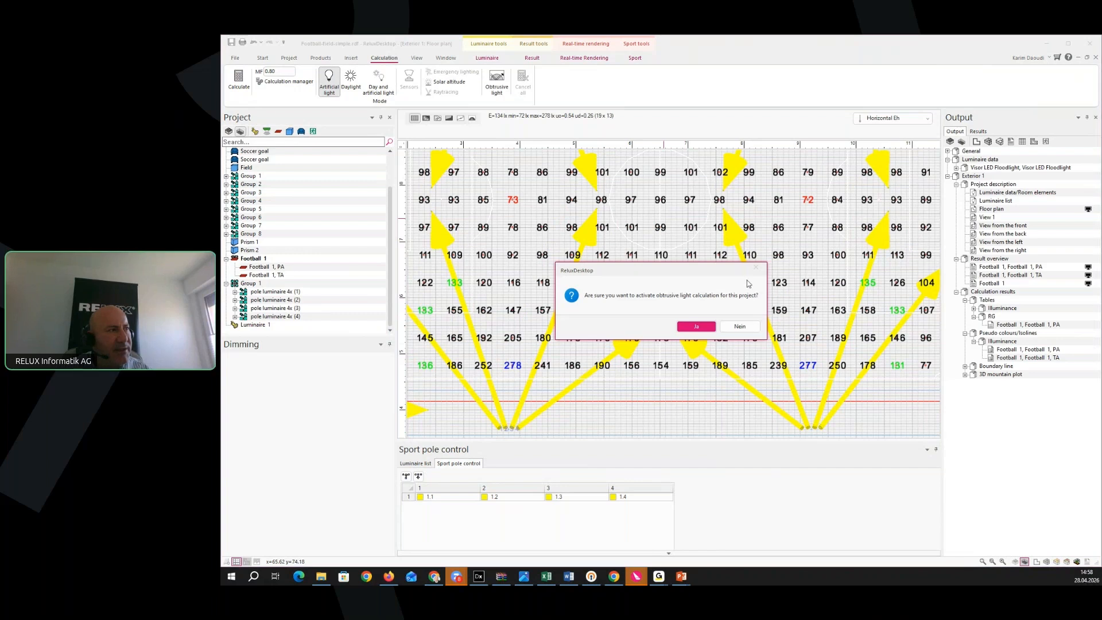
click(698, 328)
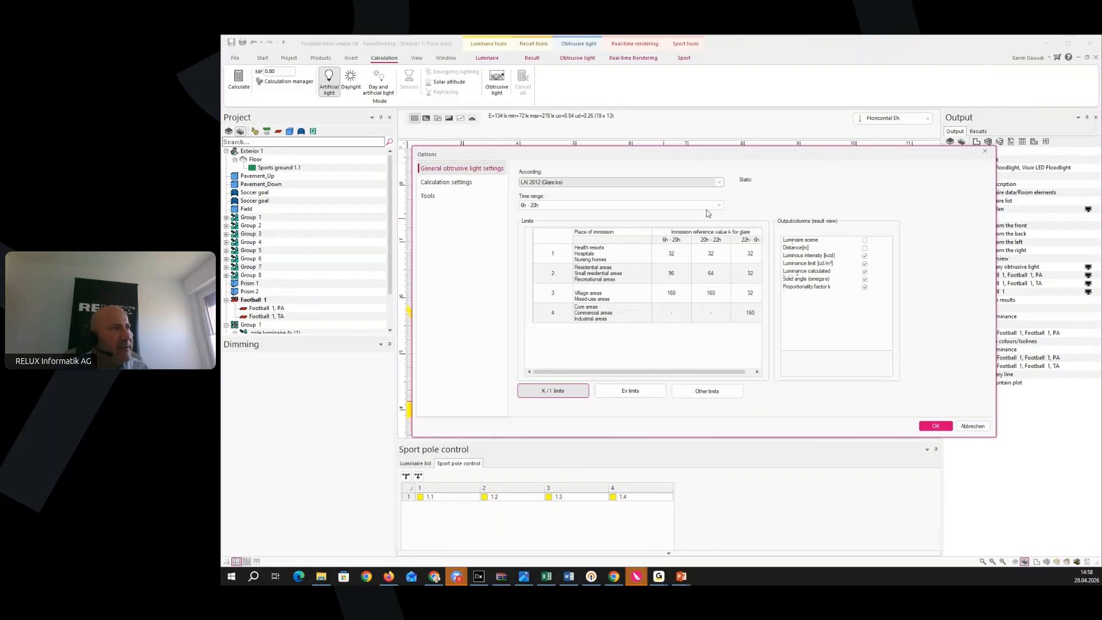
click(720, 184)
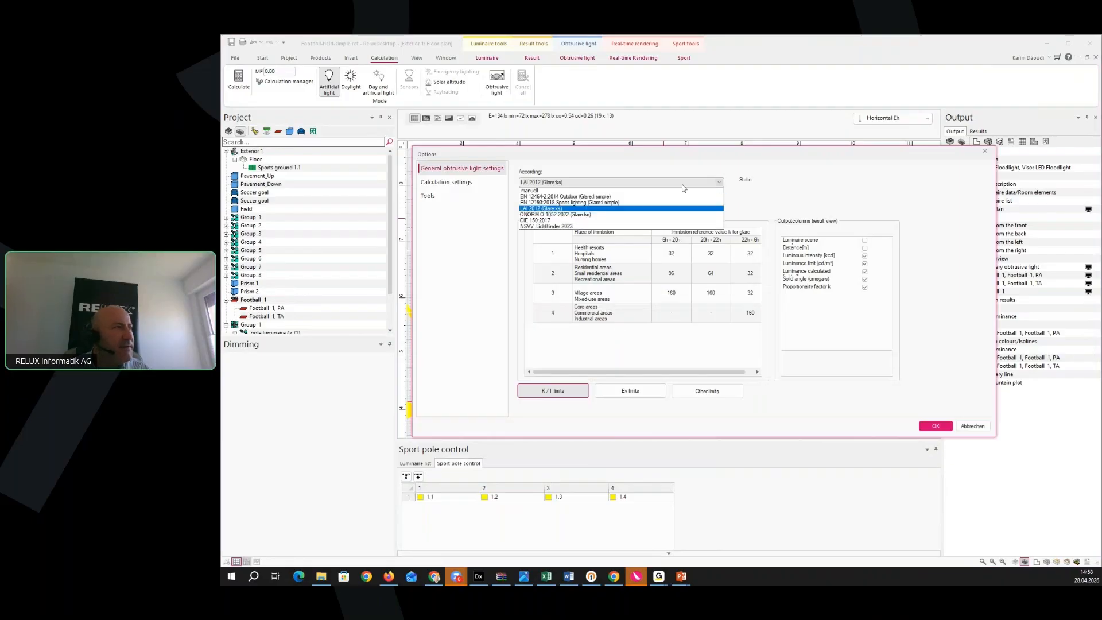
click(565, 224)
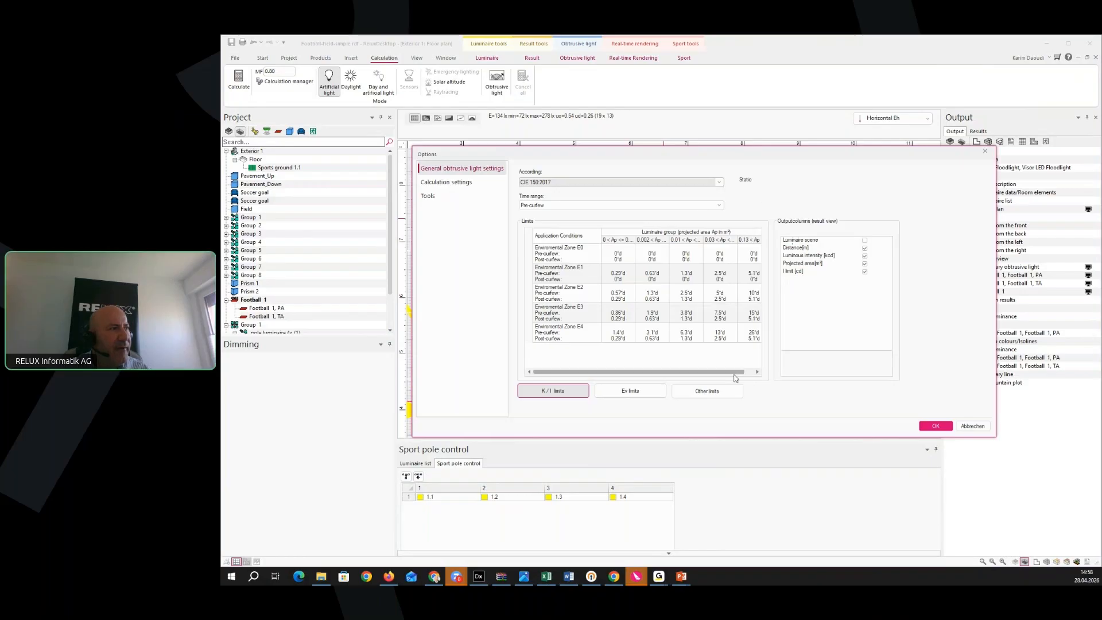
click(690, 394)
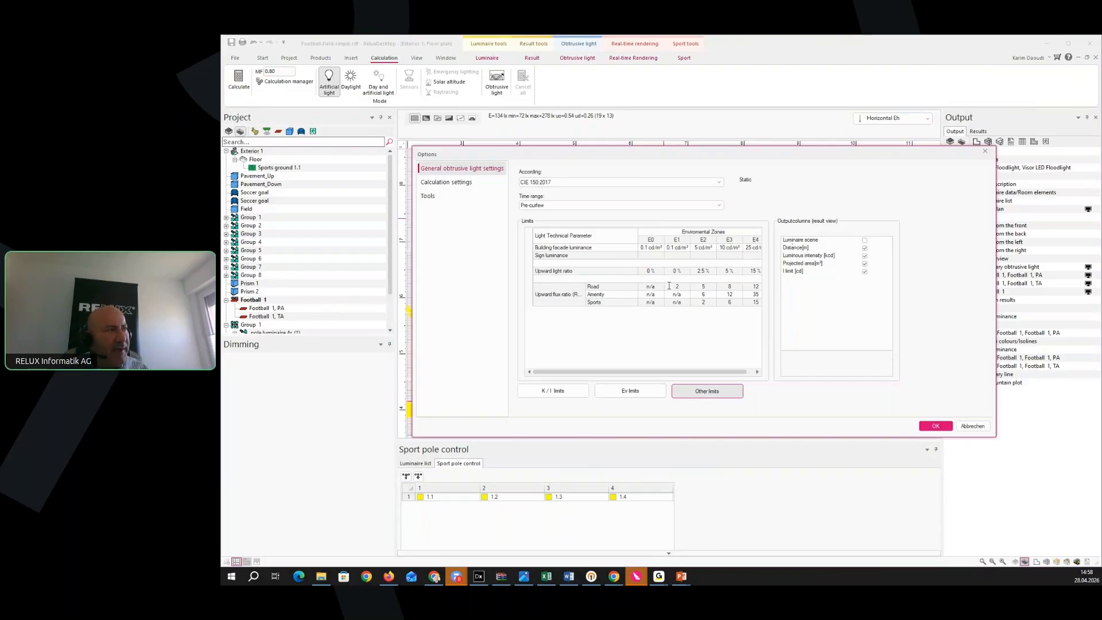
click(631, 391)
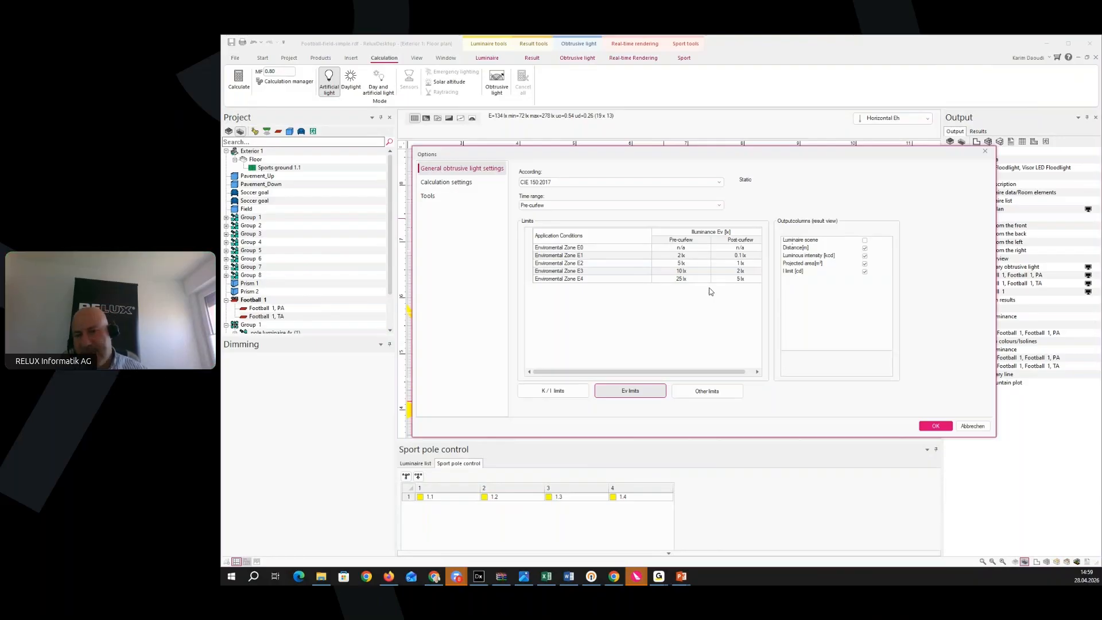
click(985, 151)
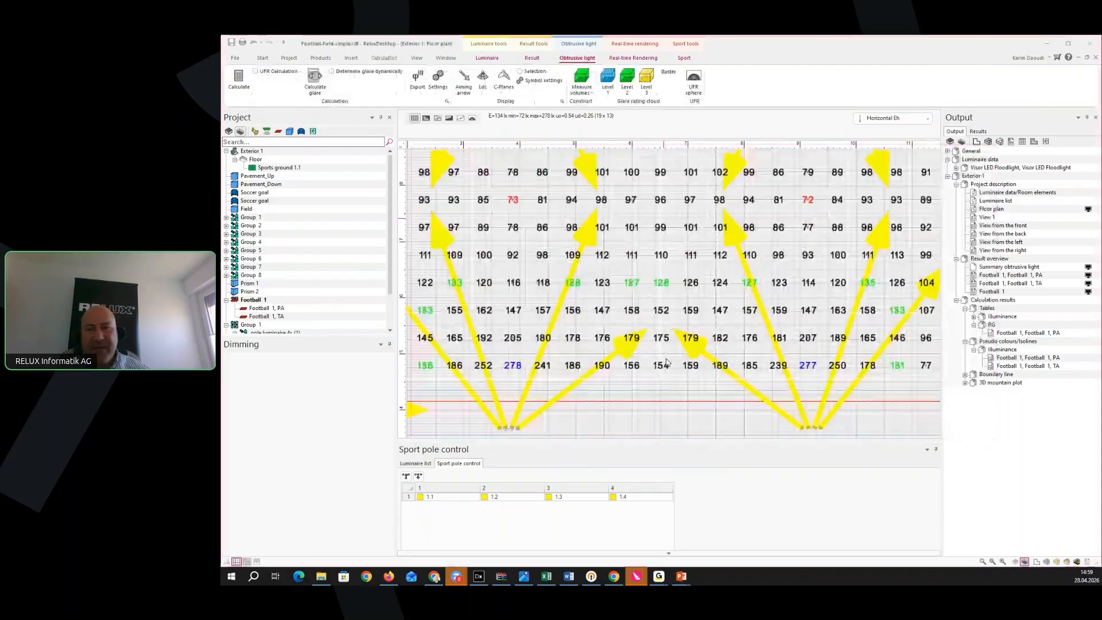